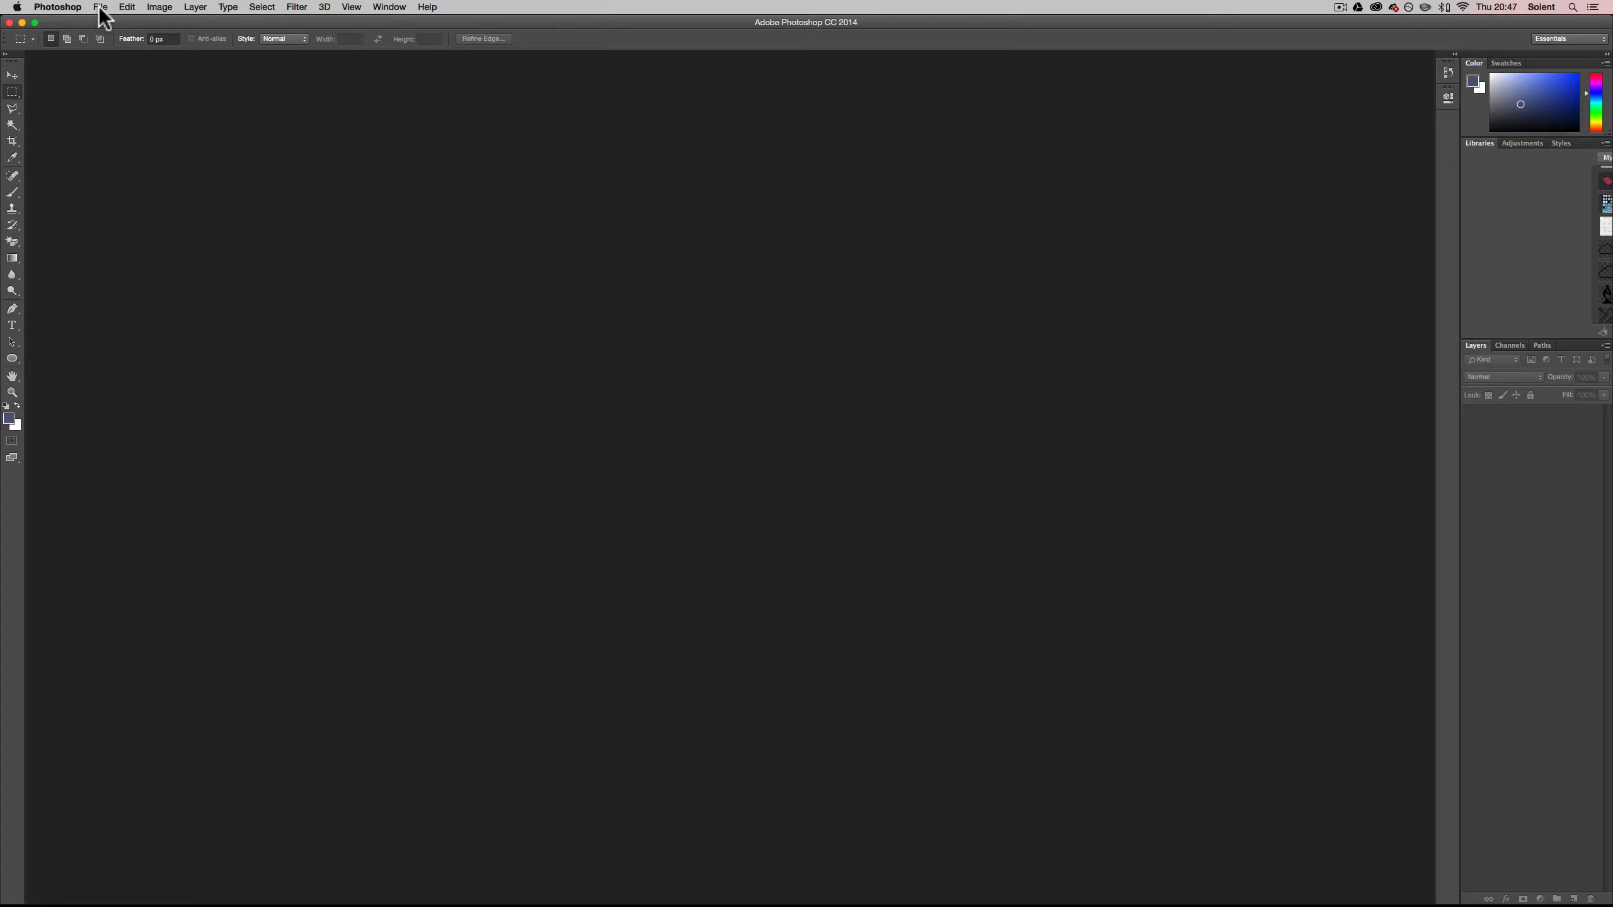
# Create a new document from the Mobile App Design preset at the iPhone 4 and 4S size, 640 × 960 pixels
pyautogui.click(101, 7)
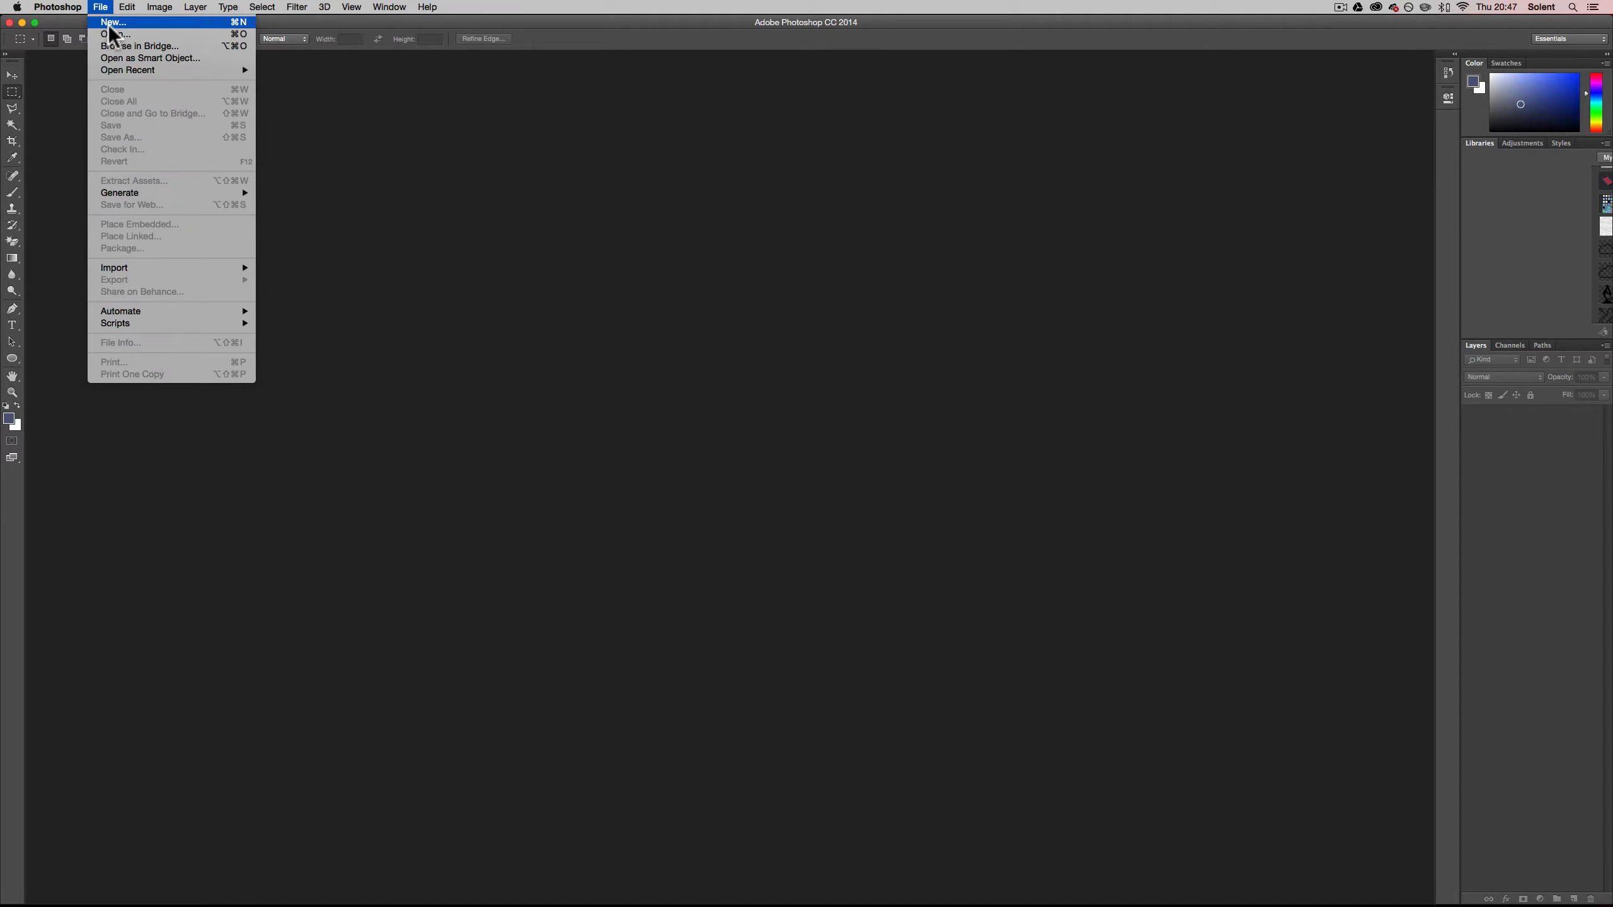
pyautogui.click(110, 24)
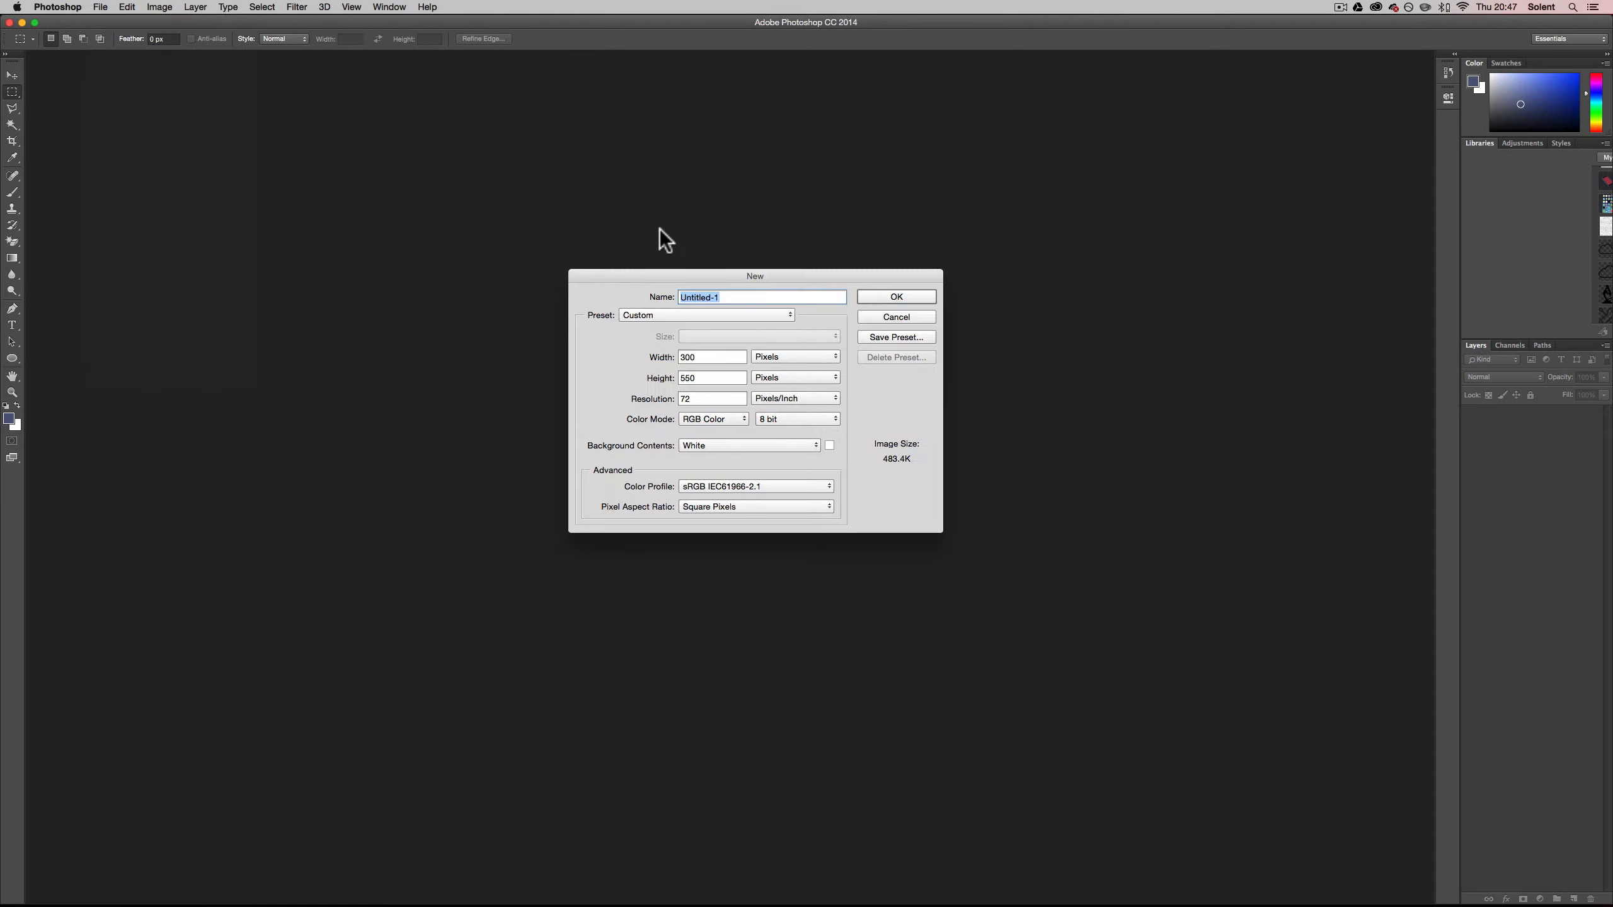
pyautogui.click(722, 316)
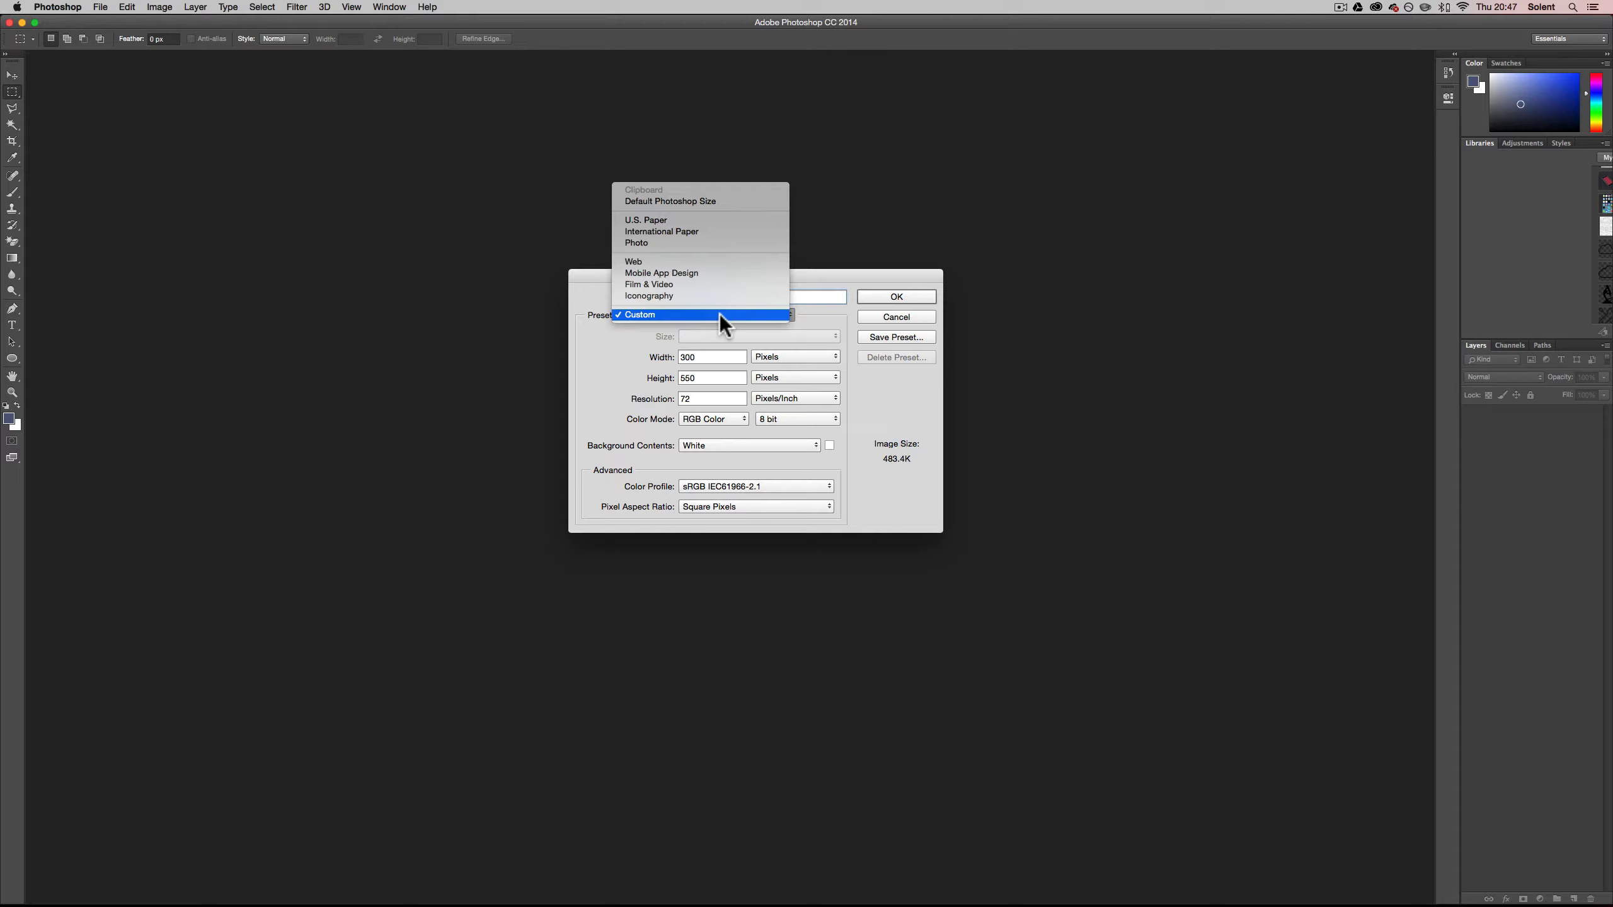
pyautogui.click(703, 274)
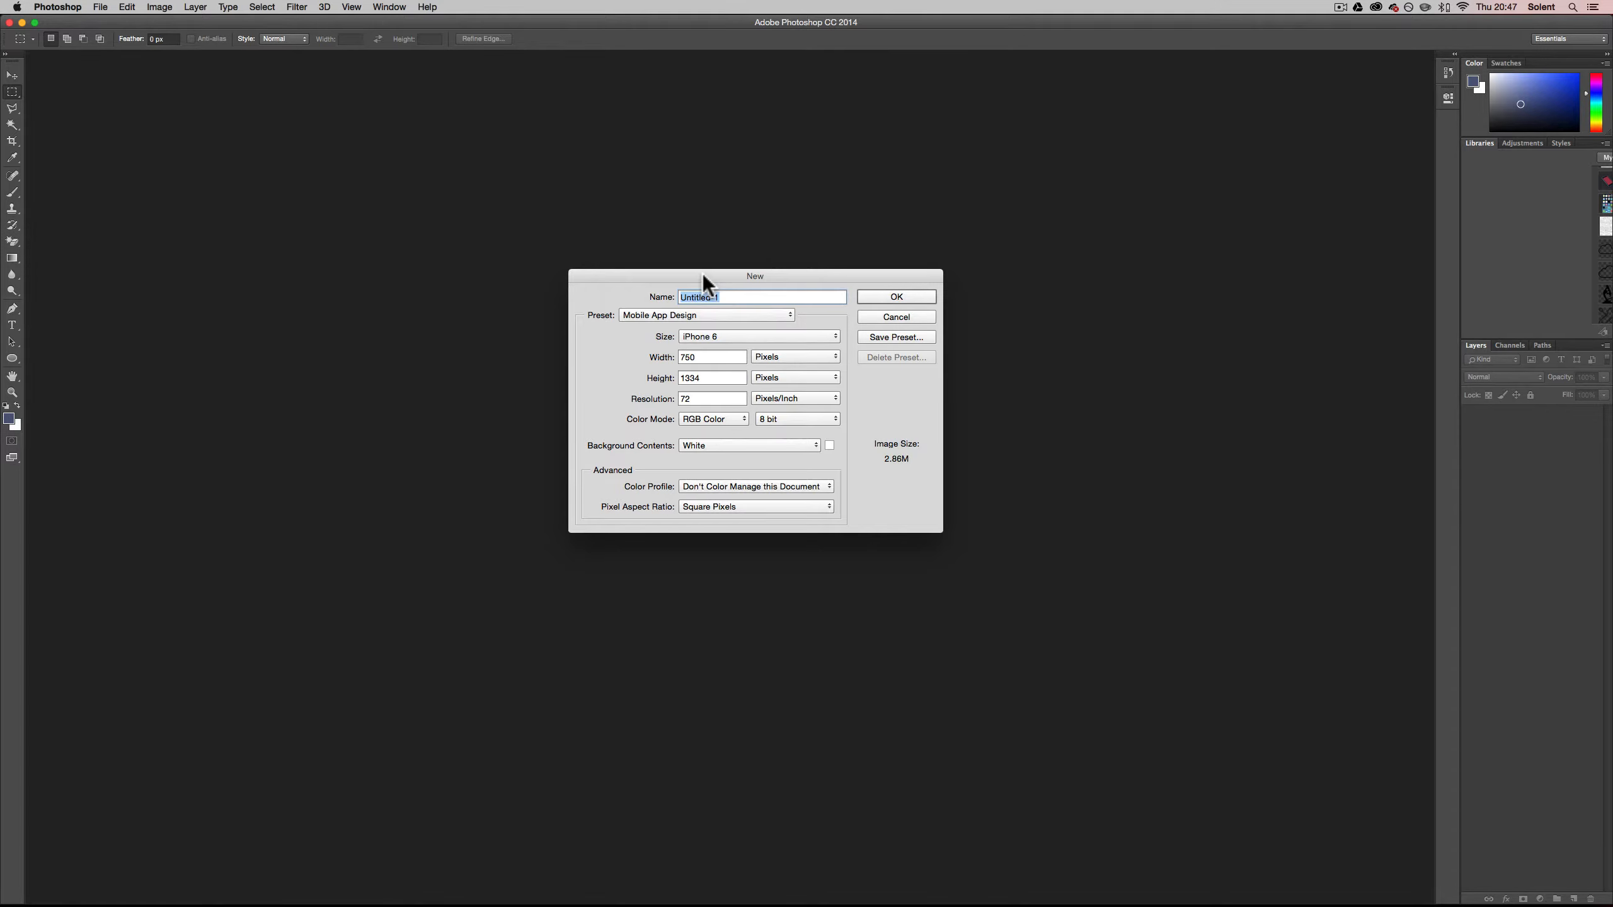
pyautogui.click(750, 337)
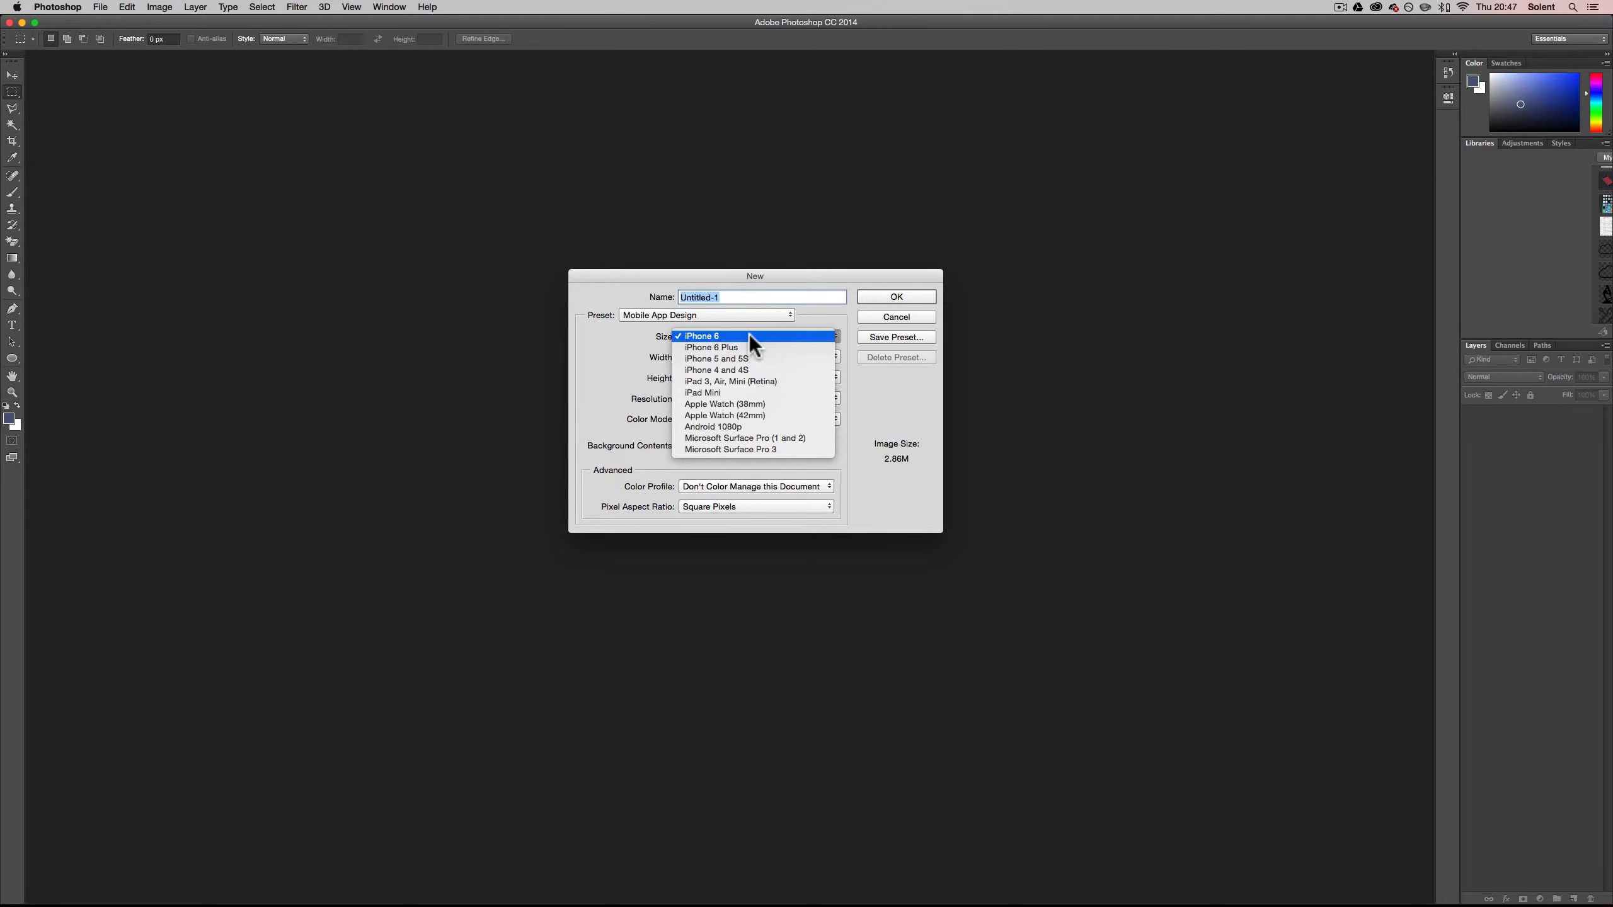
pyautogui.click(750, 369)
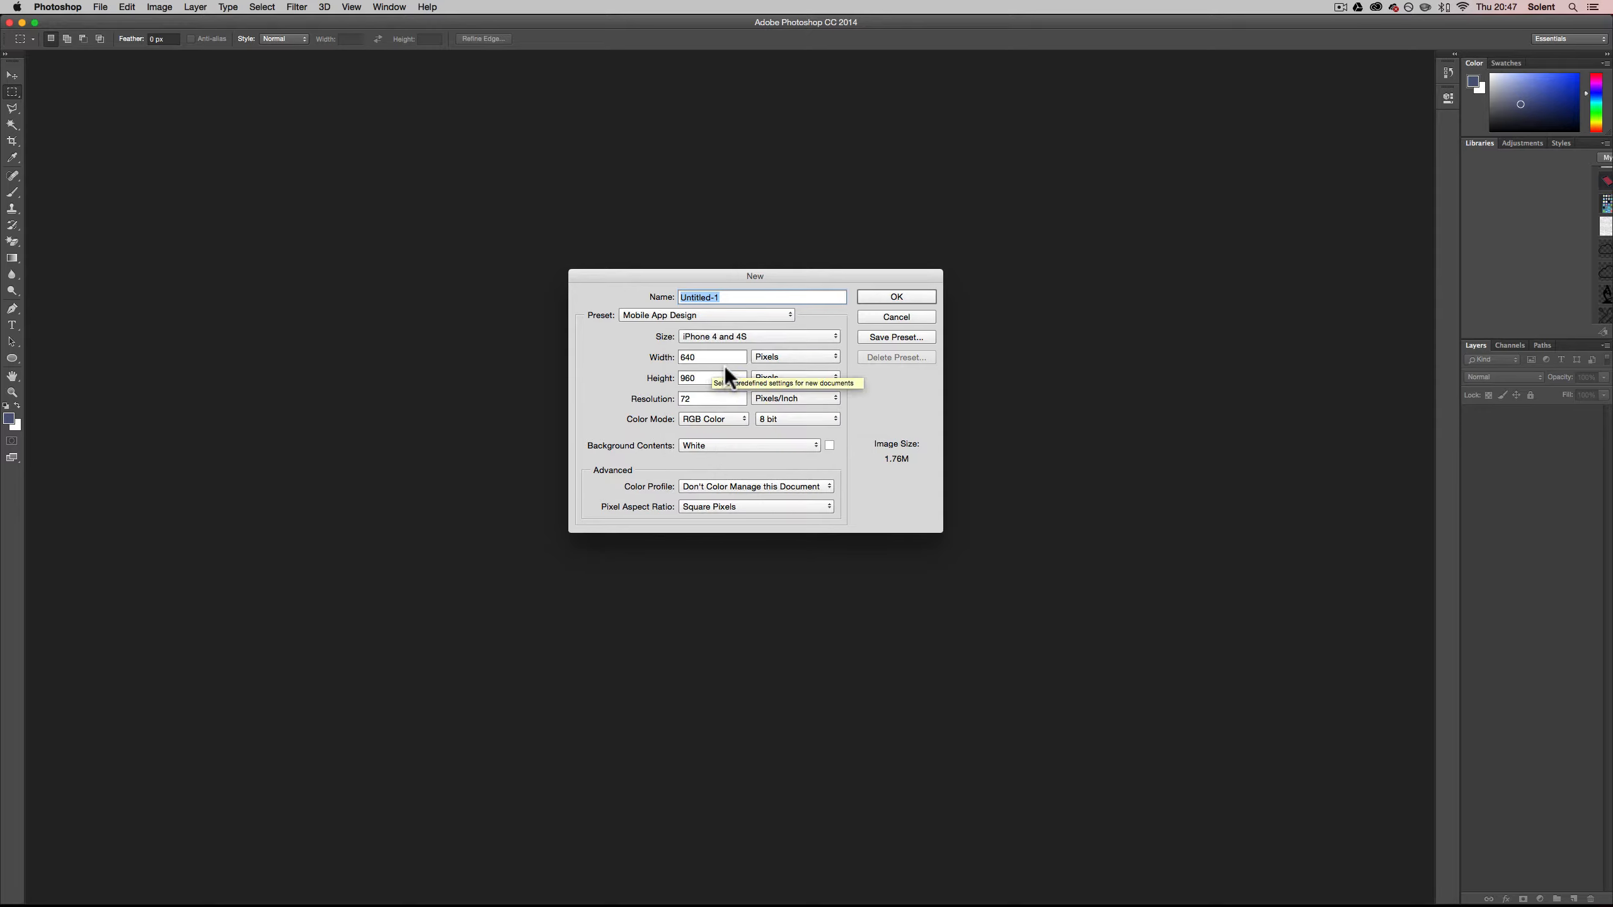
pyautogui.click(882, 296)
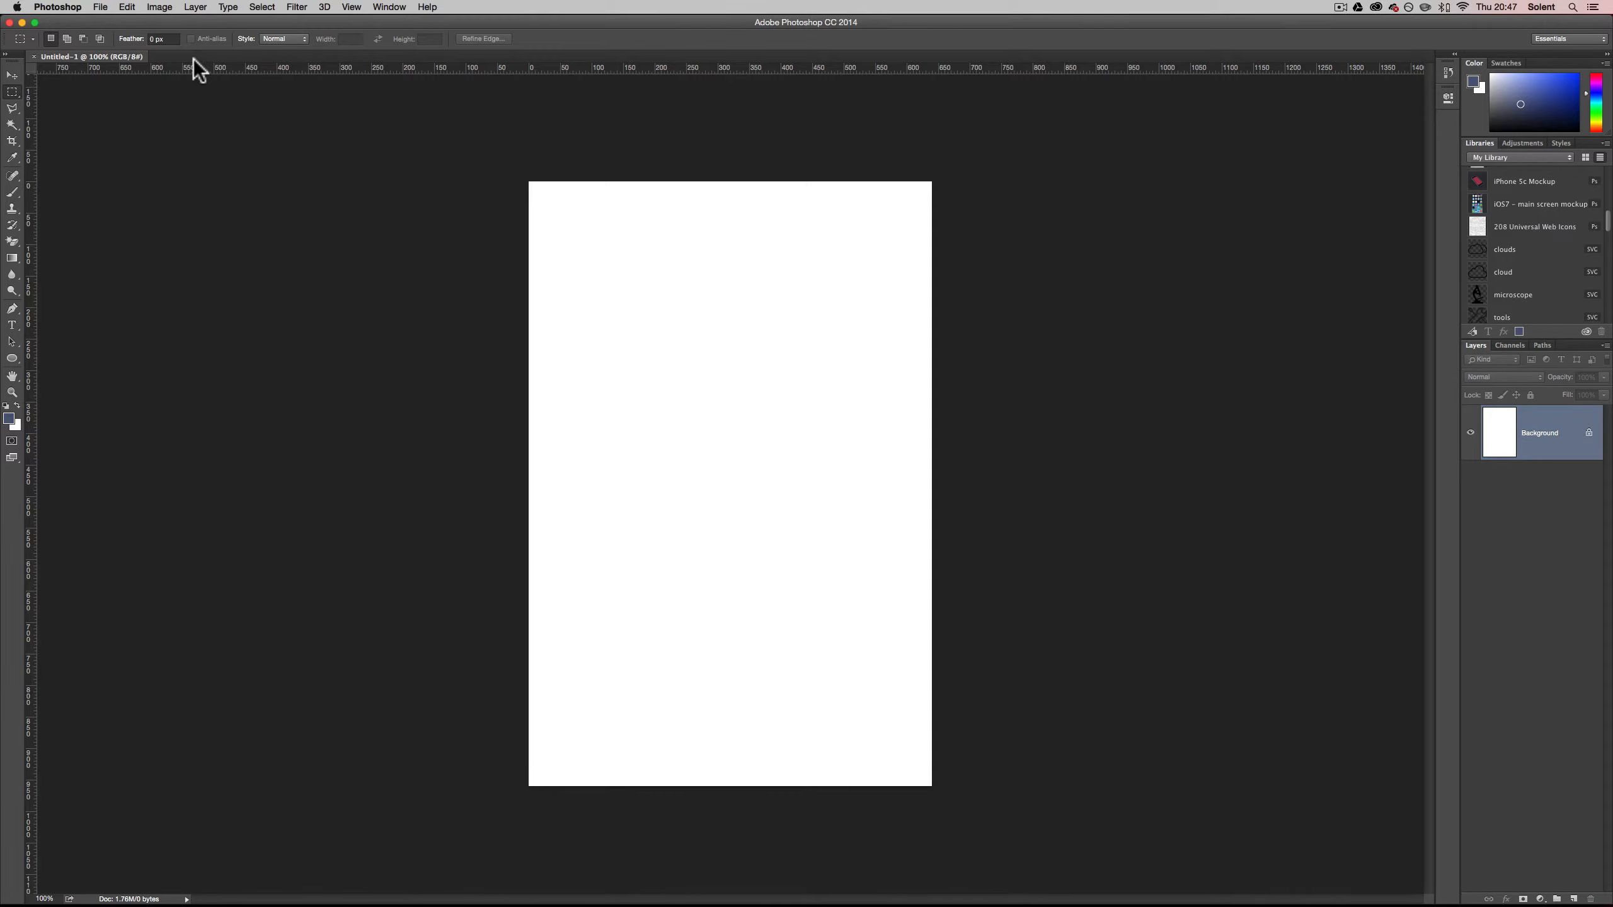
# Fill the entire canvas with solid red (ff0000) and clear the selection
pyautogui.press('super+a')
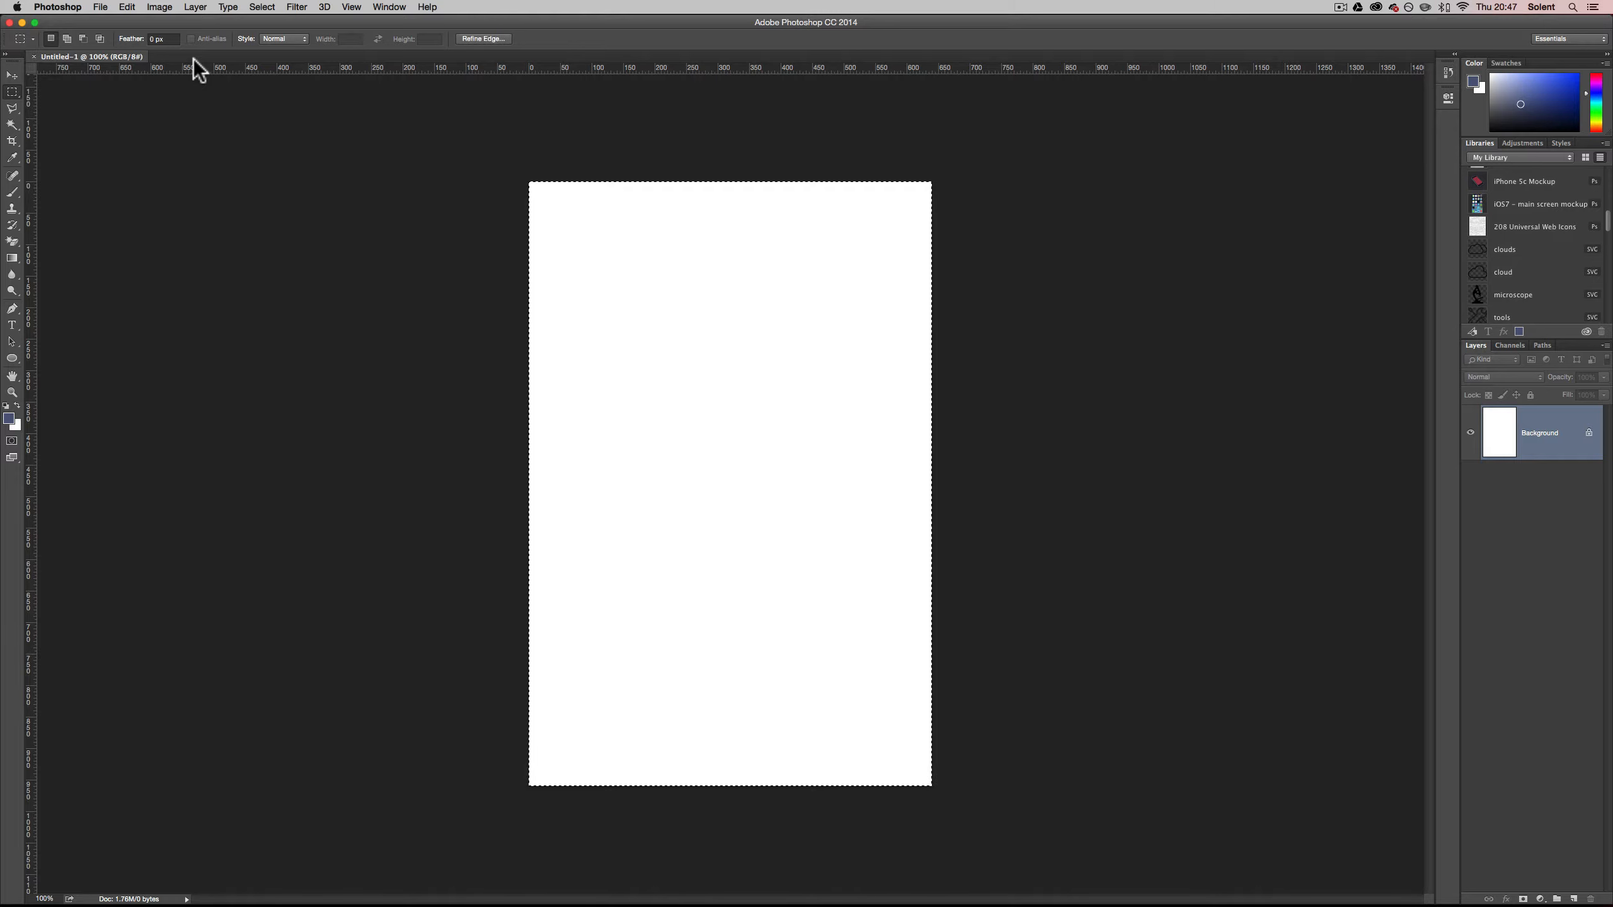
pyautogui.click(125, 7)
pyautogui.click(153, 197)
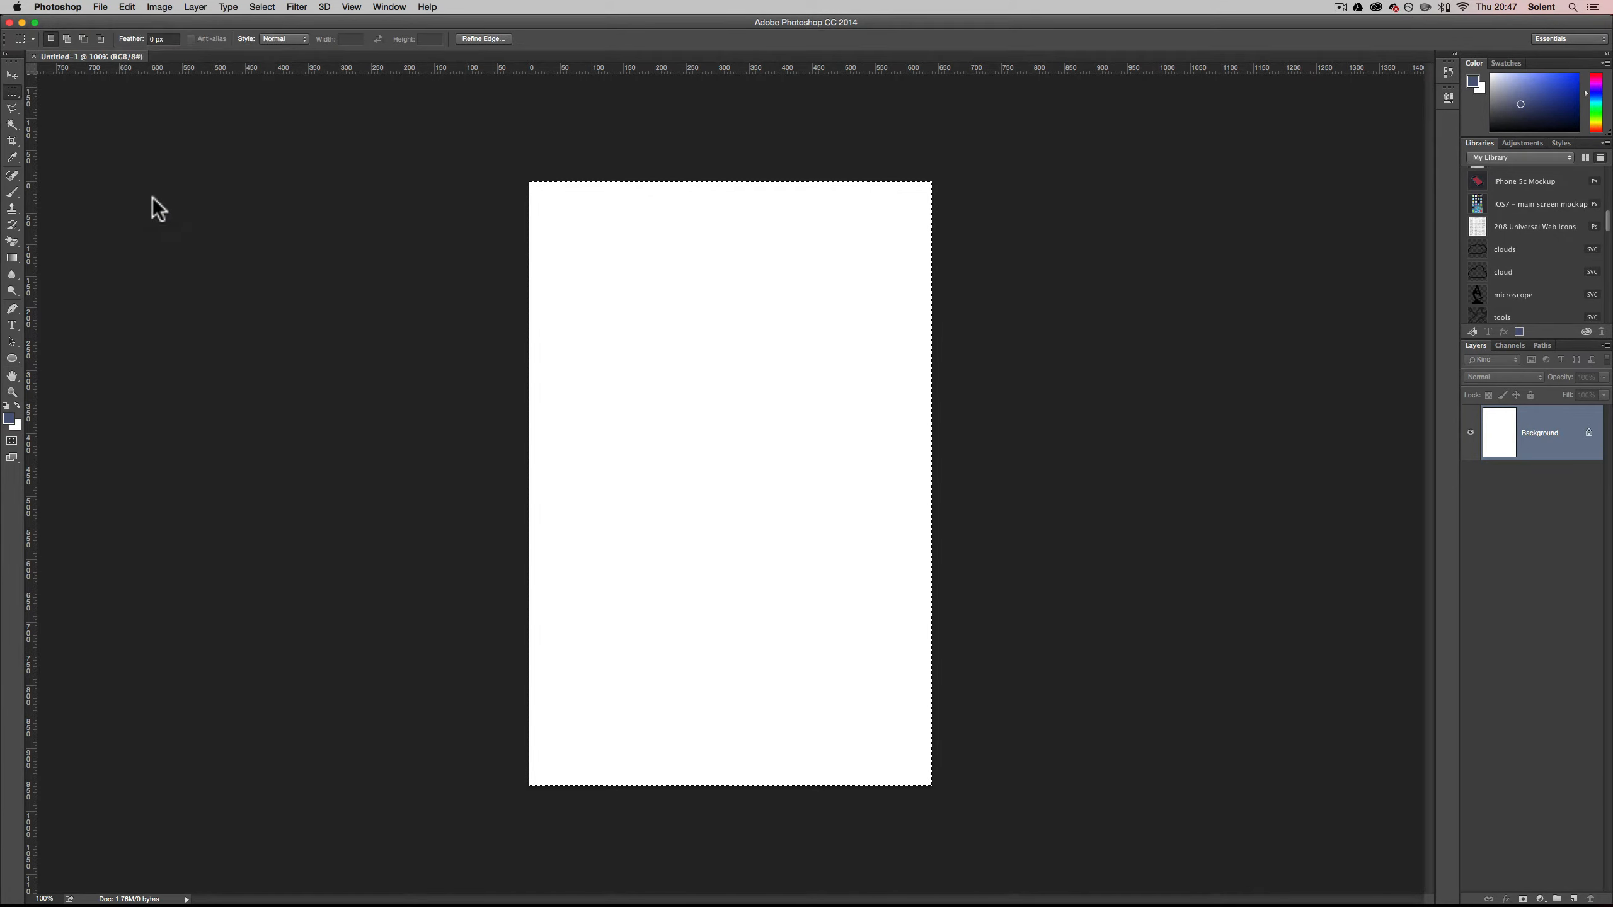
pyautogui.click(827, 374)
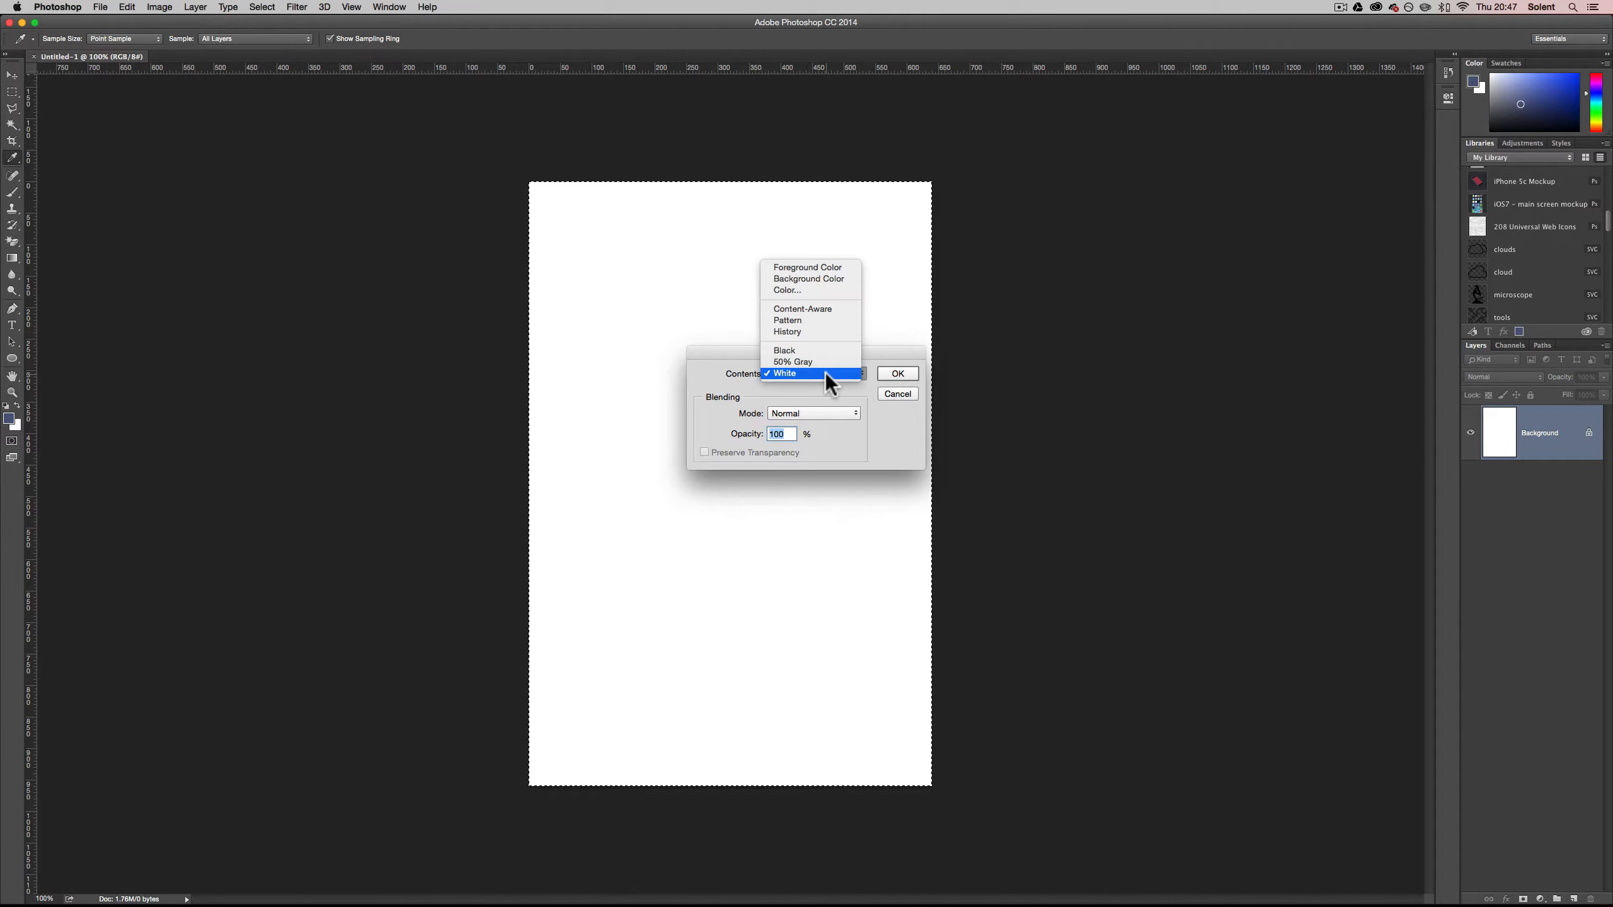
pyautogui.click(823, 292)
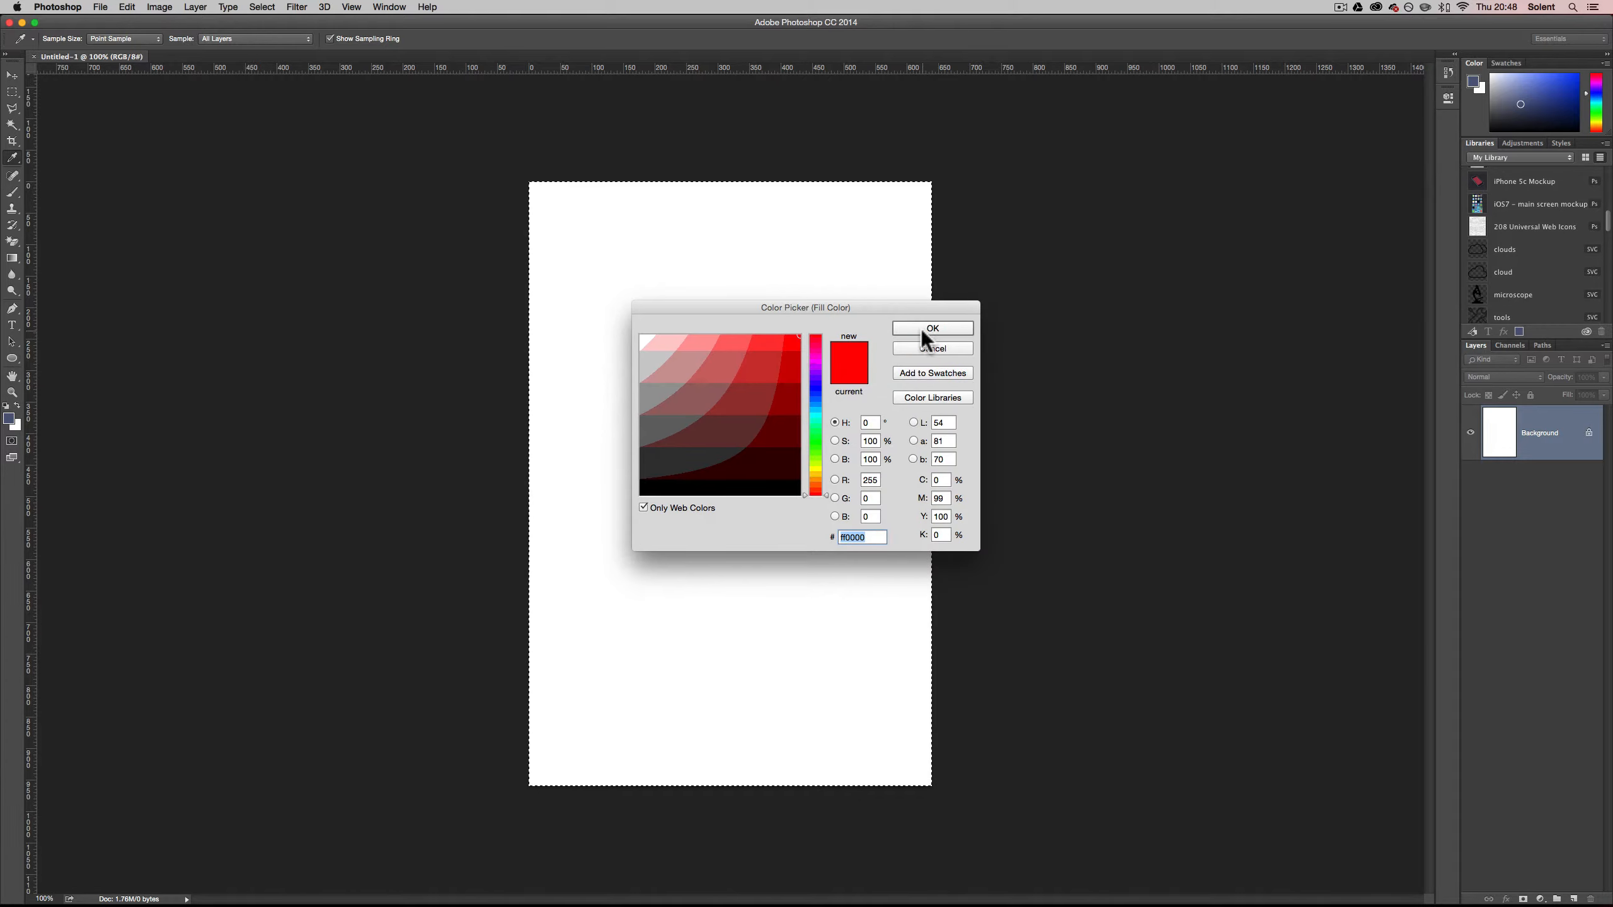
pyautogui.click(921, 329)
pyautogui.click(896, 375)
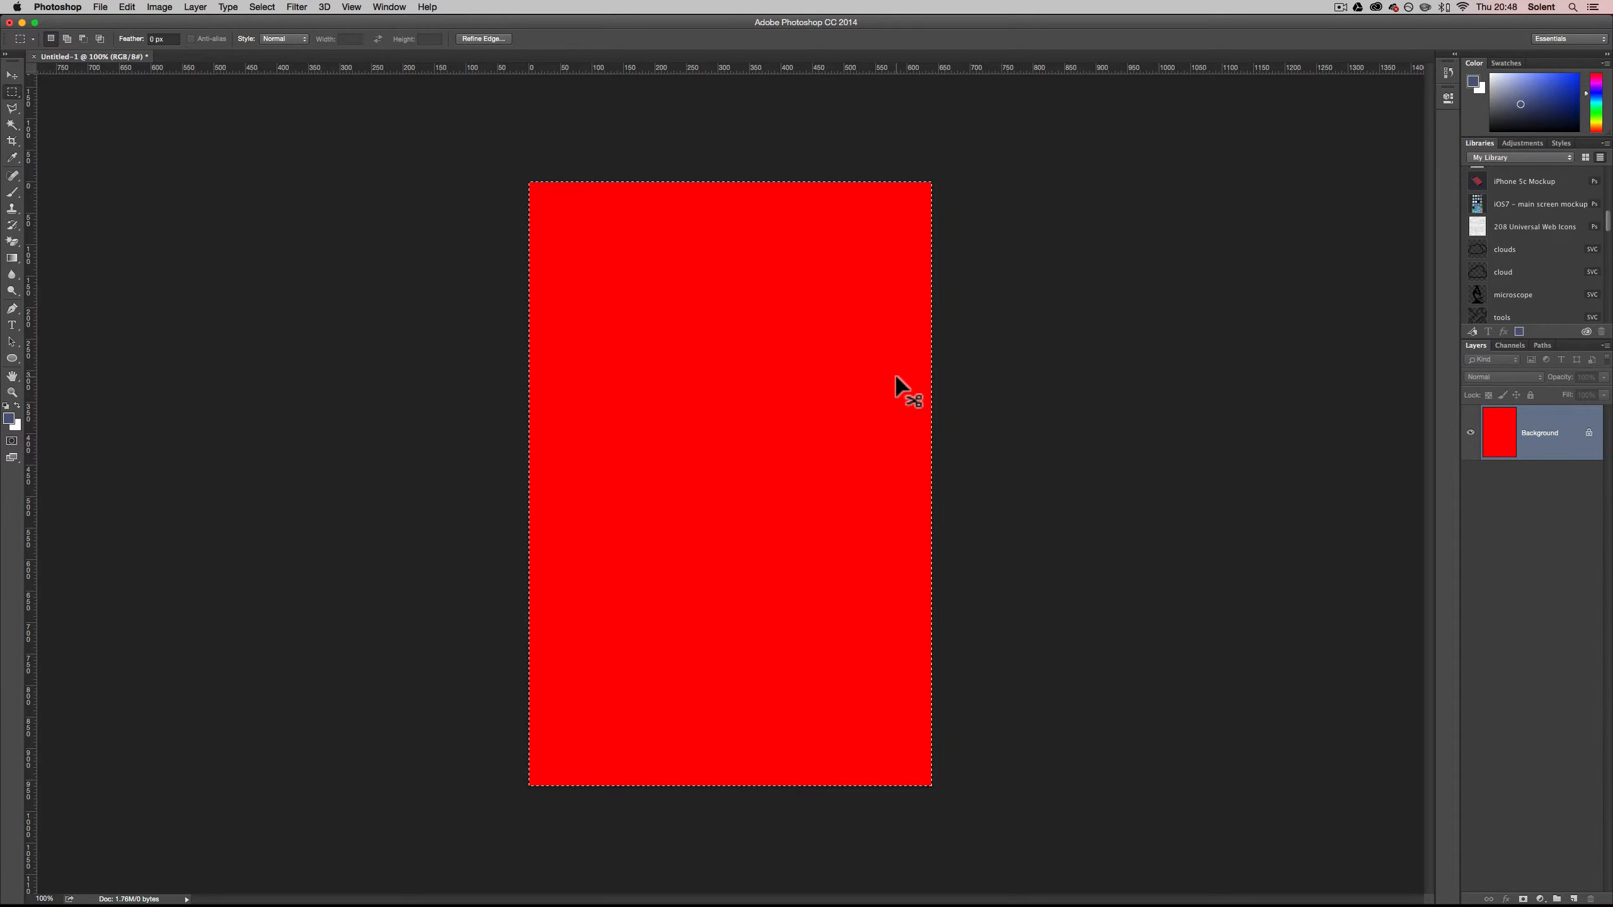
pyautogui.press('super+d')
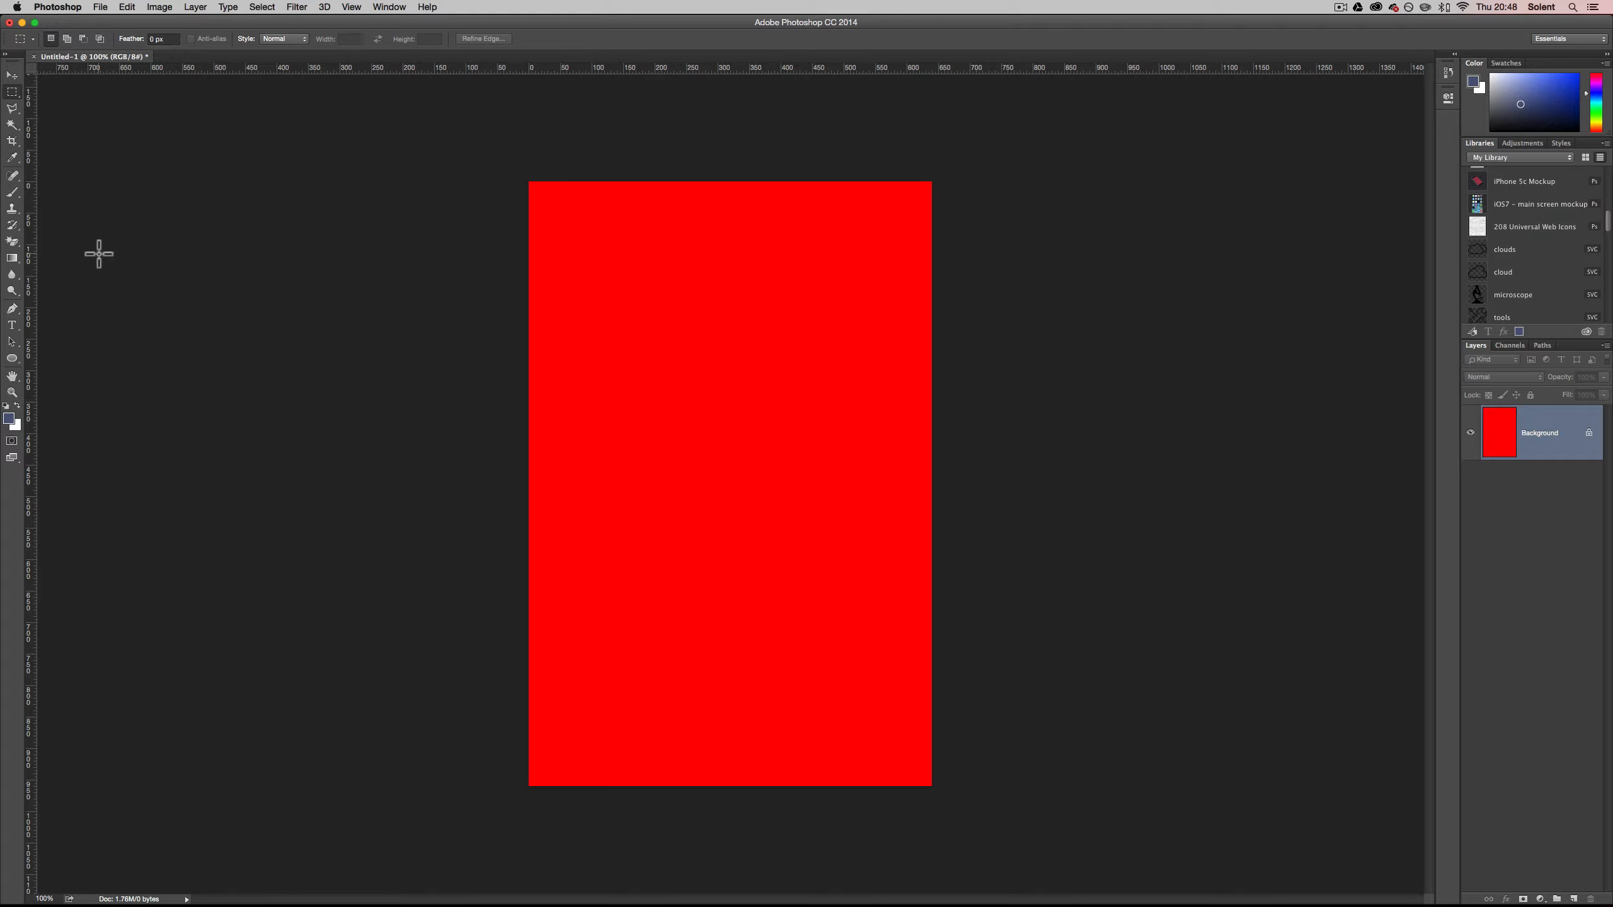
# Draw a rectangle shape about 266 × 334 px in the upper-left area of the canvas, about 63 px from both edges
pyautogui.click(14, 359)
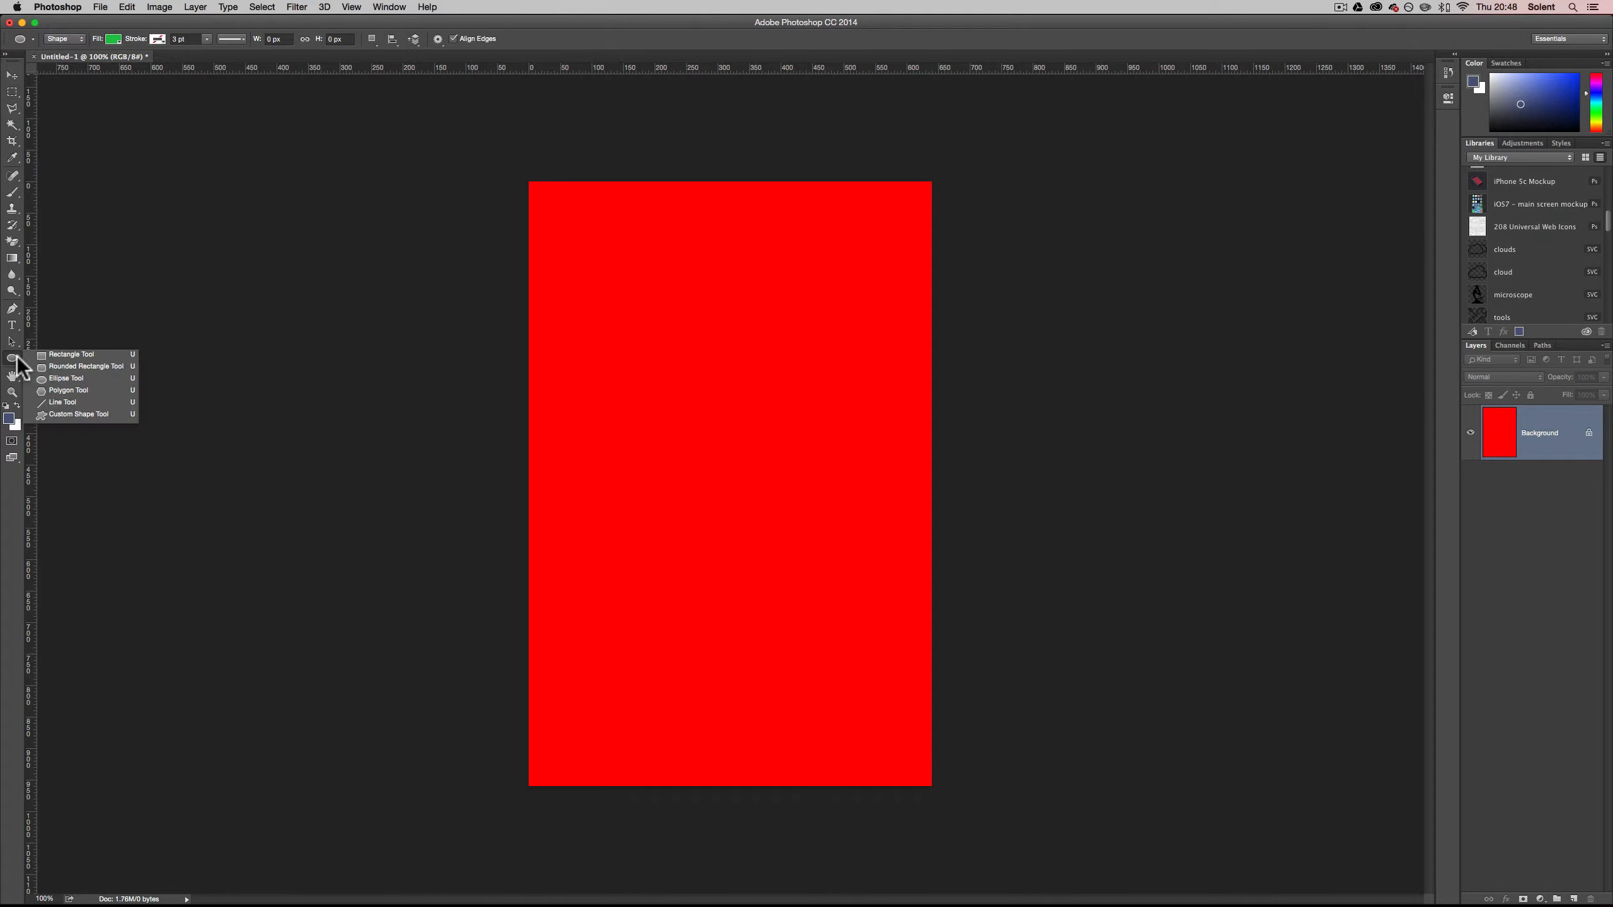
pyautogui.click(65, 356)
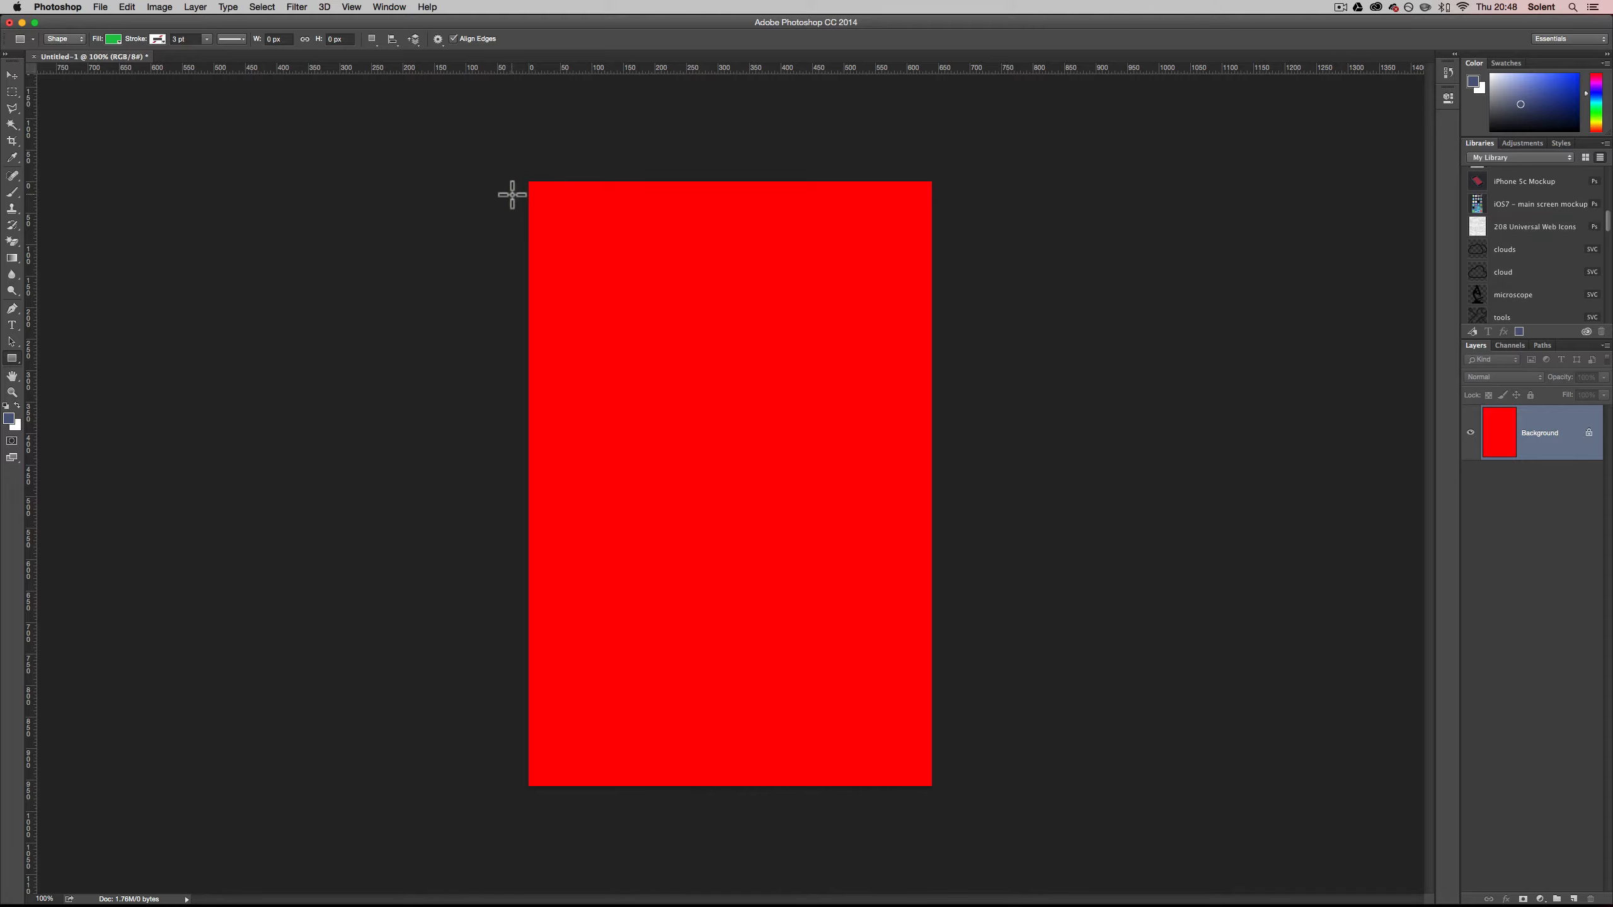
pyautogui.moveTo(570, 222); pyautogui.dragTo(736, 433)
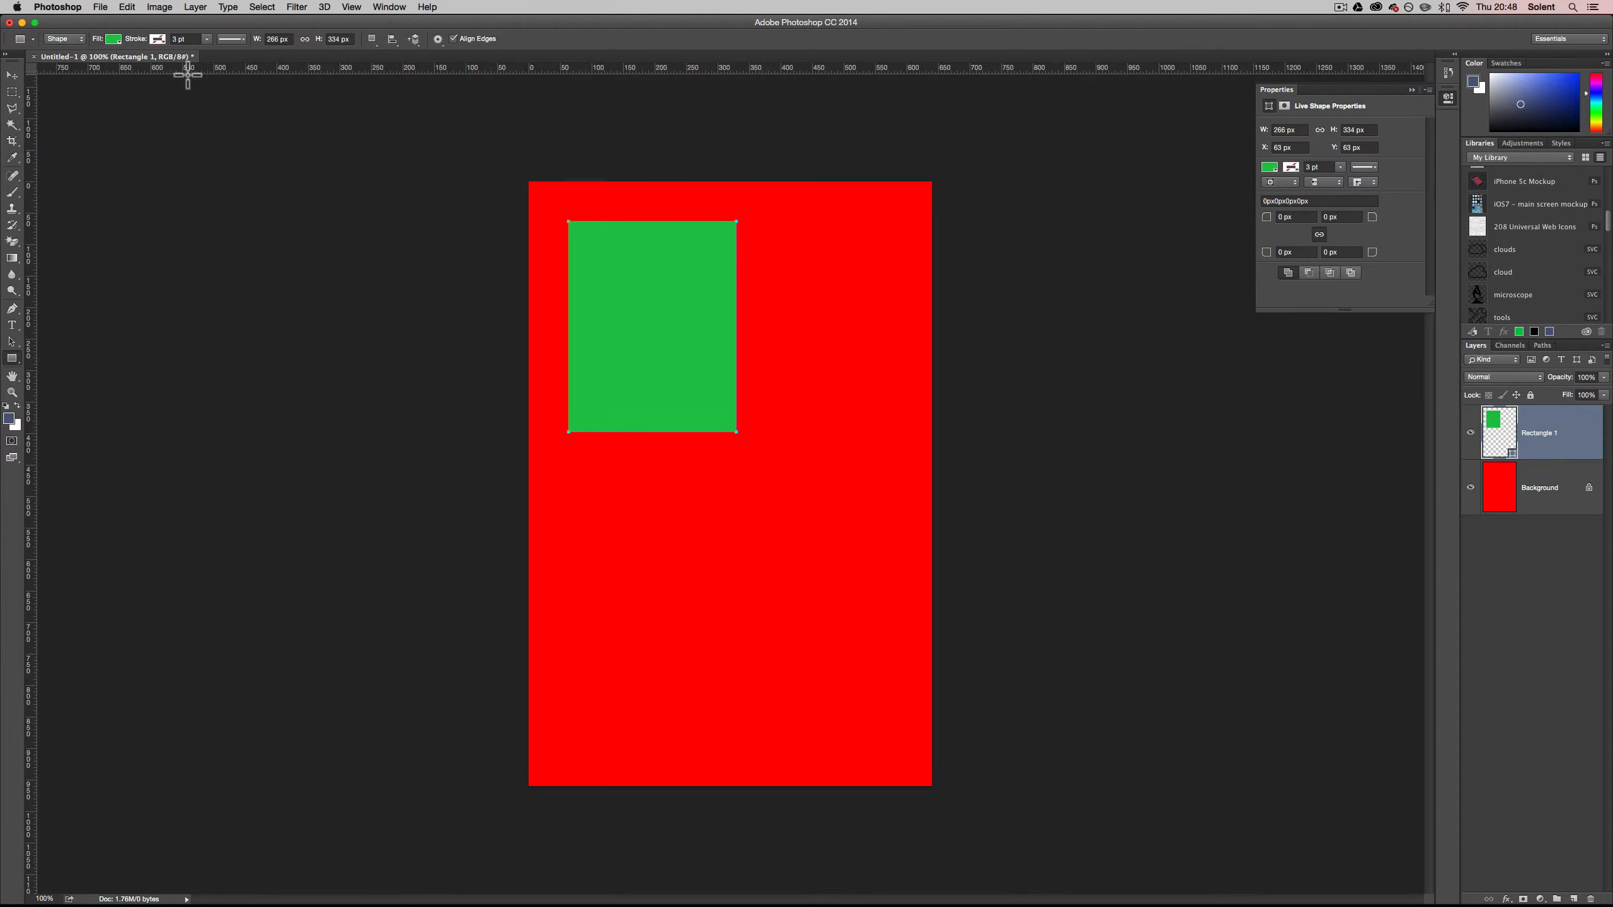
# Set the rectangle's fill color to yellow (ffff00)
pyautogui.click(110, 39)
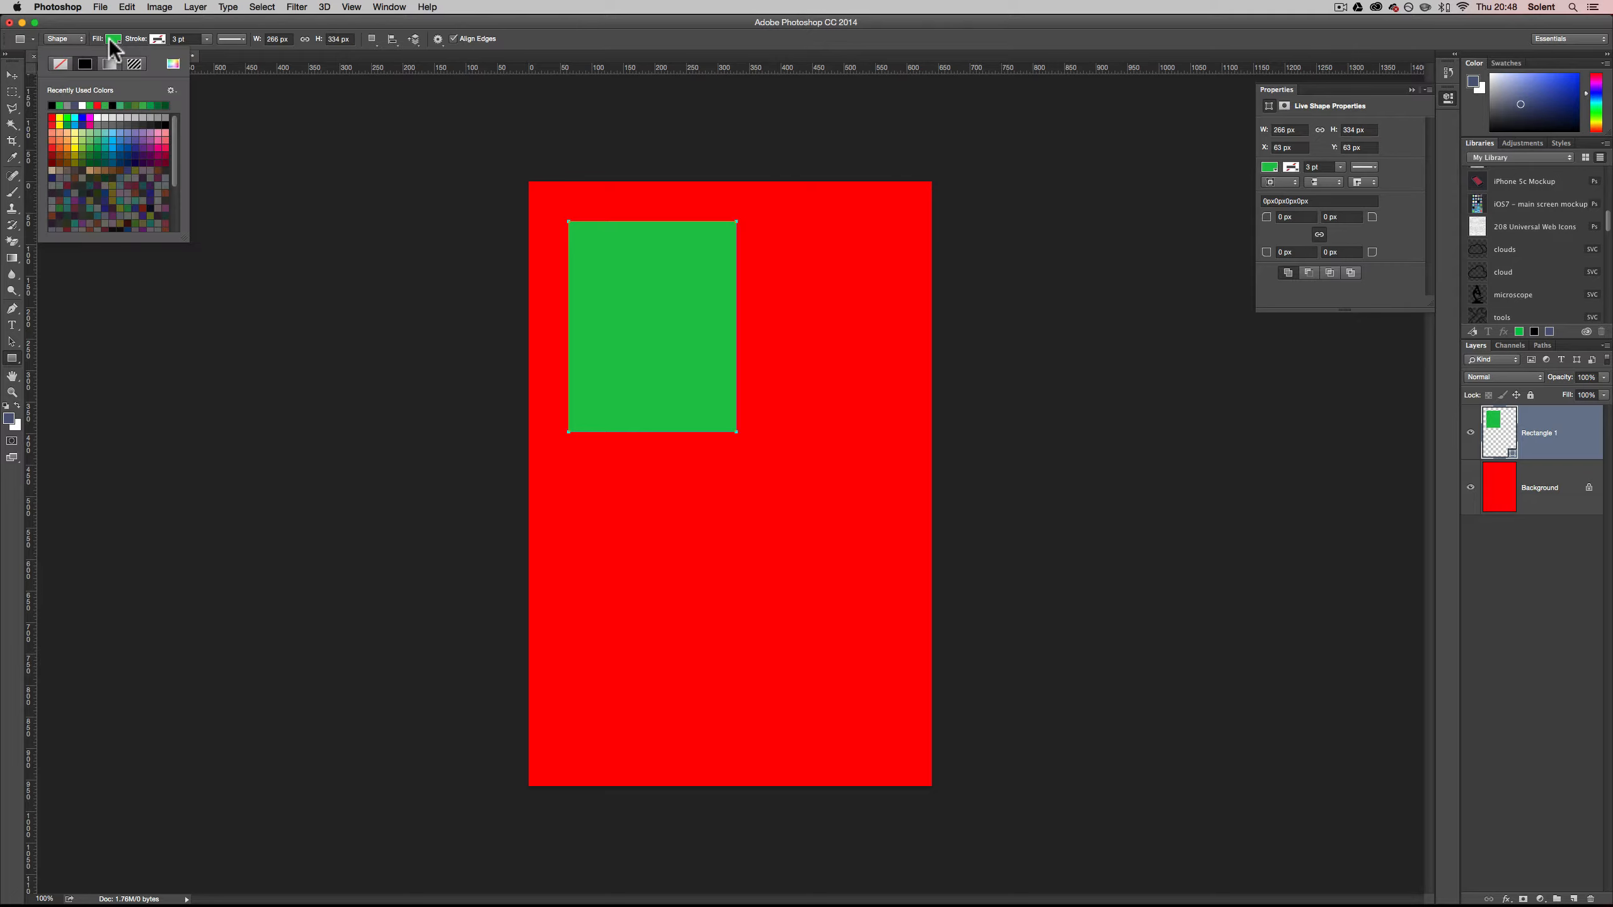
pyautogui.click(59, 118)
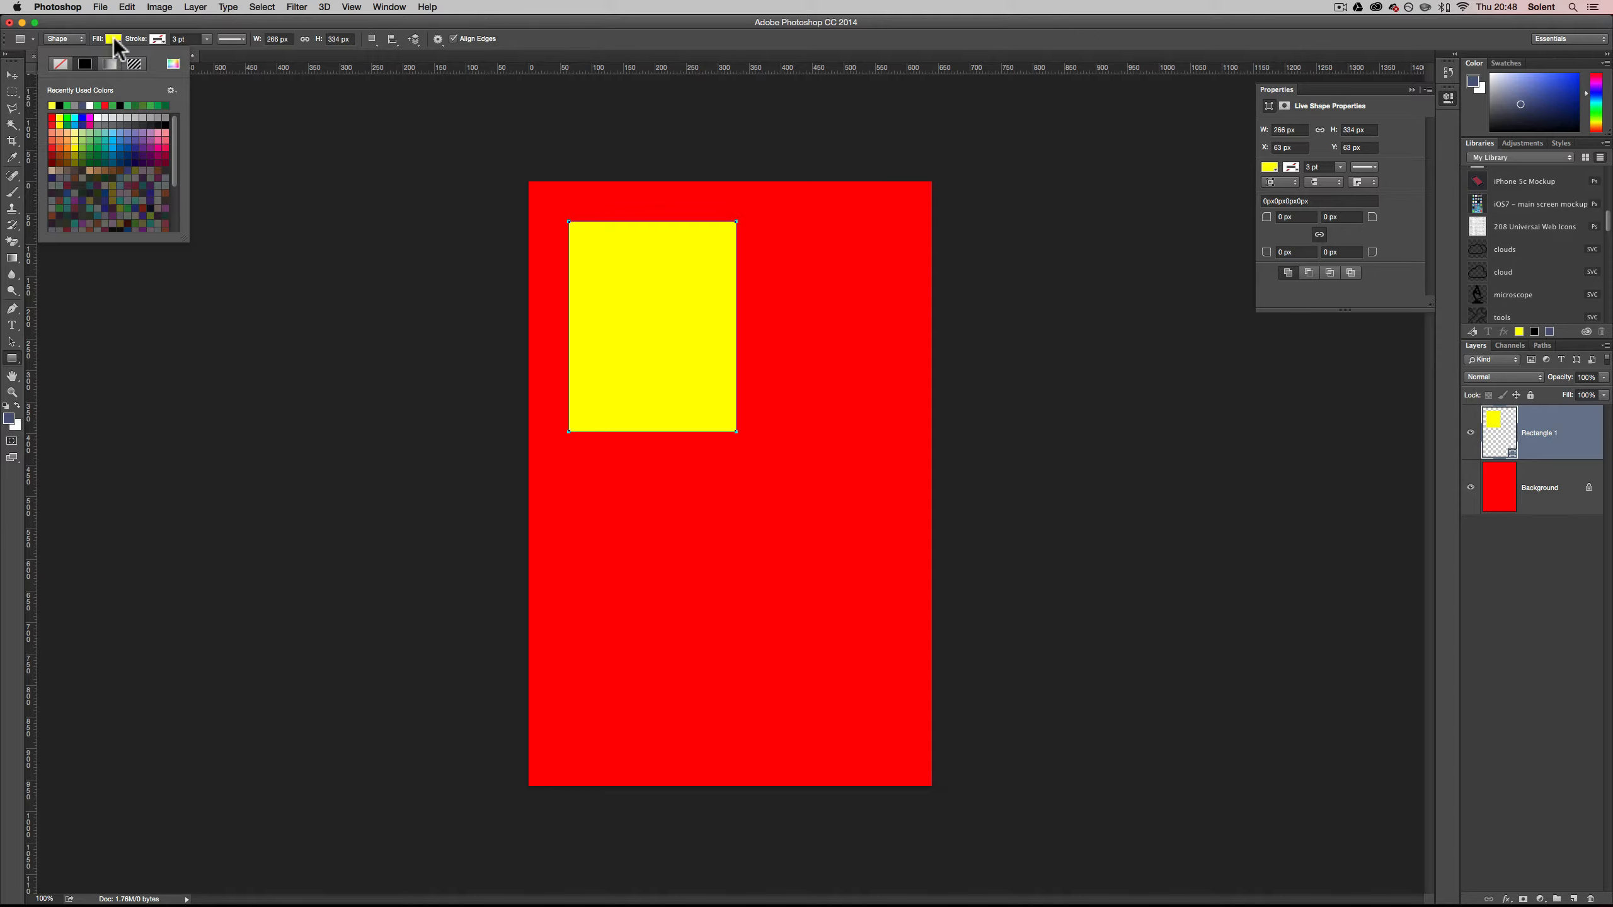
pyautogui.click(580, 44)
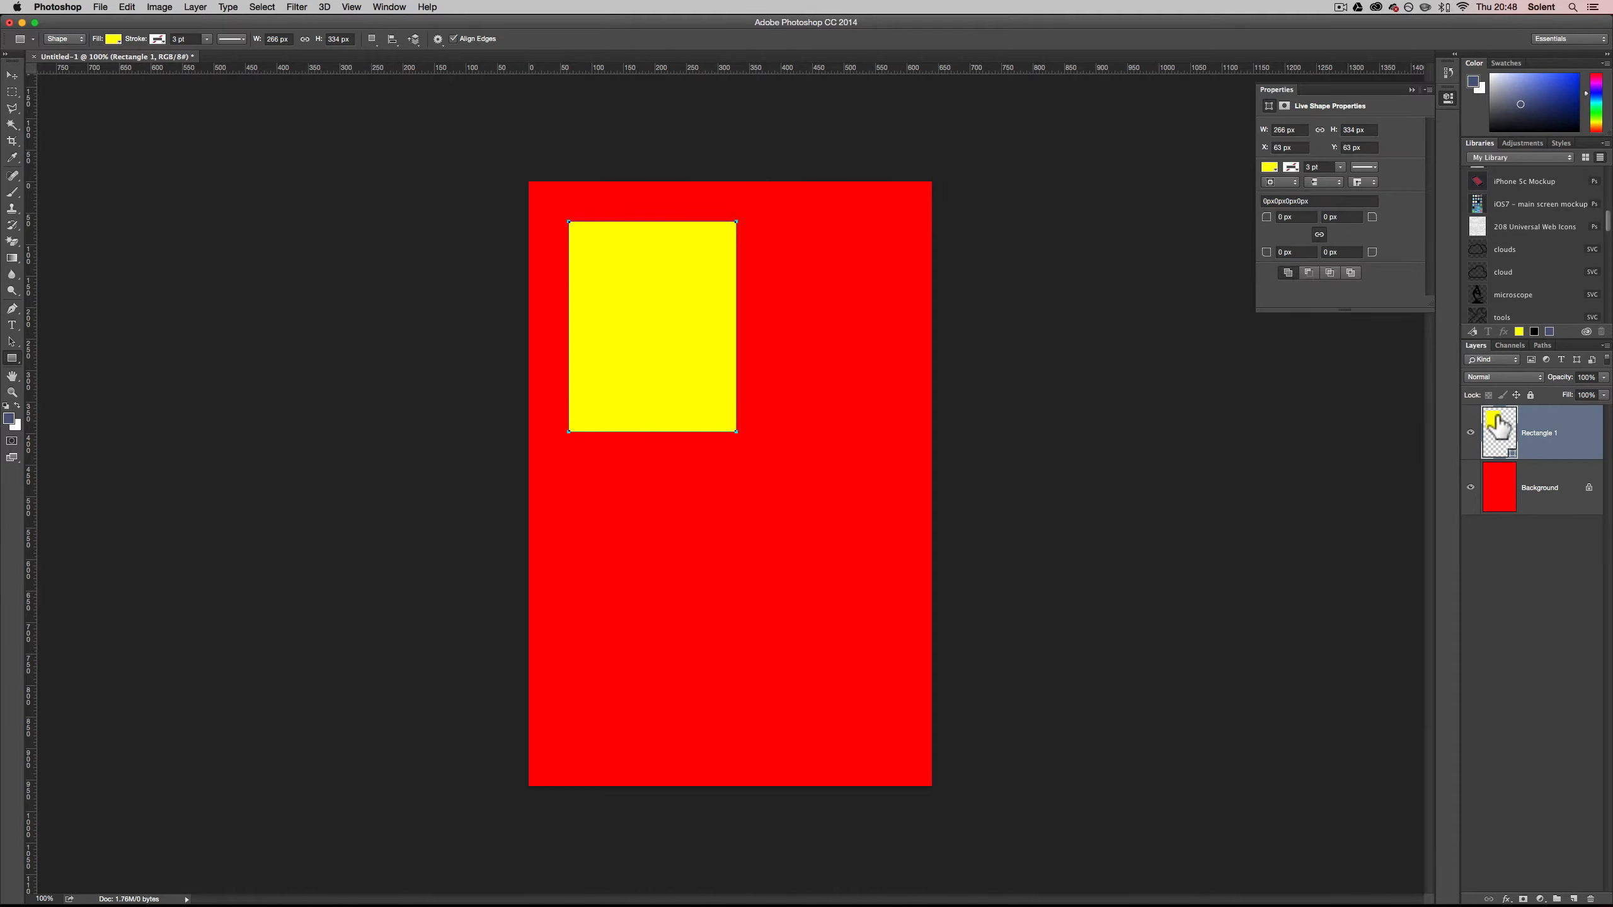
pyautogui.doubleClick(1498, 425)
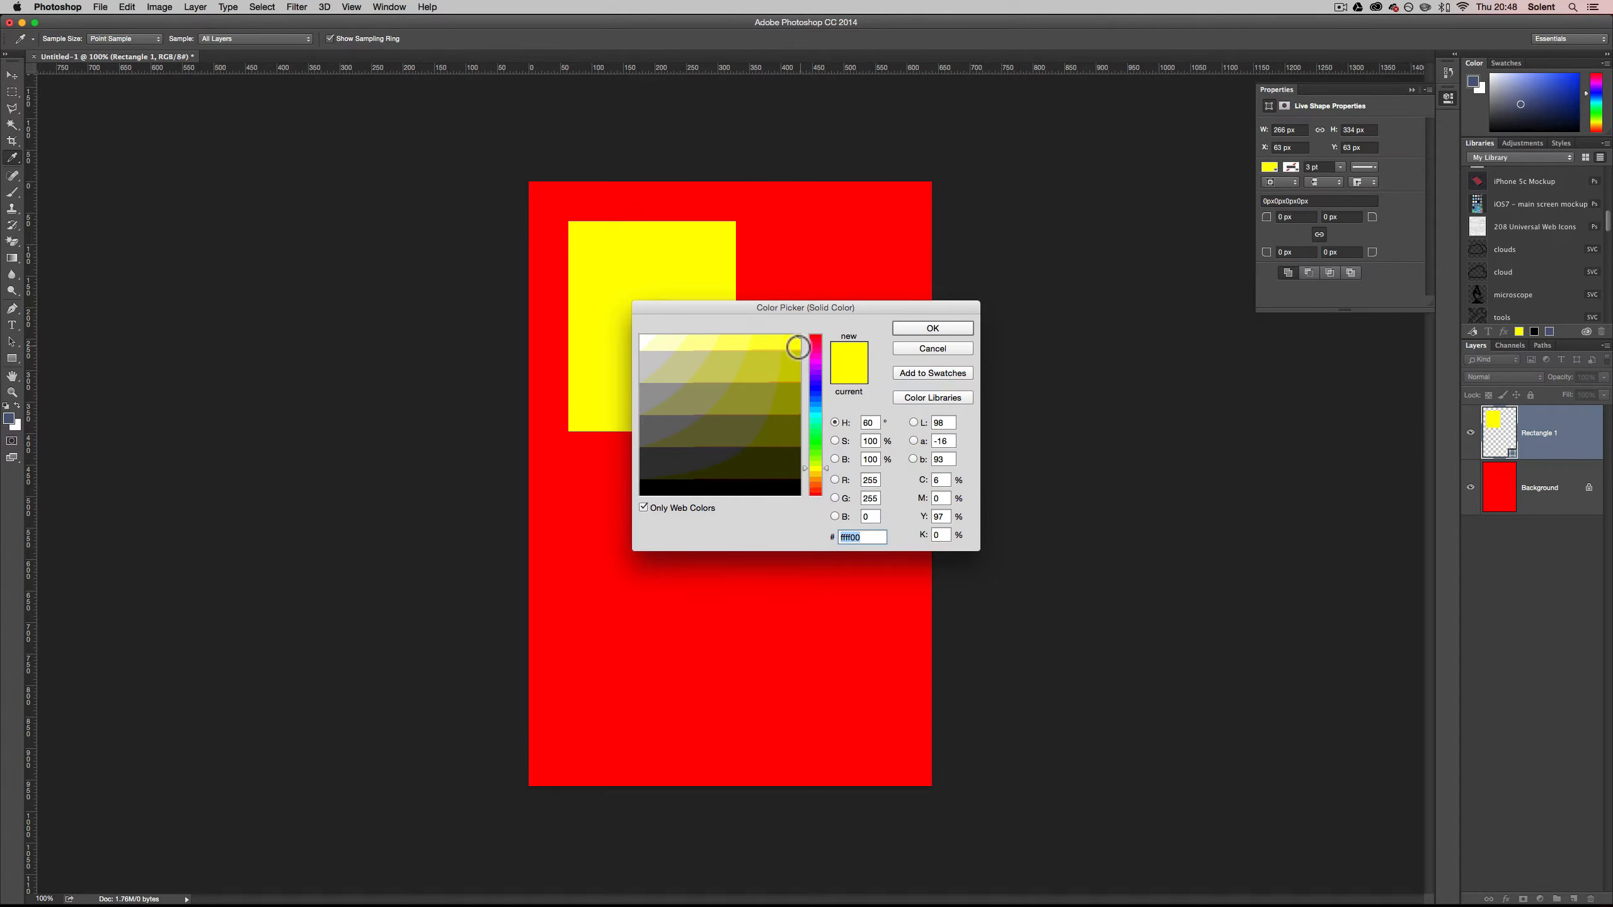
pyautogui.click(932, 328)
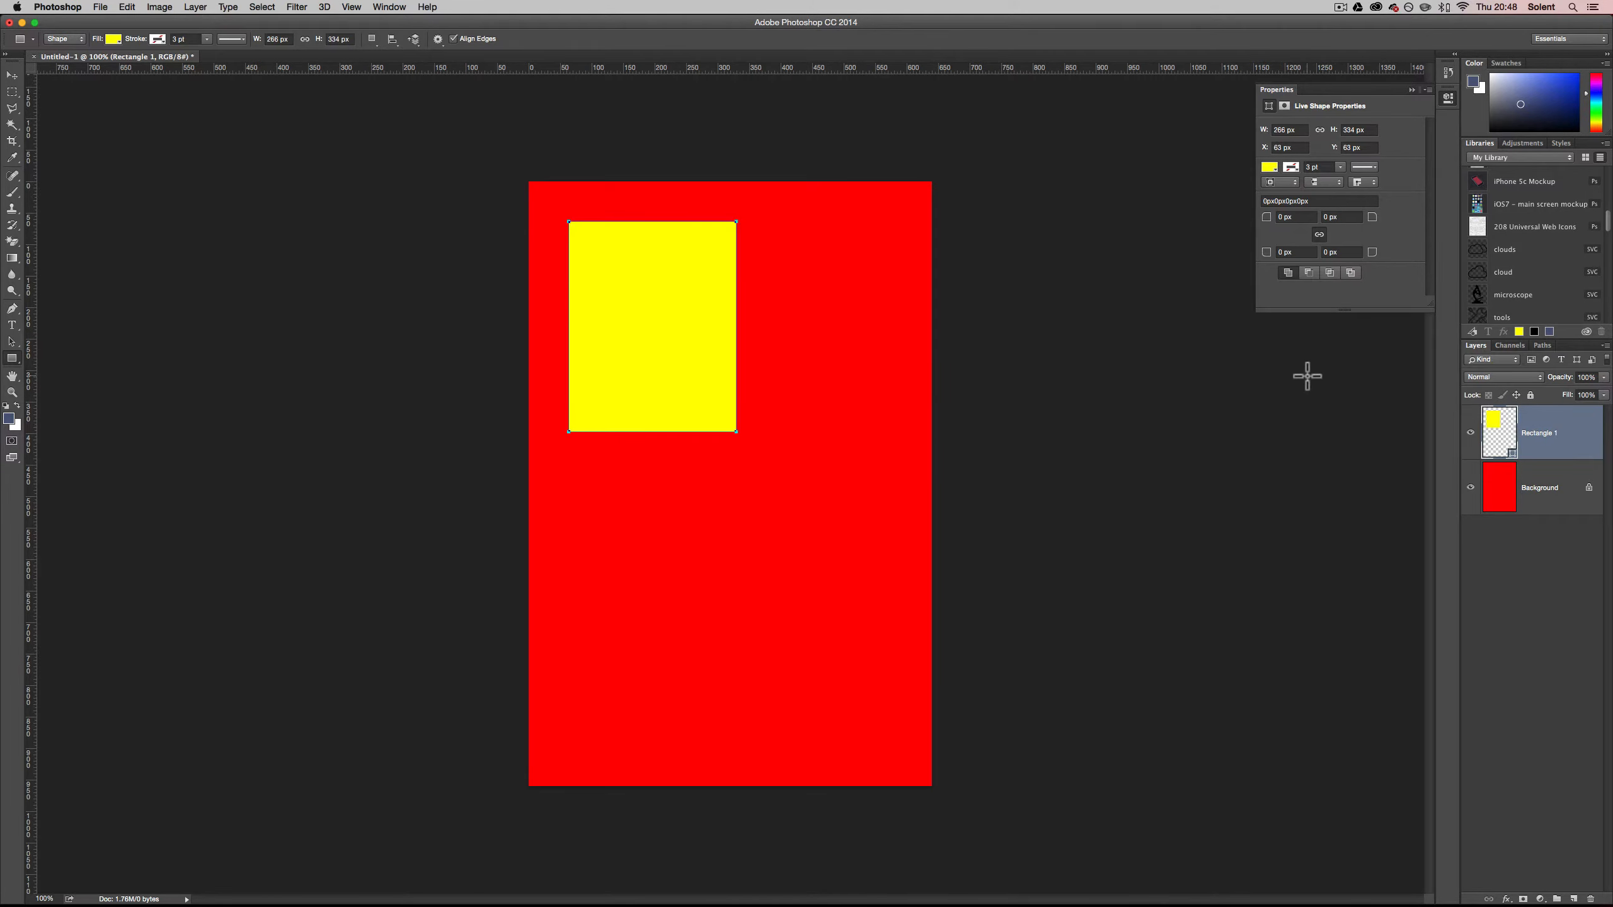
# Rename the rectangle's layer as TopLeft
pyautogui.doubleClick(1546, 438)
pyautogui.write('T')
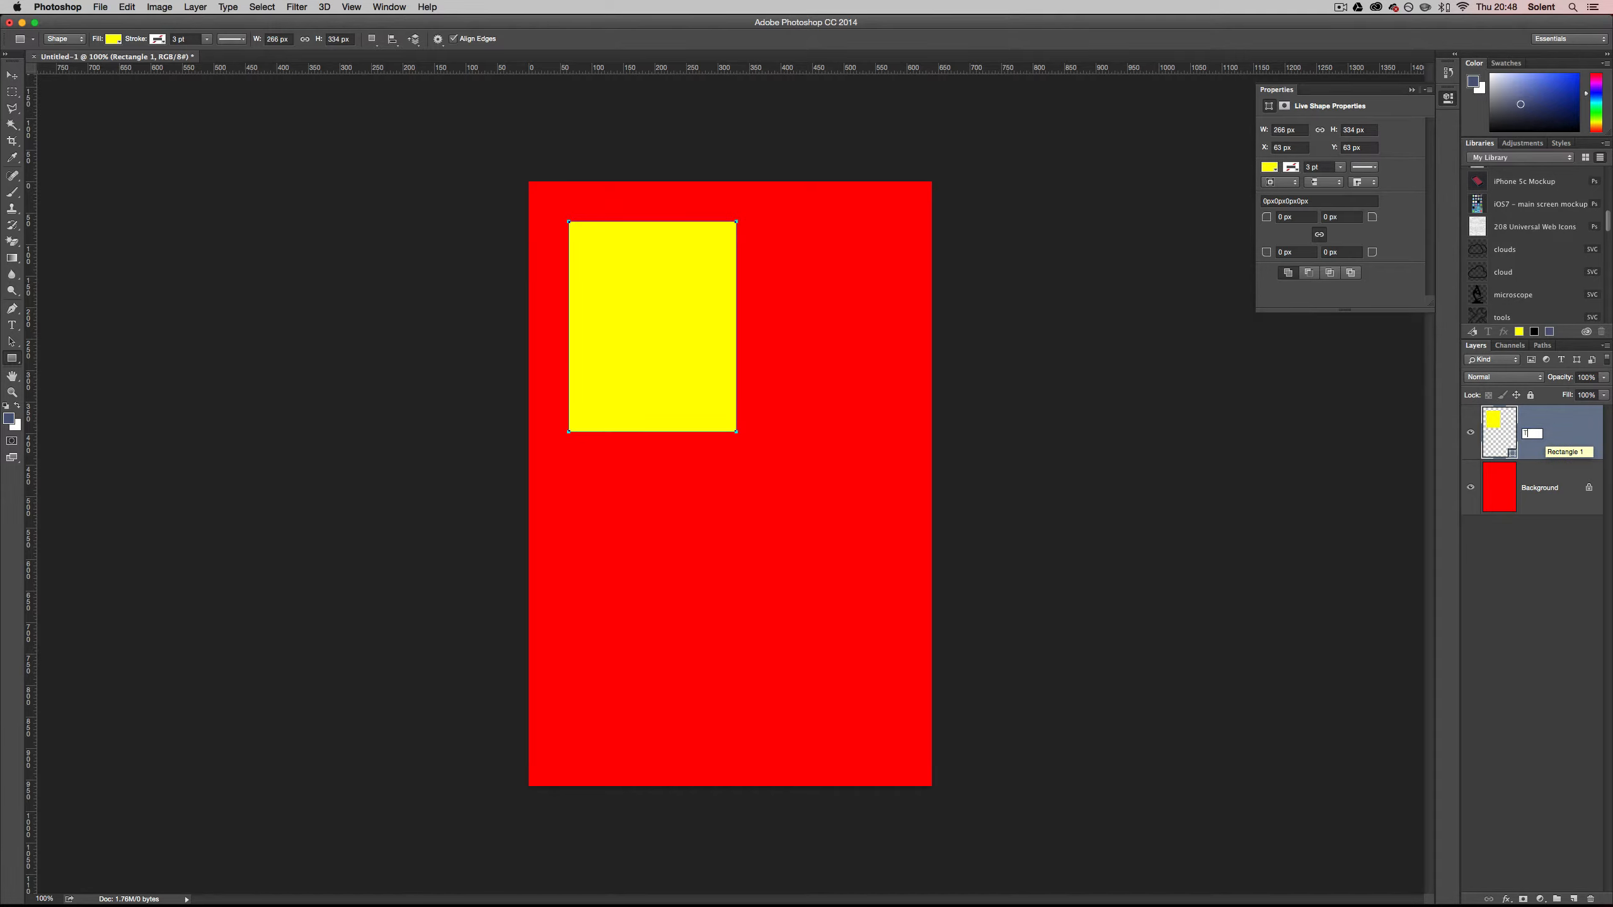
pyautogui.write('opLeft')
pyautogui.press('Return')
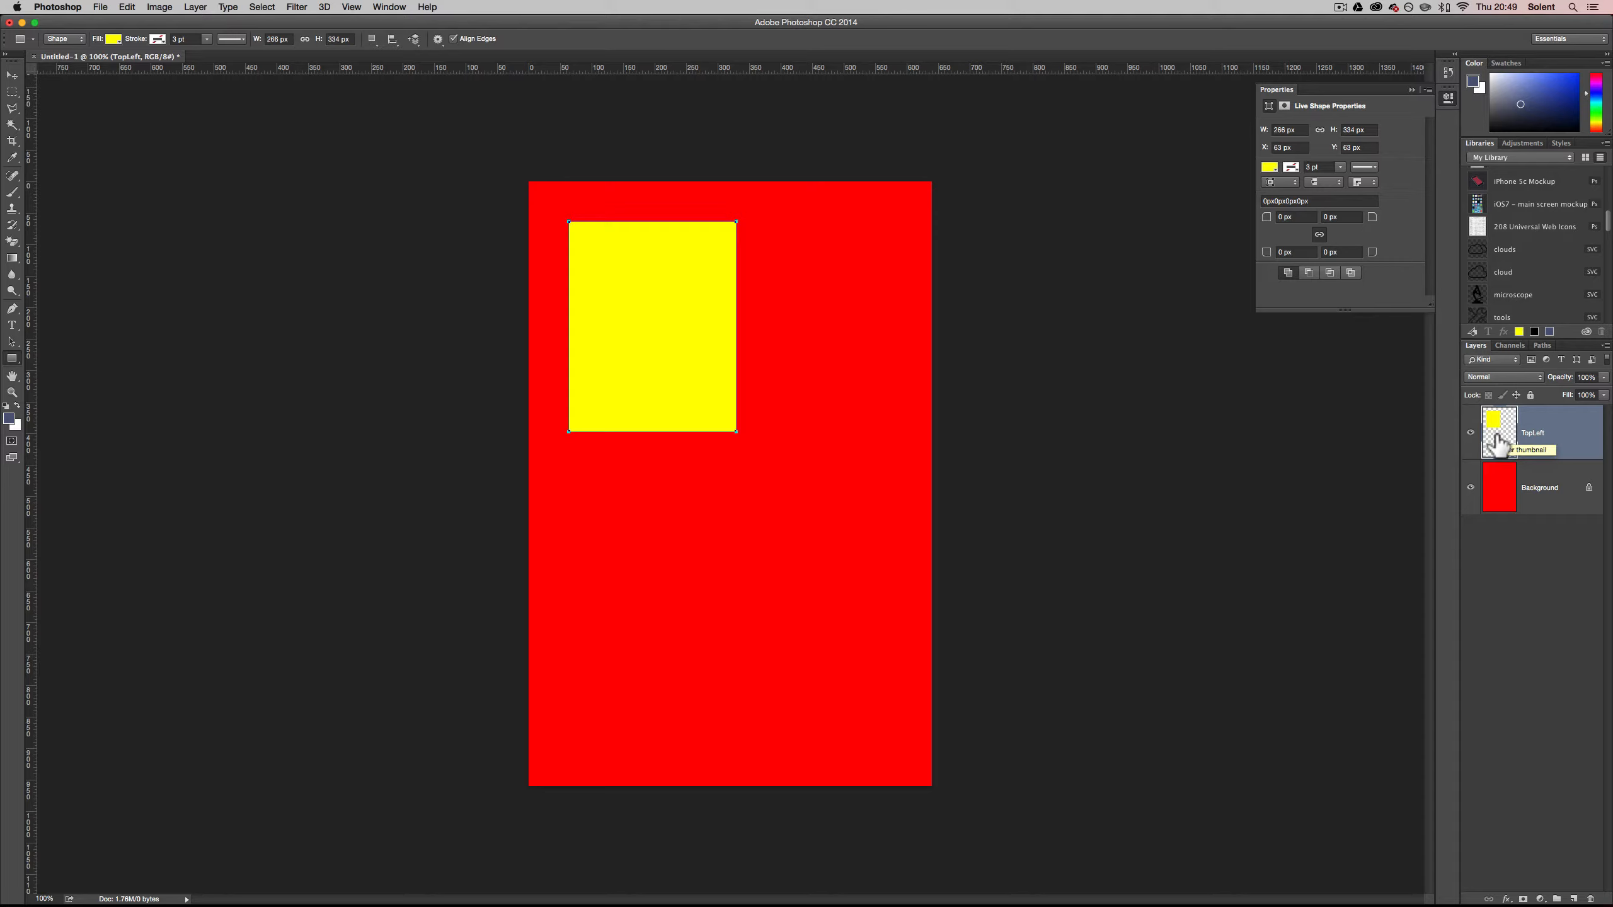
# Duplicate the TopLeft layer and rename the copy as Top_right
pyautogui.press('super+j')
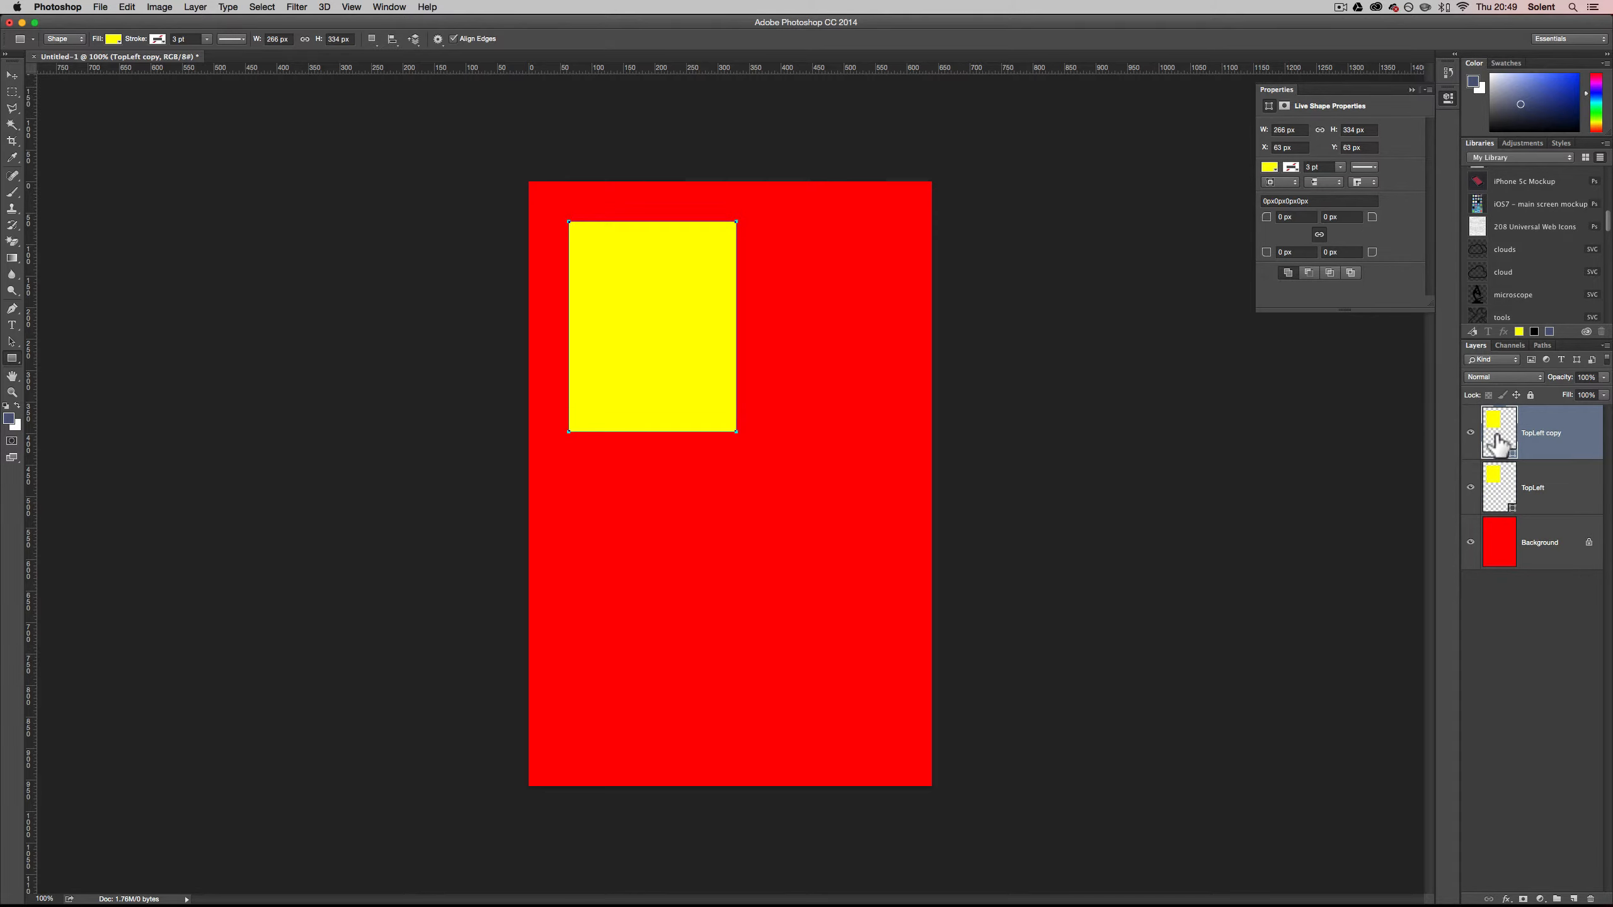
pyautogui.doubleClick(1543, 433)
pyautogui.click(1544, 434)
pyautogui.moveTo(1524, 433); pyautogui.dragTo(1580, 434)
pyautogui.write('Top_right')
pyautogui.click(1509, 443)
# Move the Top_right rectangle horizontally beside the first one, to about X 346 px, leaving a narrow gap between them
pyautogui.click(12, 75)
pyautogui.press('Right')
pyautogui.press('Right')
pyautogui.press('Right')
pyautogui.press('Right')
pyautogui.press('Right')
pyautogui.press('Right')
pyautogui.press('Right')
pyautogui.press('Right')
pyautogui.press('Right')
pyautogui.press('Right')
pyautogui.press('Right')
pyautogui.press('Right')
pyautogui.press('Right')
pyautogui.press('Right')
pyautogui.press('Right')
pyautogui.press('Right')
pyautogui.press('Right')
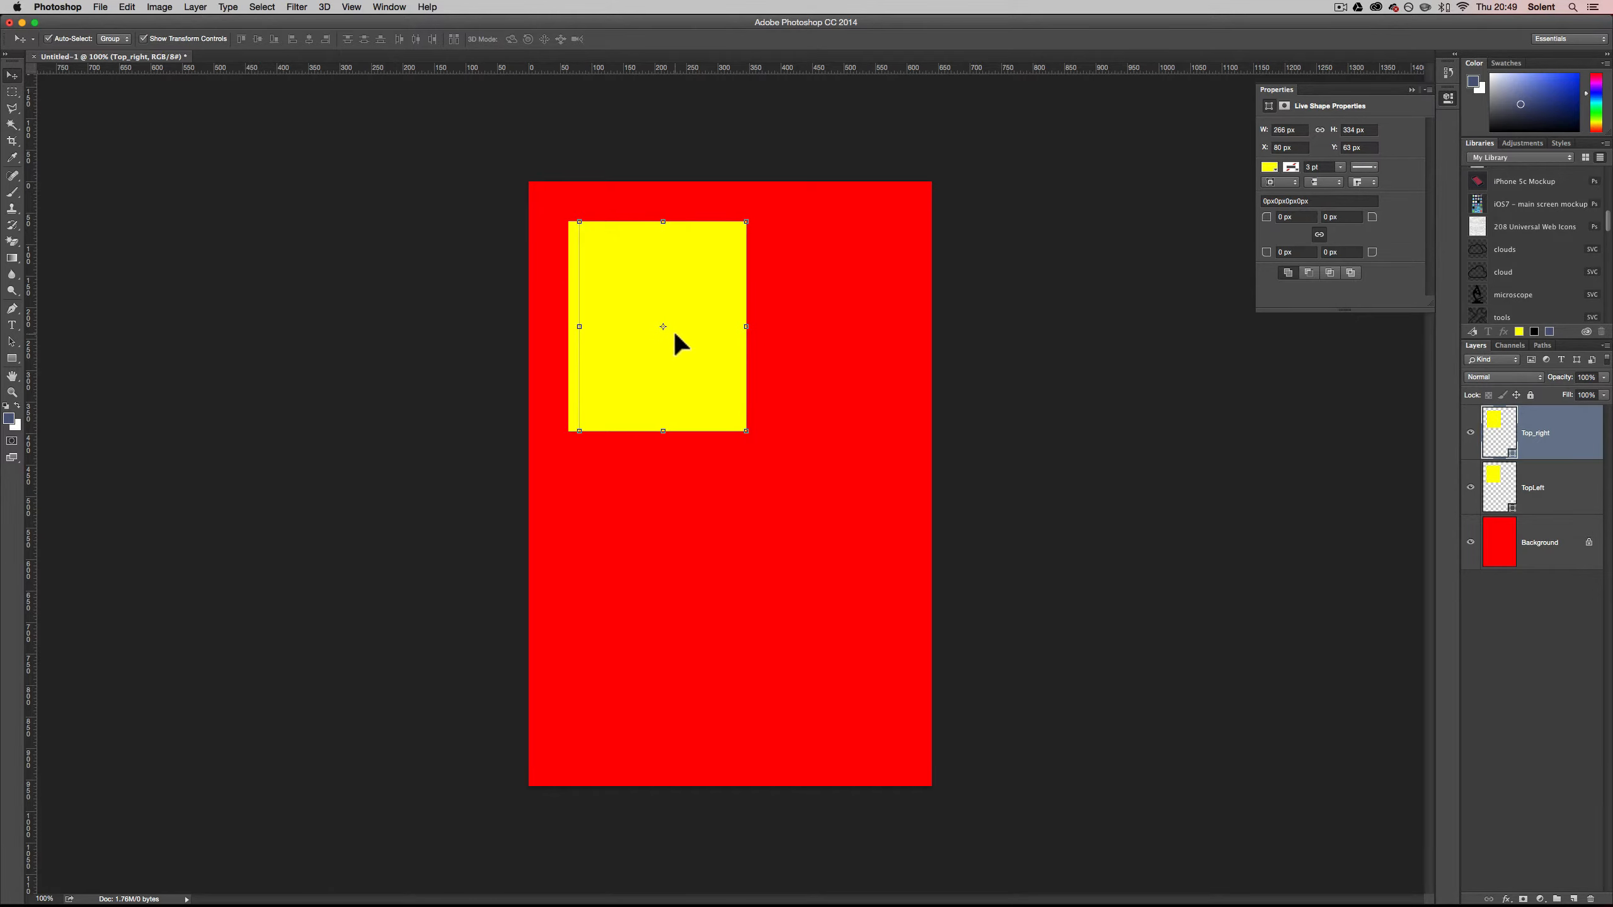
pyautogui.moveTo(683, 335); pyautogui.dragTo(852, 342)
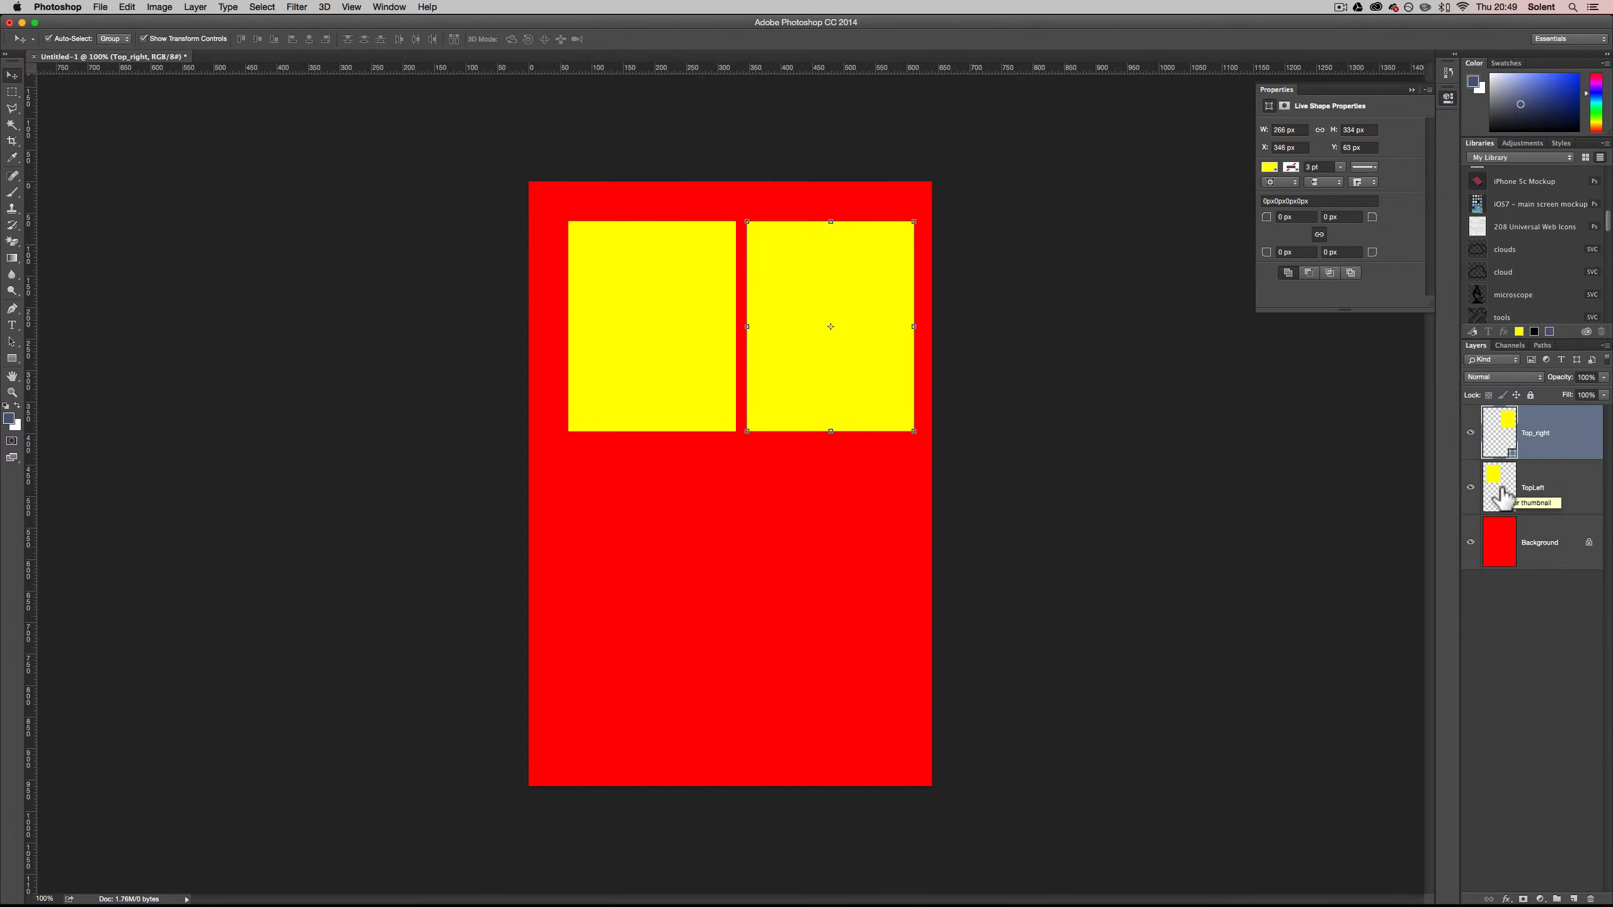
# Duplicate the Top_right layer and move the copy straight down below the original, to about Y 419 px
pyautogui.press('super')
pyautogui.press('super+j')
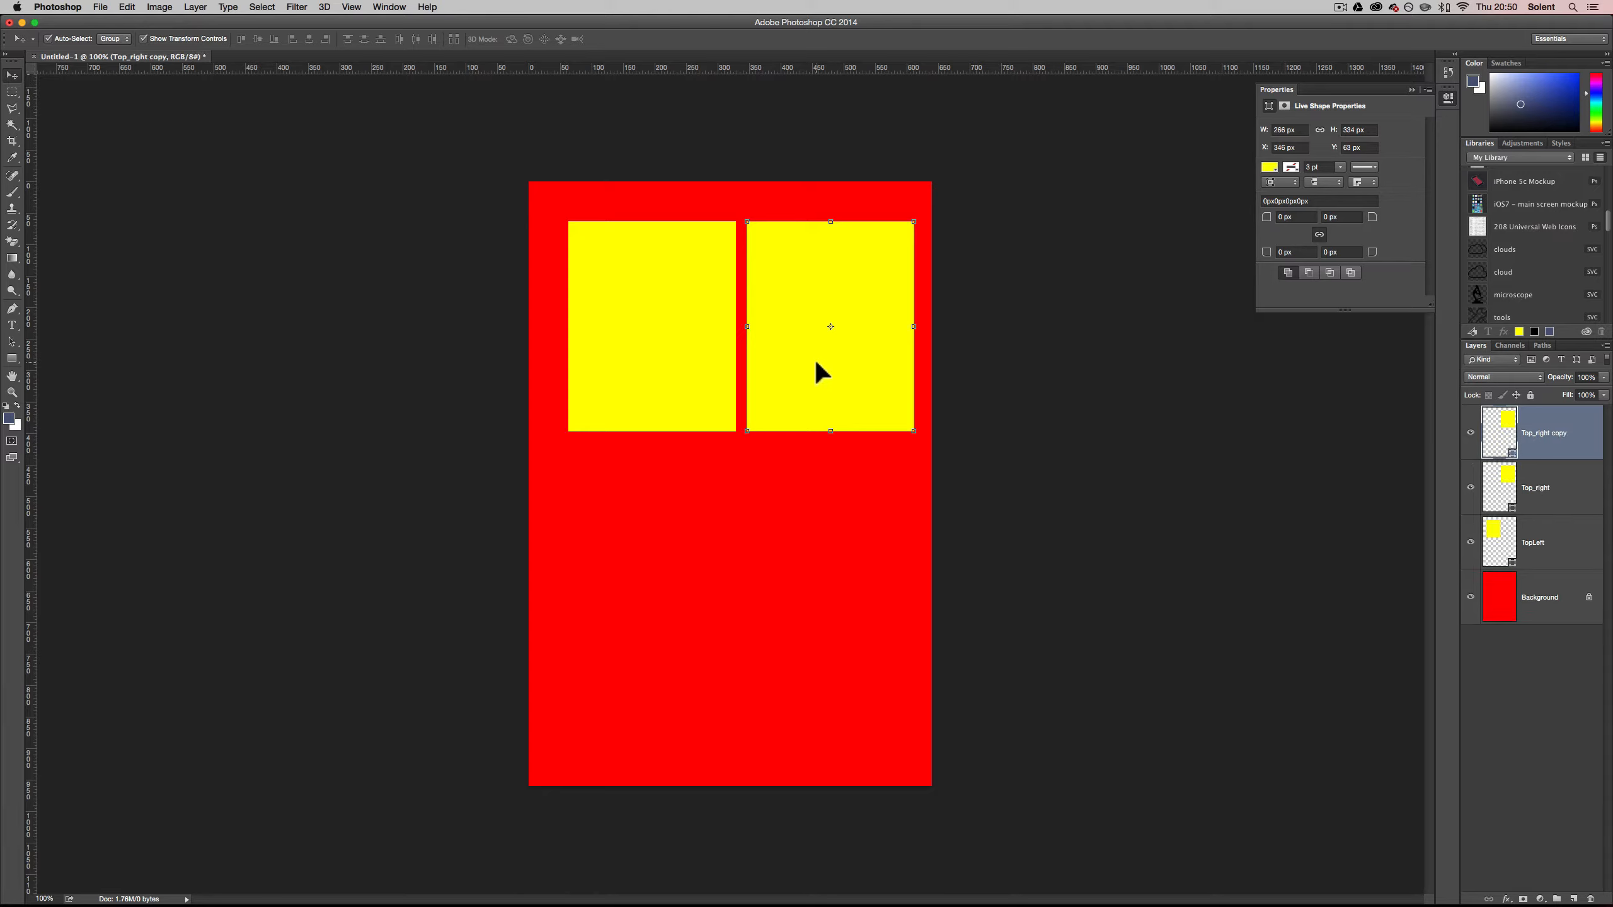
pyautogui.moveTo(817, 363); pyautogui.dragTo(818, 591)
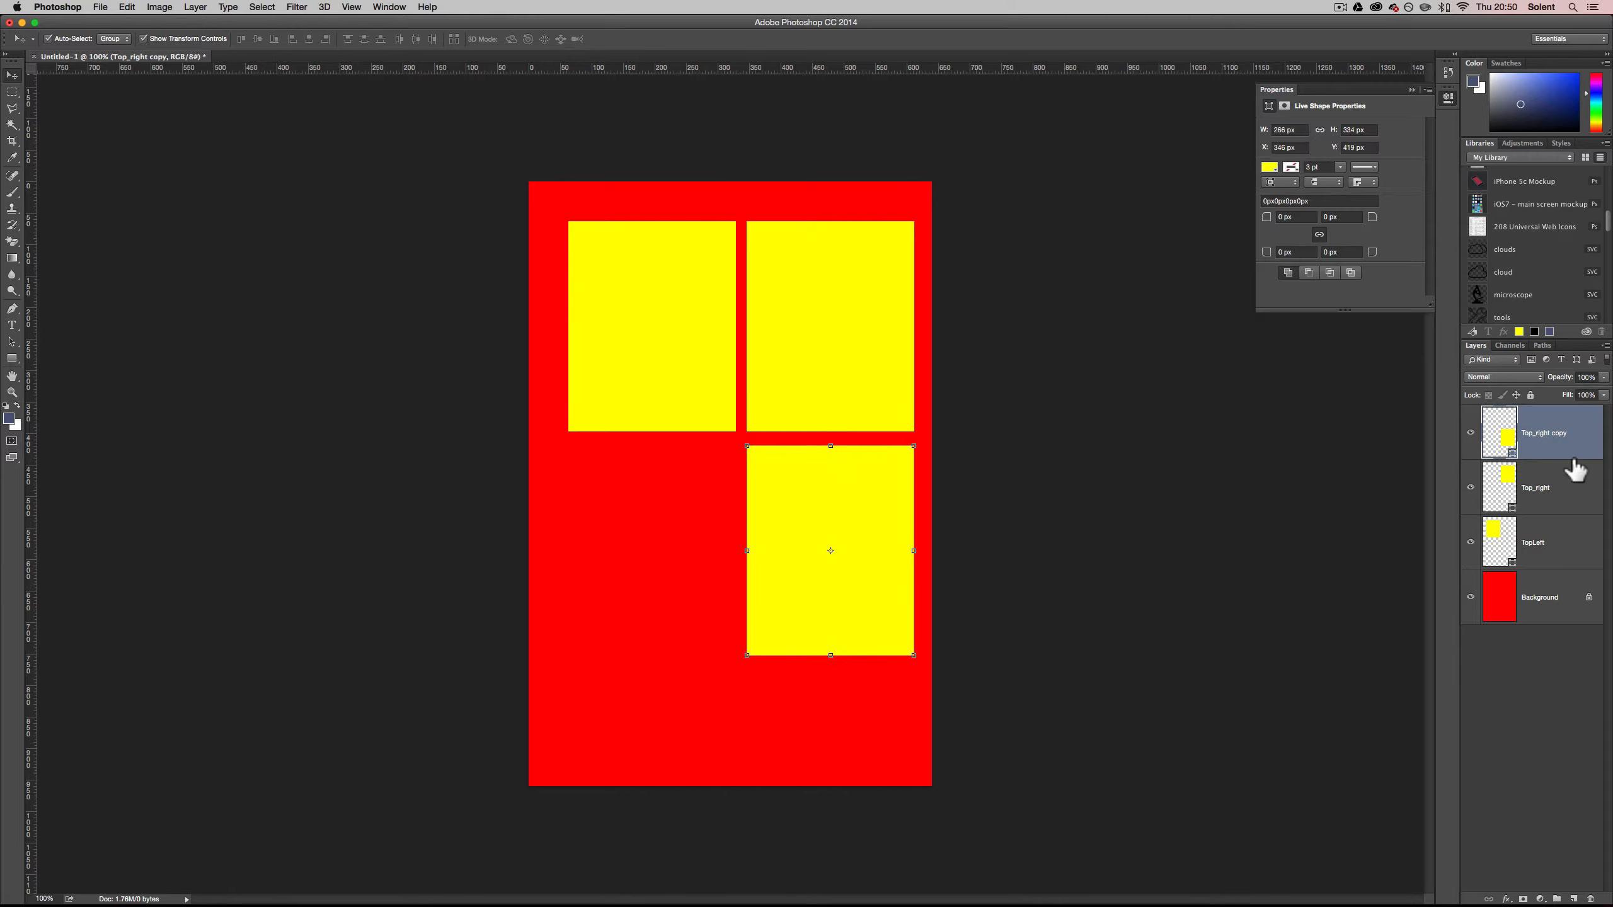
# Rename the new lower rectangle's layer as BottomRight
pyautogui.doubleClick(1546, 433)
pyautogui.write('BottomRight')
pyautogui.press('Return')
# Rename the Top_right layer as TopRight, without the underscore
pyautogui.doubleClick(1537, 488)
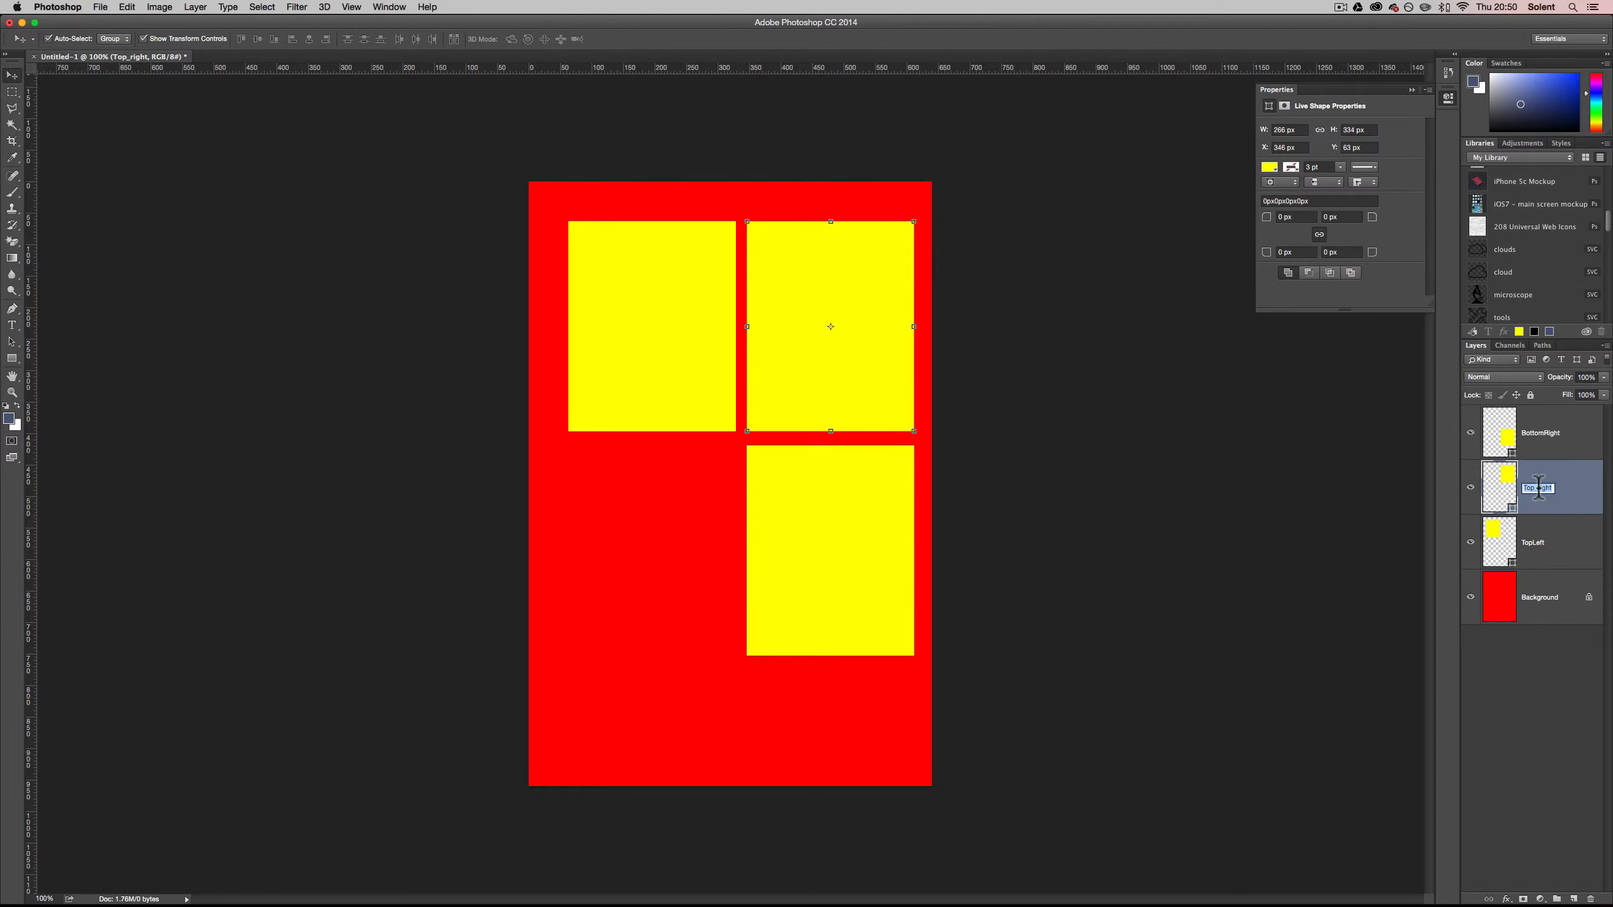
pyautogui.click(1540, 487)
pyautogui.press('BackSpace')
pyautogui.press('BackSpace')
pyautogui.press('BackSpace')
pyautogui.write('Ri')
pyautogui.press('Return')
# Duplicate the BottomRight layer and move the copy horizontally under the TopLeft rectangle, to about X 63 px
pyautogui.click(1506, 438)
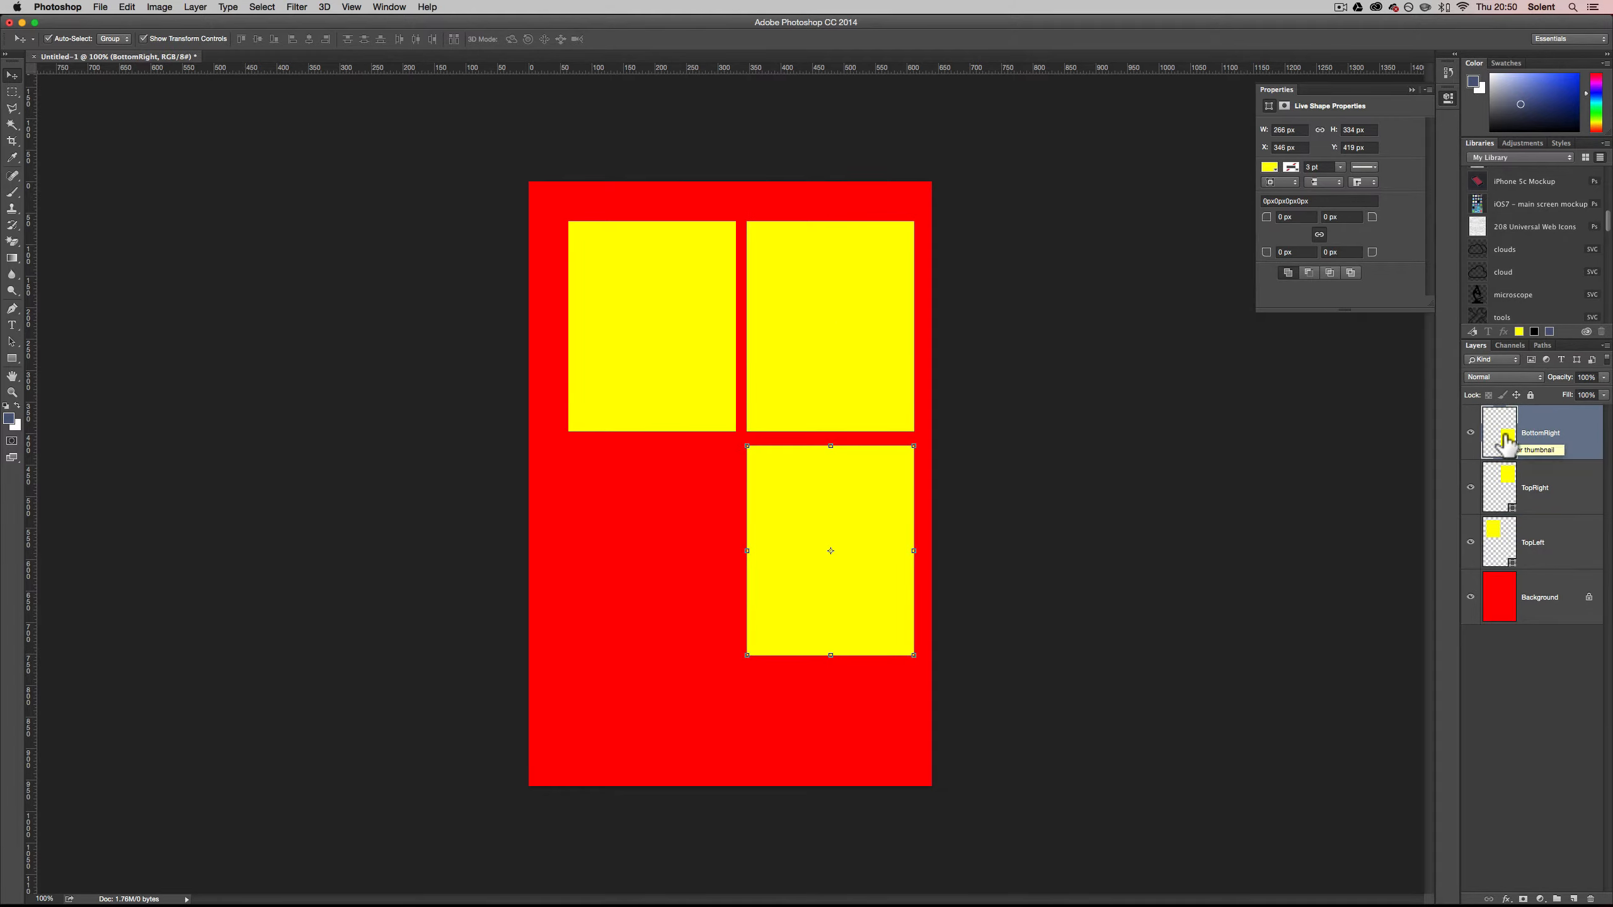
pyautogui.press('super+j')
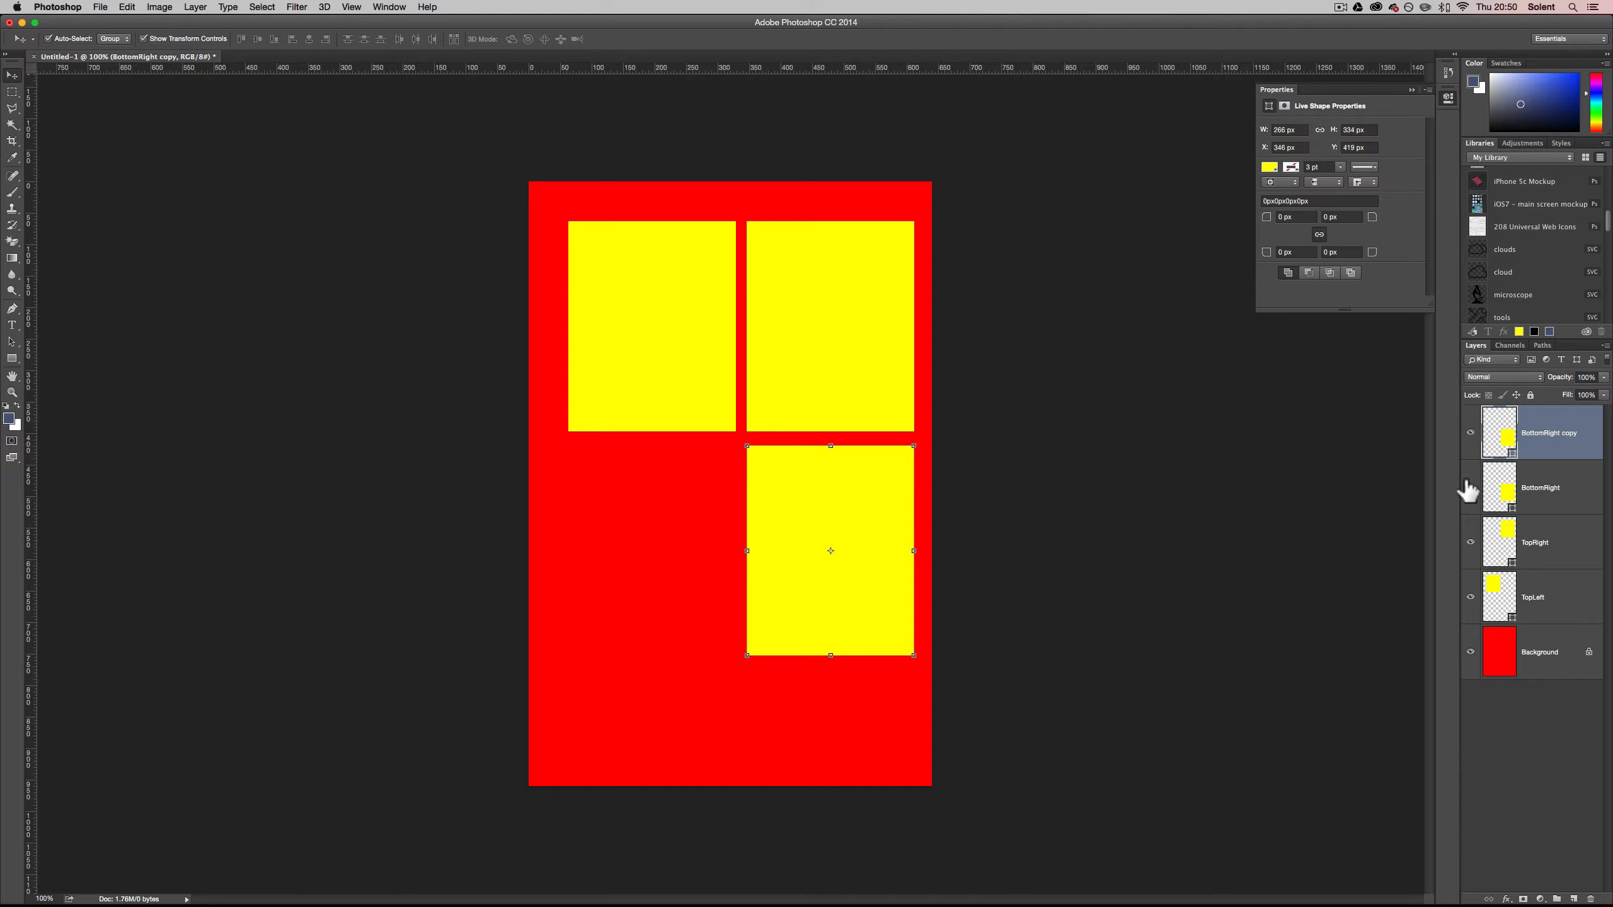
pyautogui.moveTo(794, 604); pyautogui.dragTo(616, 599)
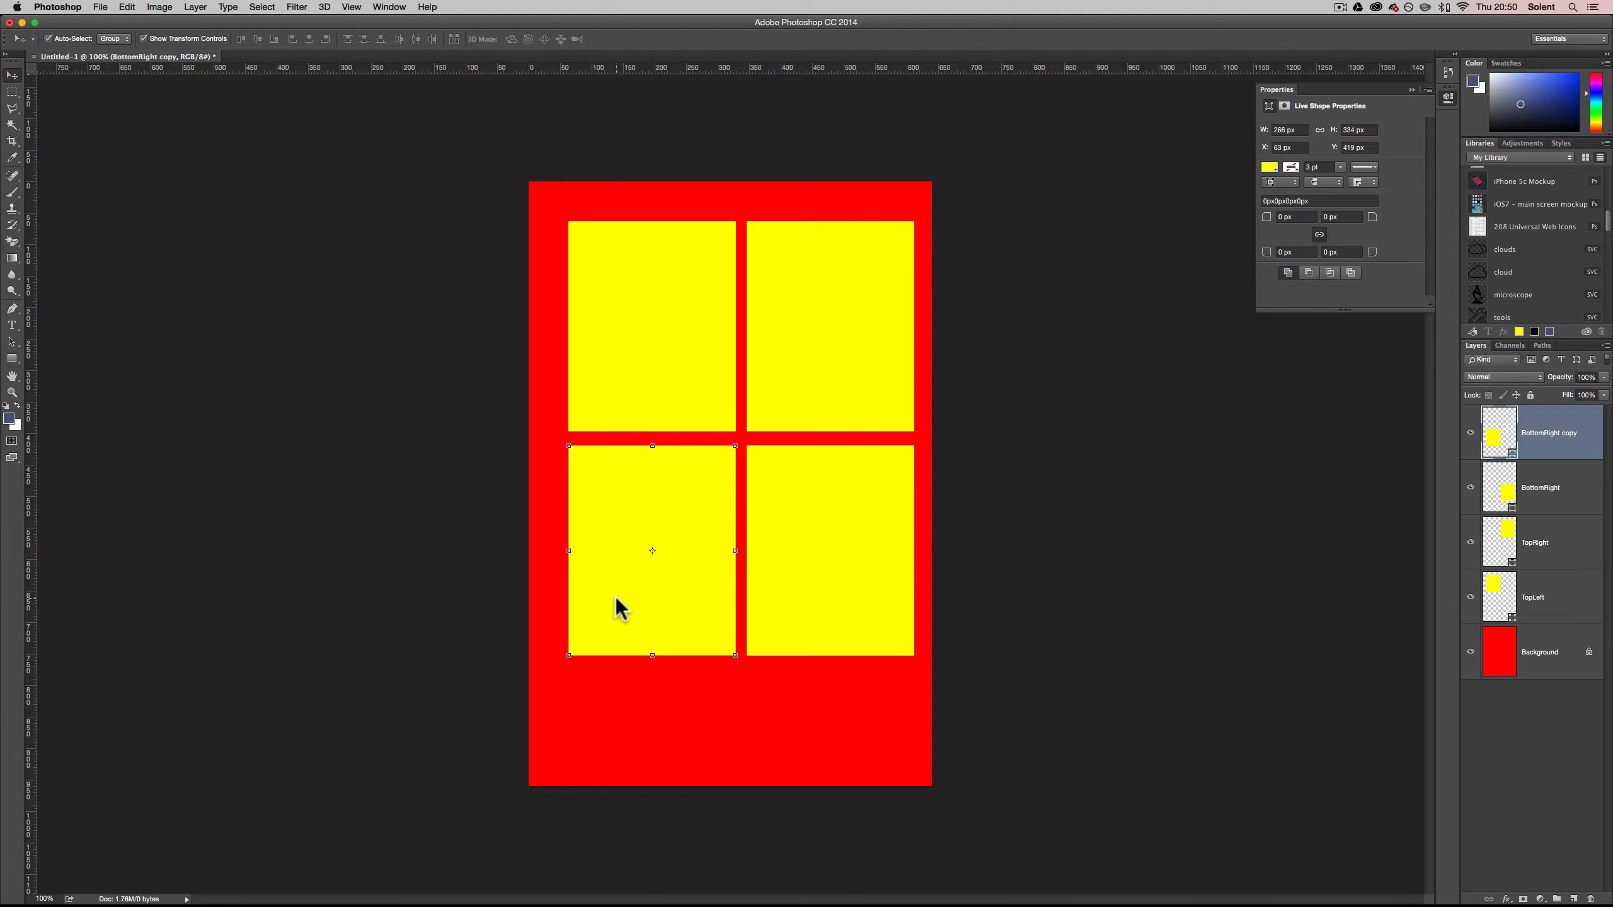
# Rename the BottomRight copy layer as BottomLeft
pyautogui.doubleClick(1567, 433)
pyautogui.moveTo(1547, 433); pyautogui.dragTo(1609, 436)
pyautogui.write('Left')
pyautogui.click(1492, 447)
# Group the BottomLeft, BottomRight, TopRight and TopLeft layers into a new group named Boxes
pyautogui.keyDown('shift'); pyautogui.click(1507, 607); pyautogui.keyUp('shift')
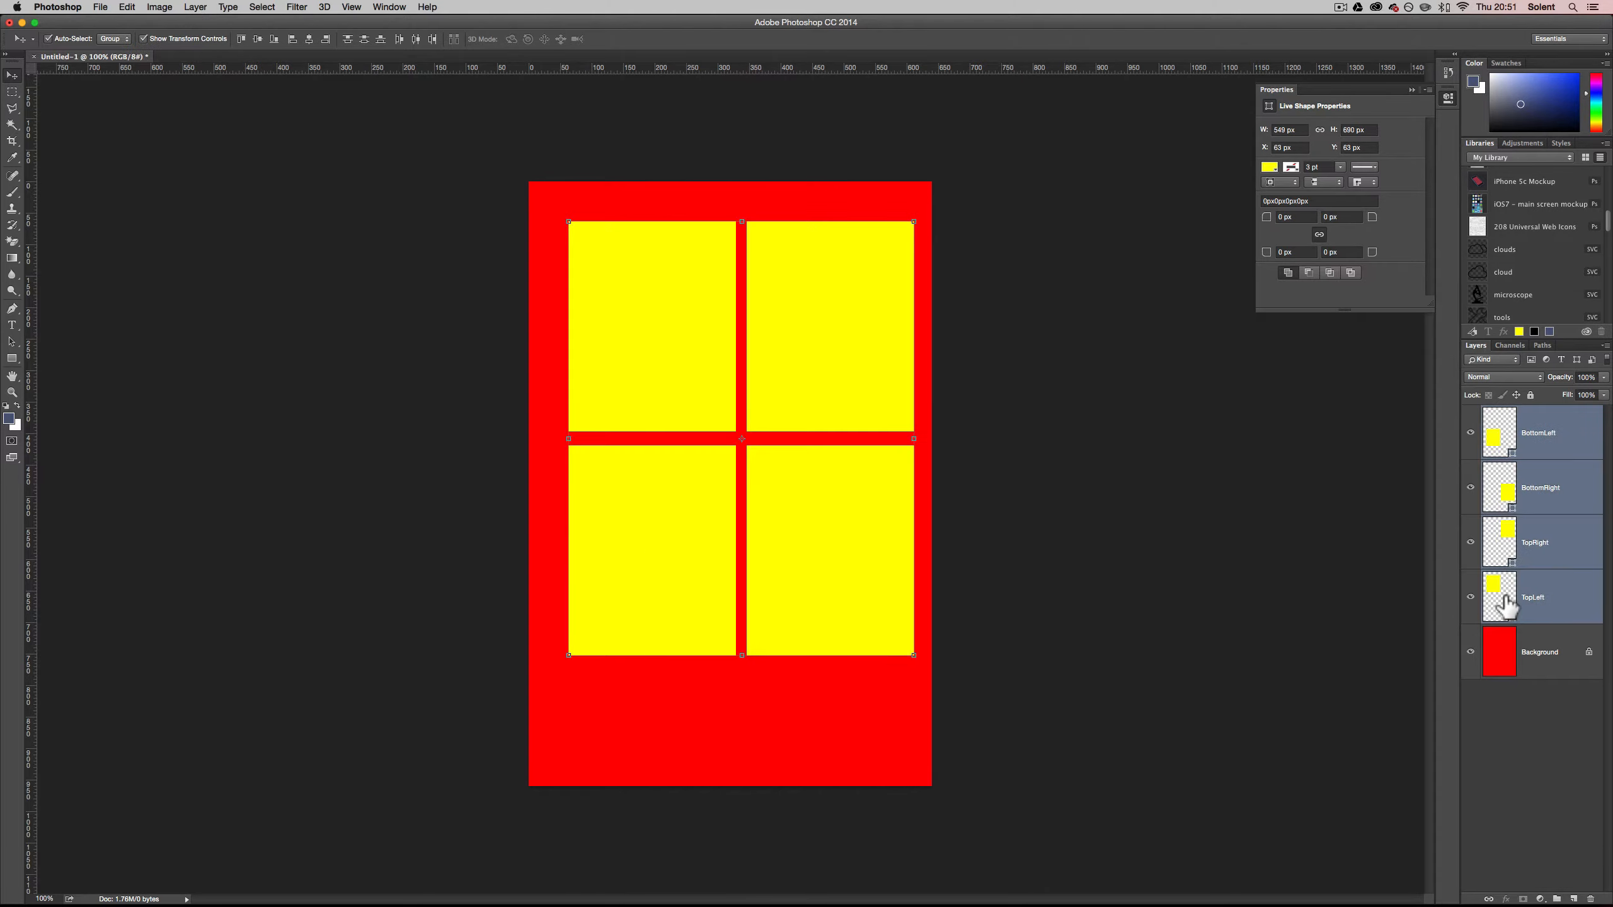
pyautogui.click(1605, 347)
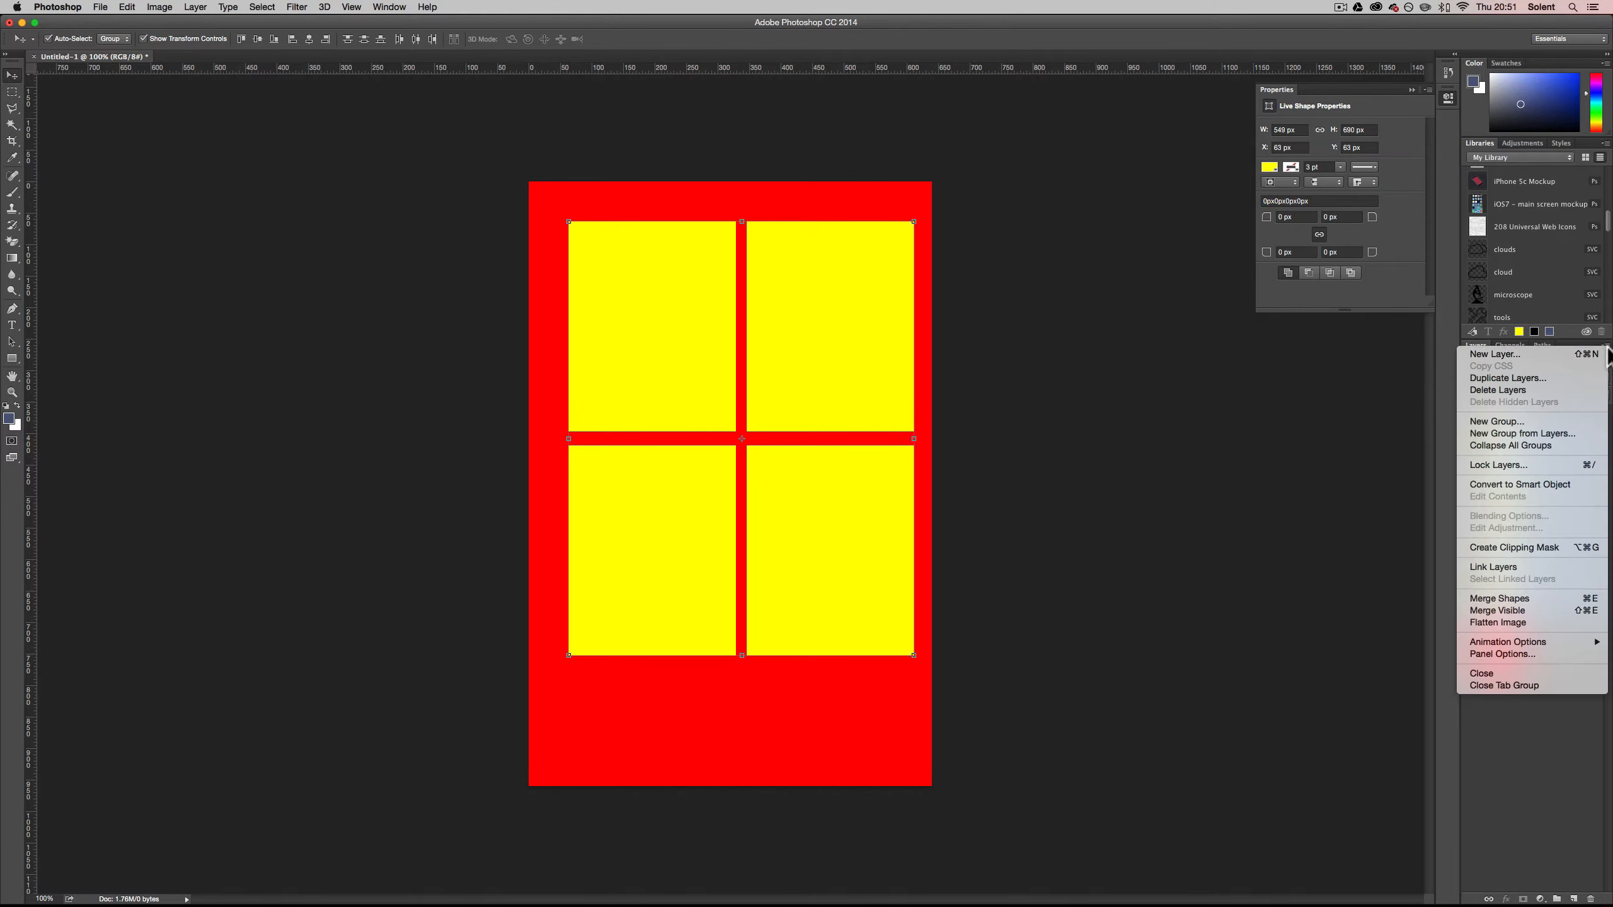
pyautogui.click(1581, 434)
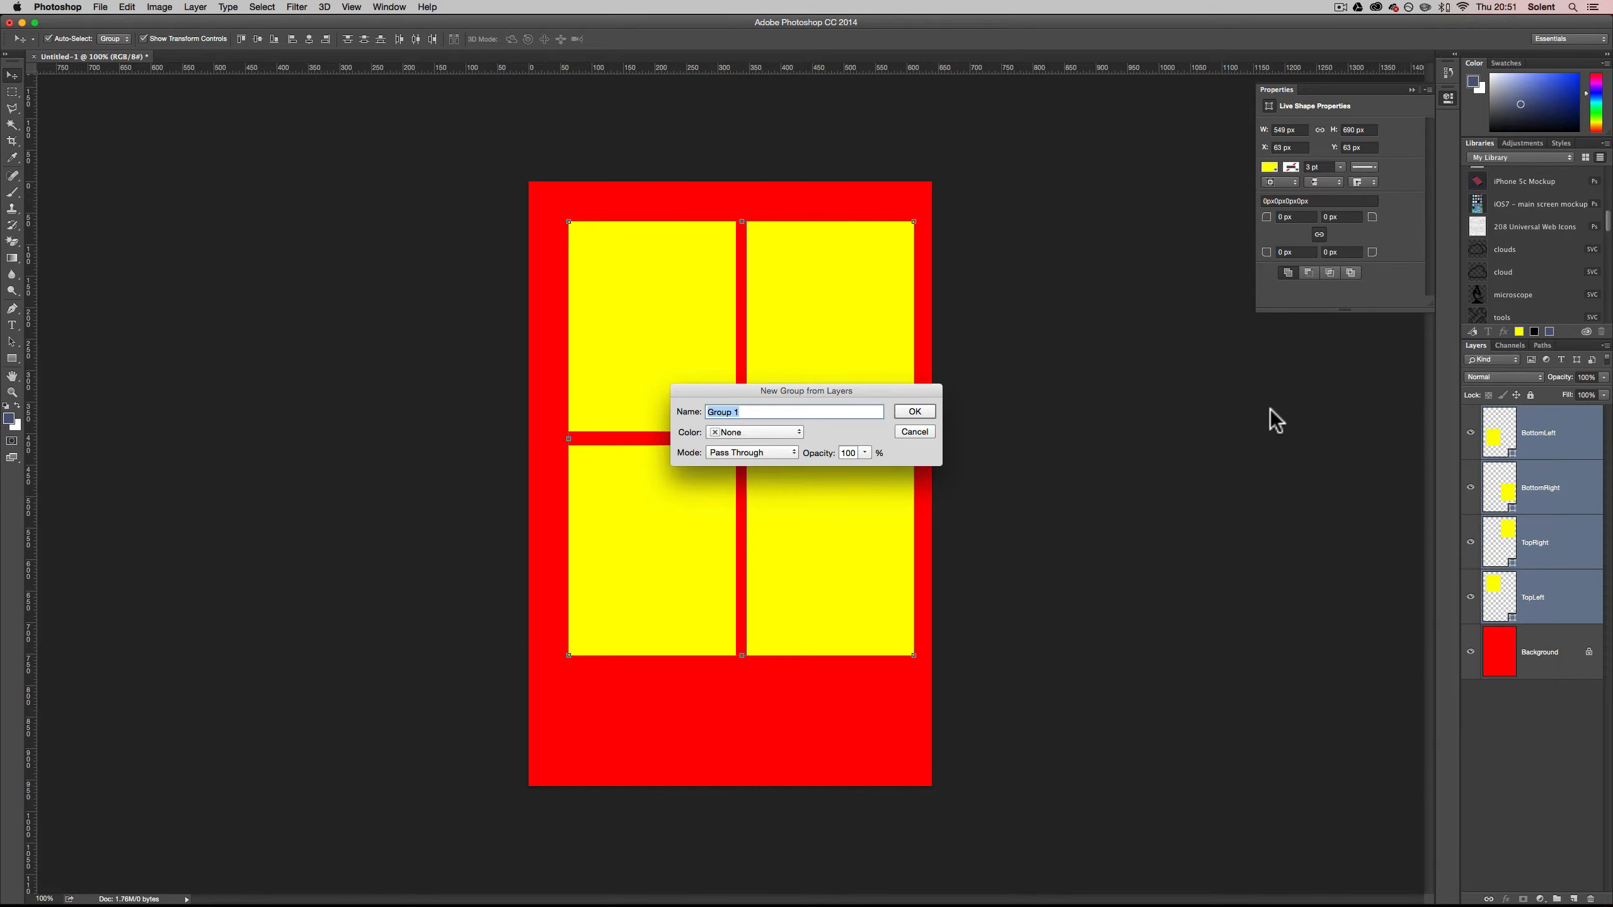
pyautogui.write('Boxes')
pyautogui.click(914, 412)
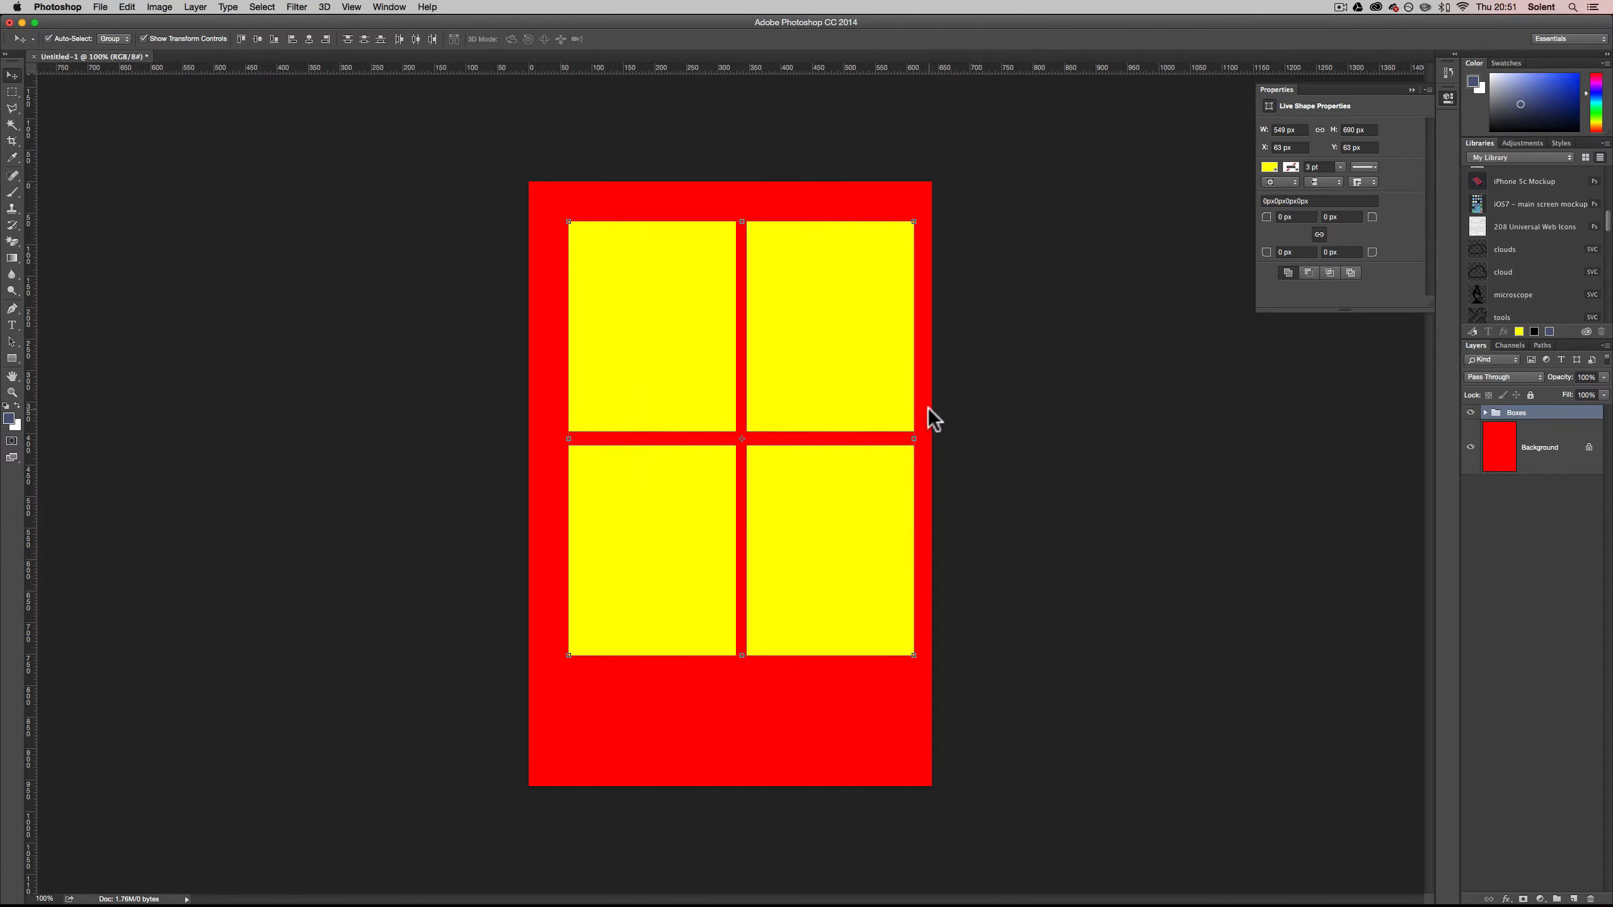
pyautogui.click(1486, 412)
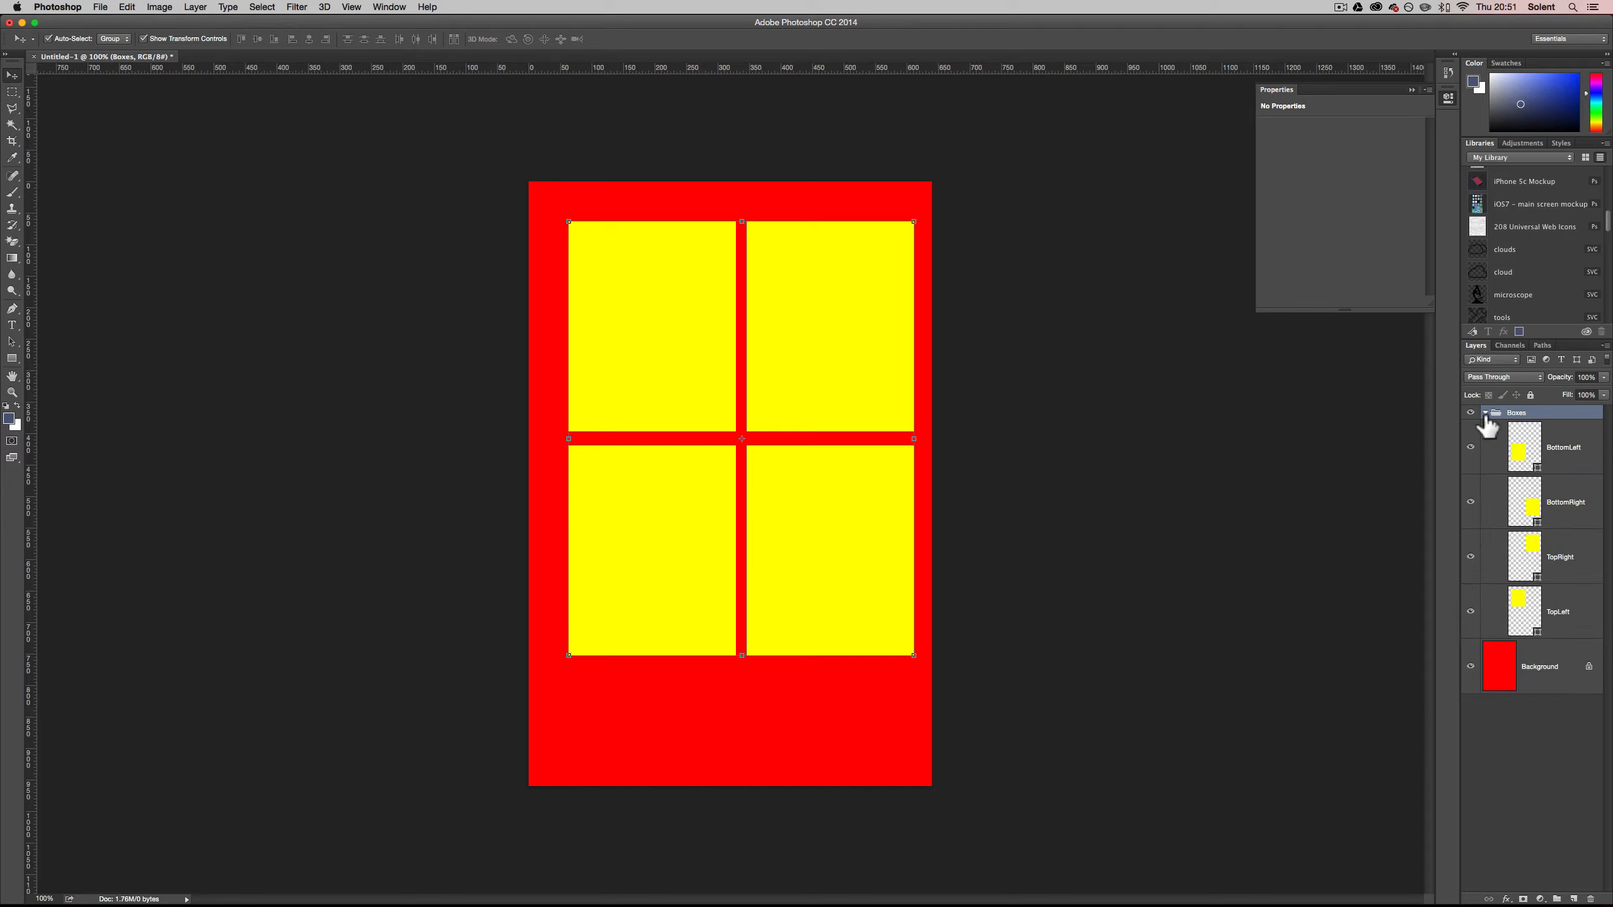
pyautogui.click(1485, 412)
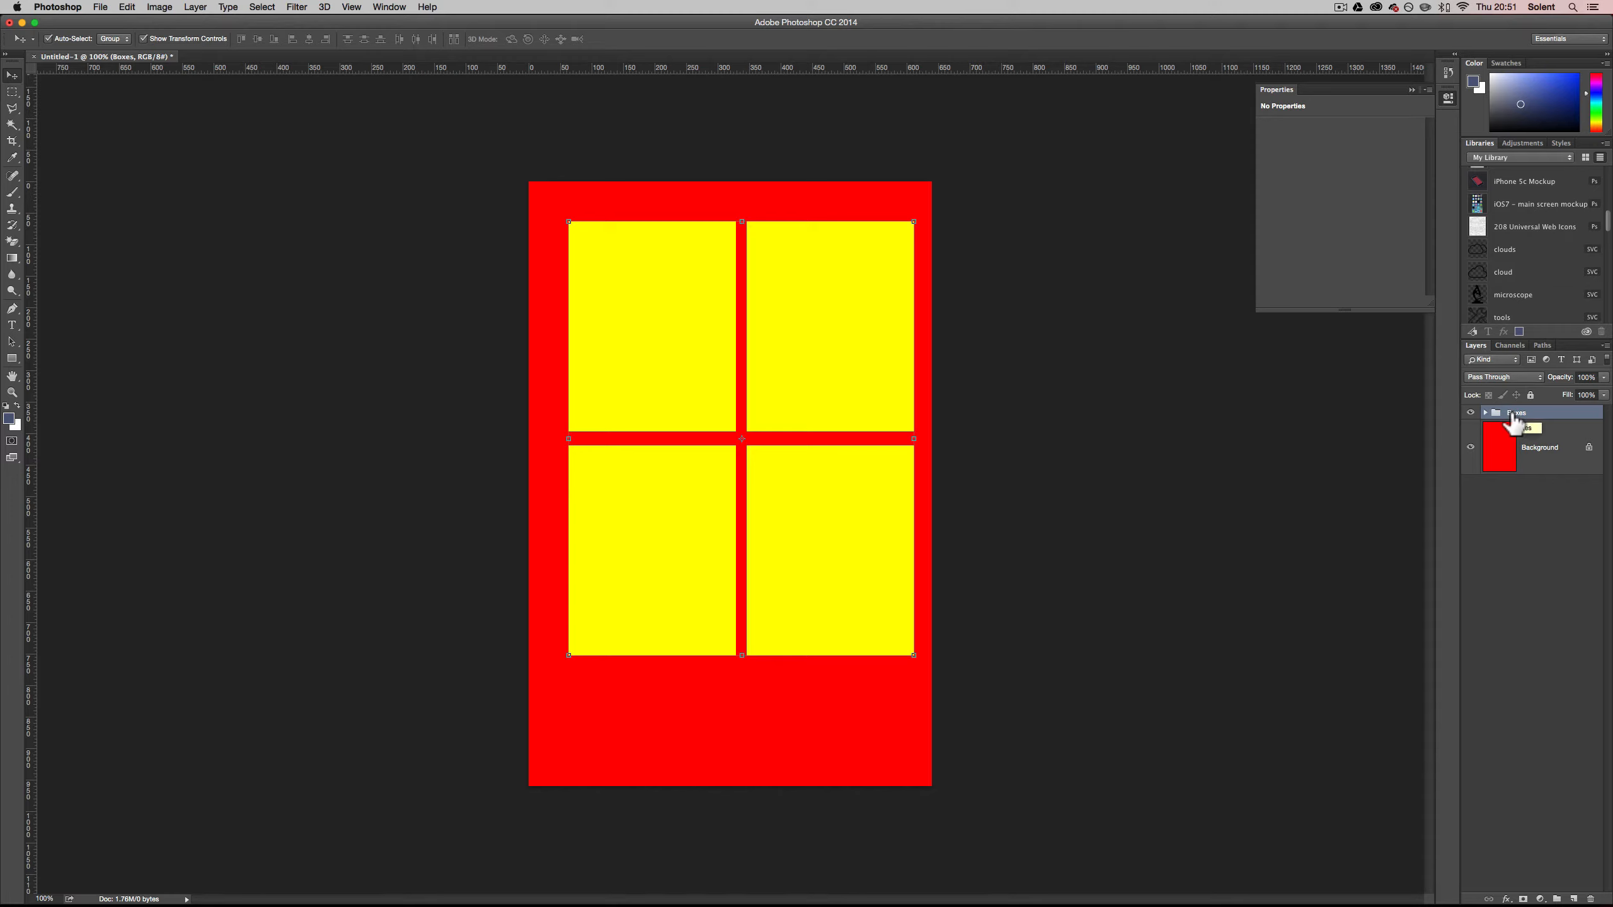
# Duplicate the Boxes group and rename the lower, original group as Rollovers
pyautogui.press('super+j')
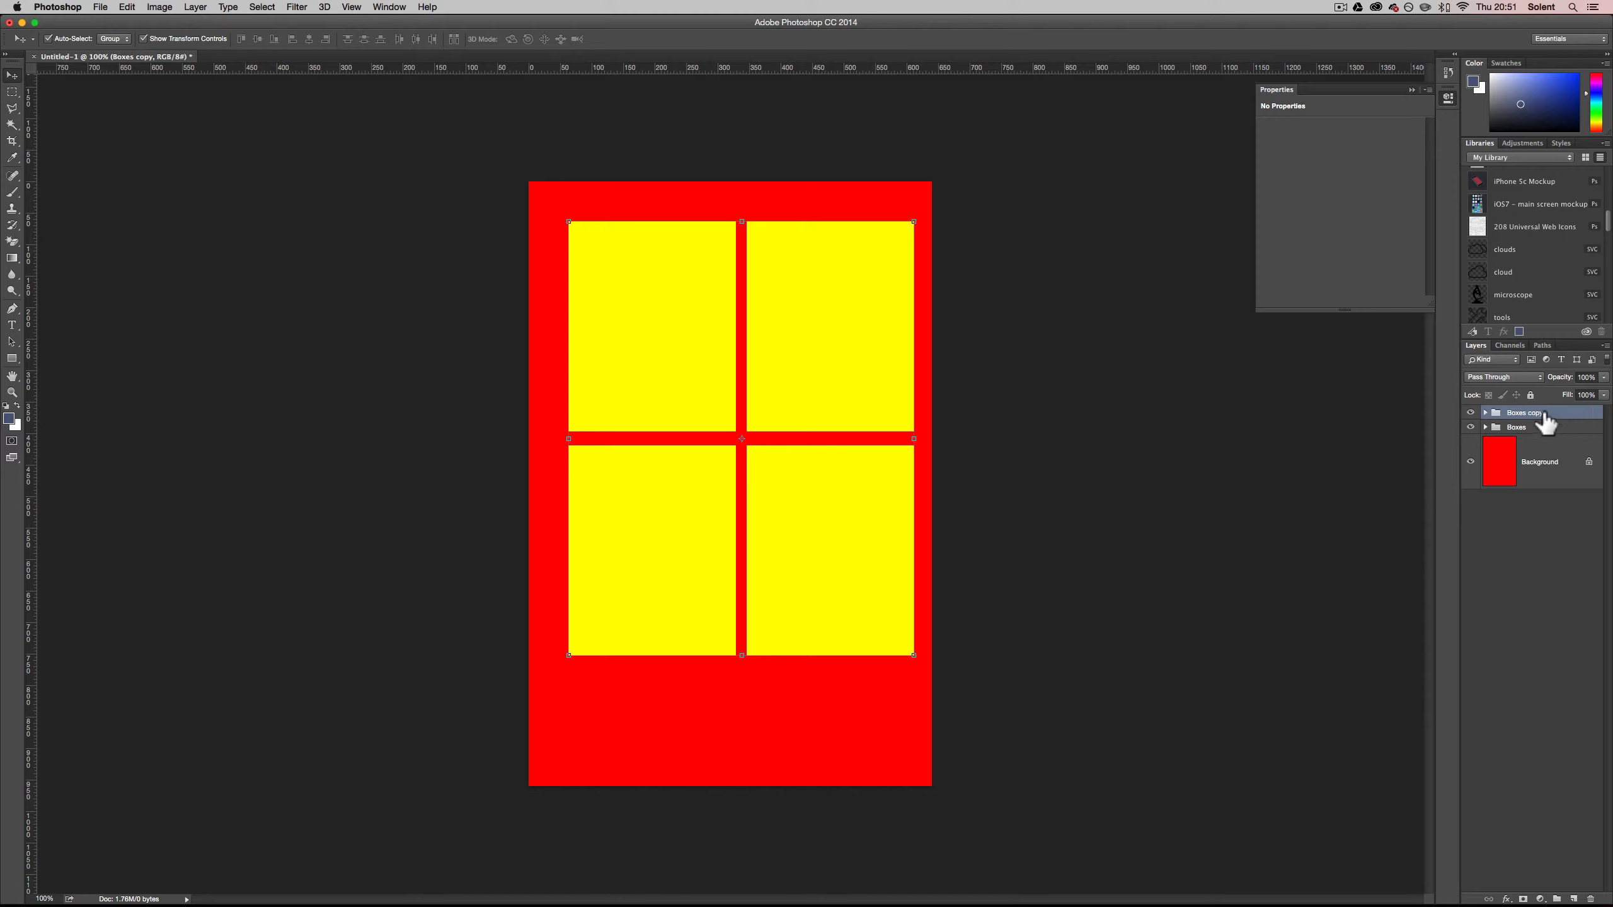
pyautogui.doubleClick(1543, 412)
pyautogui.click(1546, 412)
pyautogui.doubleClick(1522, 428)
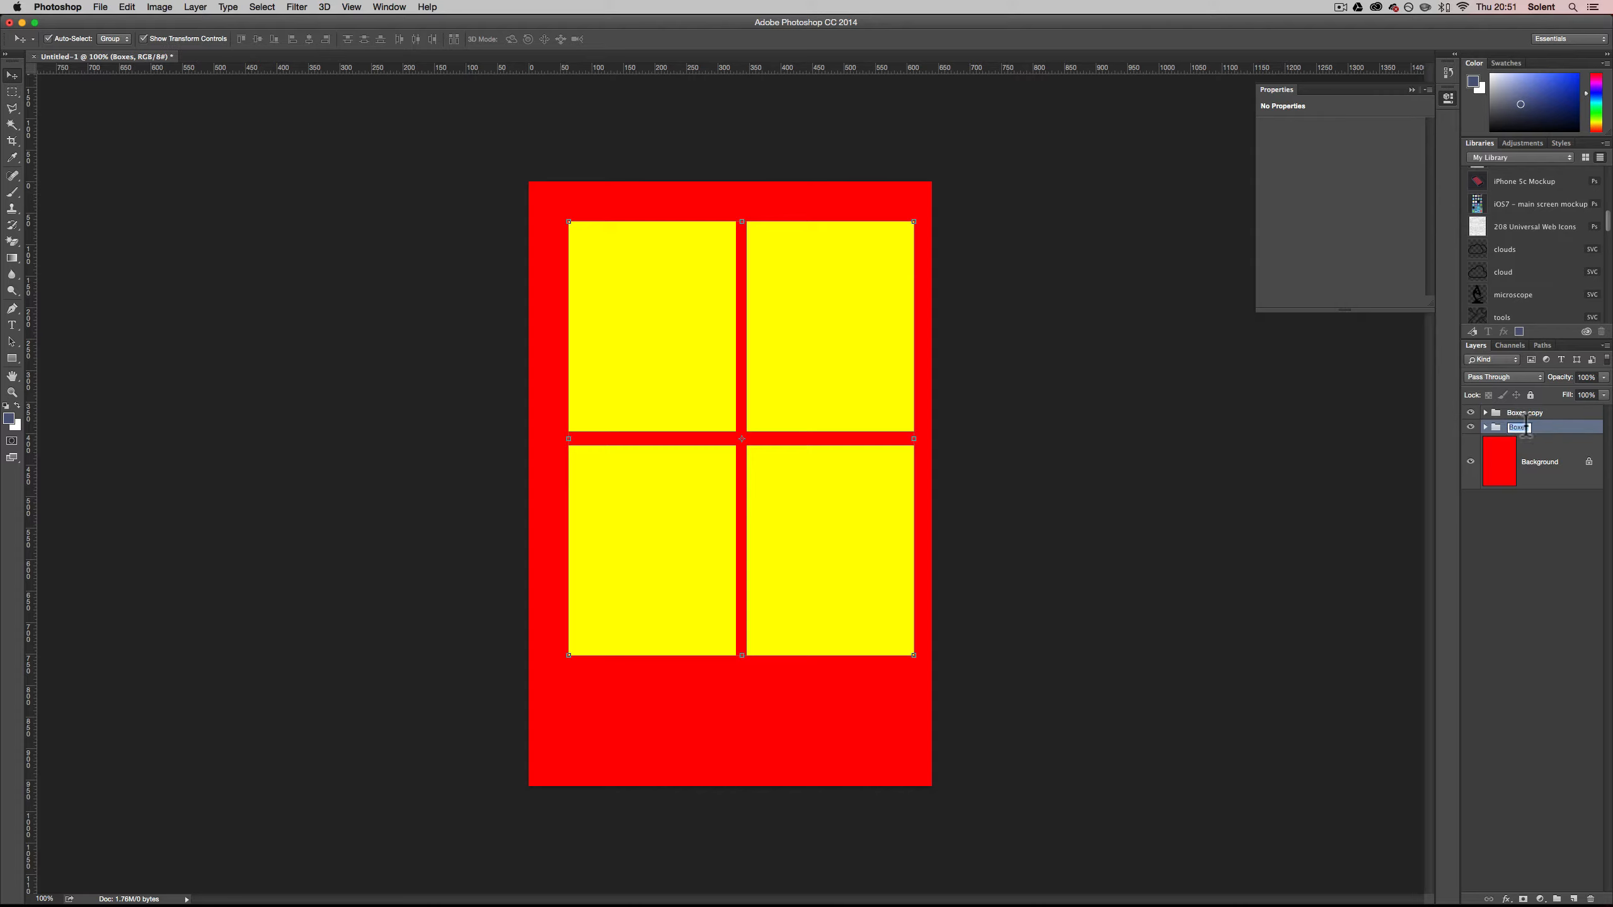
pyautogui.click(1530, 428)
pyautogui.press('BackSpace')
pyautogui.press('BackSpace')
pyautogui.press('BackSpace')
pyautogui.write('Roover')
pyautogui.doubleClick(1510, 428)
pyautogui.write('ll')
# Rename the Boxes copy group as Boxes
pyautogui.doubleClick(1544, 413)
pyautogui.write('Boxes')
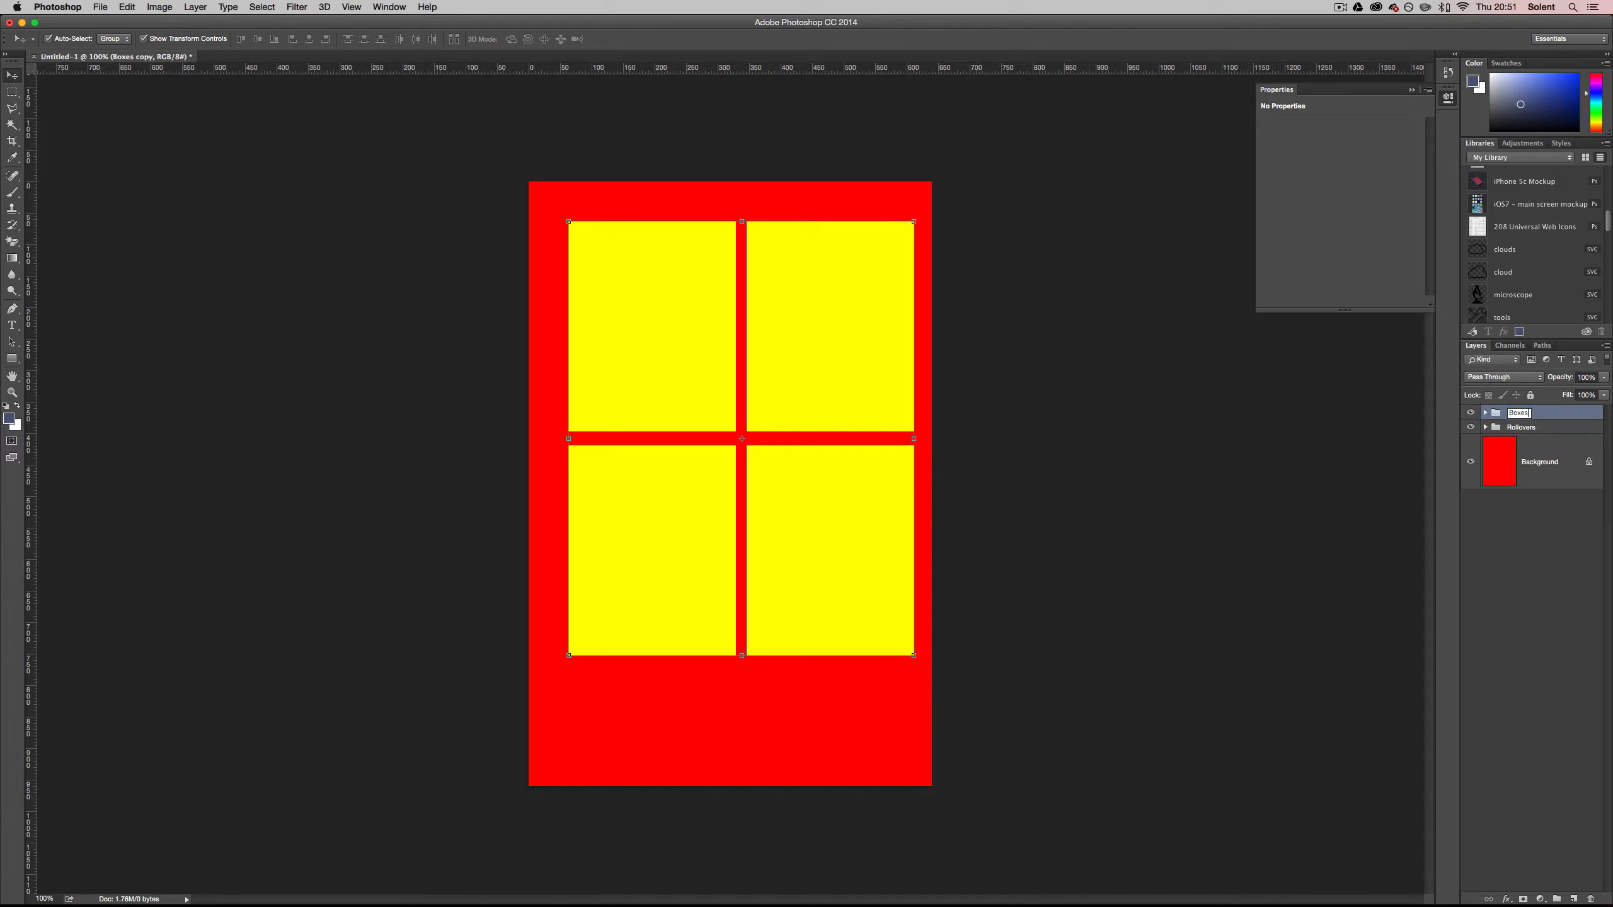
pyautogui.press('Return')
# Change the fill of the BottomLeft and BottomRight rectangles in the Rollovers group to cyan, 00ffff
pyautogui.click(1486, 429)
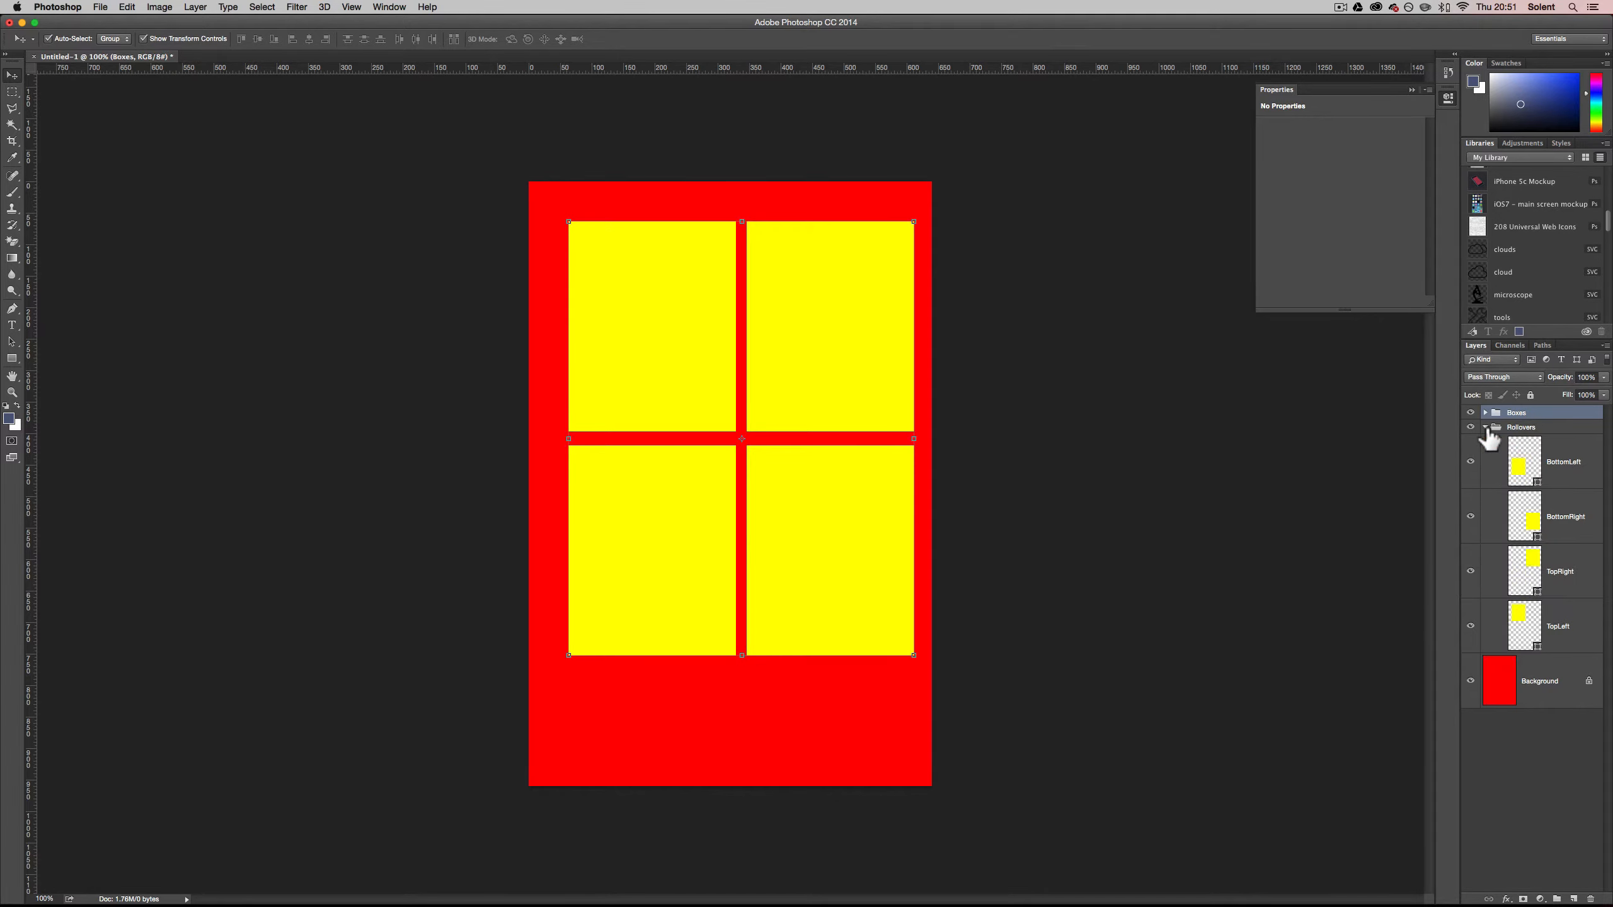
pyautogui.doubleClick(1524, 470)
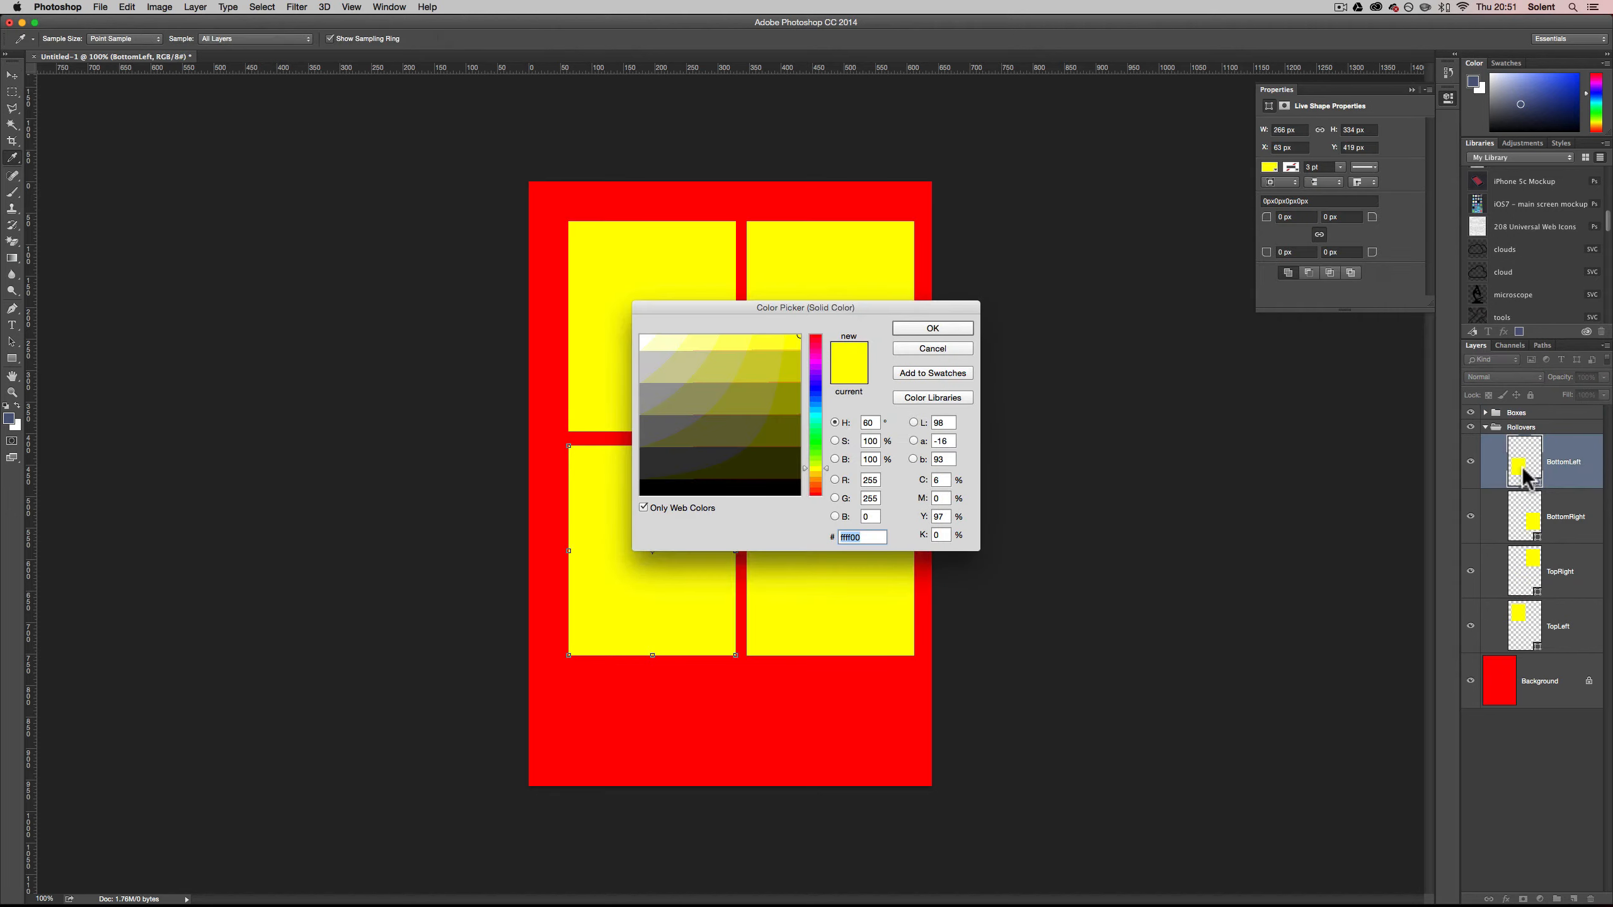
pyautogui.click(815, 413)
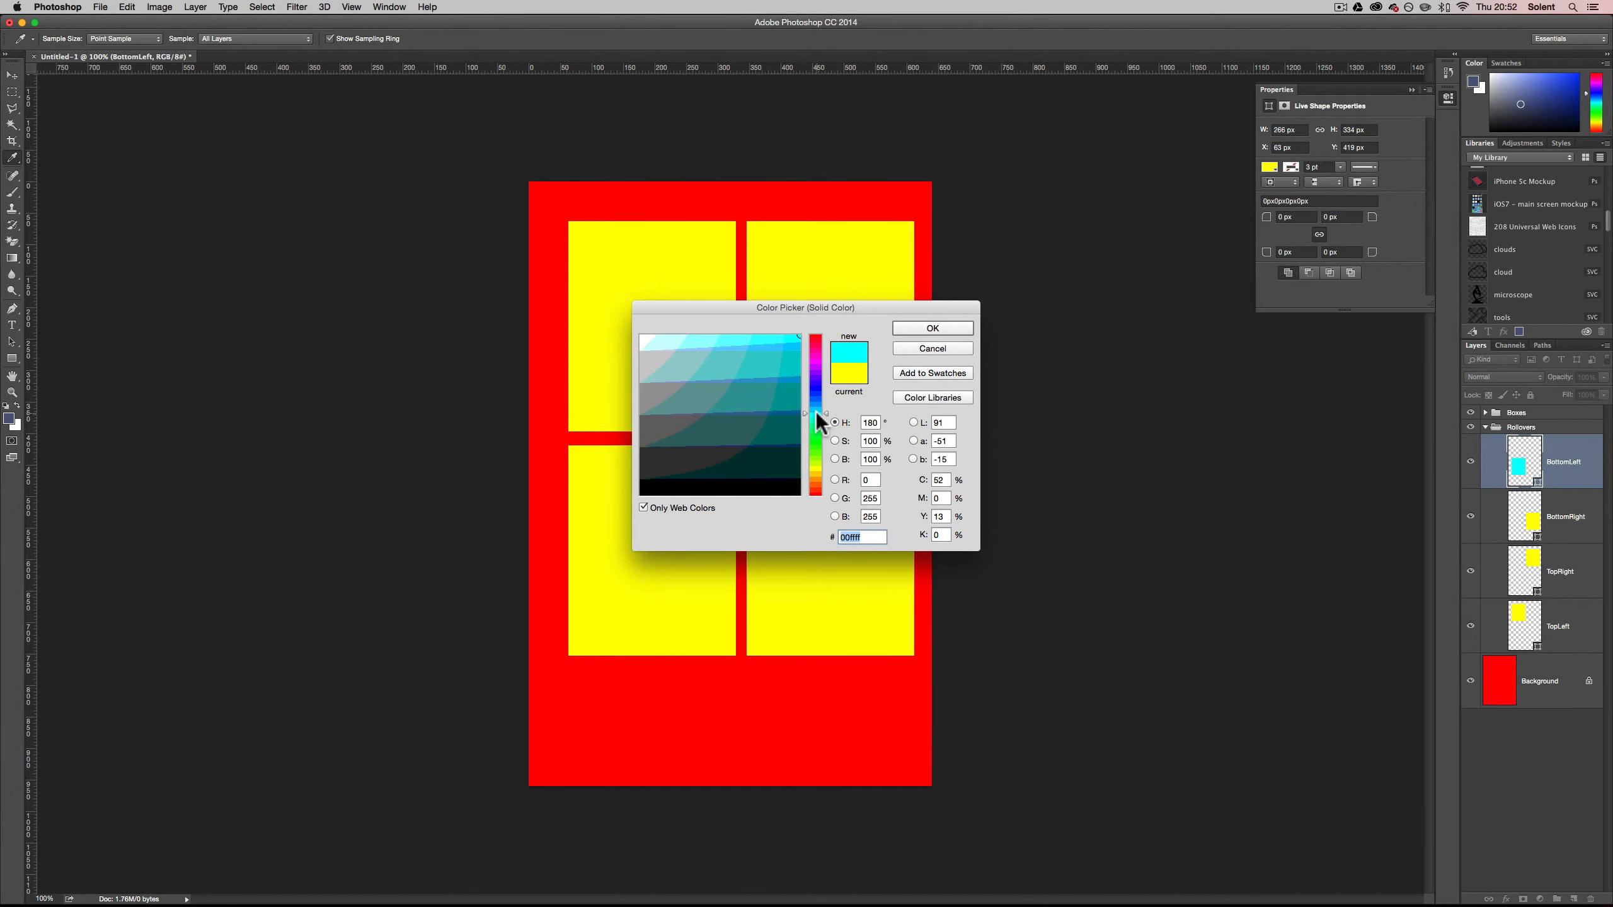
pyautogui.click(901, 332)
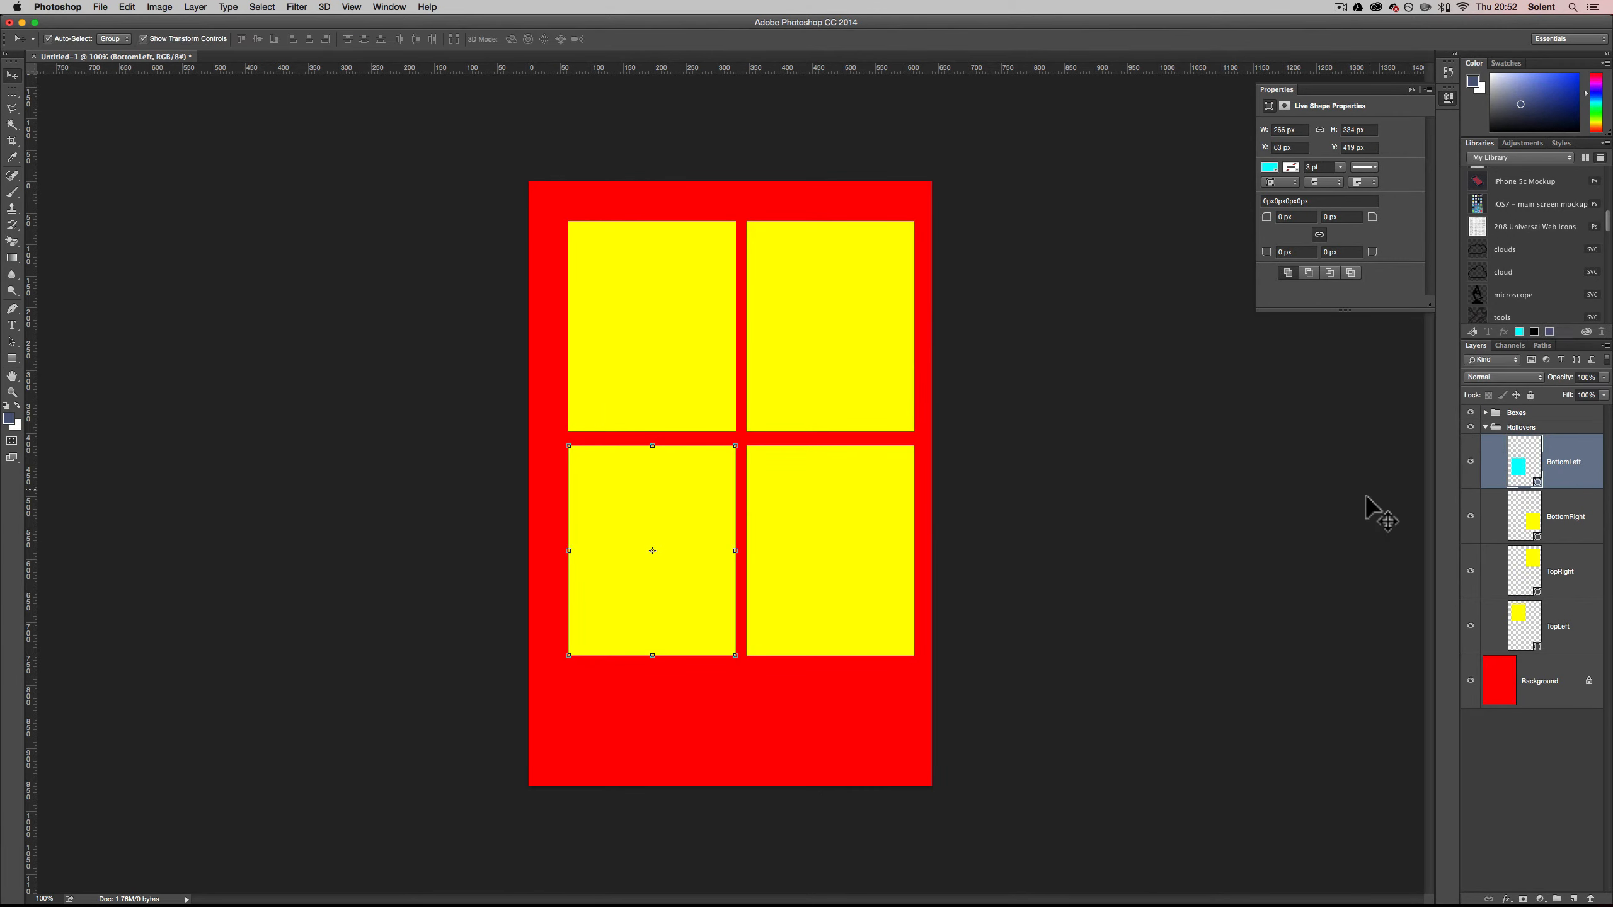
pyautogui.doubleClick(1520, 523)
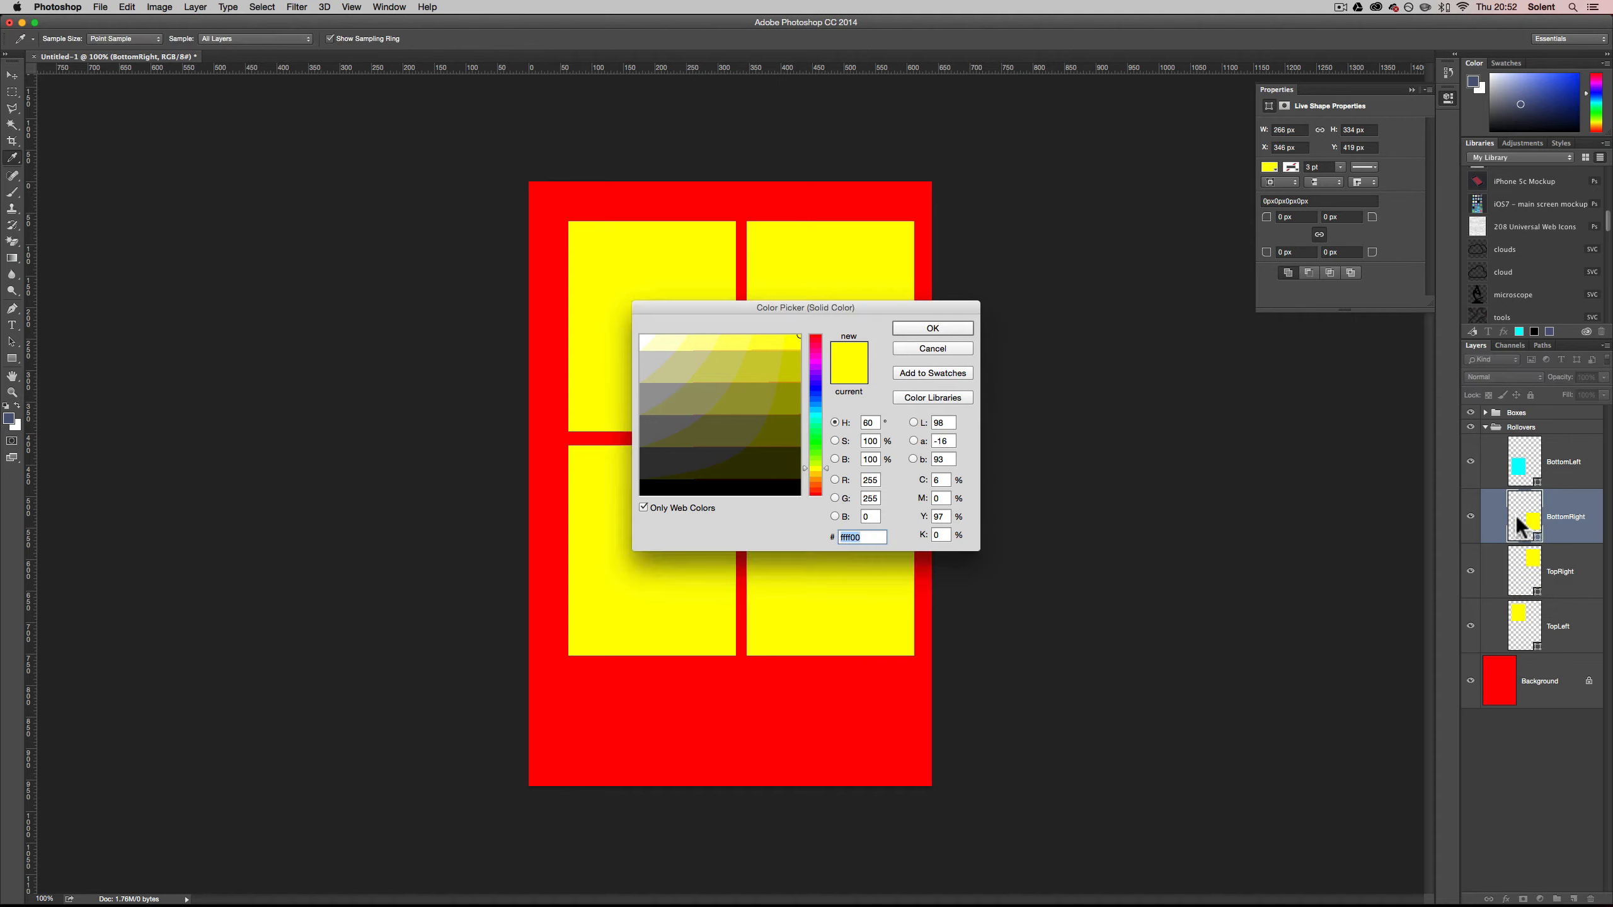
pyautogui.click(819, 413)
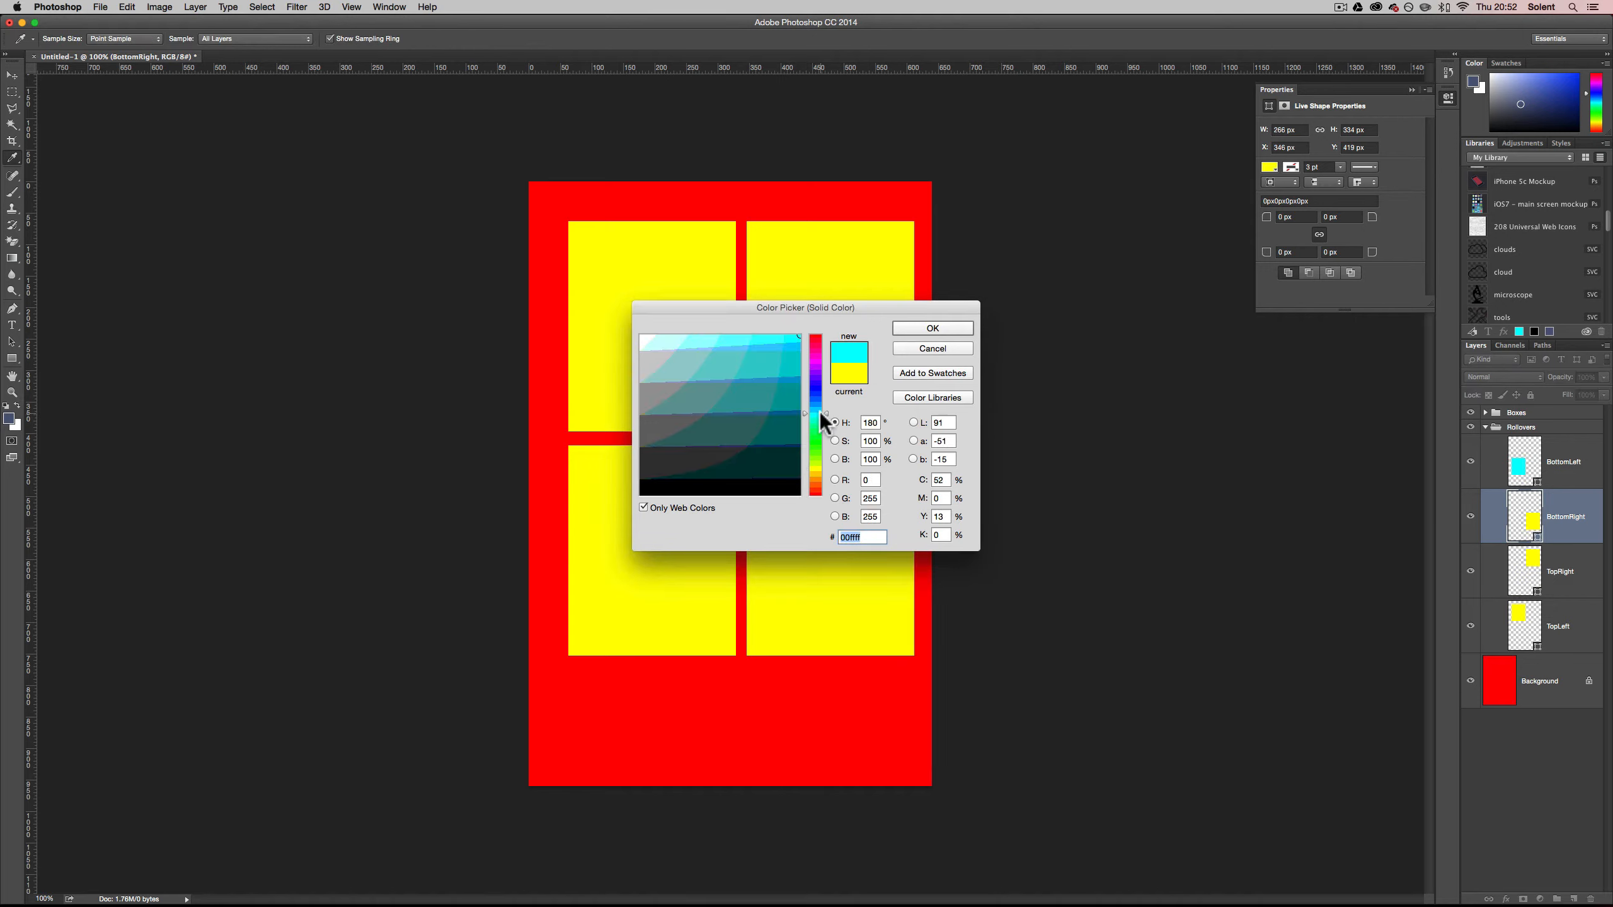
pyautogui.click(911, 328)
# Recolour the TopRight and TopLeft rectangles in the Rollovers group to cyan (00ffff) and collapse the group
pyautogui.doubleClick(1524, 571)
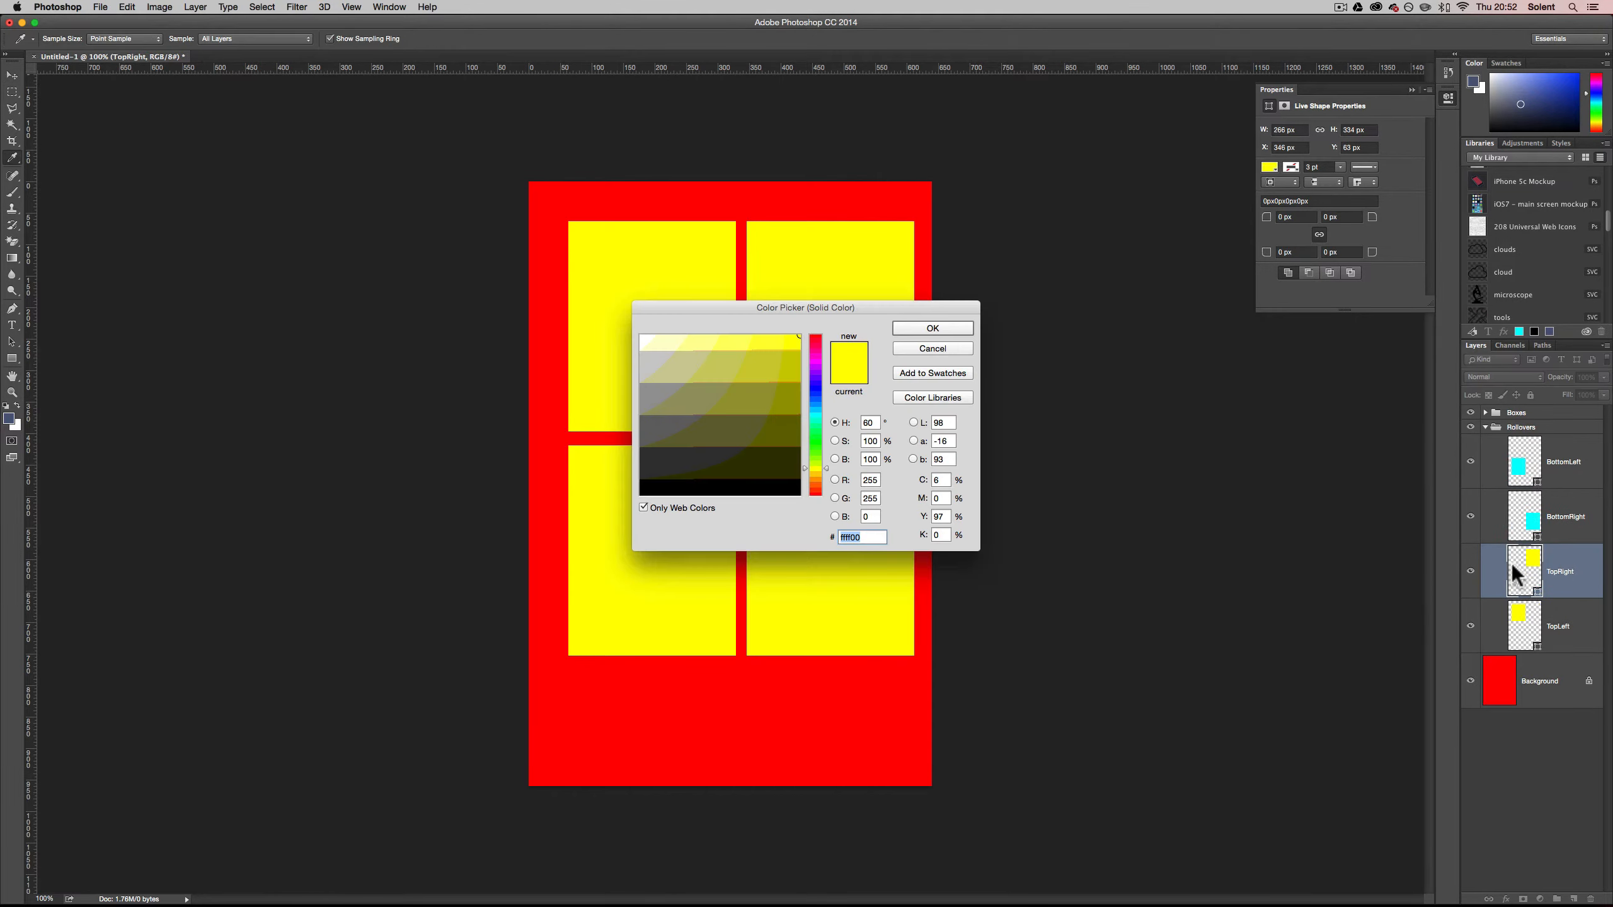
pyautogui.click(819, 414)
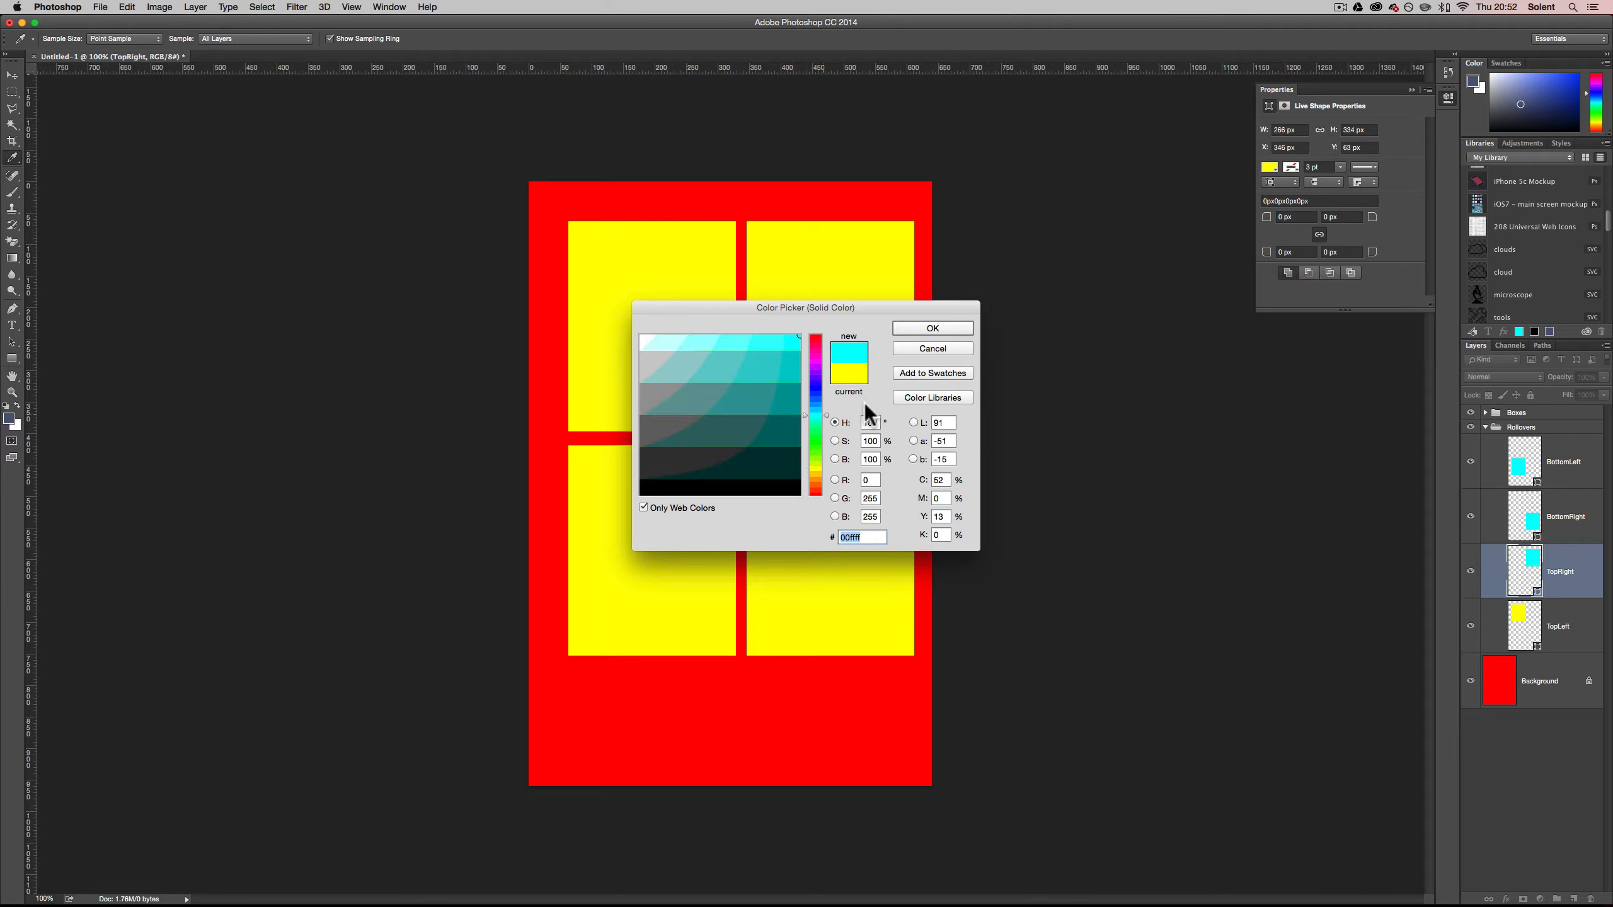
pyautogui.click(932, 328)
pyautogui.doubleClick(1521, 629)
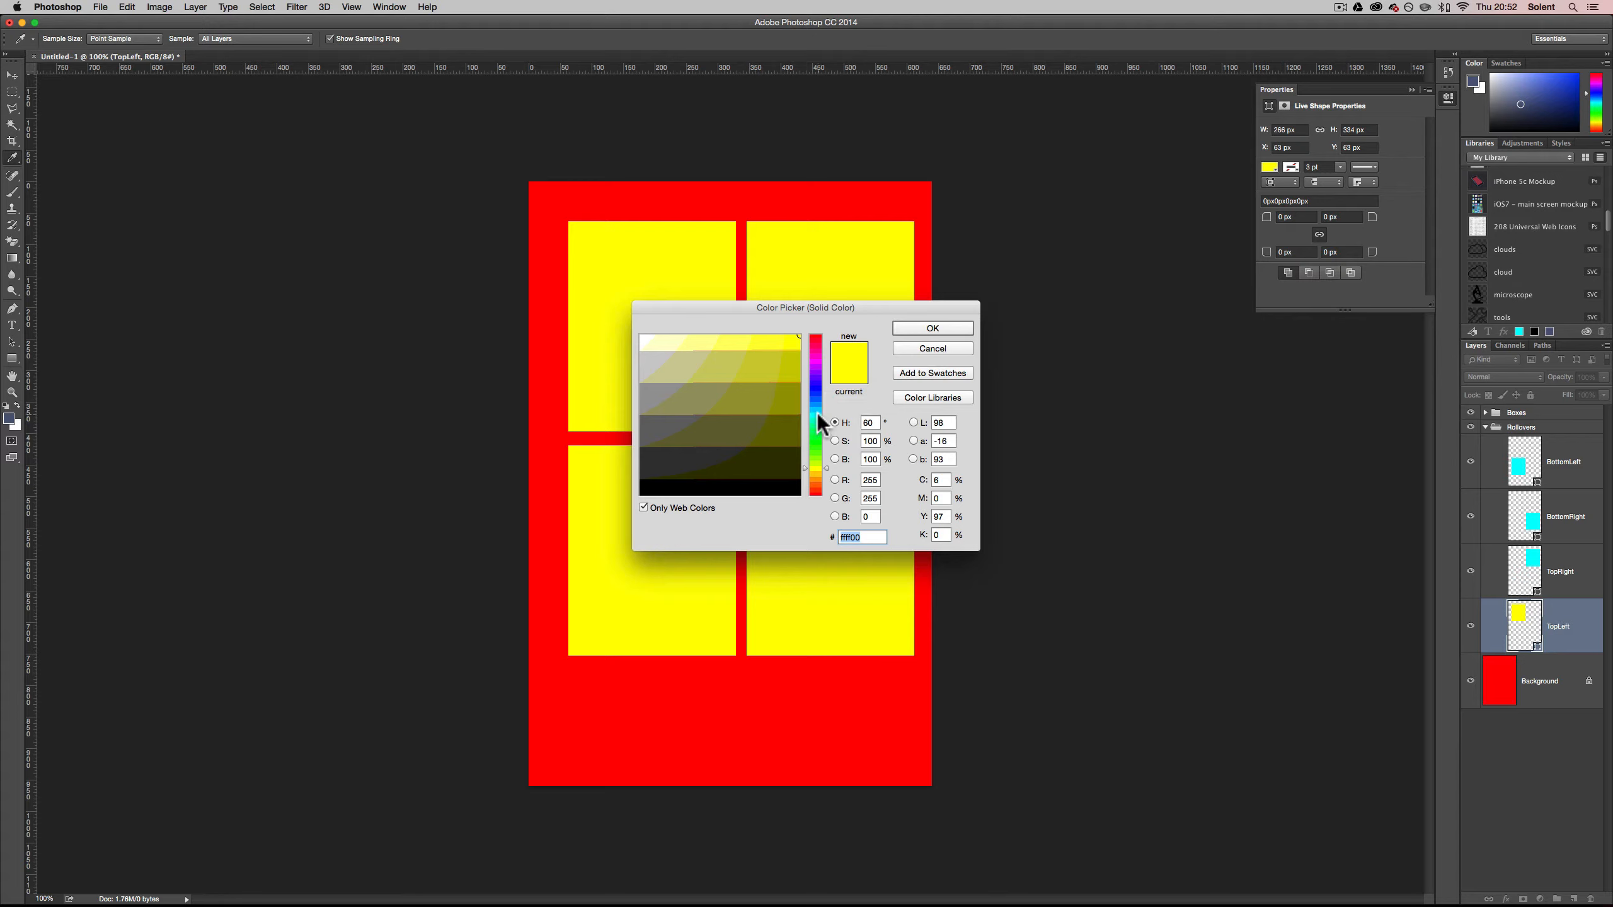
pyautogui.click(816, 412)
pyautogui.click(925, 325)
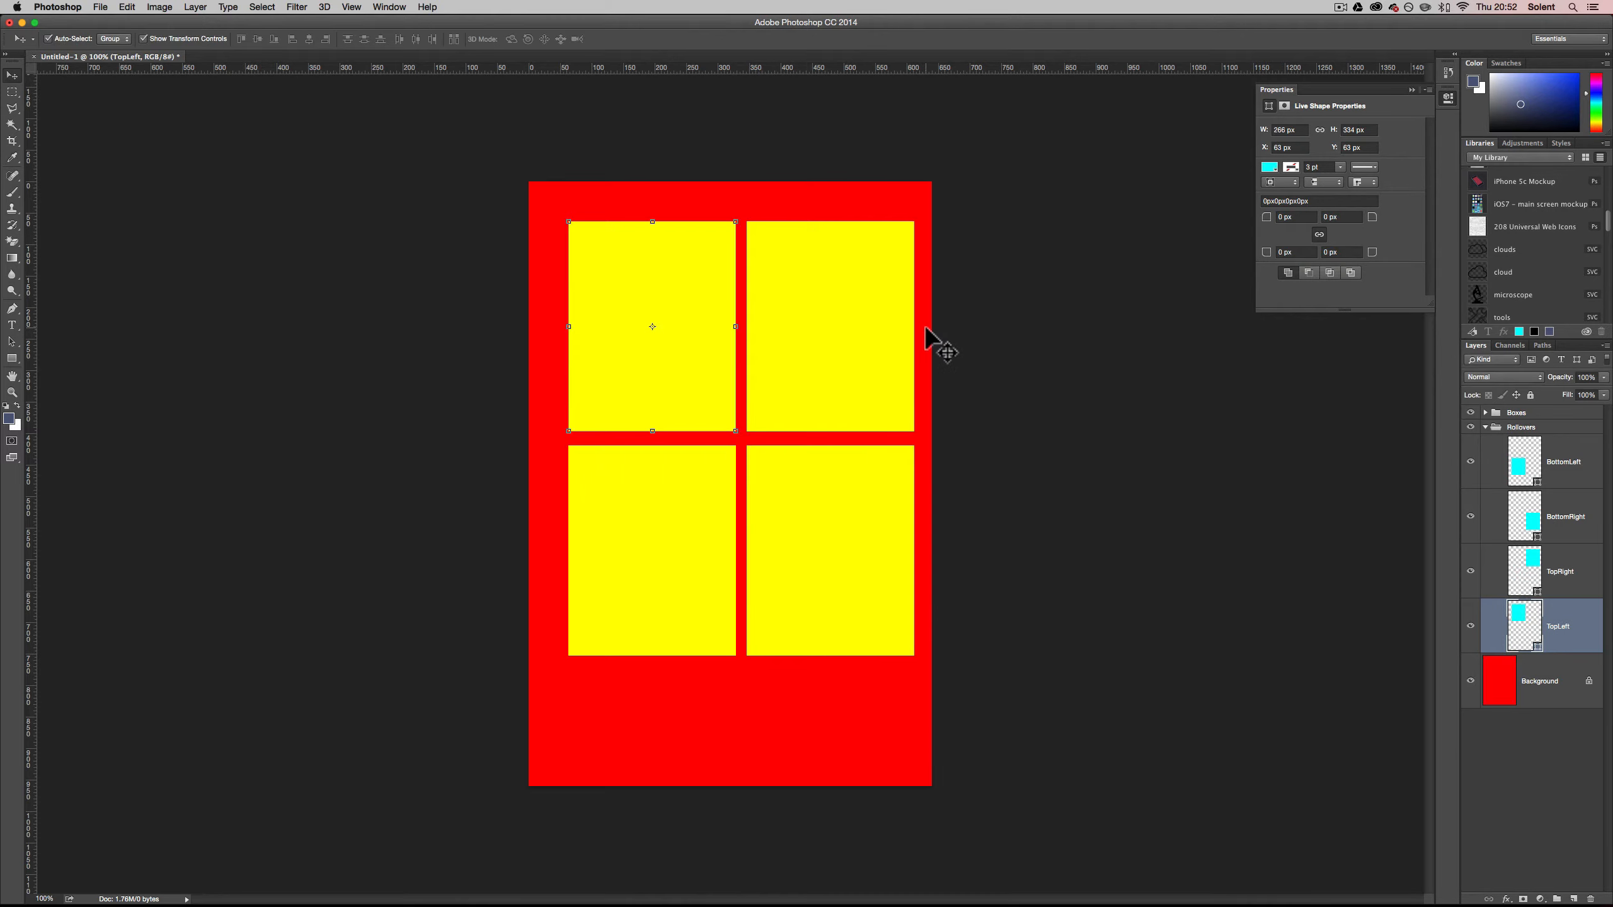
pyautogui.click(1485, 428)
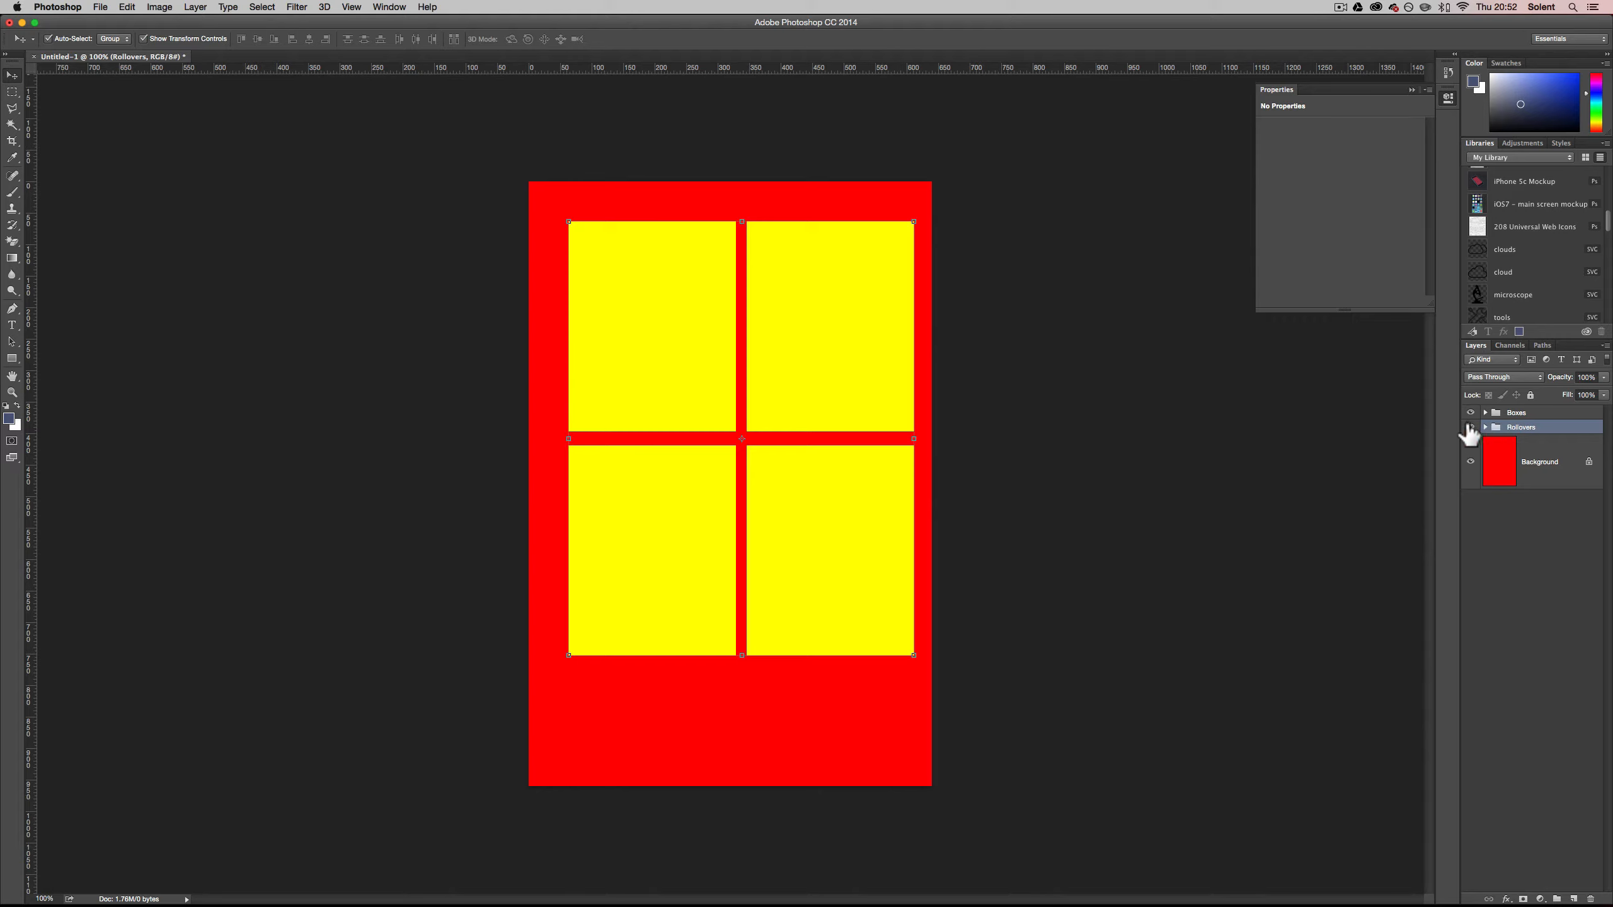
# Preview the rollover effect by toggling the visibility of the Boxes group and of its BottomLeft layer
pyautogui.click(1471, 413)
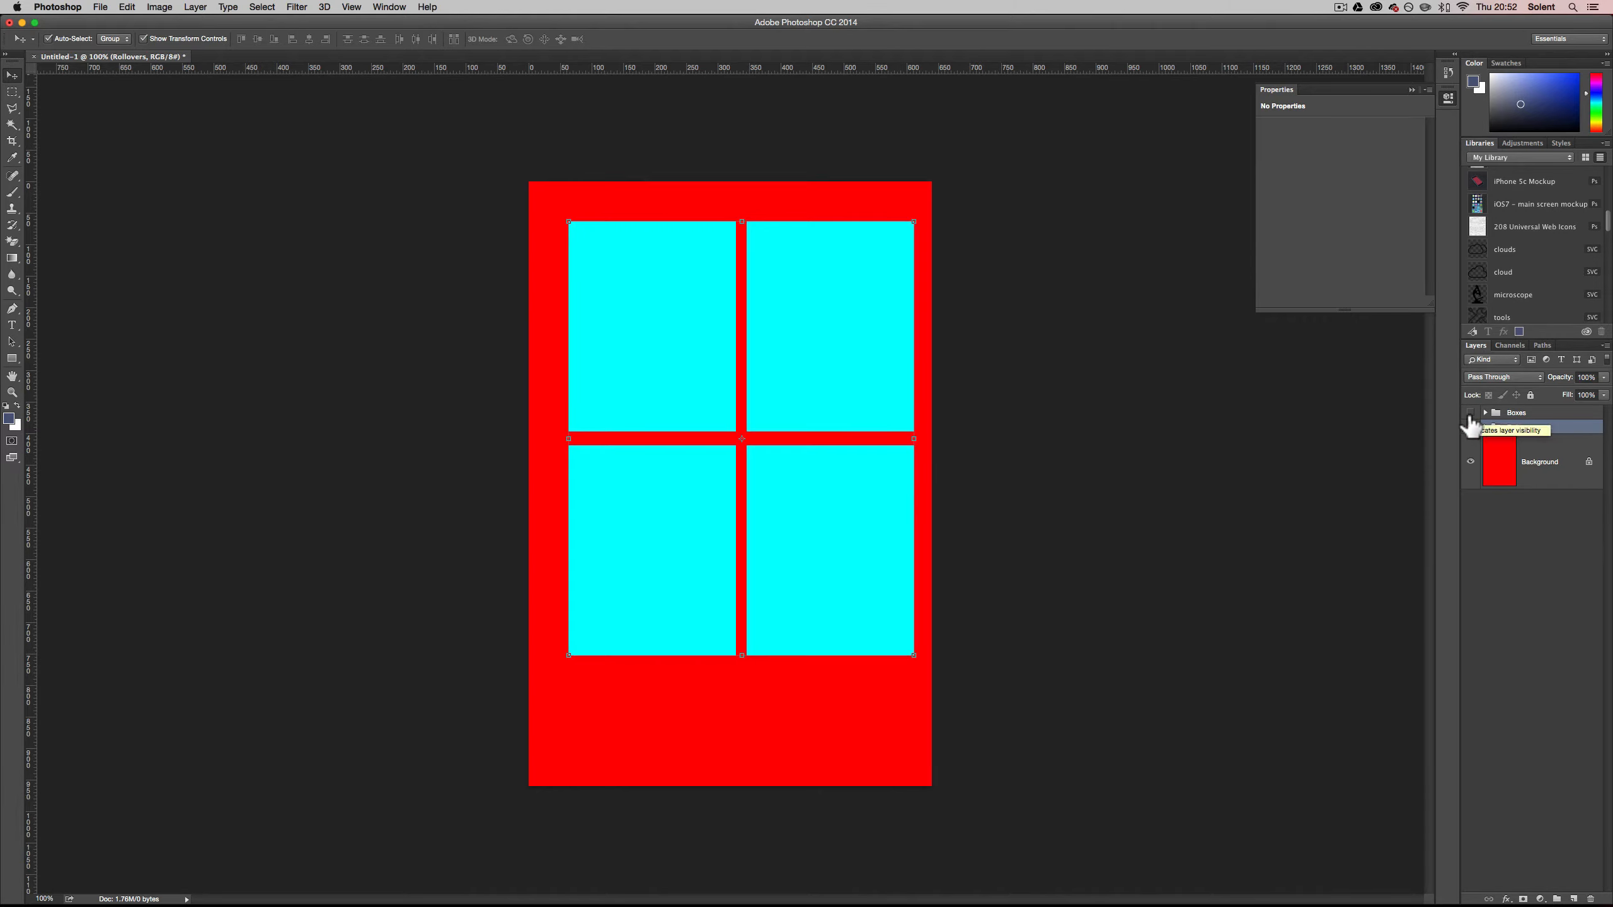
pyautogui.click(1471, 413)
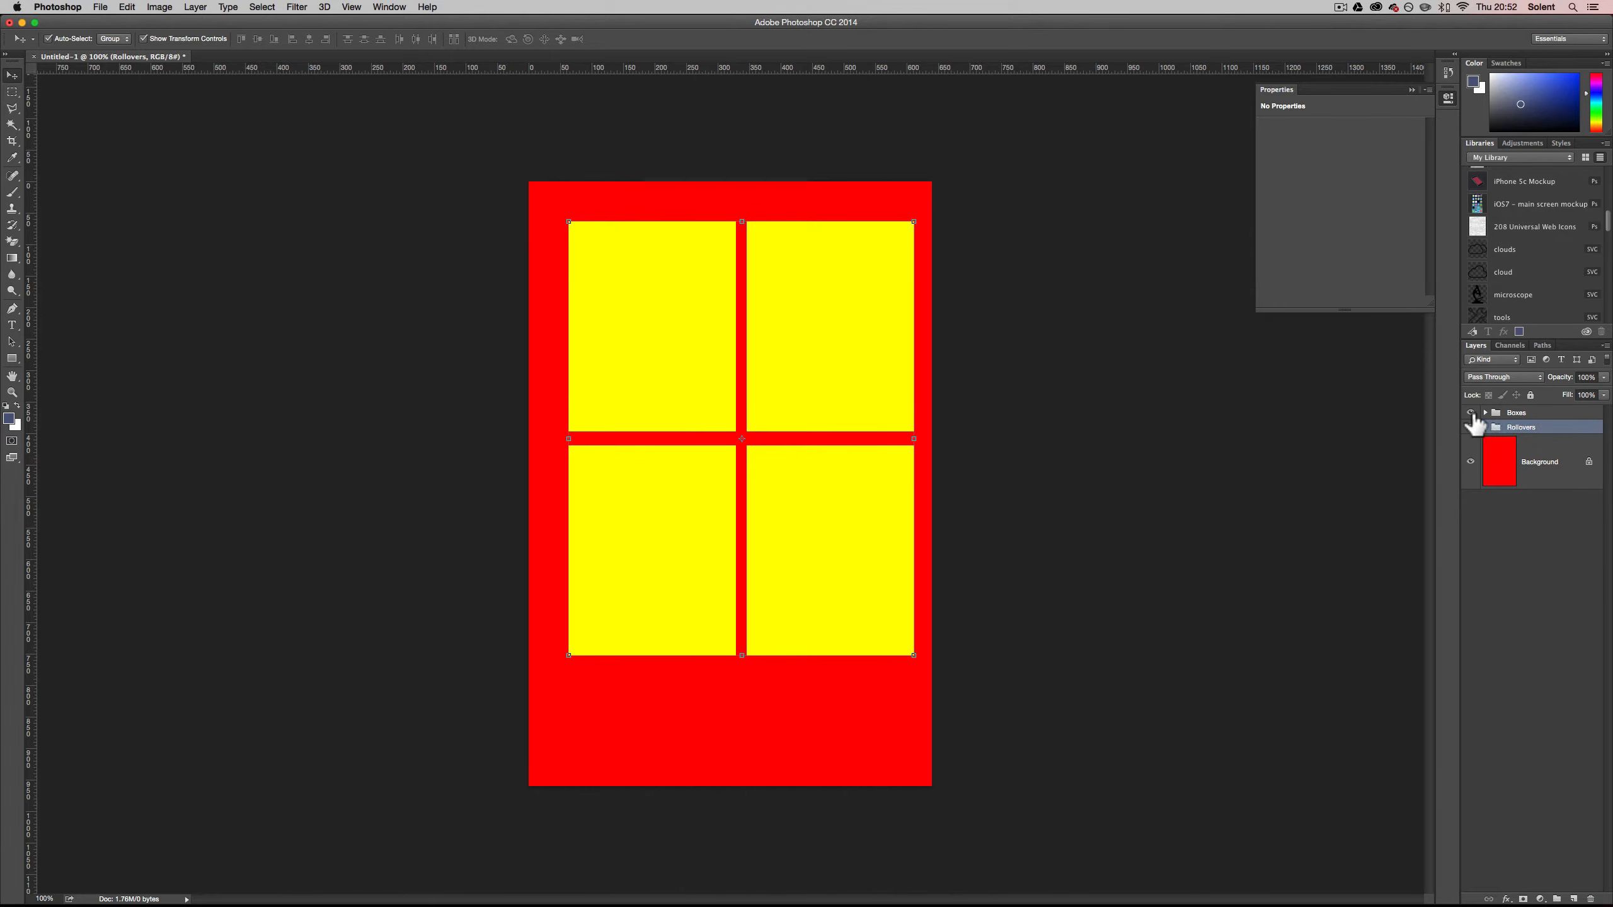
pyautogui.click(1489, 413)
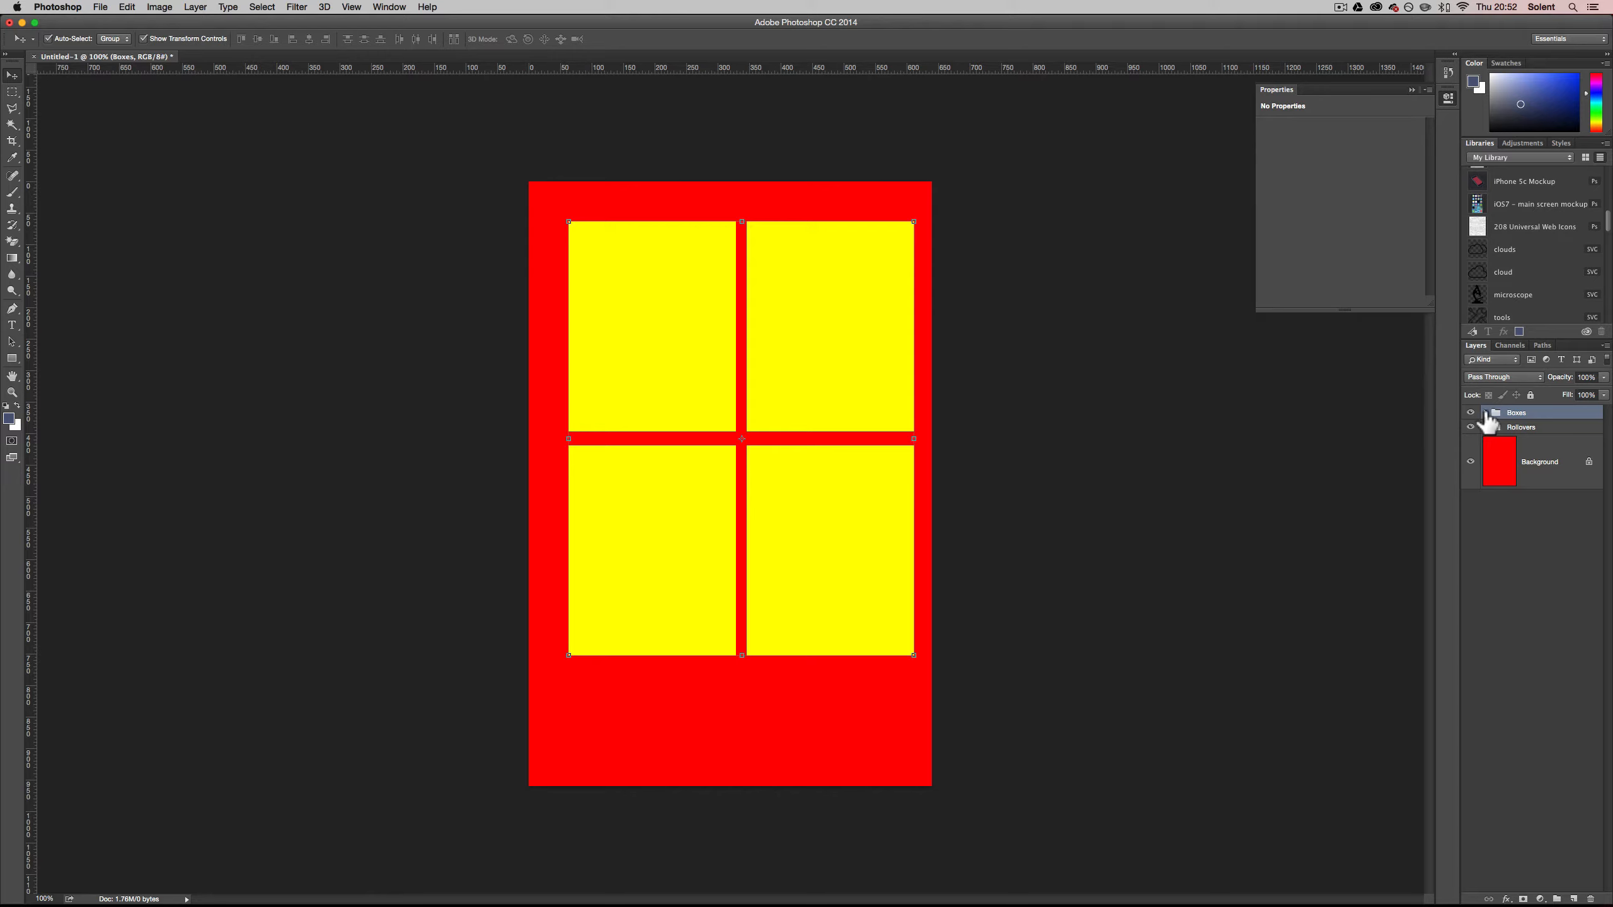
pyautogui.click(1486, 412)
pyautogui.click(1472, 448)
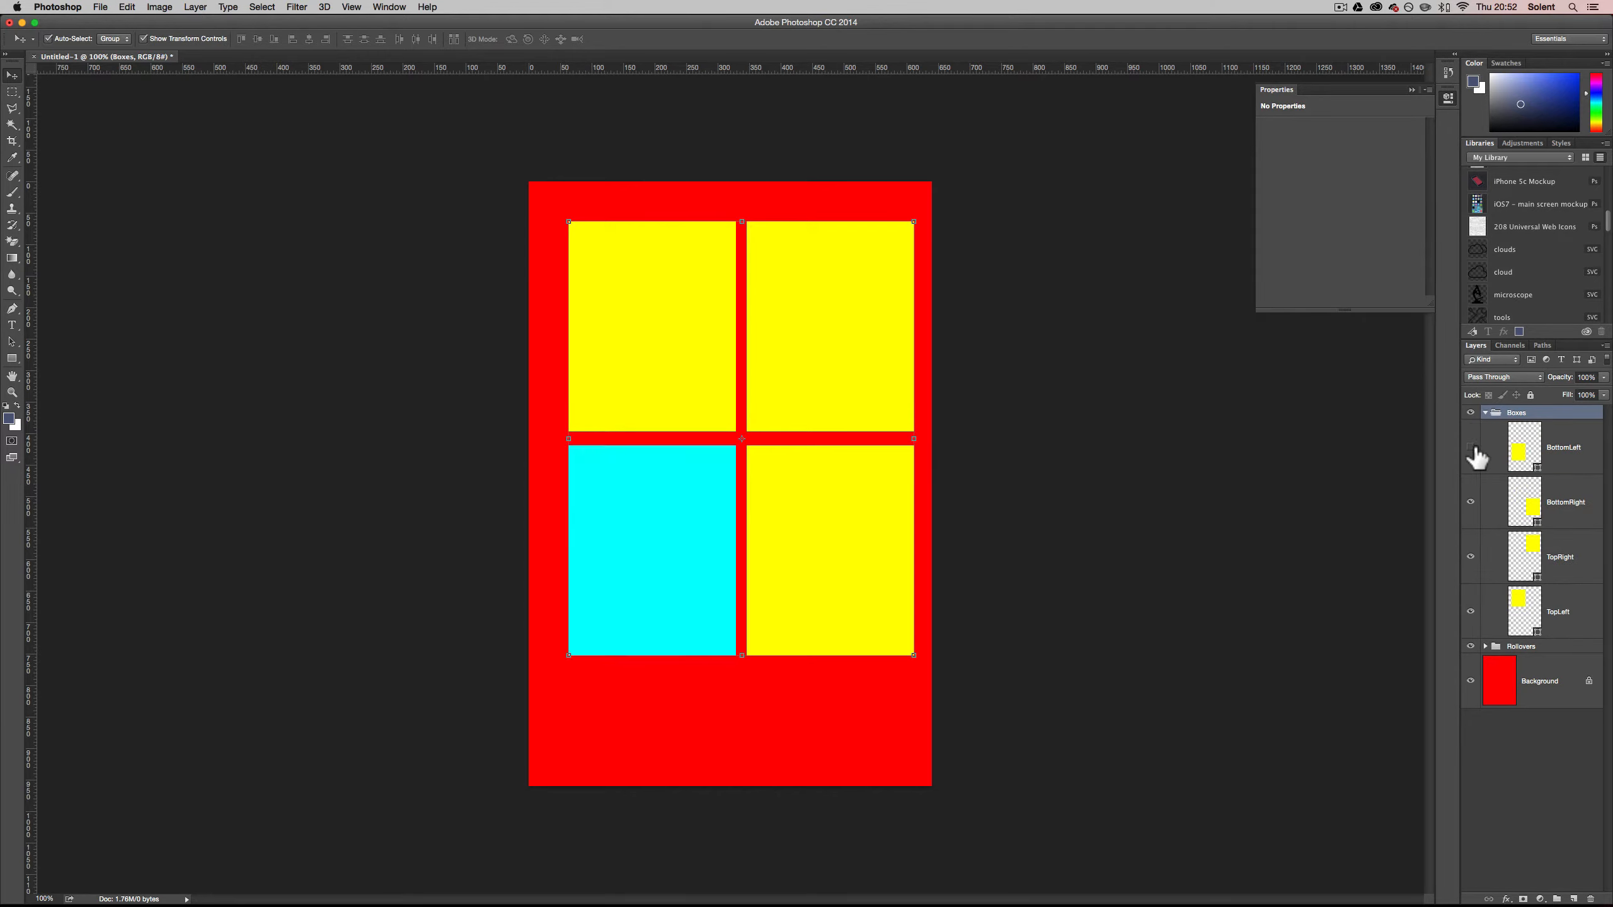
pyautogui.click(1471, 448)
pyautogui.click(1472, 448)
pyautogui.click(1472, 448)
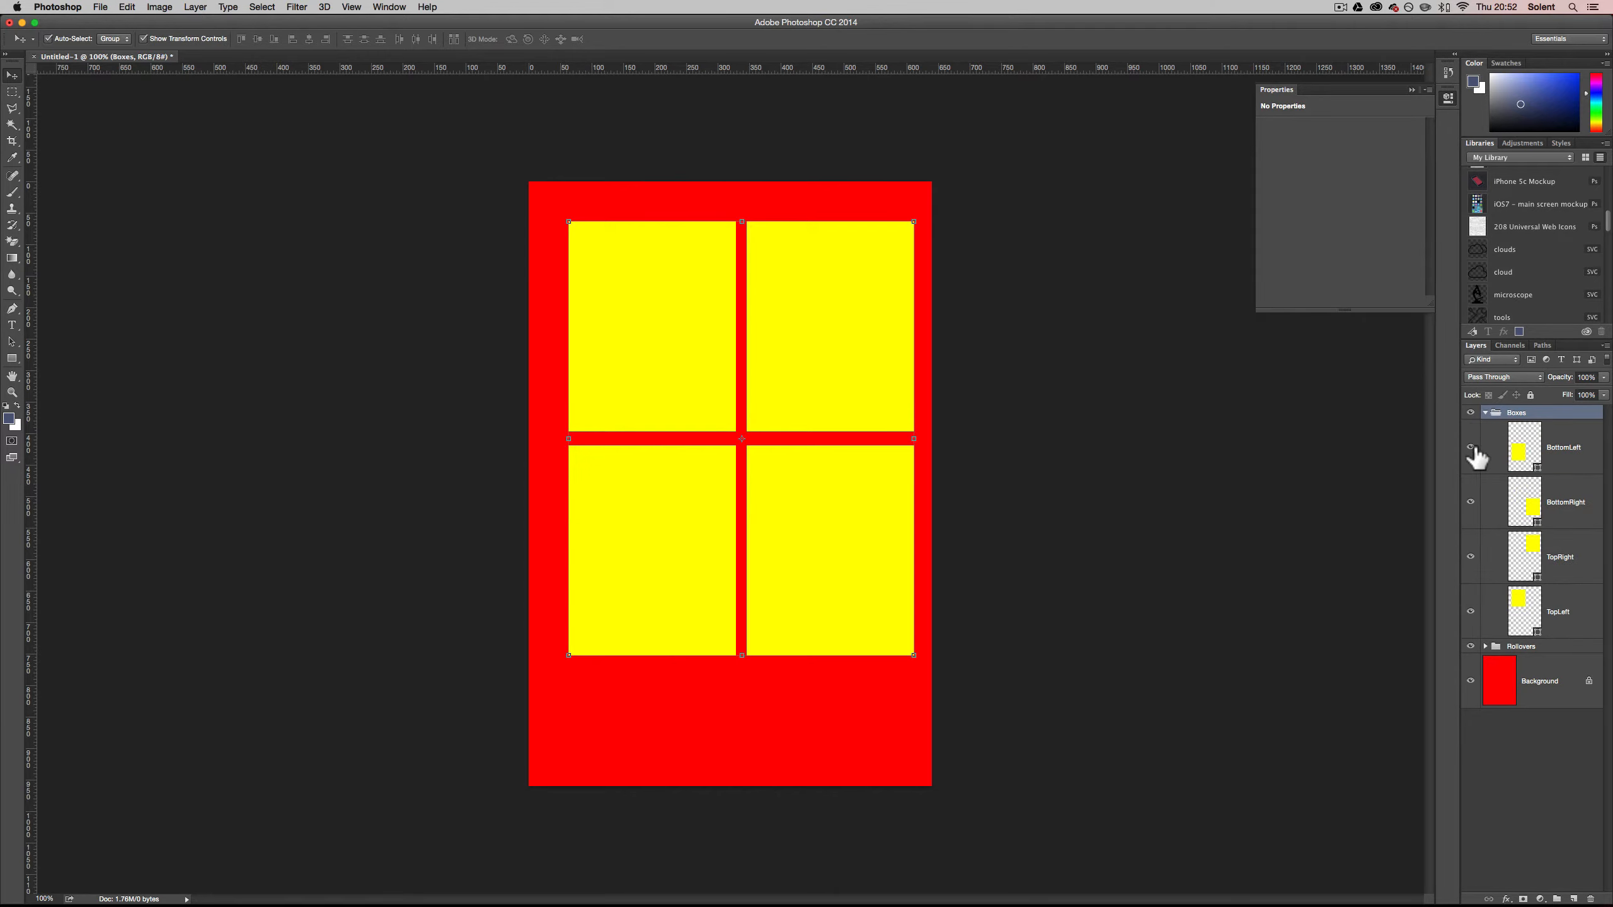
pyautogui.click(1472, 448)
pyautogui.click(1471, 448)
pyautogui.click(1485, 413)
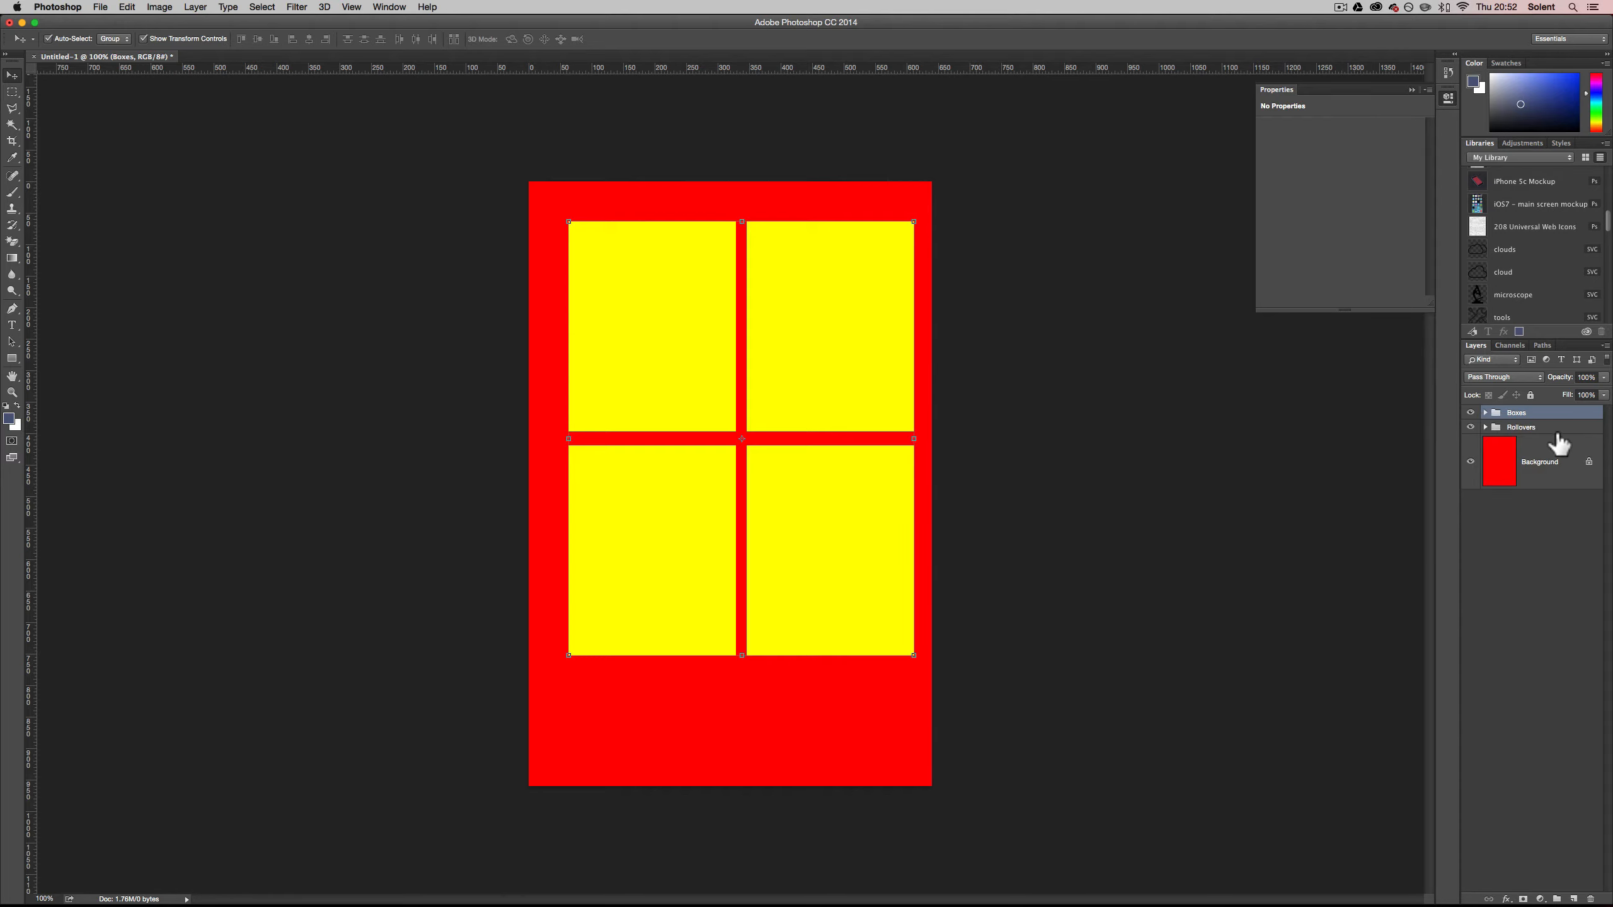
# Draw a circle about 83 px across in the upper part of the TopLeft rectangle and fill it black
pyautogui.click(12, 360)
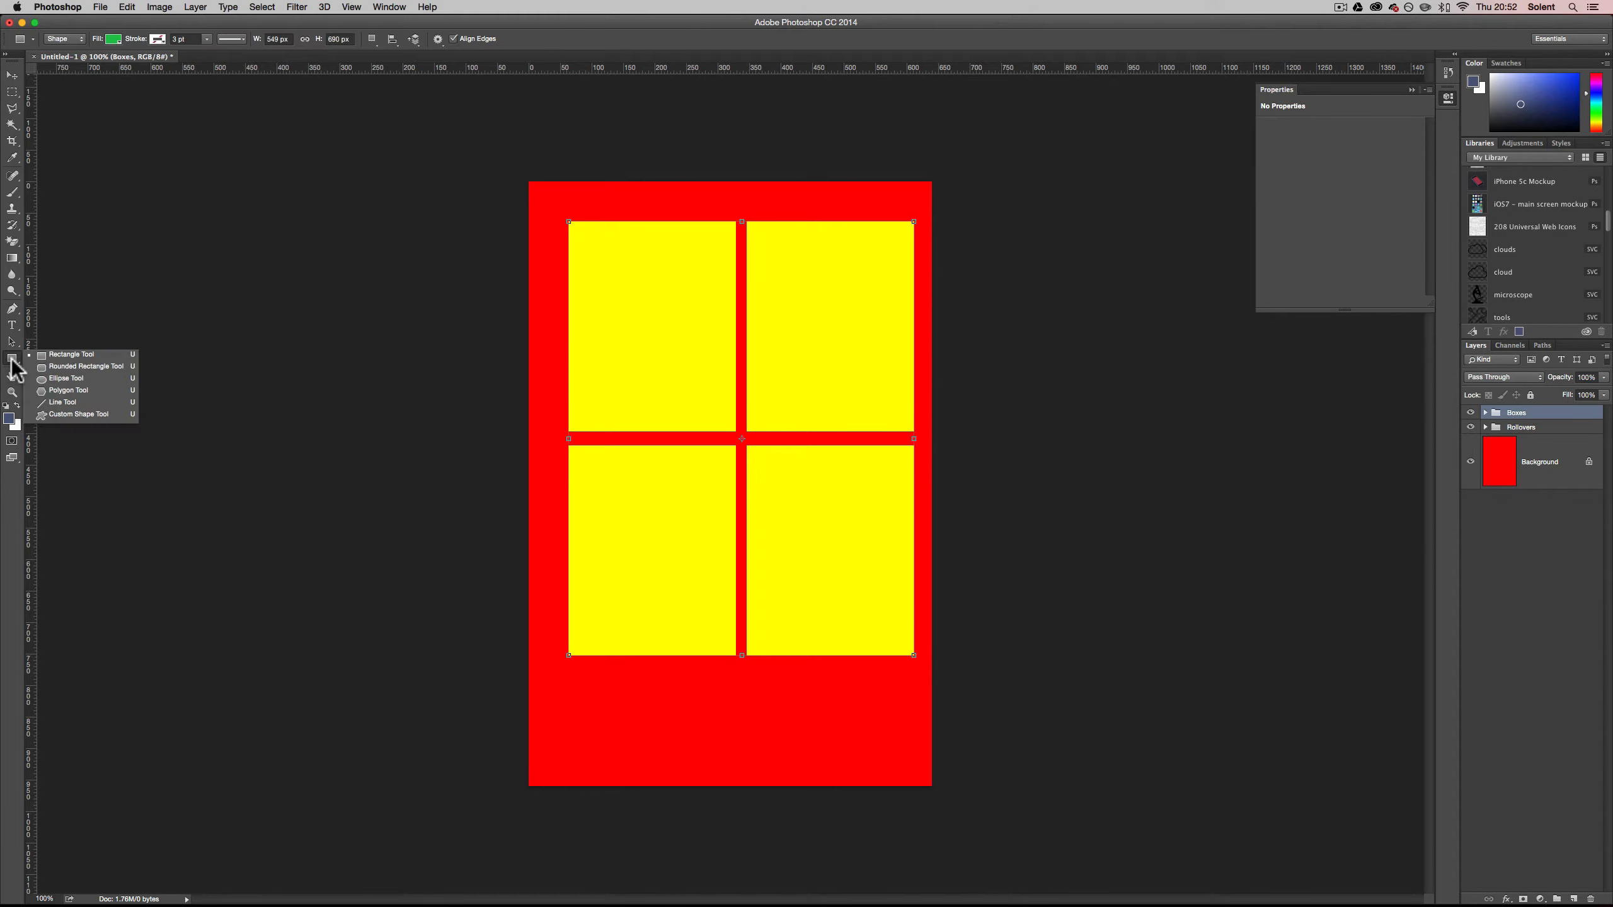
pyautogui.click(66, 378)
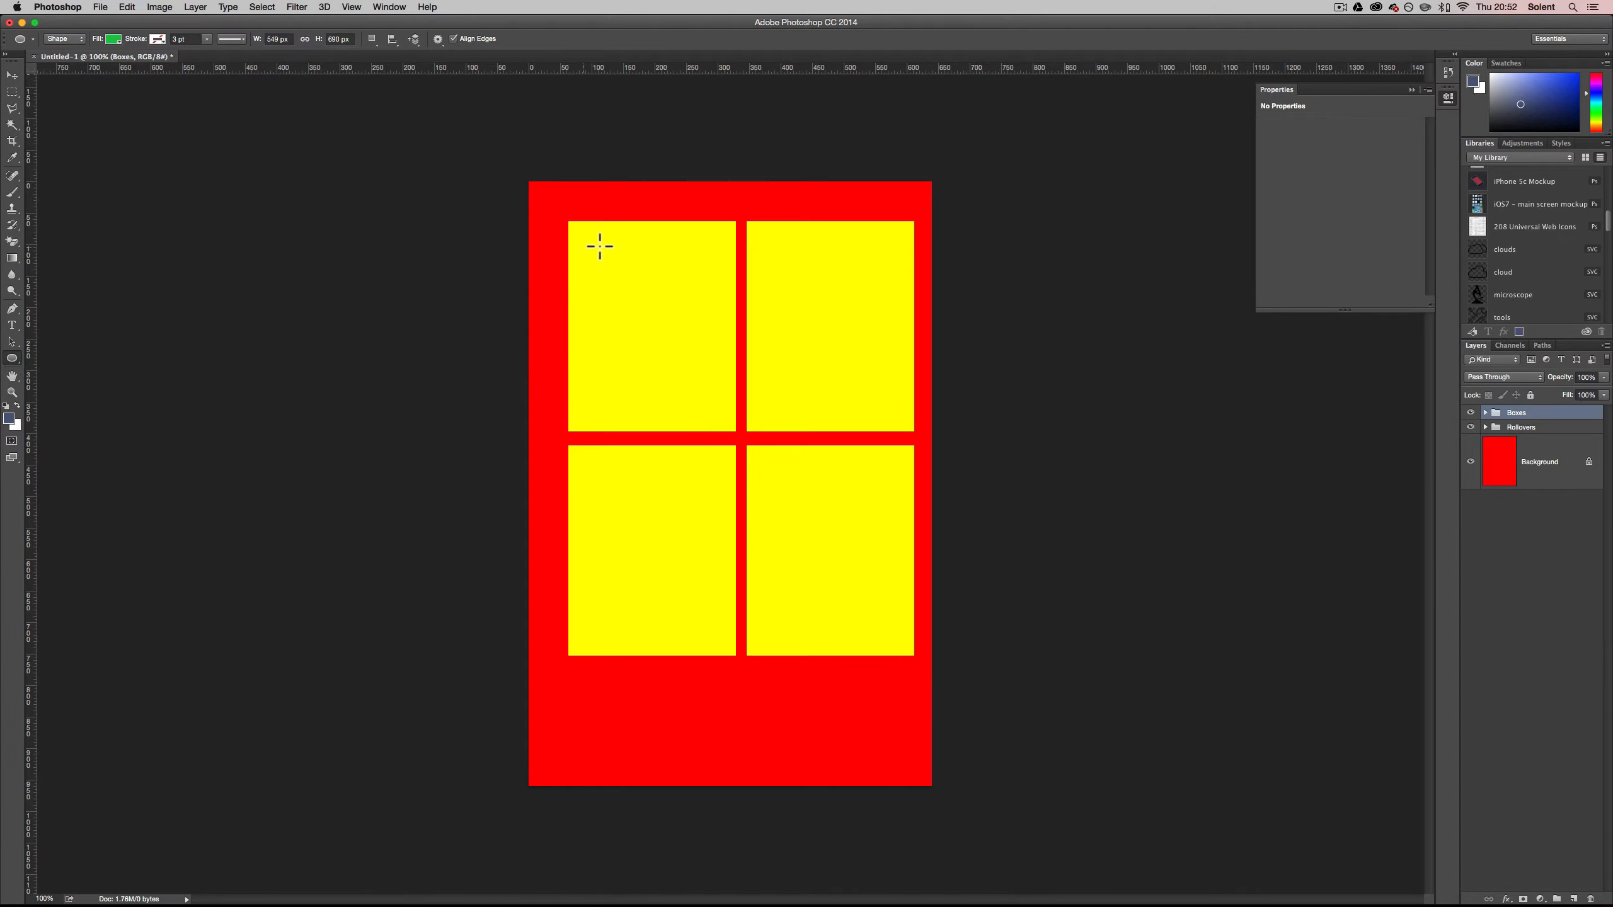
pyautogui.moveTo(611, 249); pyautogui.dragTo(682, 302)
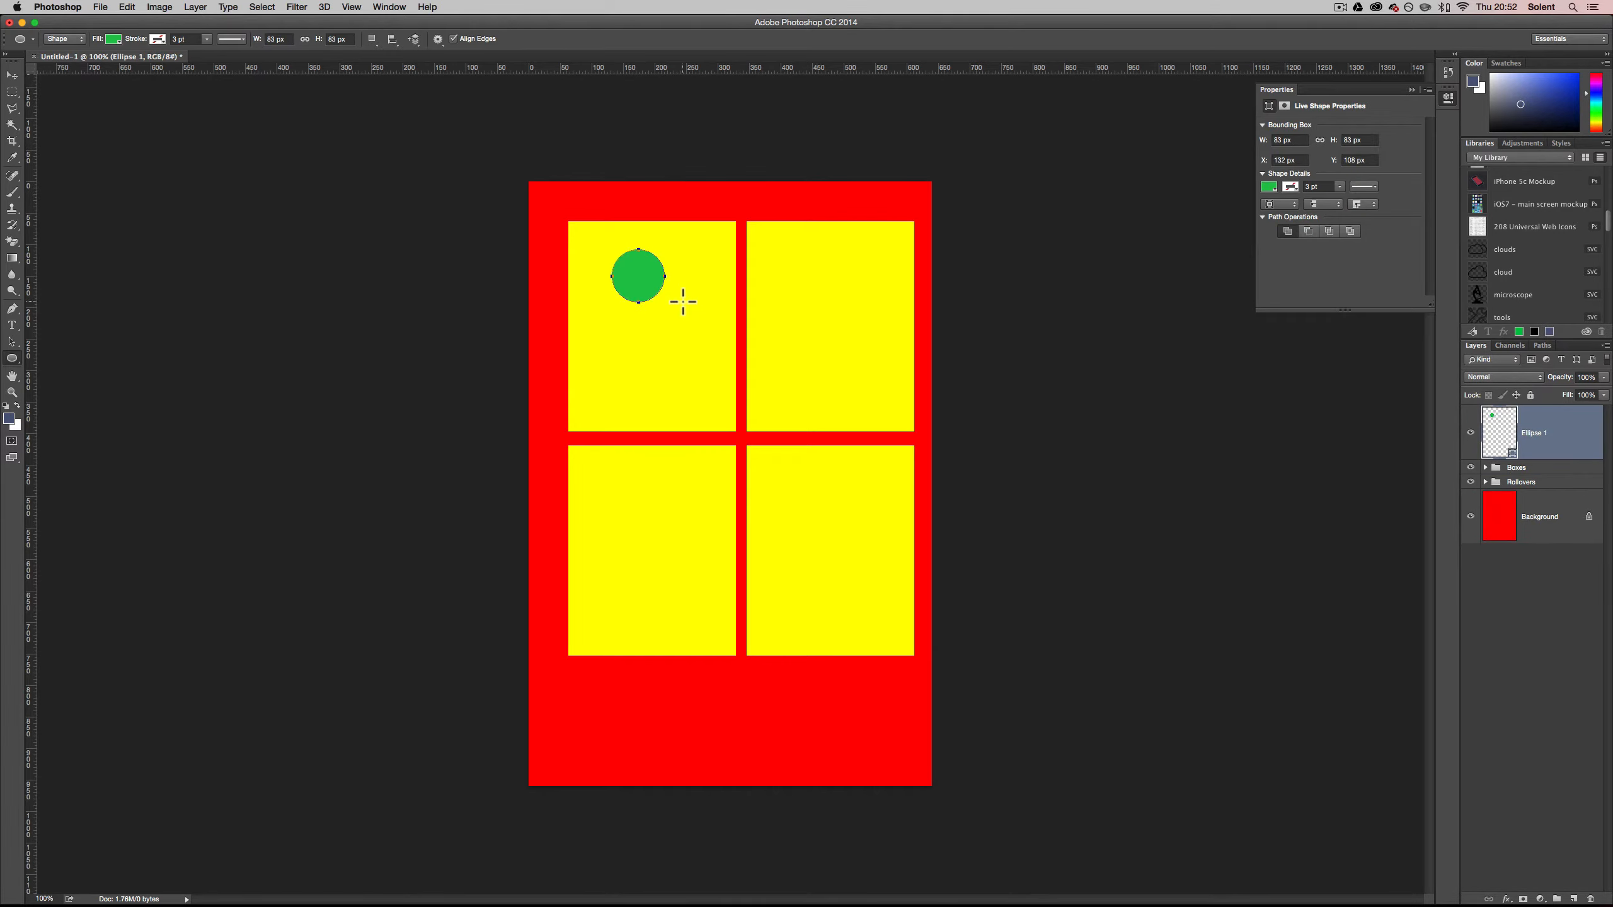
pyautogui.click(113, 40)
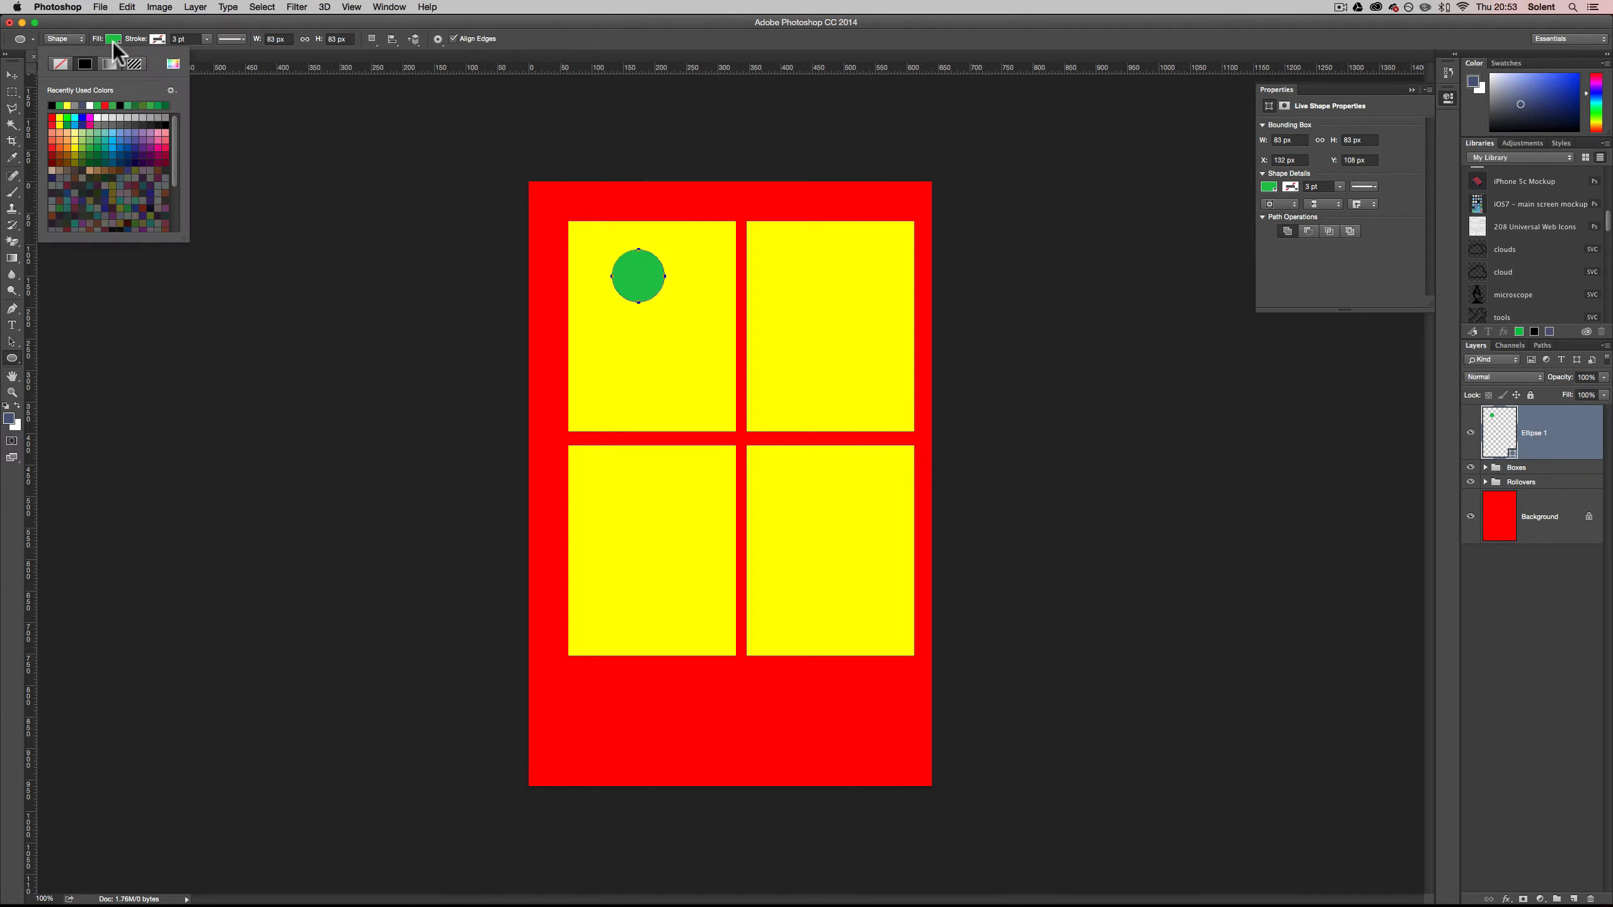
pyautogui.click(115, 104)
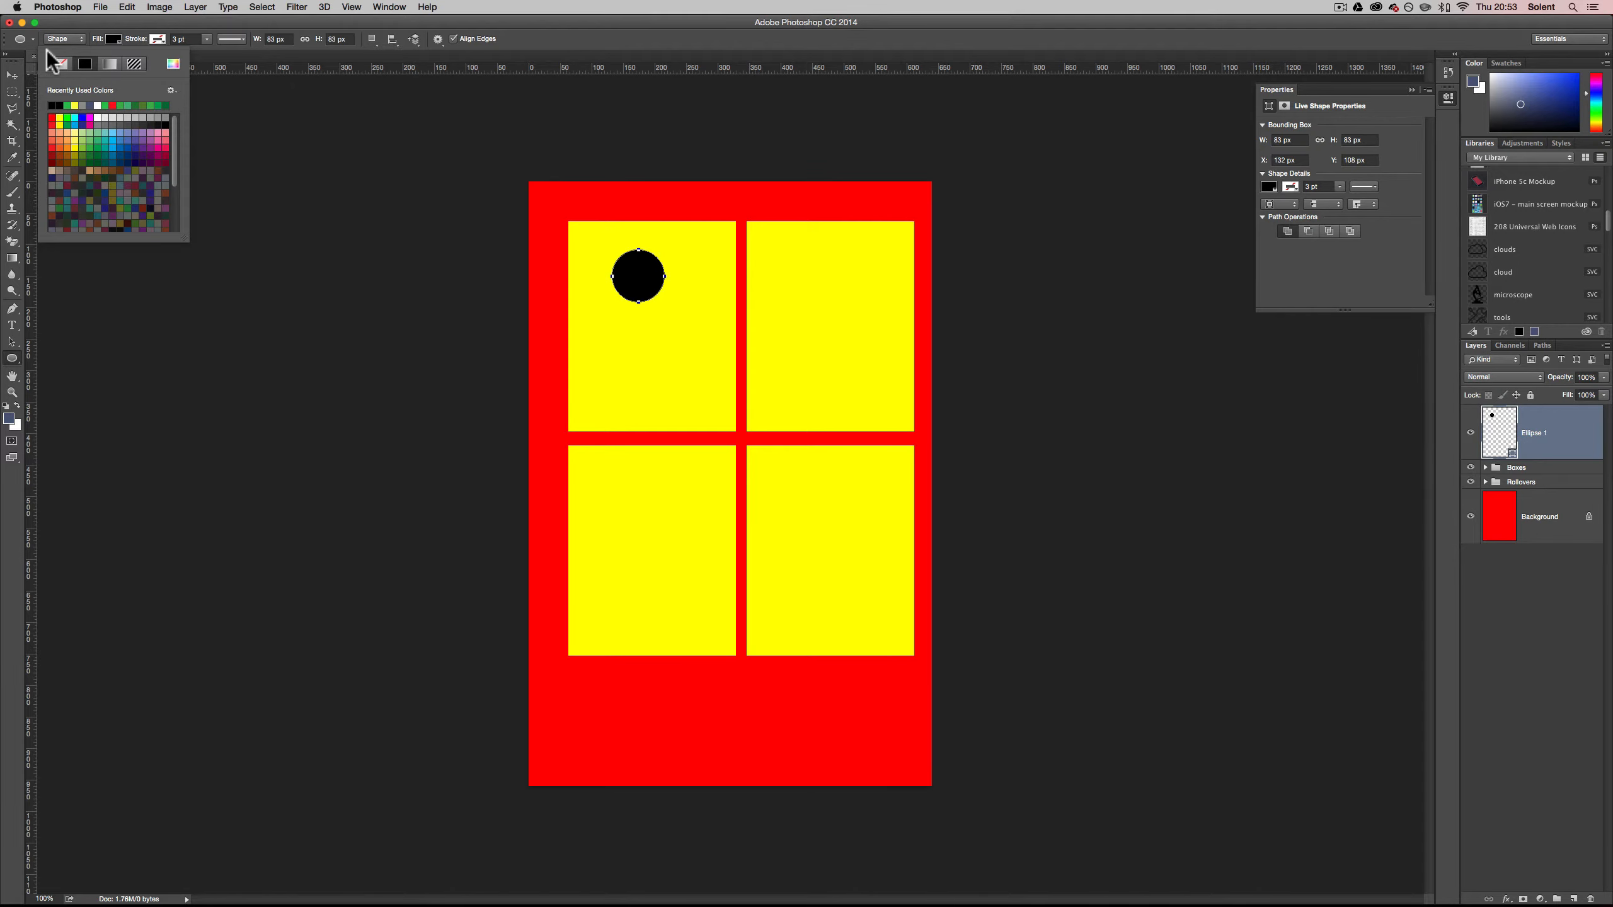
pyautogui.click(12, 75)
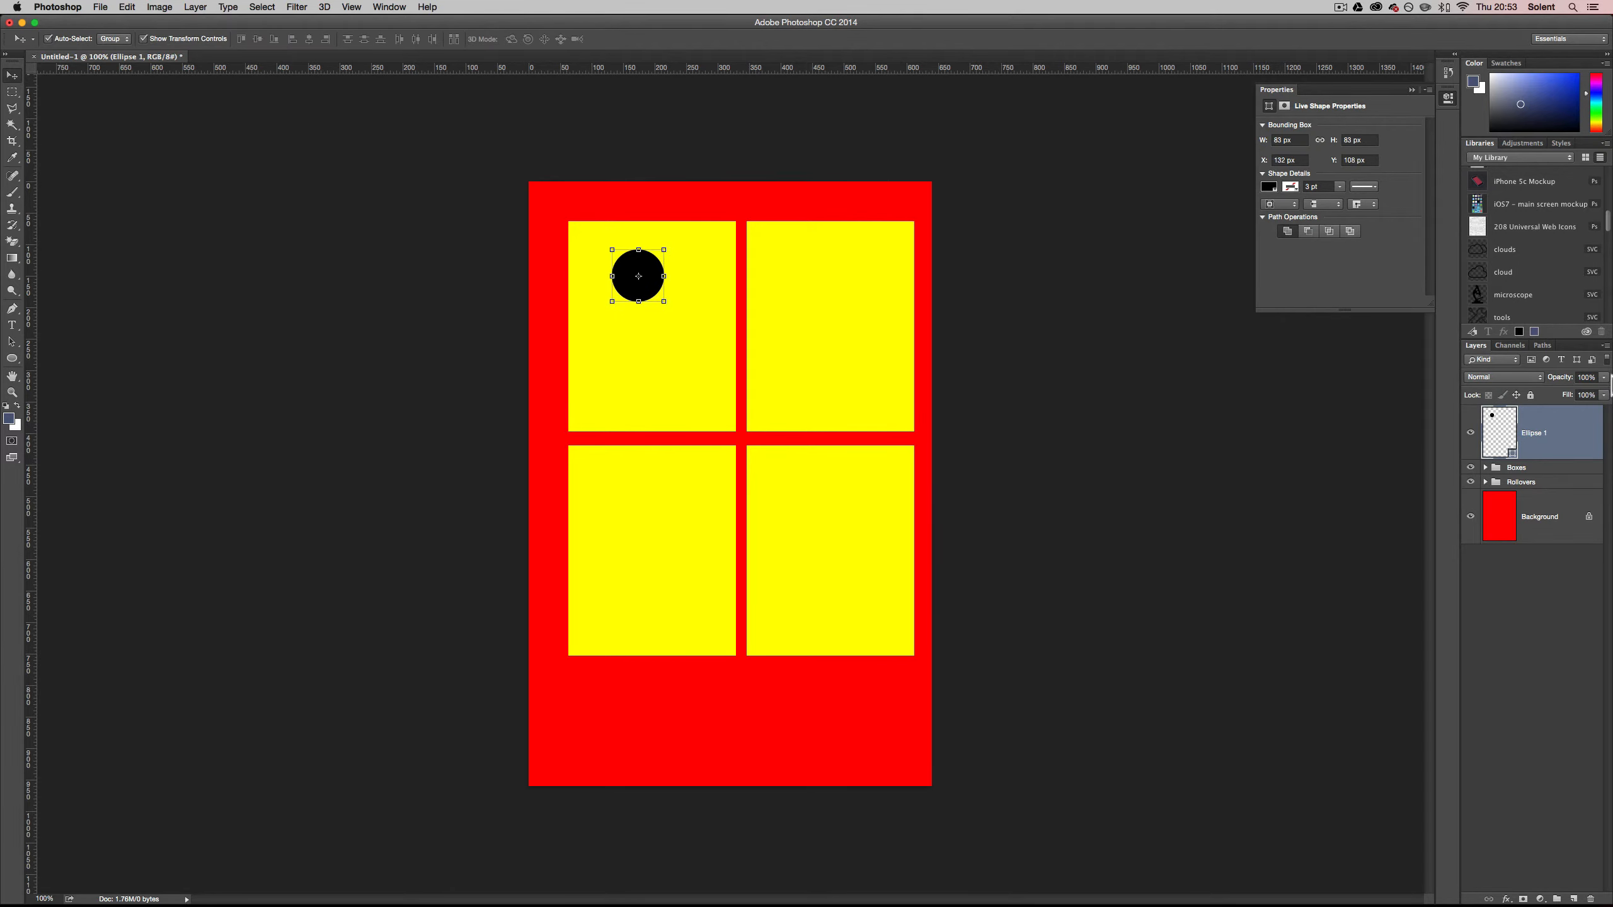
# Rename the black circle's layer as Pointer
pyautogui.doubleClick(1540, 434)
pyautogui.write('Pointer')
pyautogui.press('Return')
# Show the timeline and create a frame animation from the current document
pyautogui.click(397, 7)
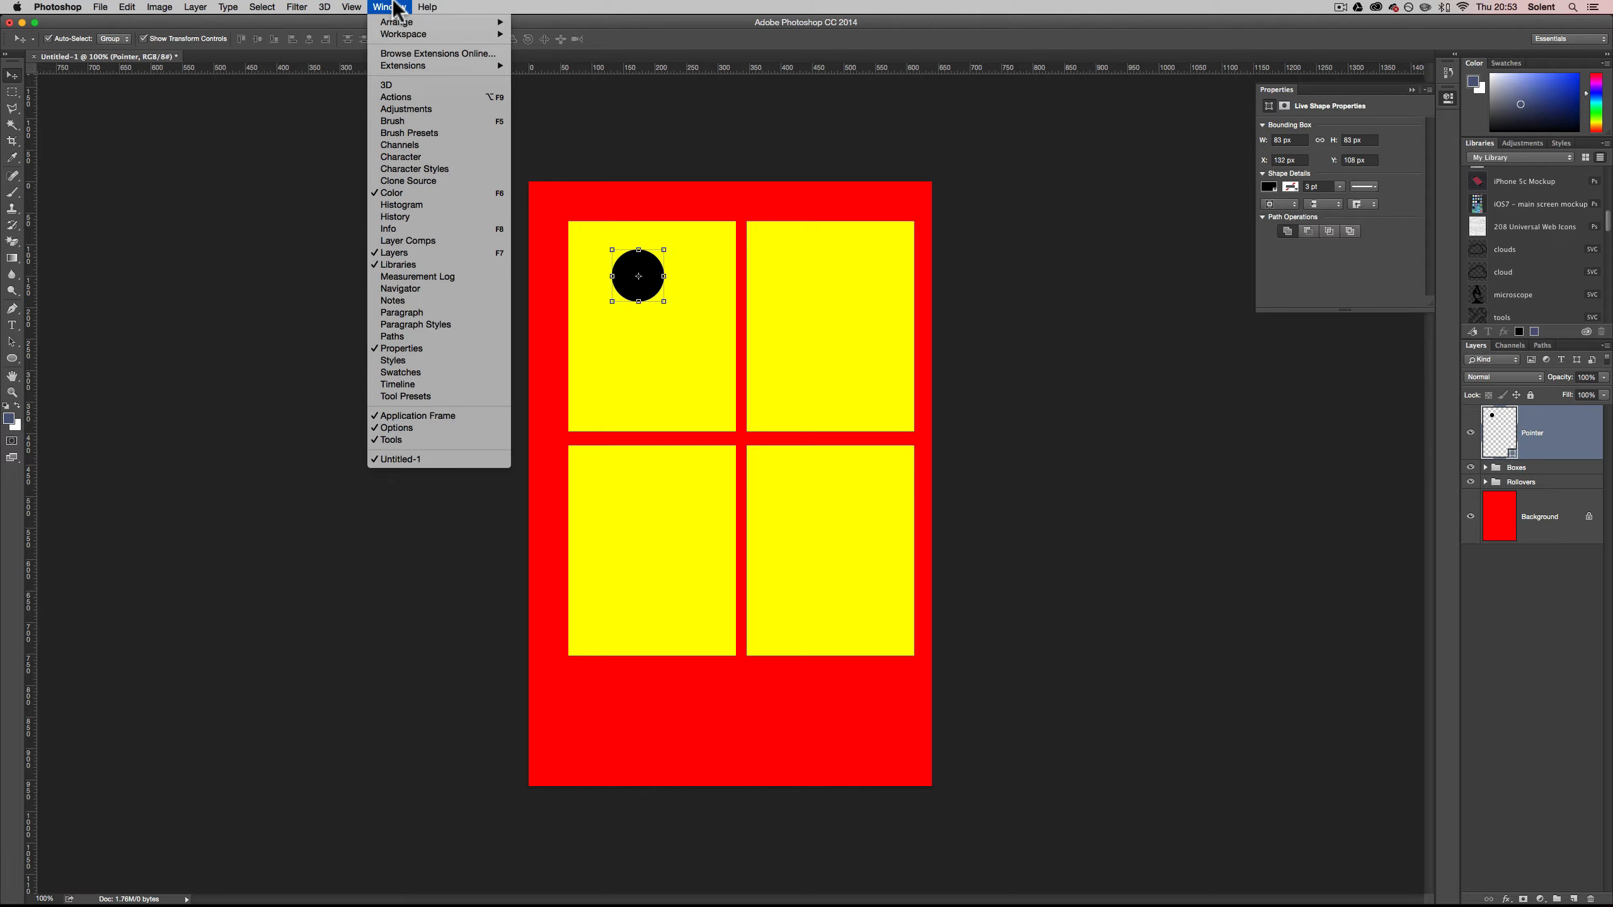
pyautogui.click(448, 384)
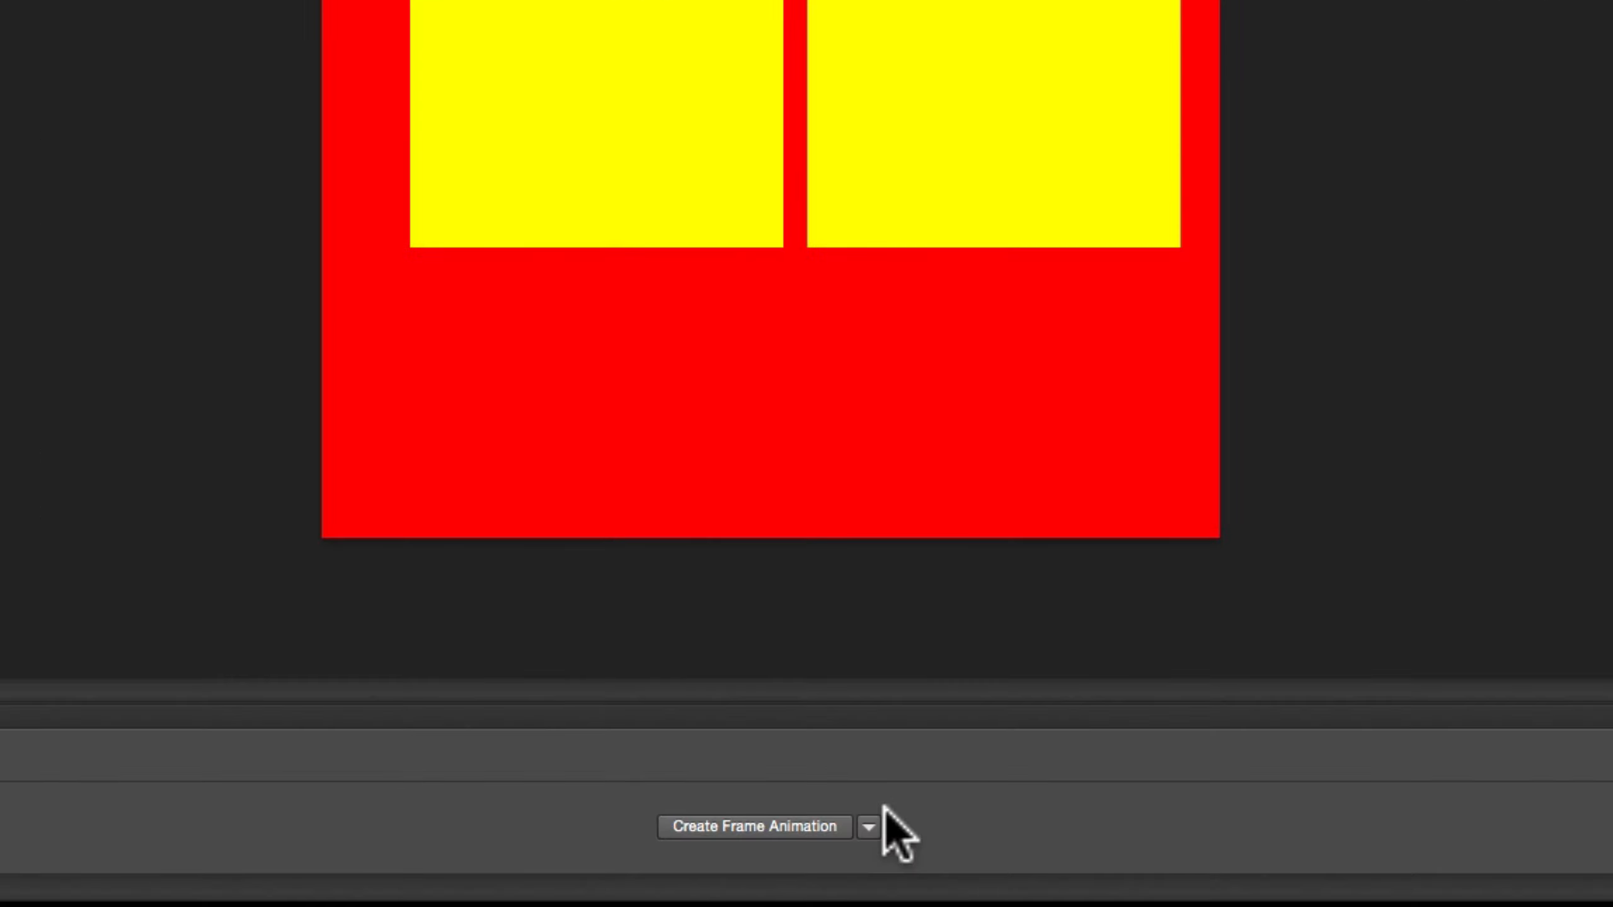
pyautogui.click(870, 829)
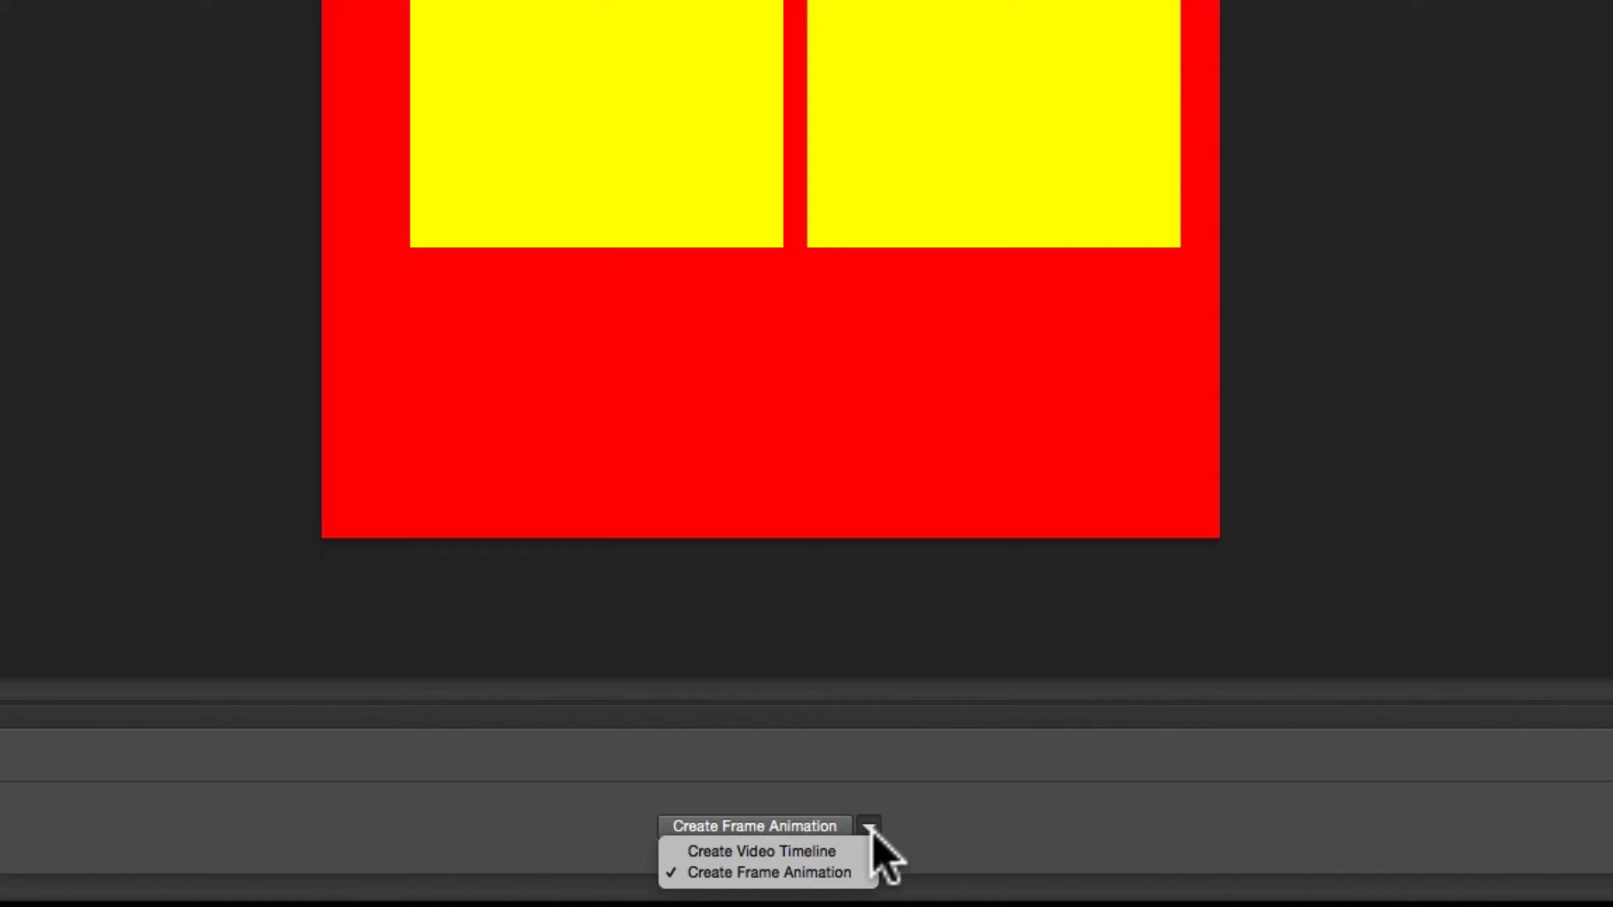
pyautogui.click(861, 864)
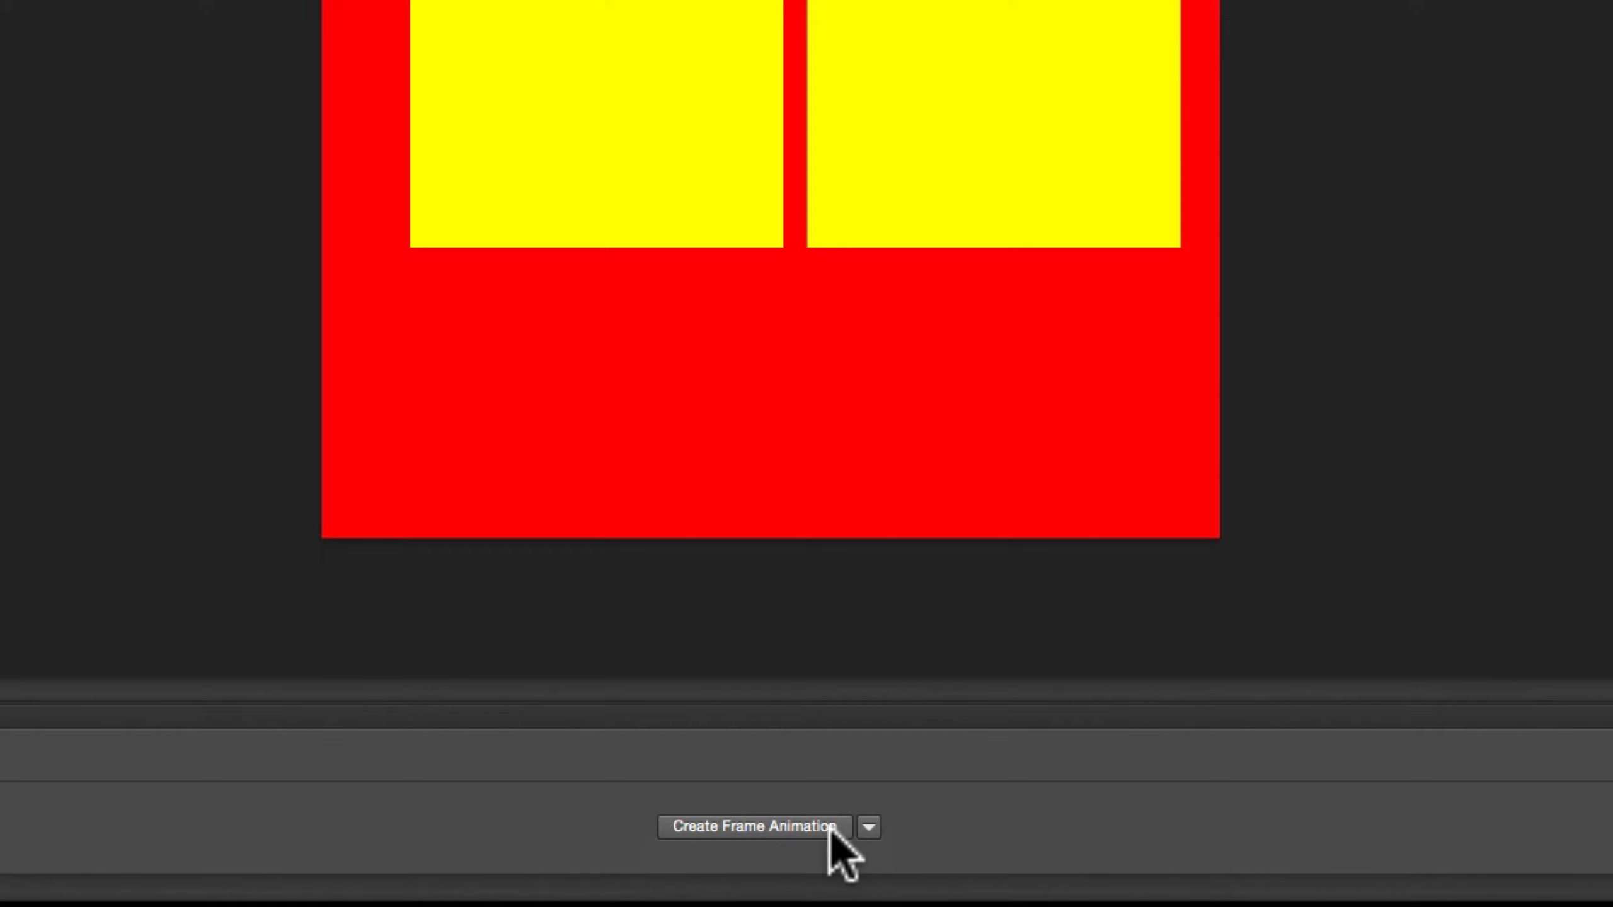
pyautogui.click(794, 826)
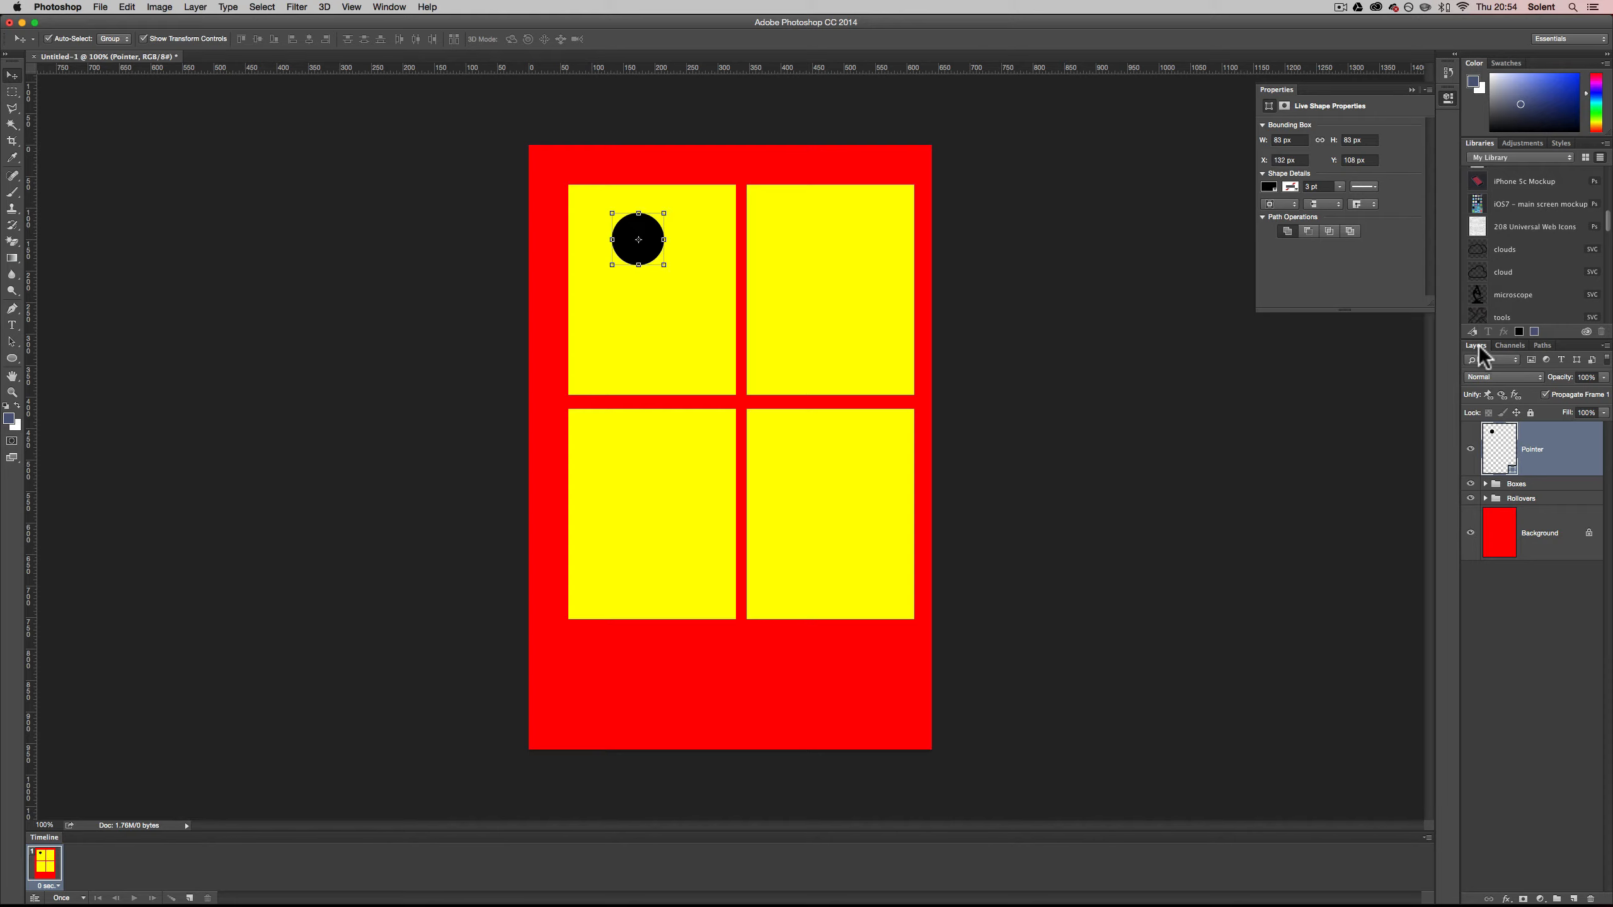
# Float the Layers panel beside the canvas artwork and lengthen it to show all layers
pyautogui.moveTo(1479, 346); pyautogui.dragTo(959, 152)
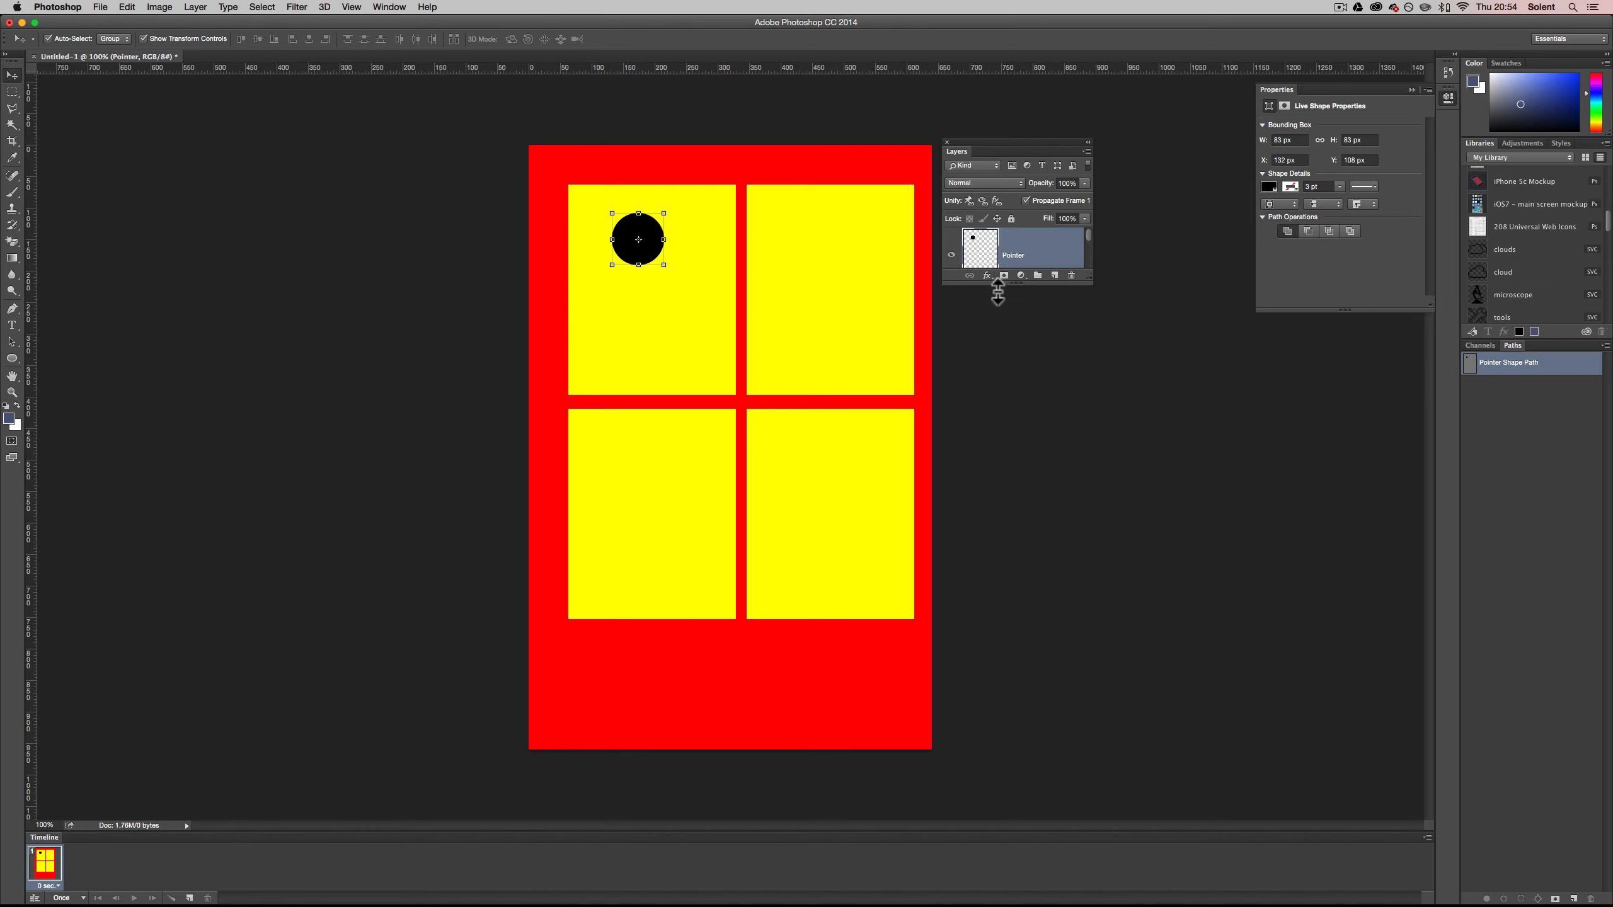
pyautogui.moveTo(998, 284); pyautogui.dragTo(951, 683)
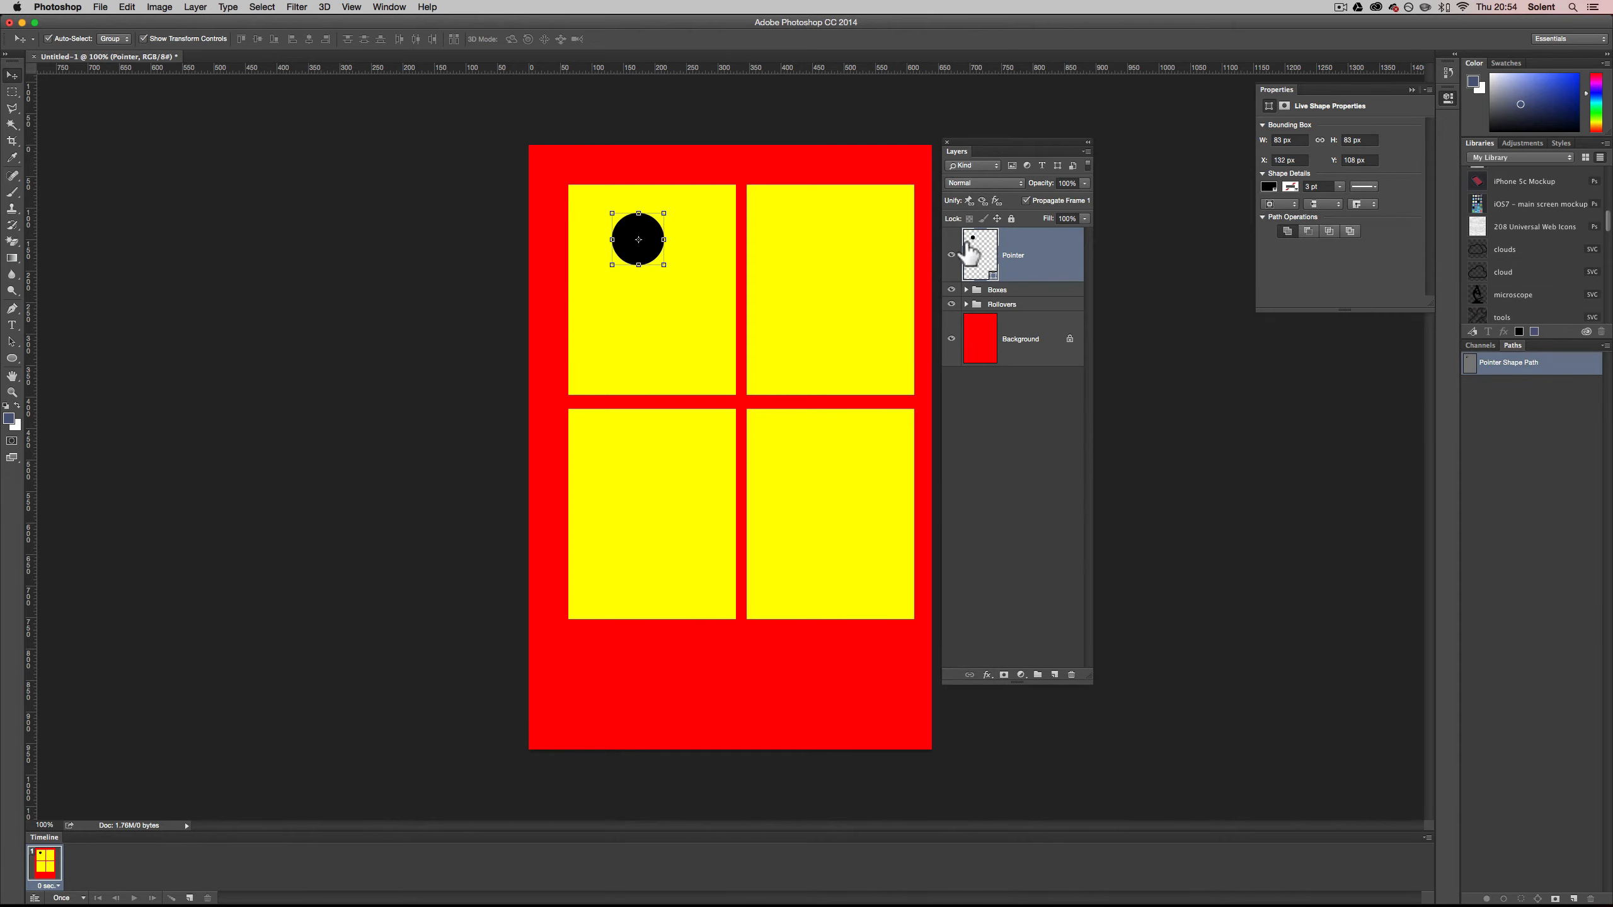
# Hide the Pointer layer in frame 1, expand the Boxes group and set the frame's delay to 1.0 second
pyautogui.click(951, 255)
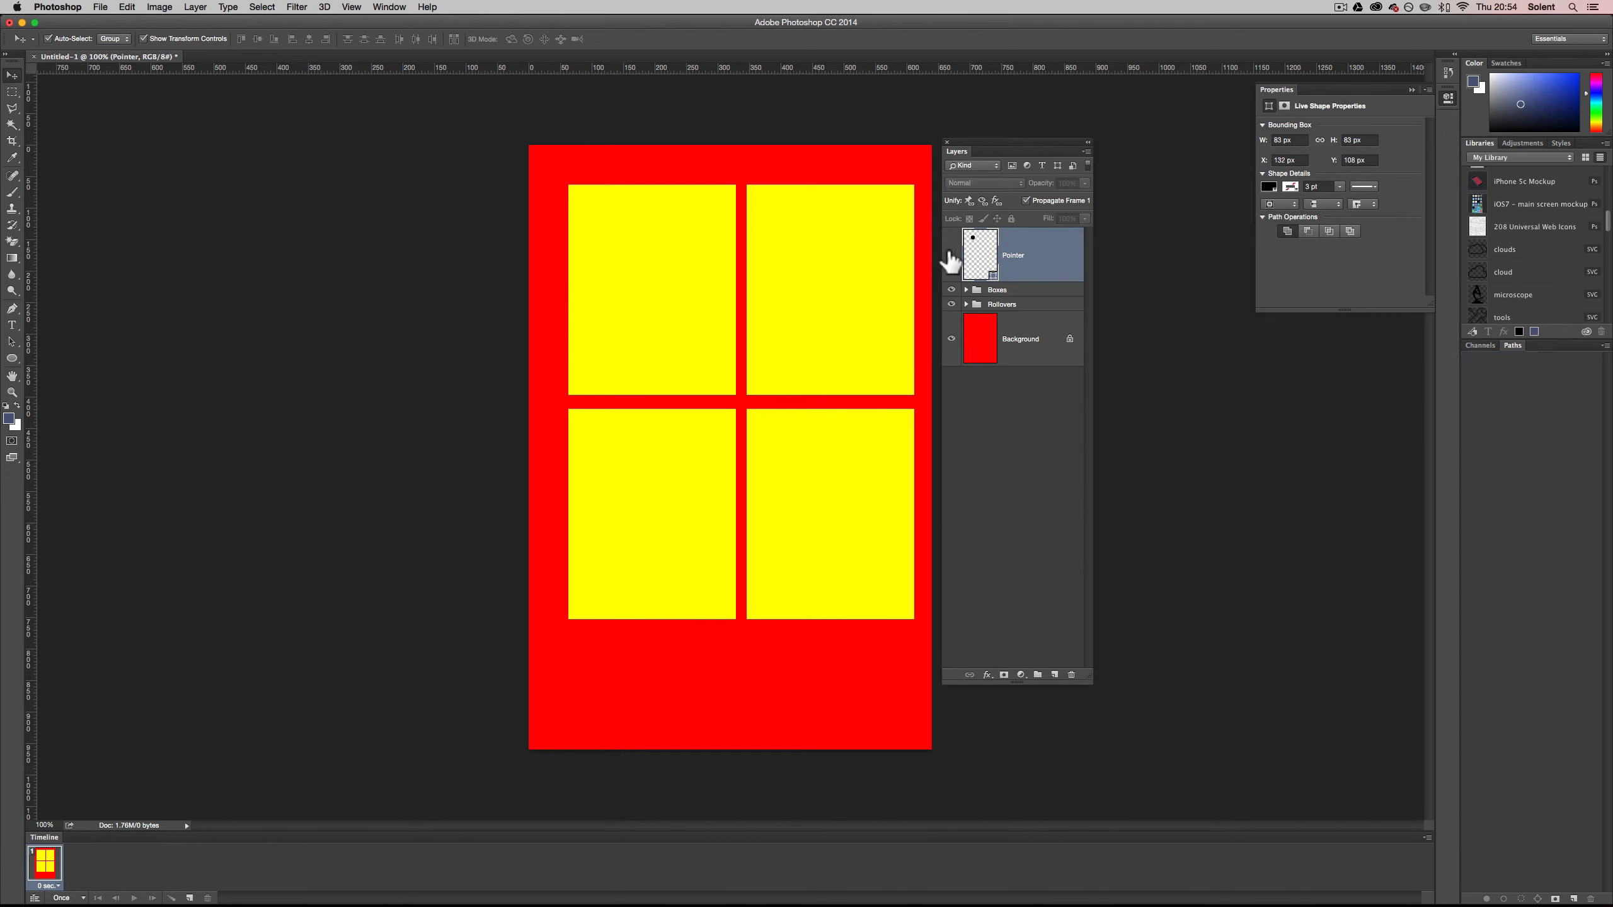
pyautogui.click(966, 290)
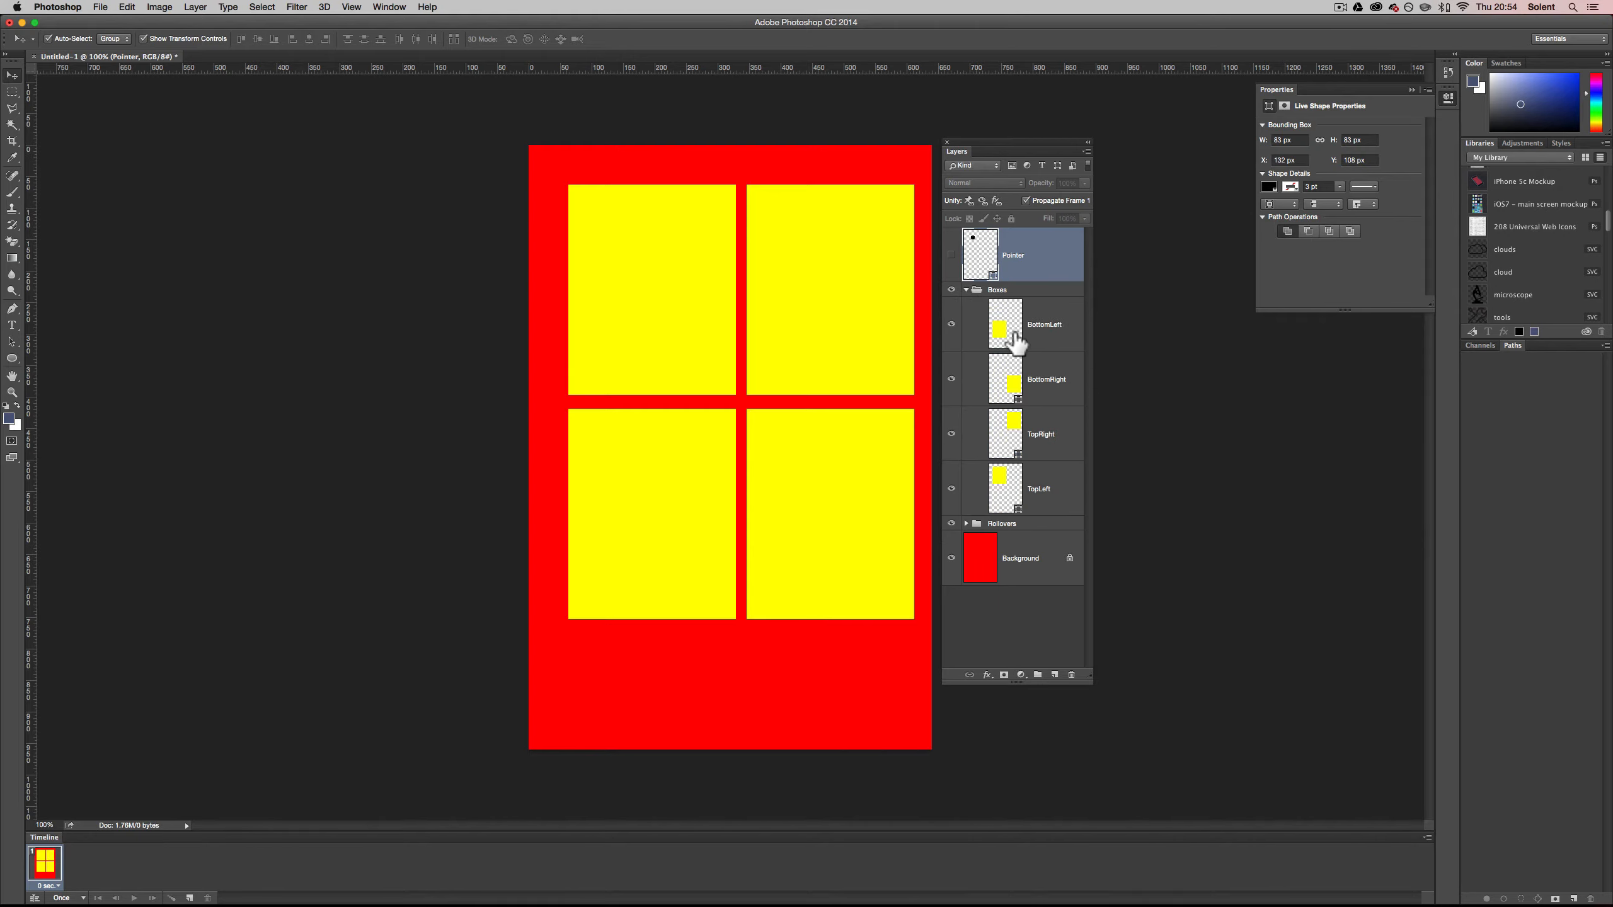
pyautogui.click(58, 886)
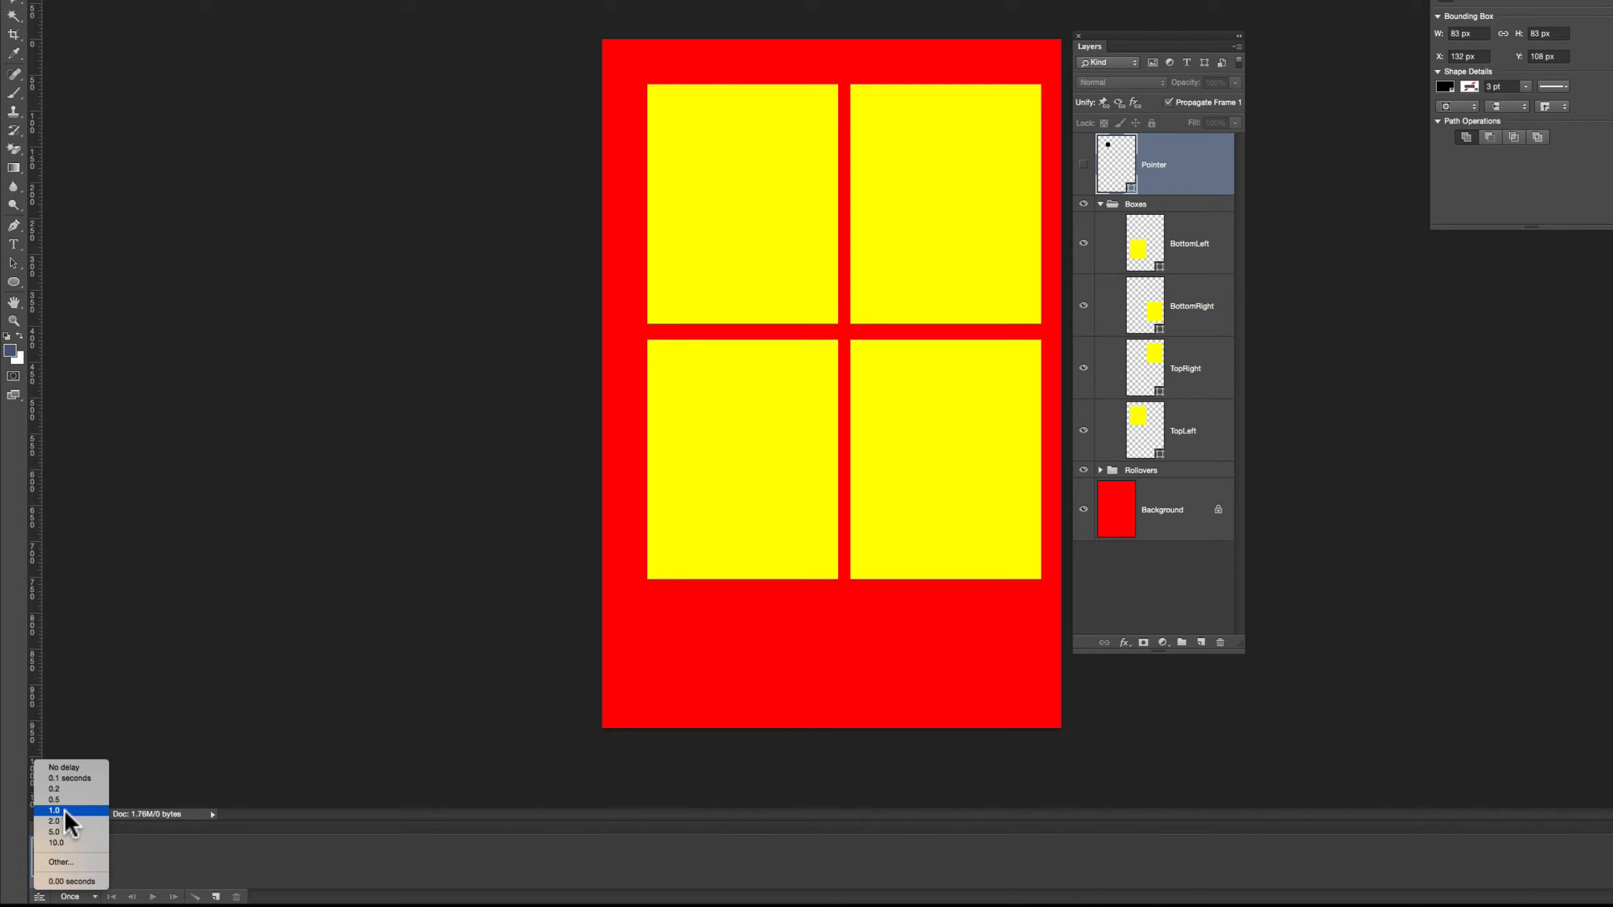
pyautogui.click(65, 811)
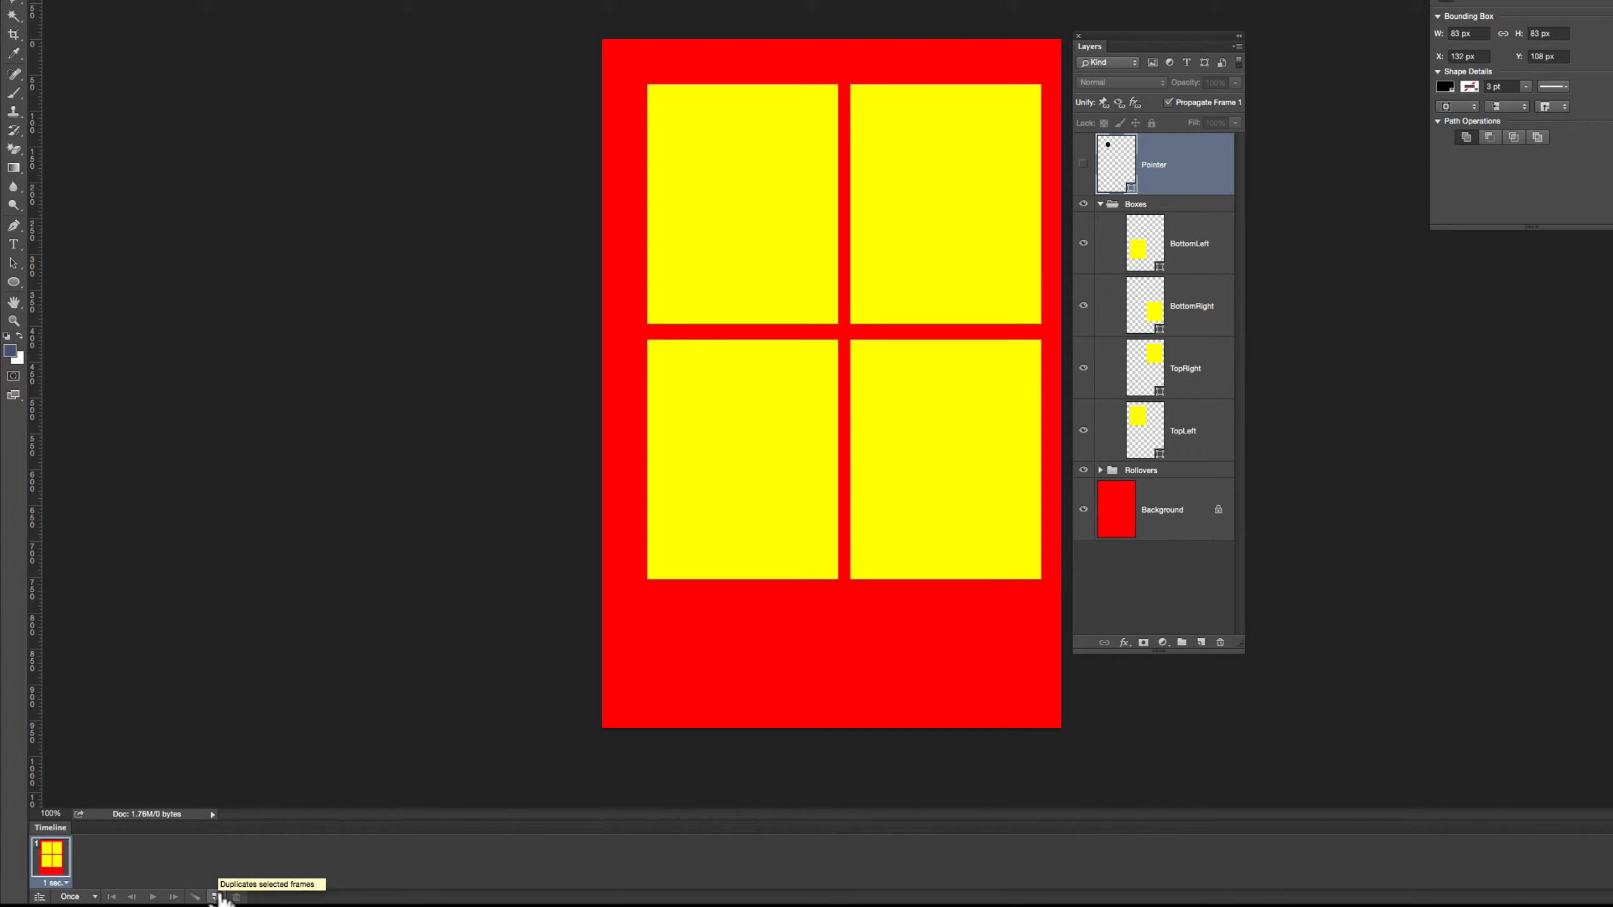
# Duplicate frame 1, and in the new frame show the Pointer layer and hide the TopLeft box
pyautogui.click(216, 897)
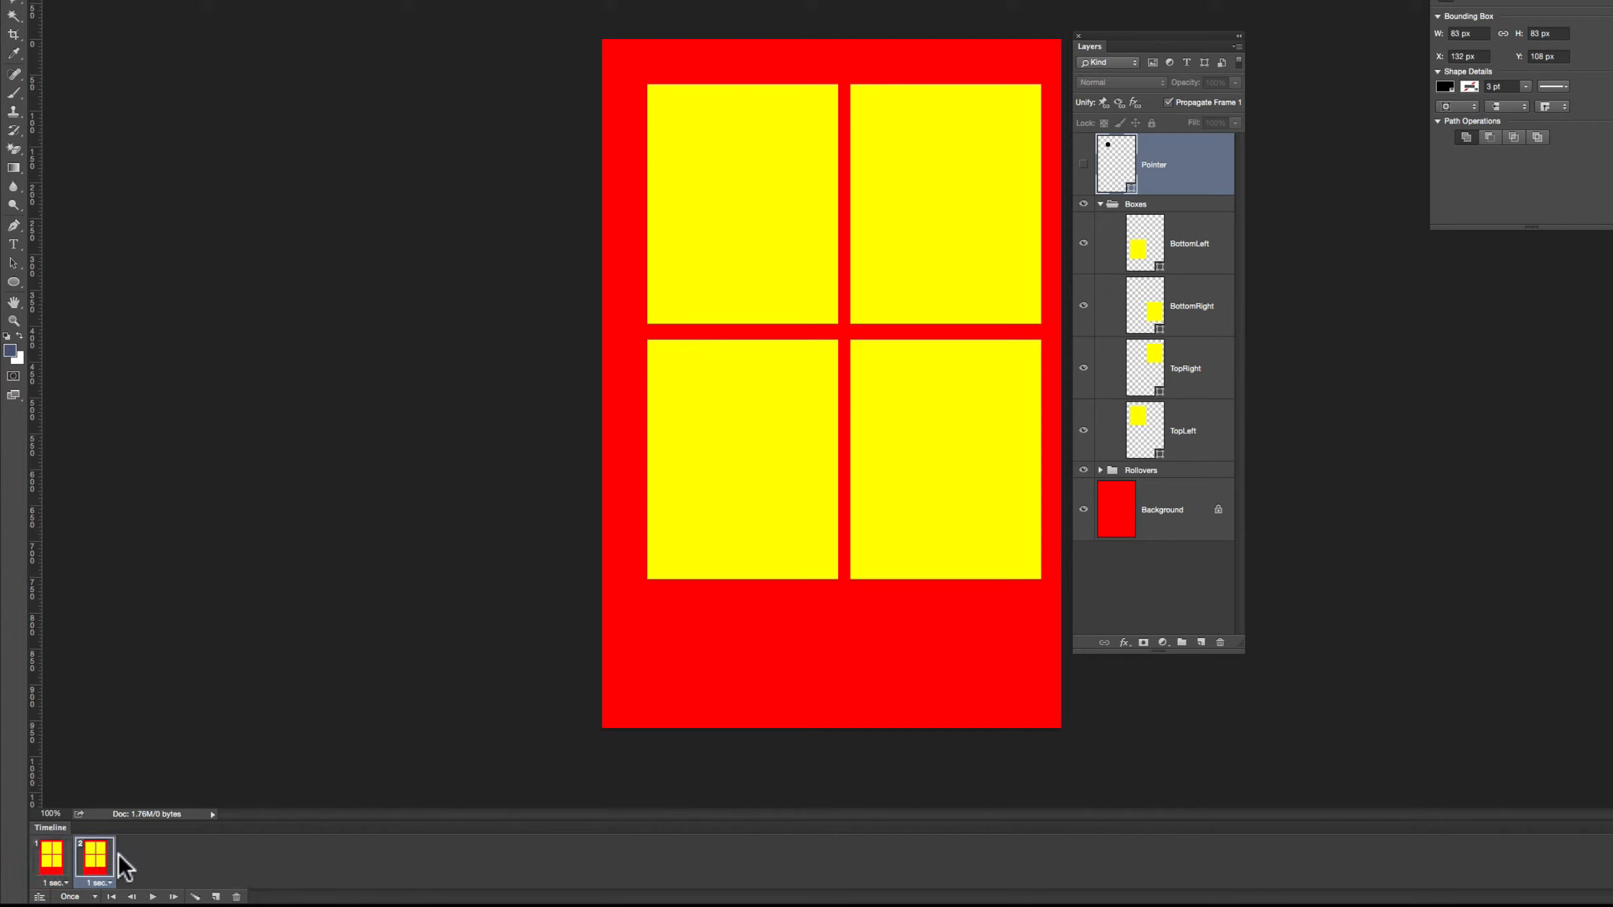
pyautogui.click(1083, 166)
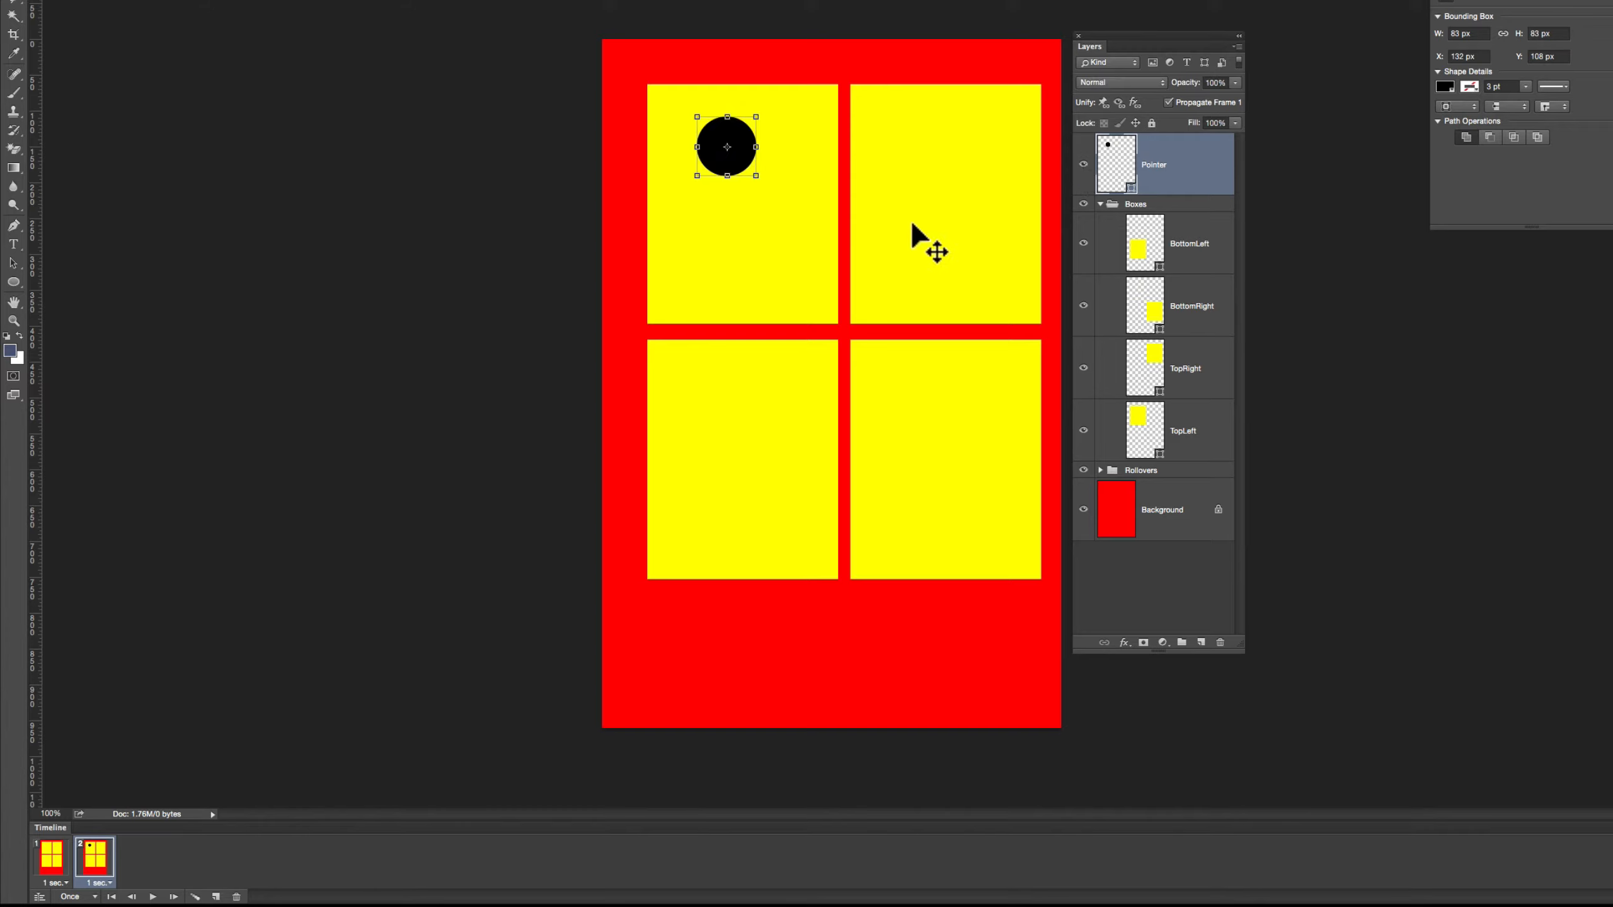
pyautogui.click(1084, 249)
pyautogui.click(1084, 249)
pyautogui.click(1083, 433)
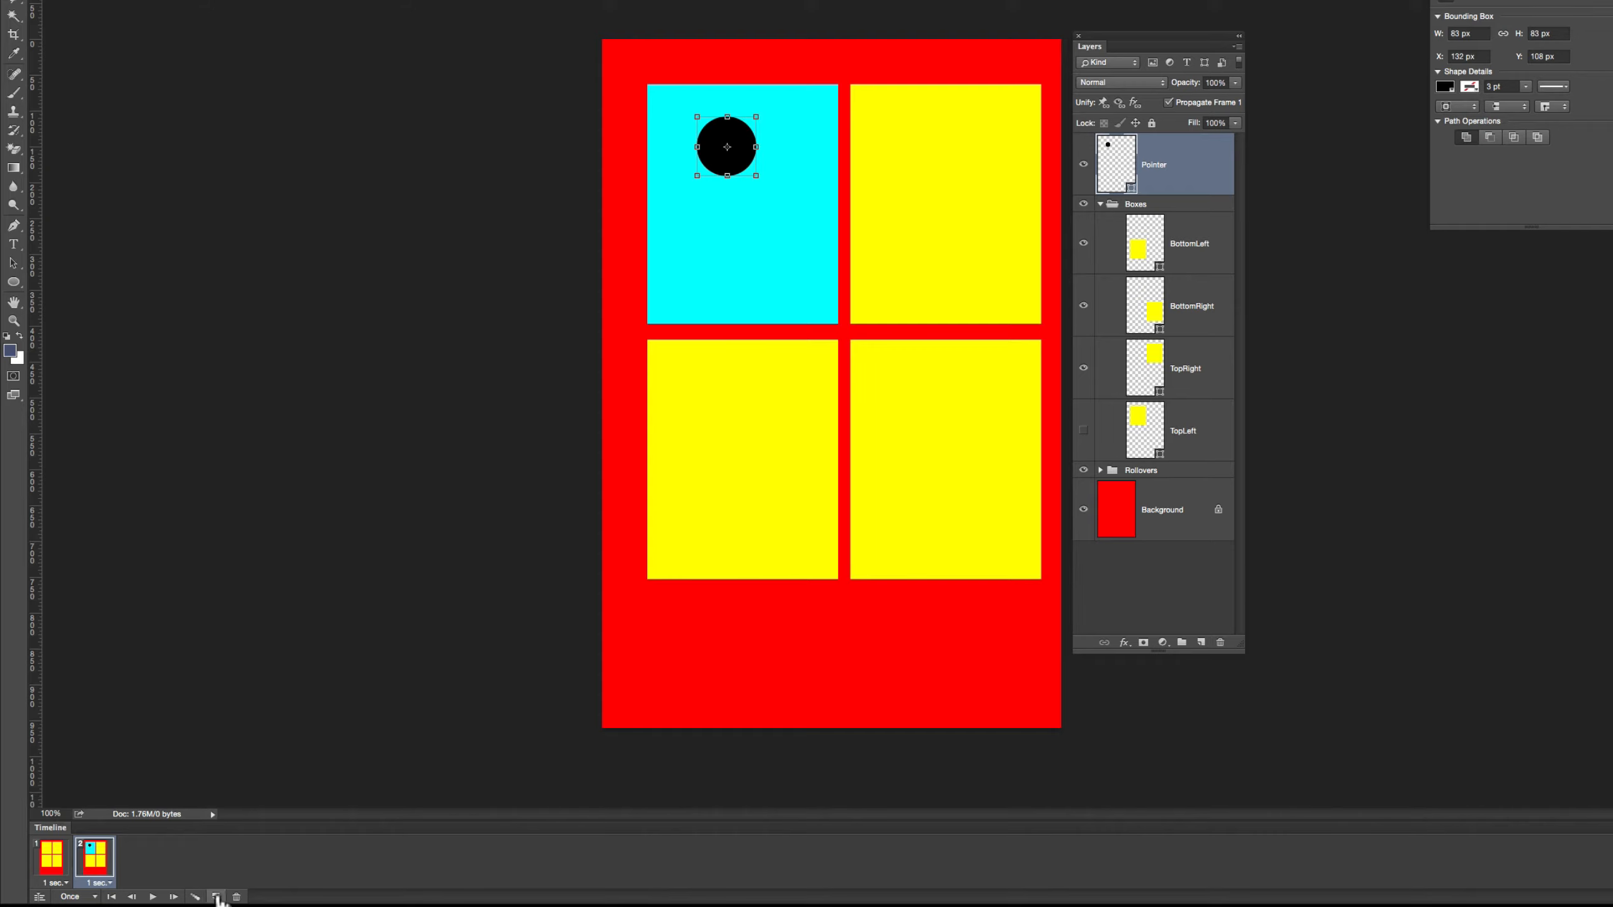
# Duplicate frame 2 and set the delay of frames 2 and 3 to 0.1 seconds
pyautogui.click(217, 896)
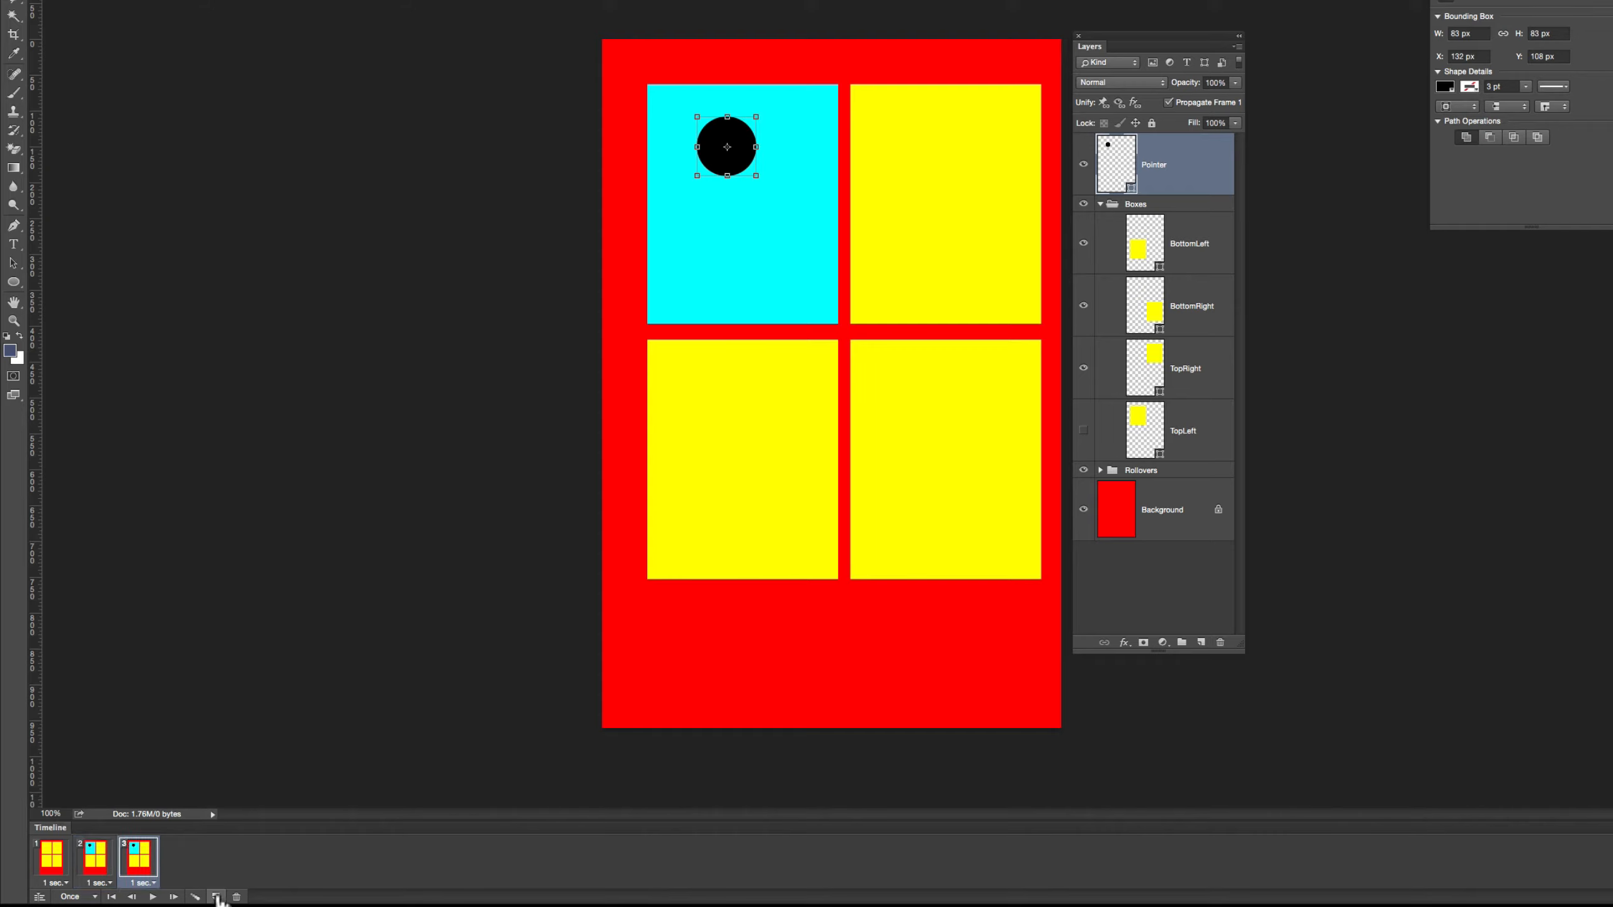
pyautogui.click(152, 885)
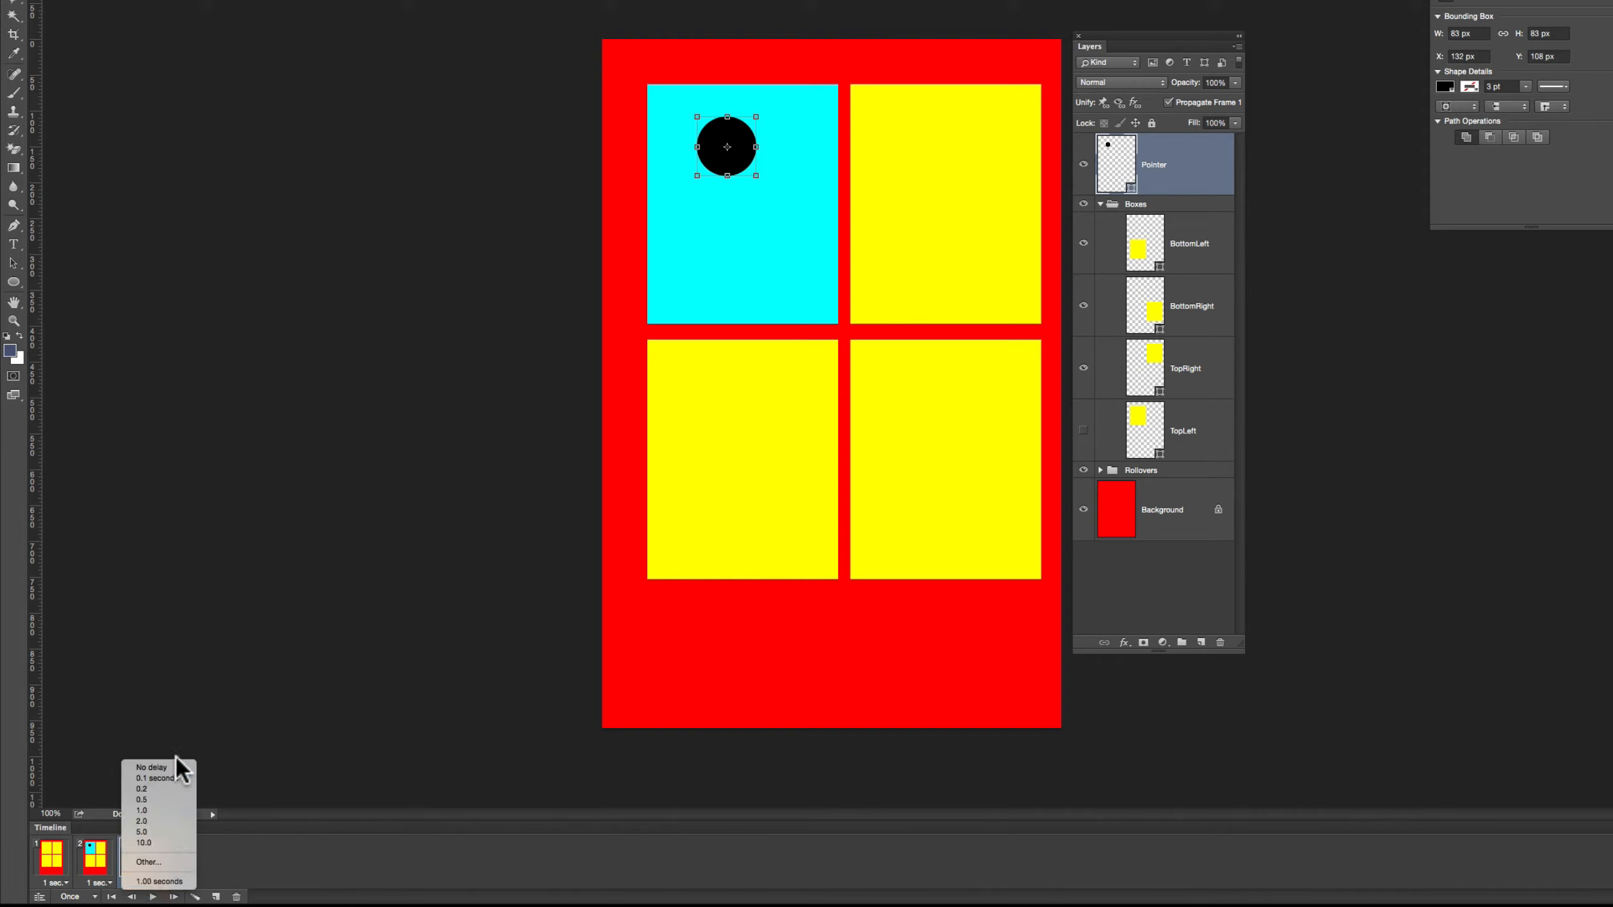
pyautogui.click(175, 776)
pyautogui.click(98, 883)
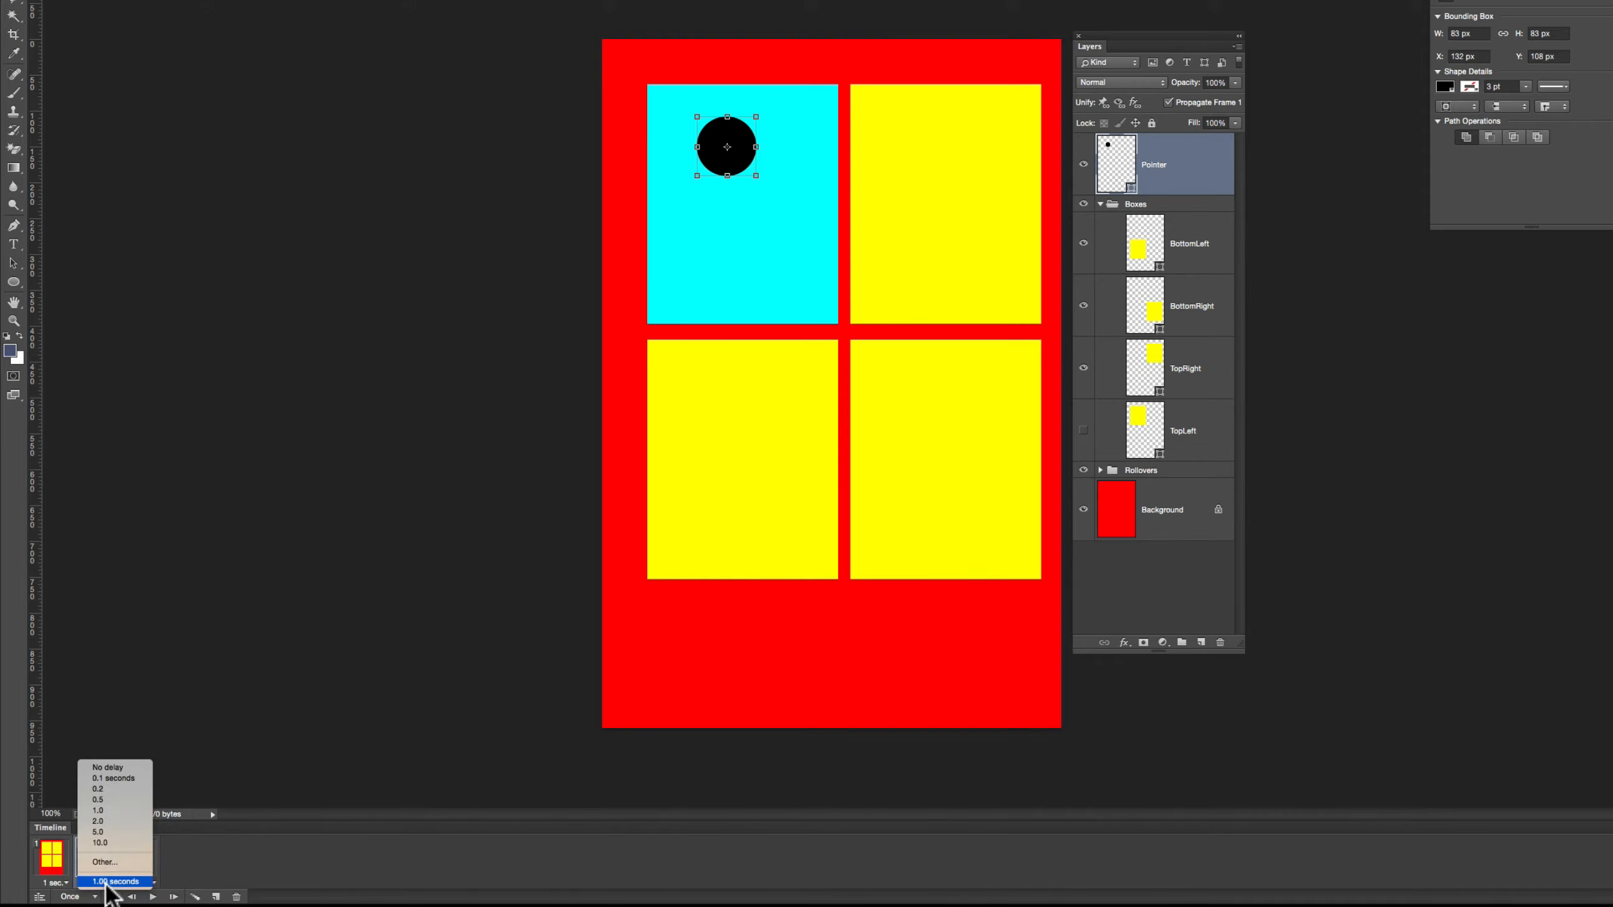
pyautogui.click(116, 776)
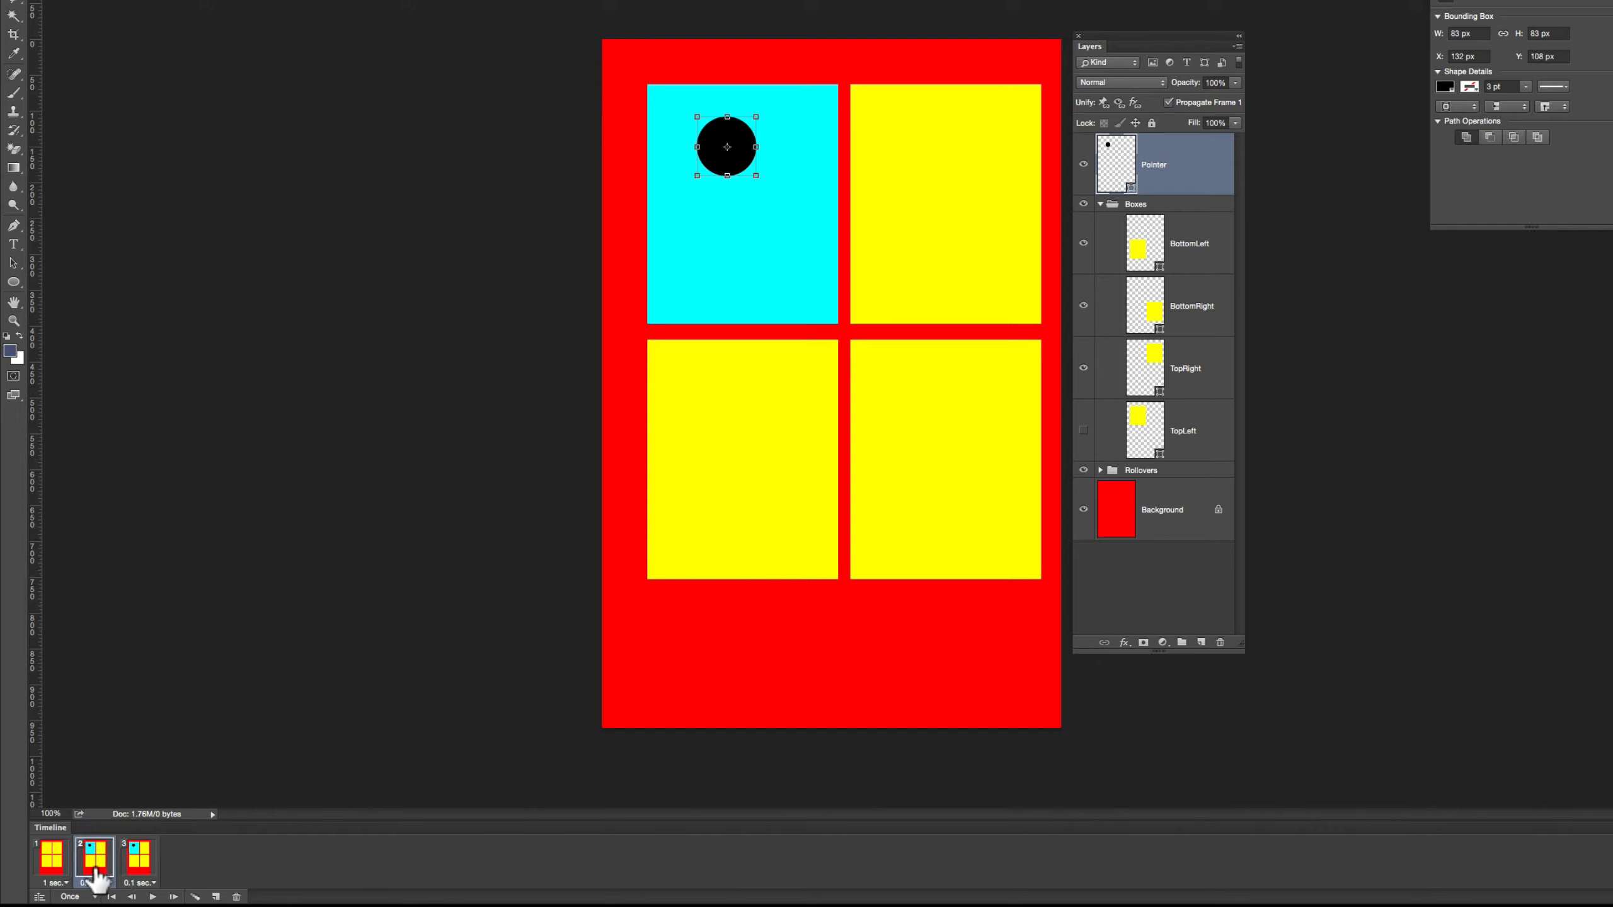
# In frame 3, move the black pointer into the lower part of the bottom-right box, hide BottomRight and show TopLeft
pyautogui.click(141, 865)
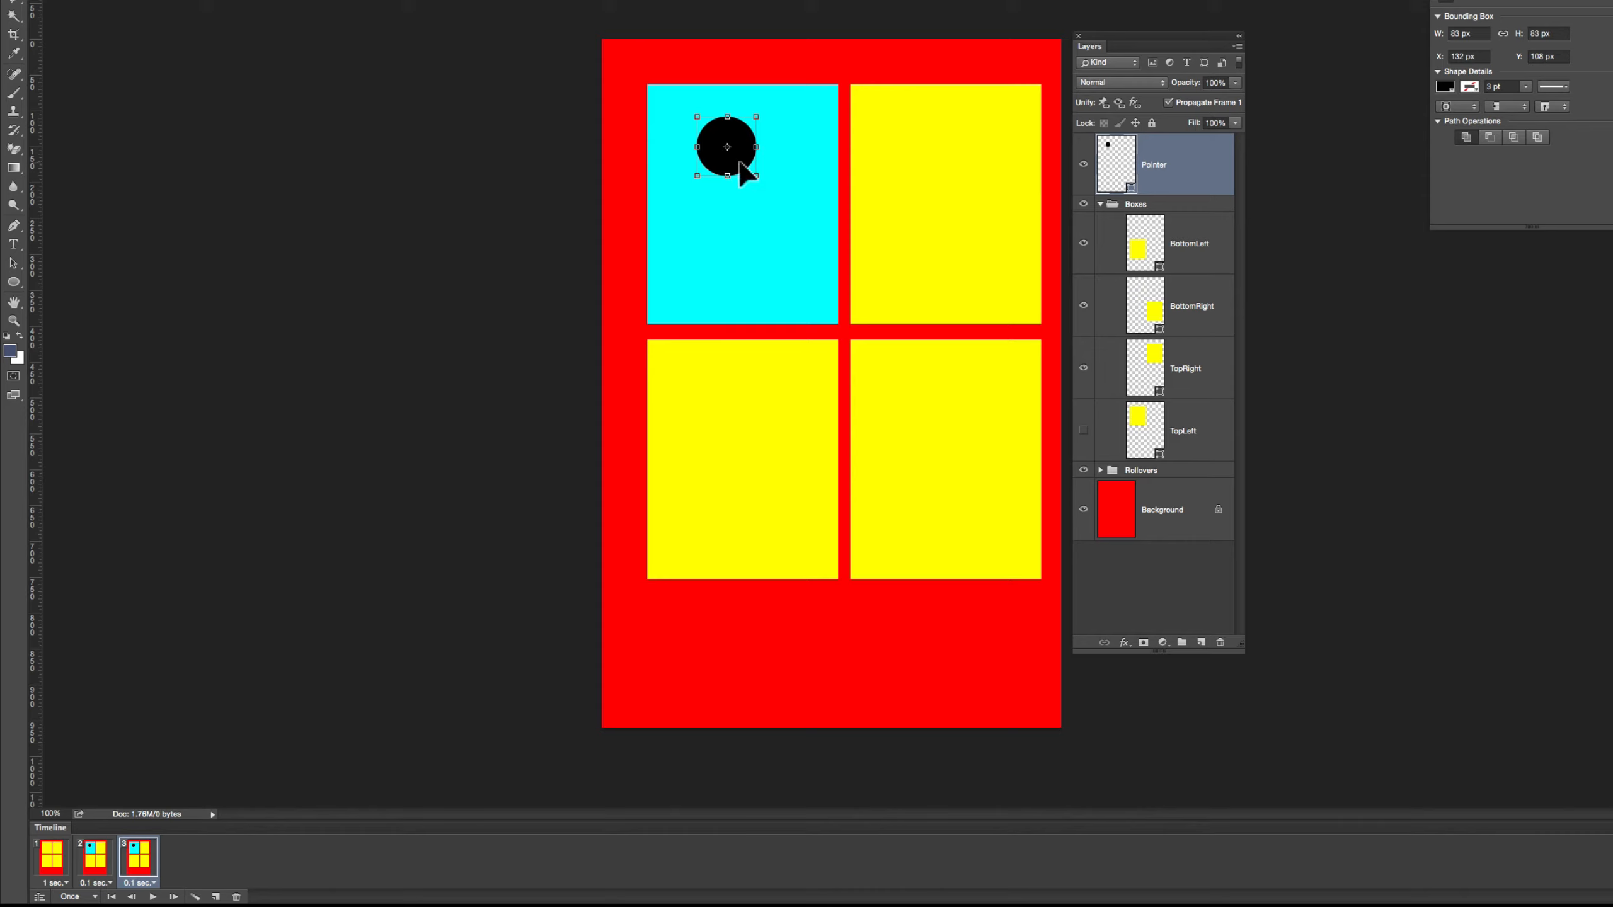
pyautogui.moveTo(740, 159); pyautogui.dragTo(986, 513)
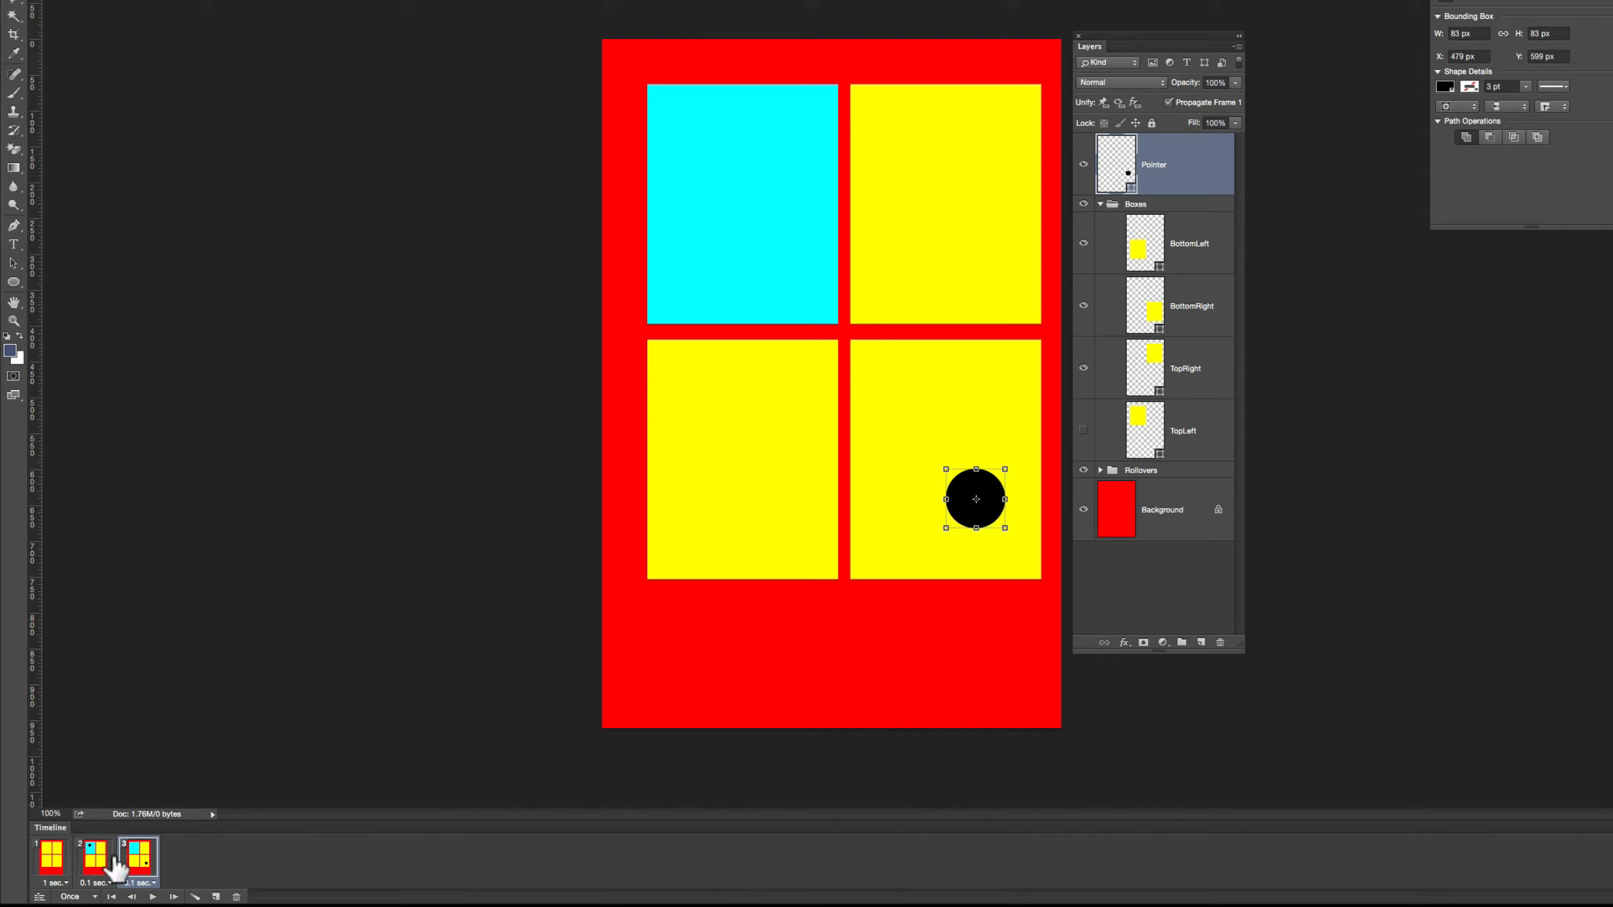
pyautogui.click(97, 857)
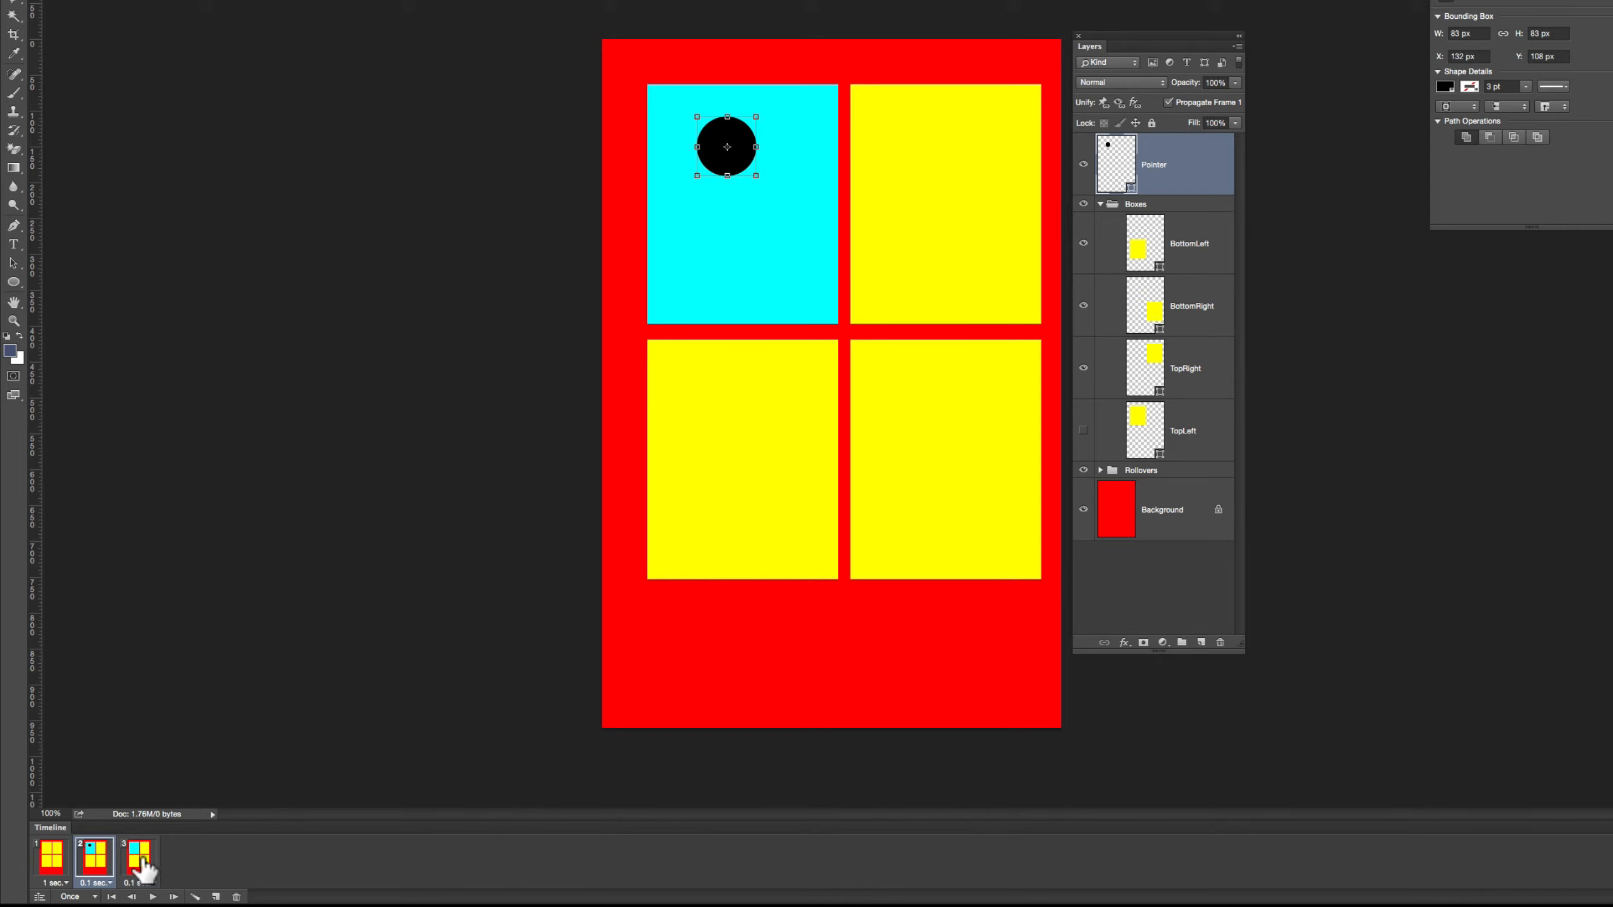
pyautogui.click(140, 859)
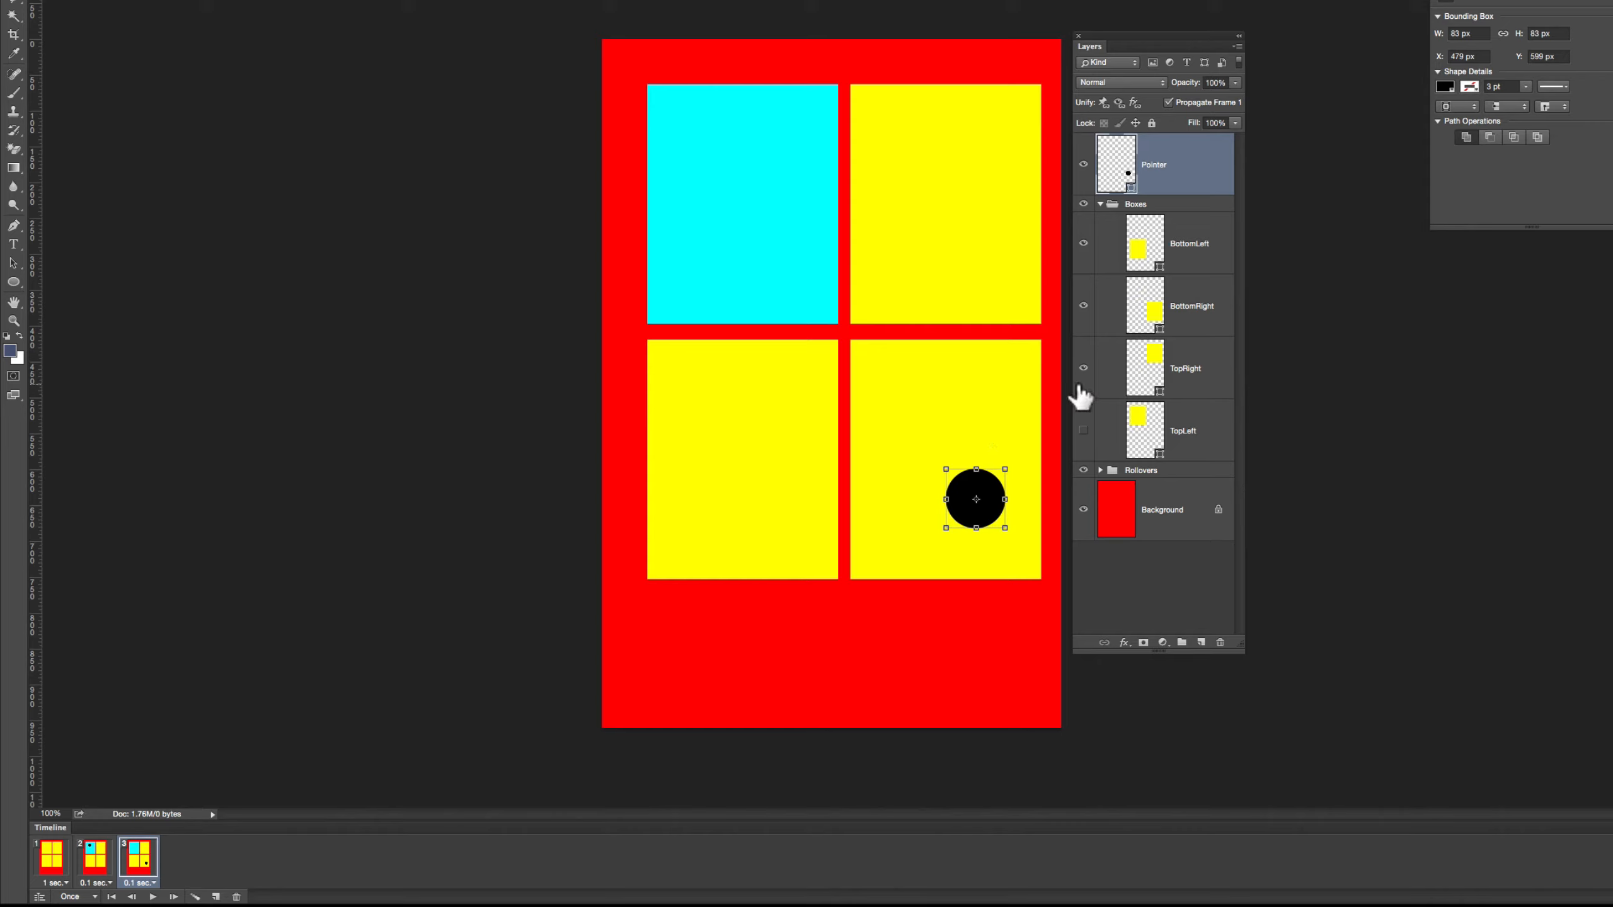
pyautogui.click(1083, 305)
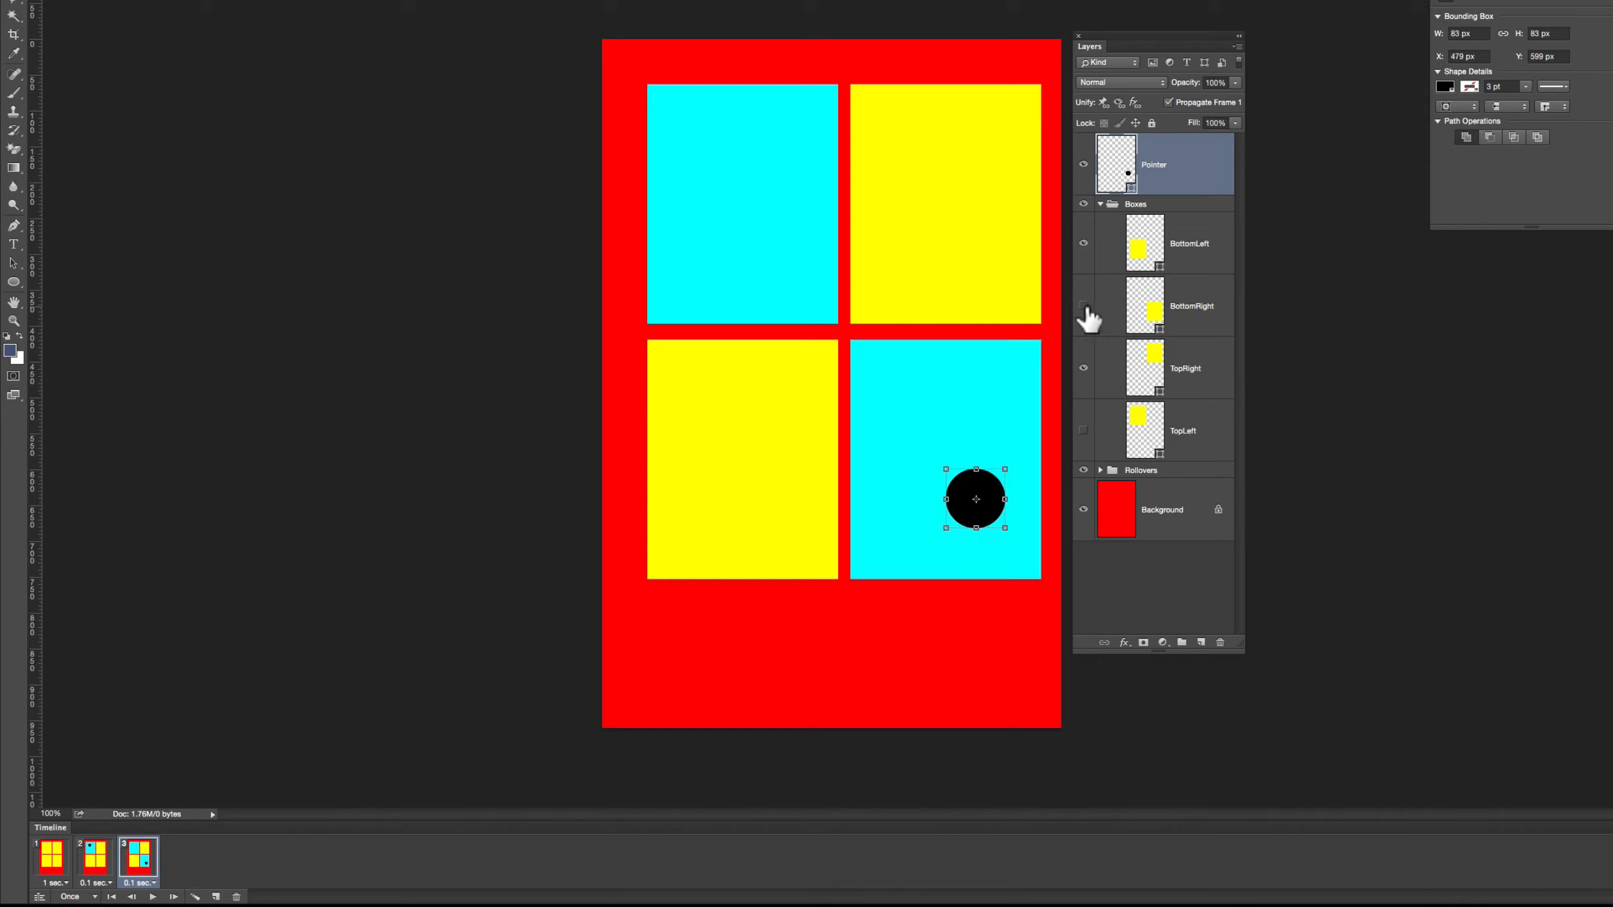
pyautogui.click(1083, 430)
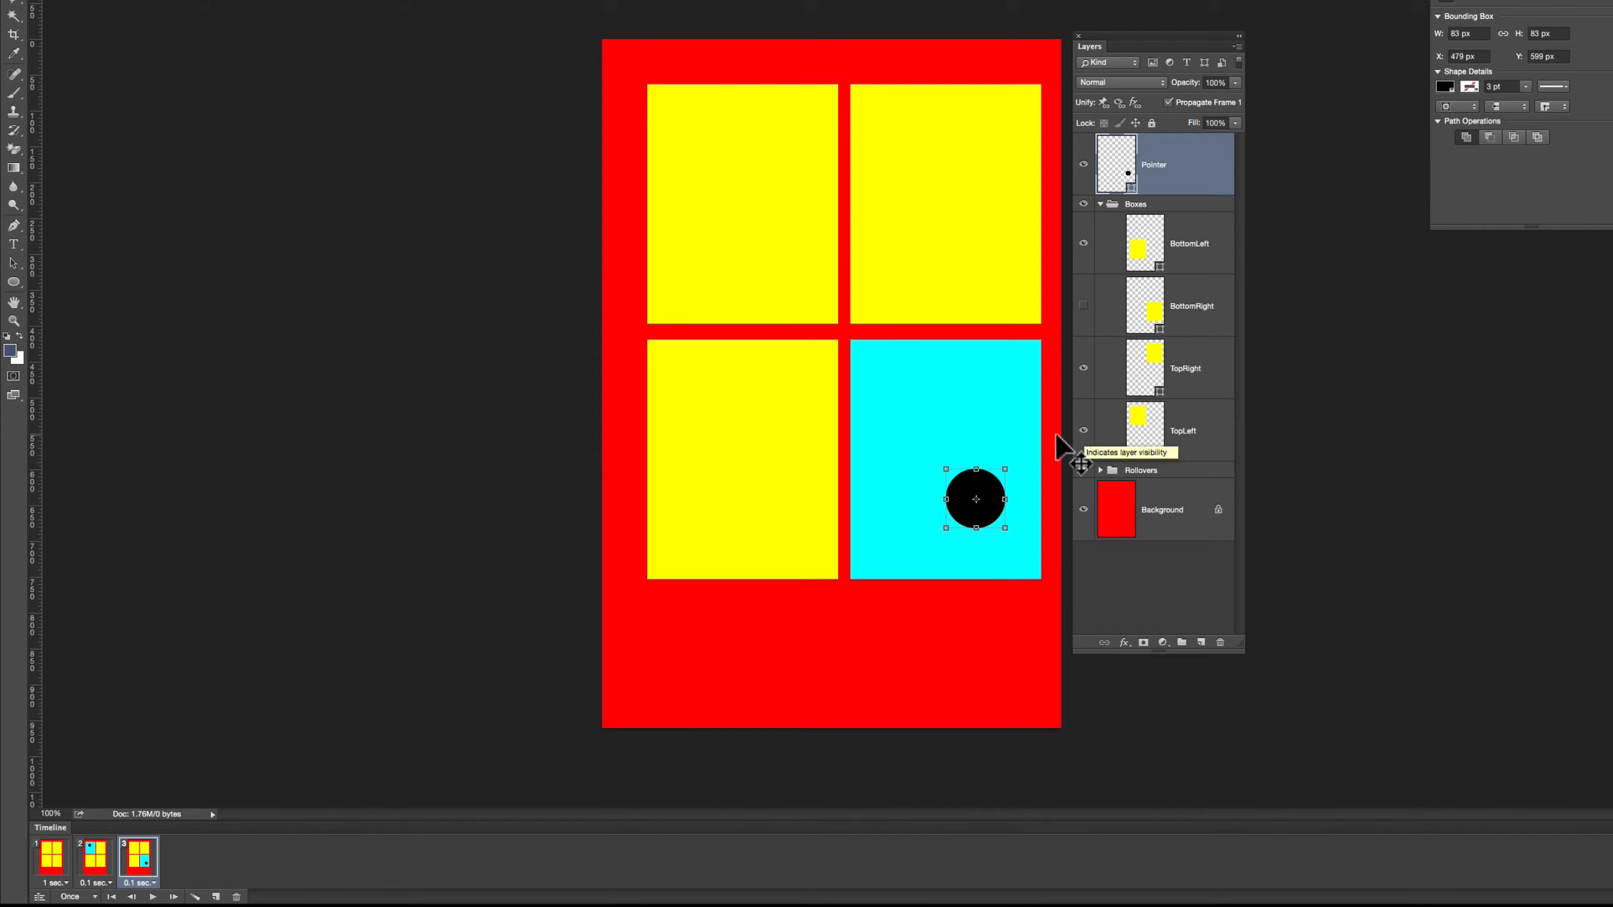
# Tween frames 2 and 3 as a selection, adding 5 frames for all layers with only the Position parameter
pyautogui.click(51, 859)
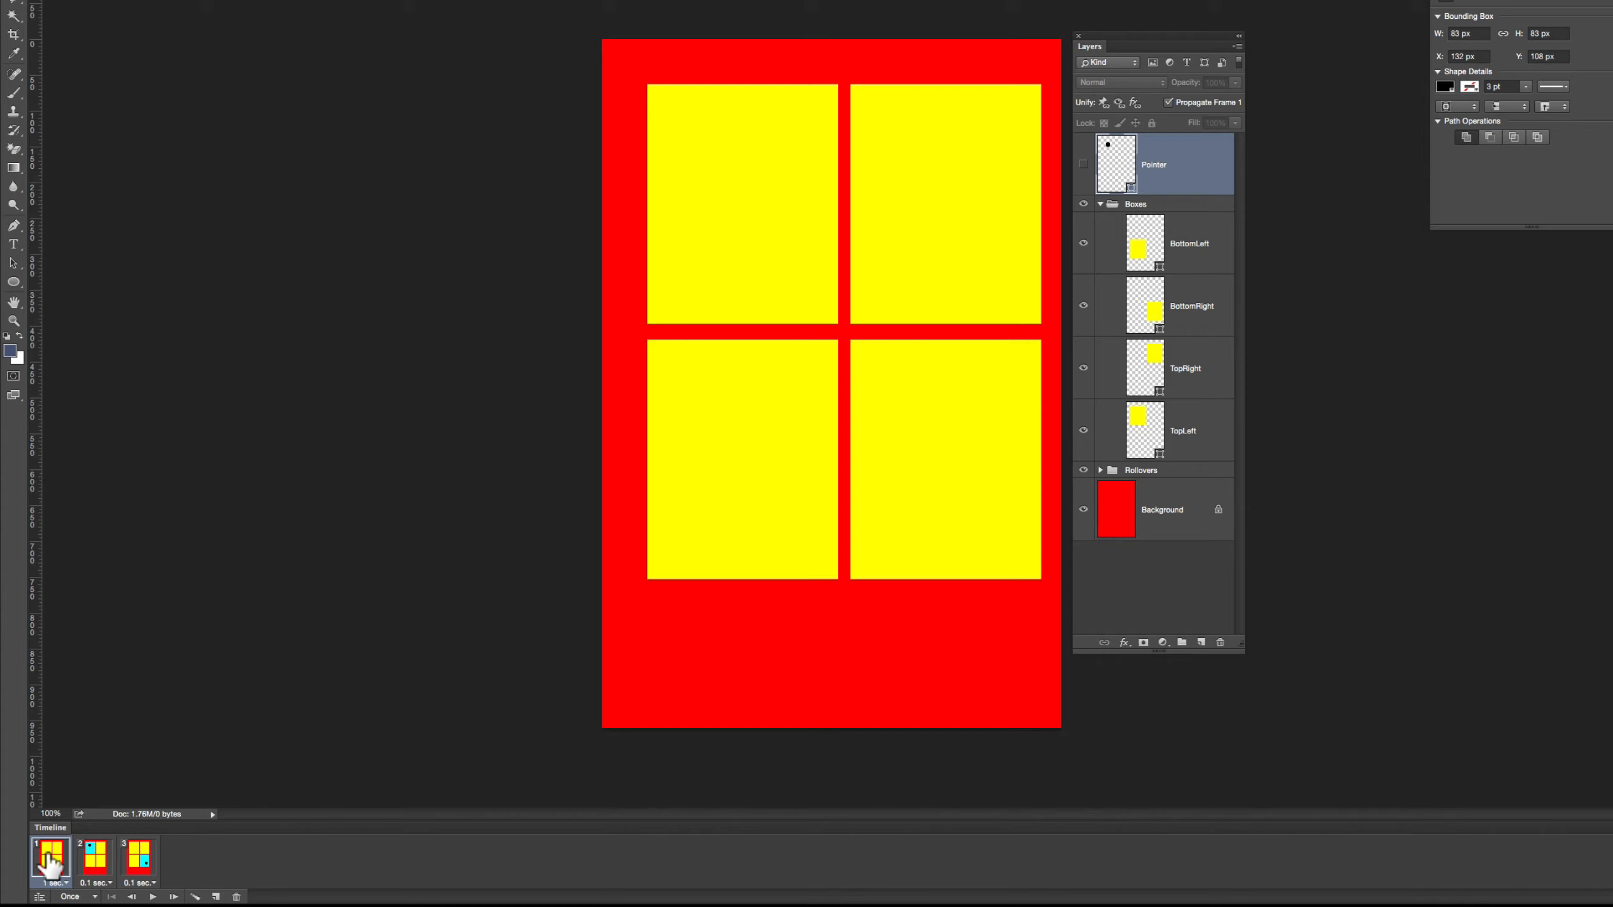
pyautogui.click(95, 859)
pyautogui.click(133, 861)
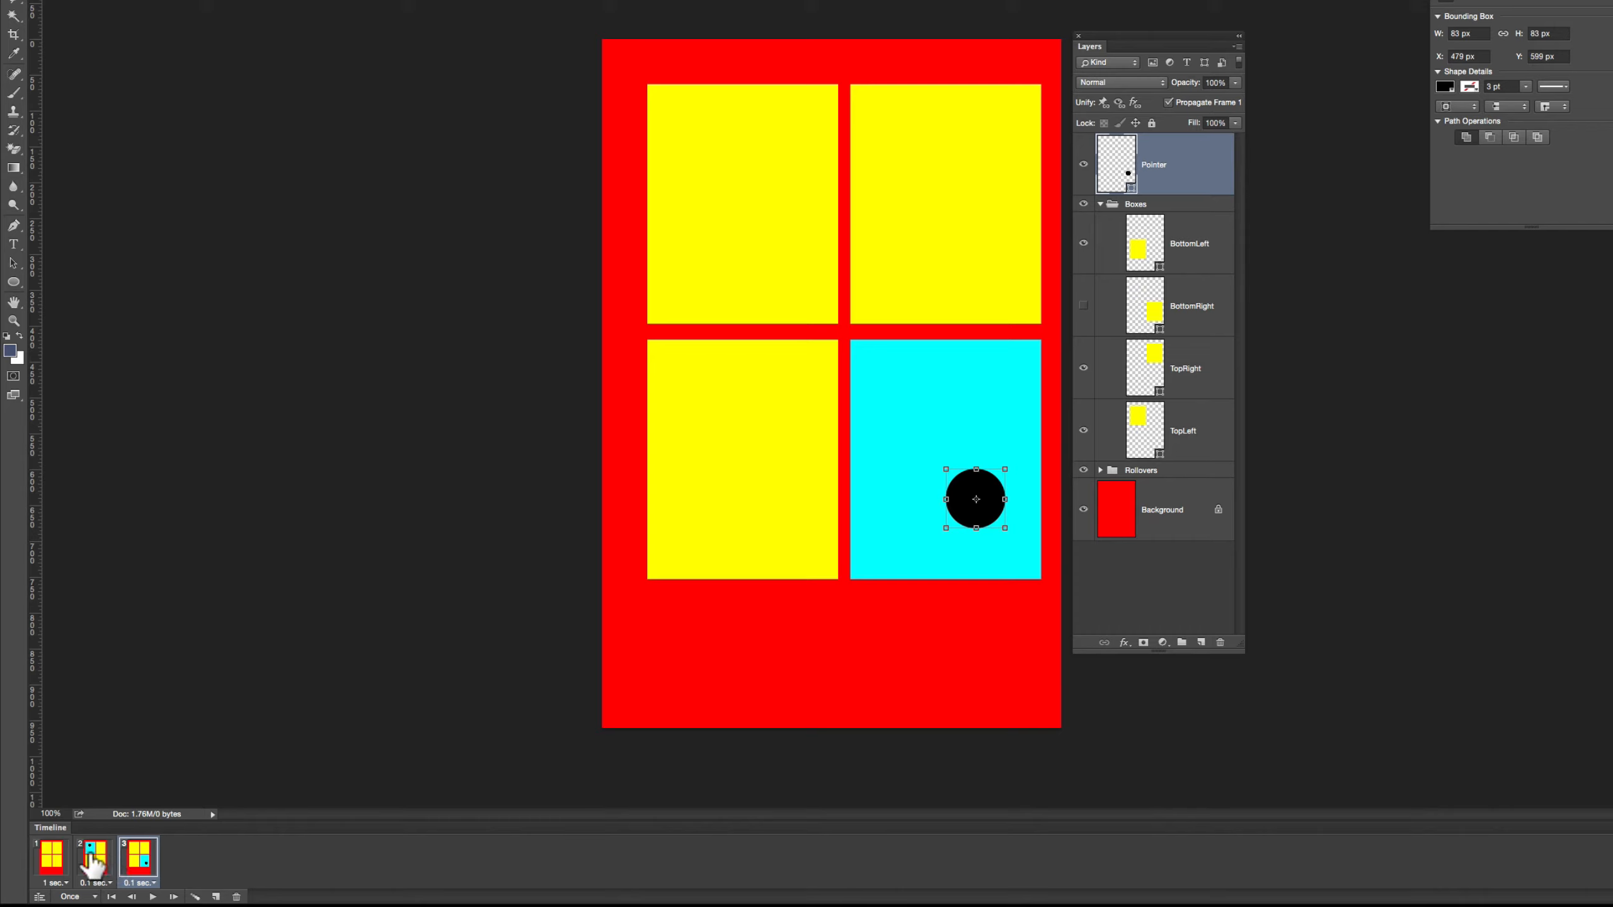
pyautogui.click(95, 858)
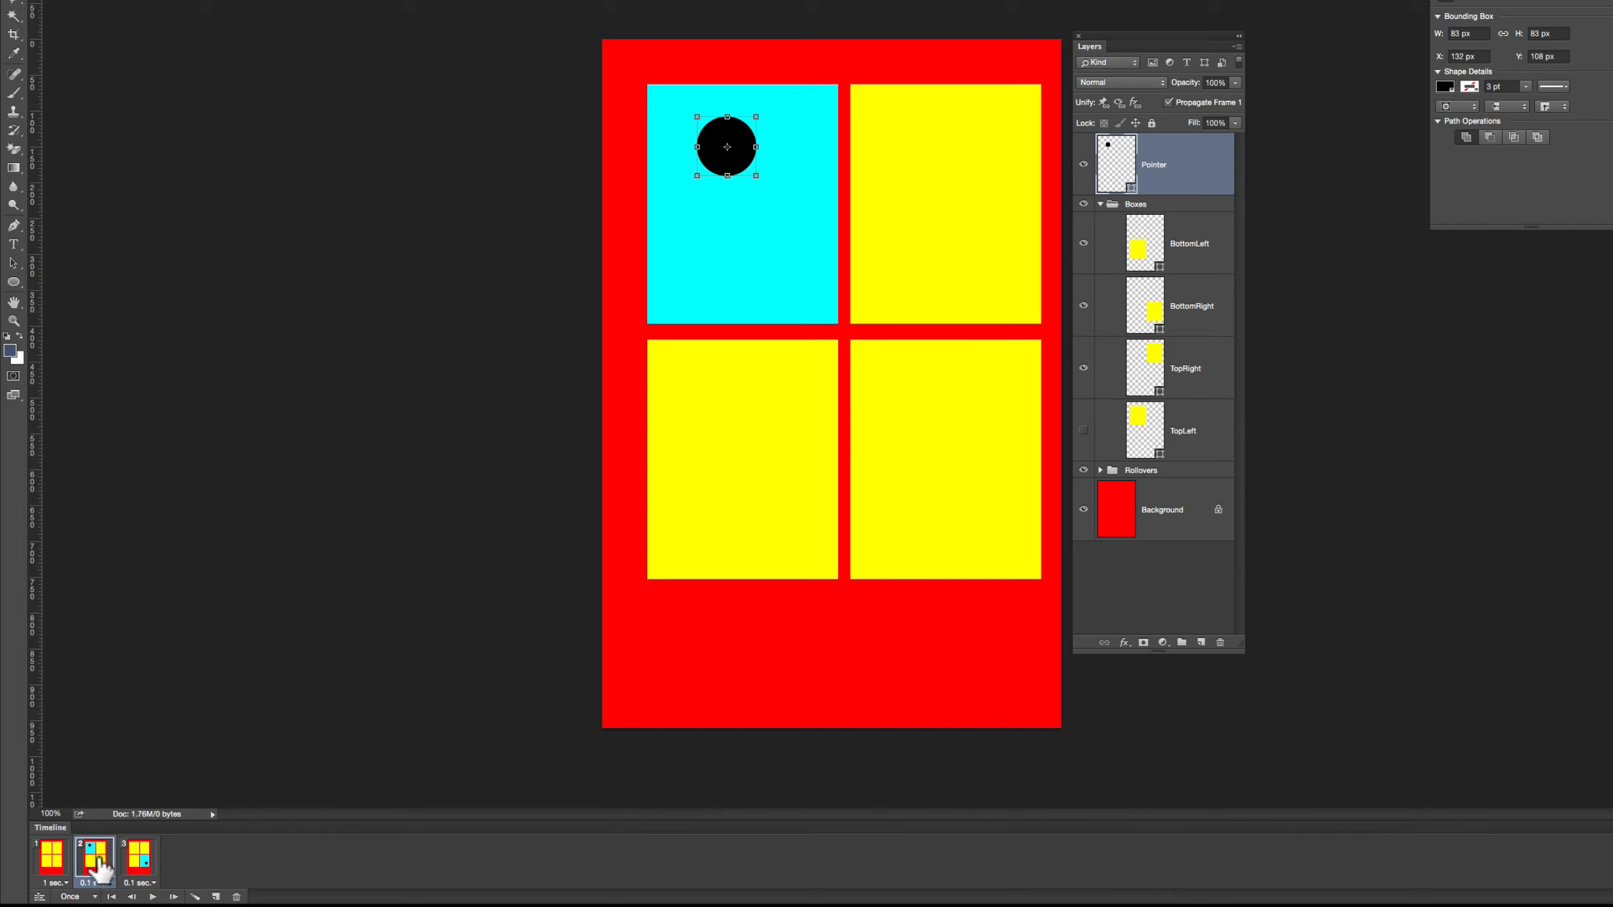
pyautogui.keyDown('shift'); pyautogui.click(146, 872); pyautogui.keyUp('shift')
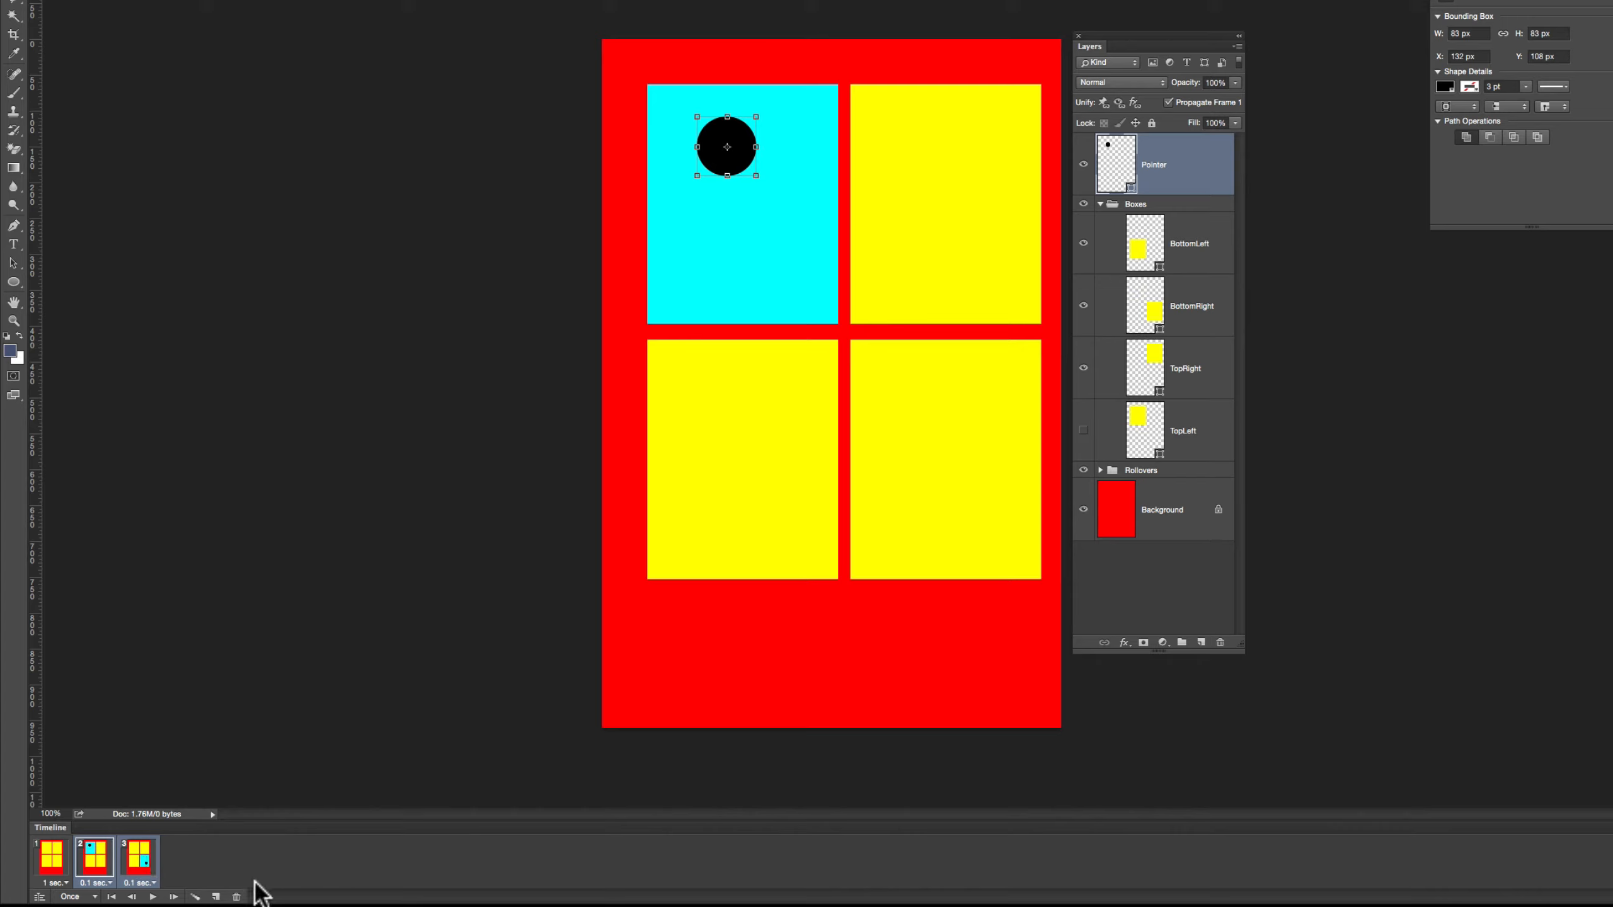
pyautogui.click(195, 897)
pyautogui.click(197, 897)
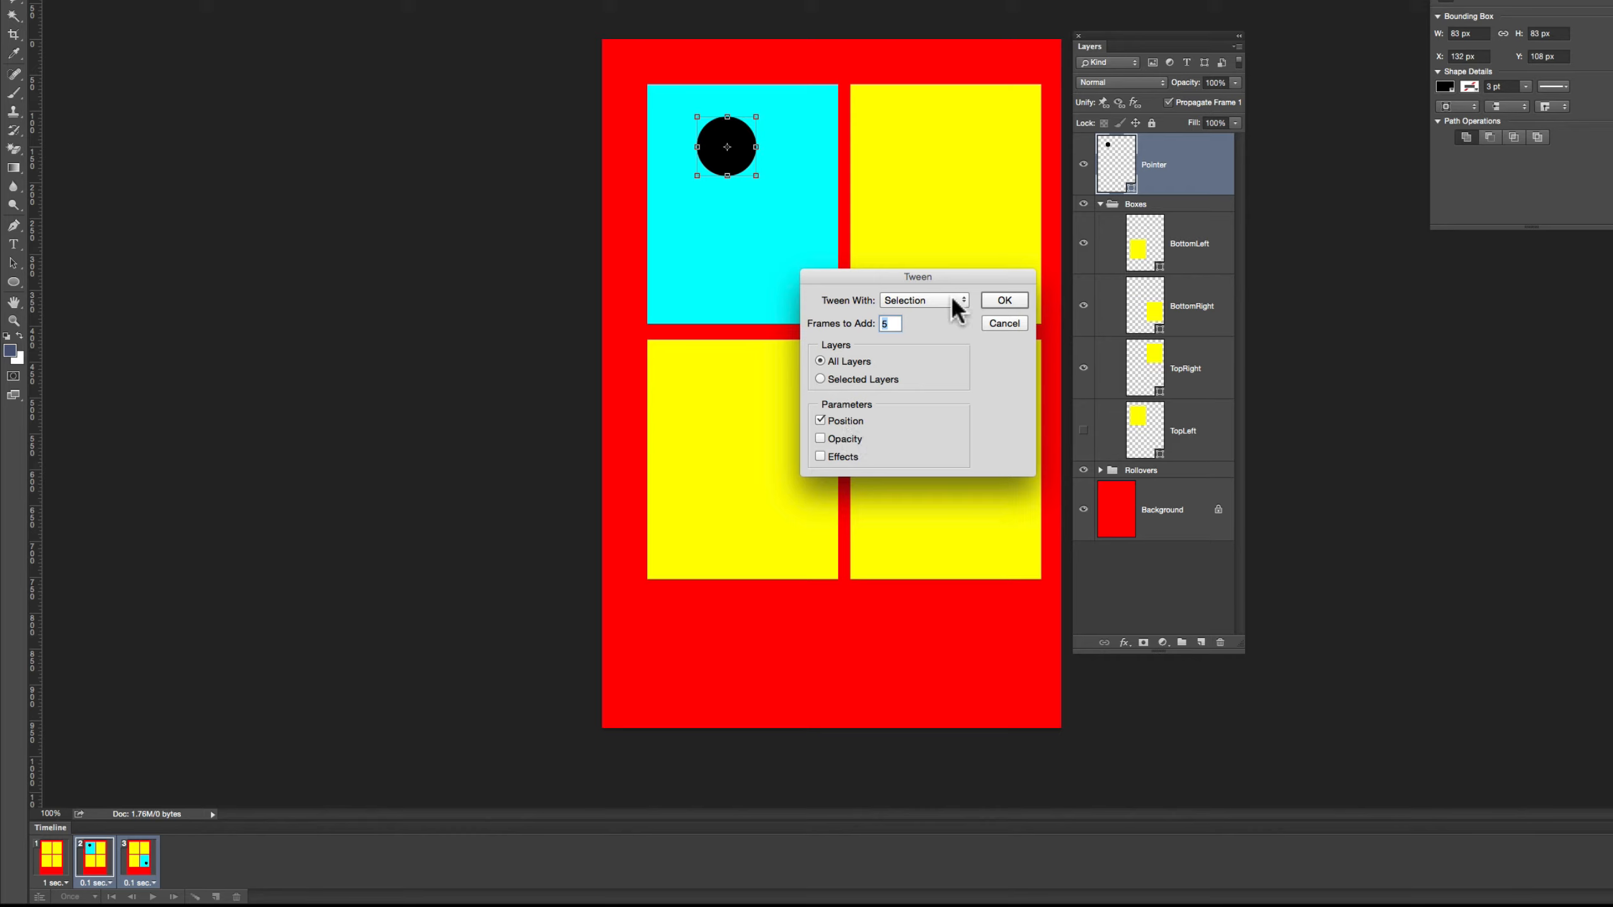
pyautogui.click(1003, 298)
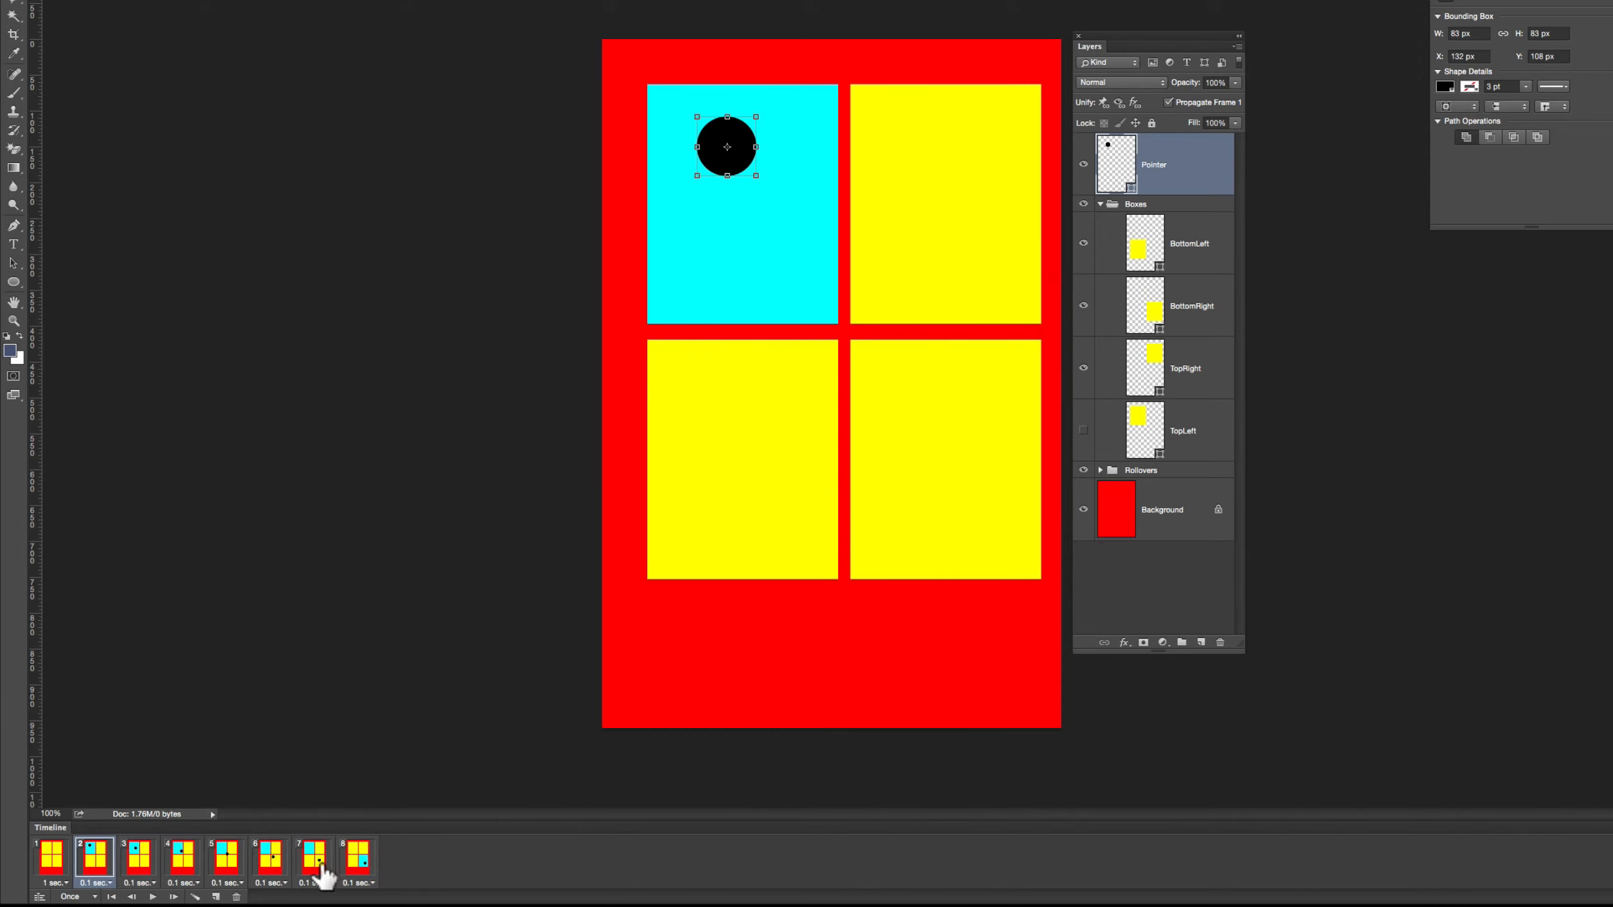
# Examine the pointer's movement frame by frame from frame 3 to 8, and play the animation from the start
pyautogui.click(138, 865)
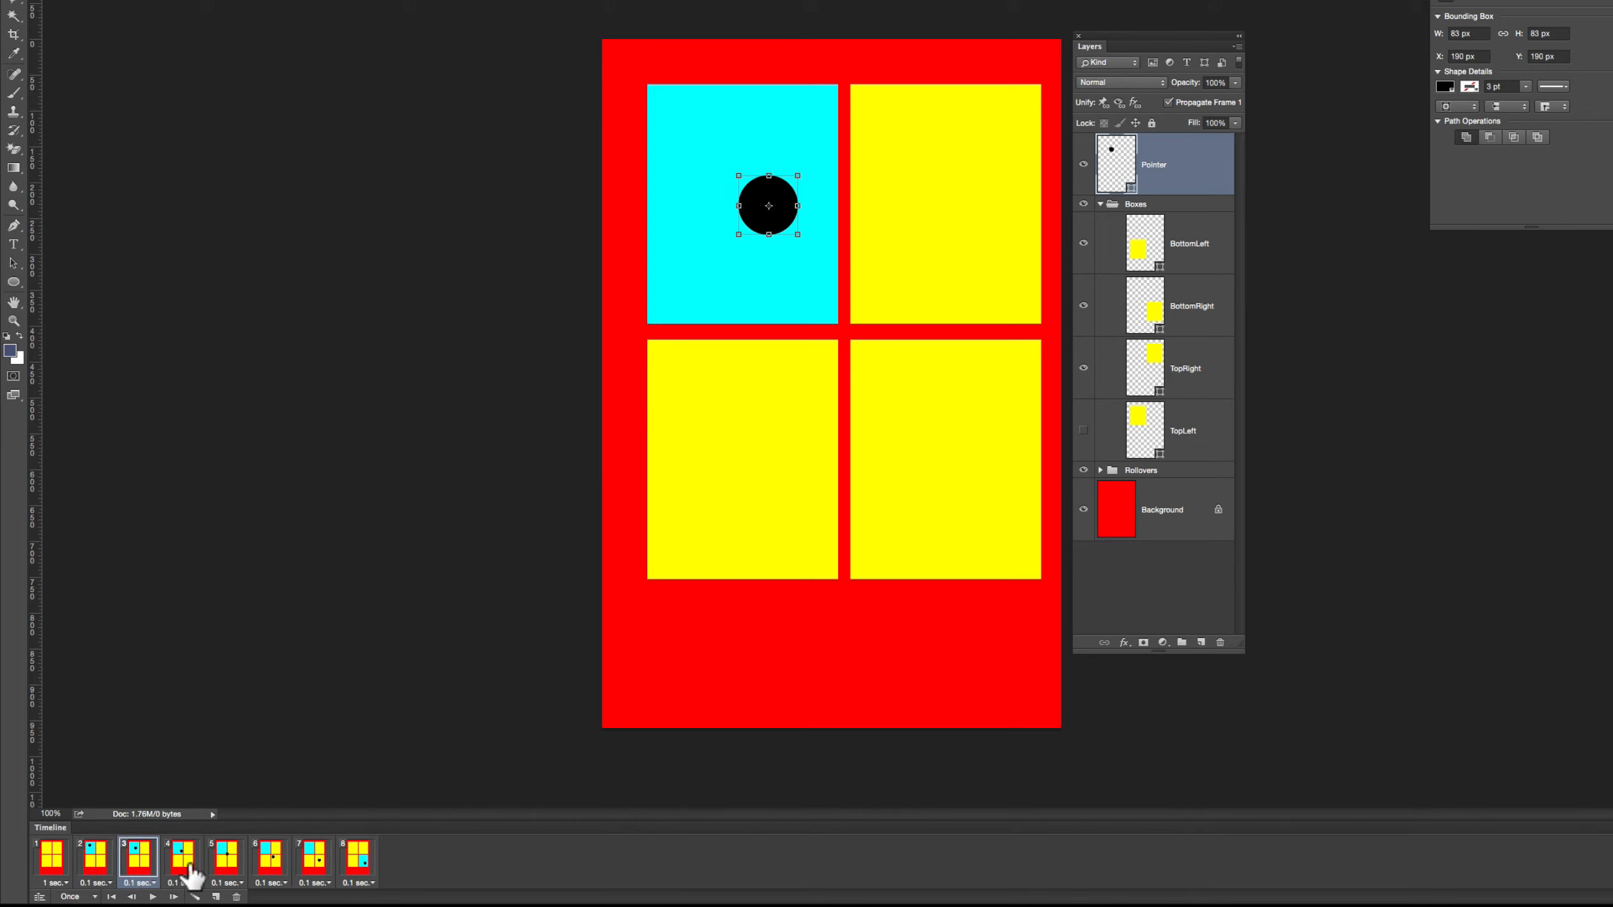
pyautogui.click(192, 867)
pyautogui.click(226, 865)
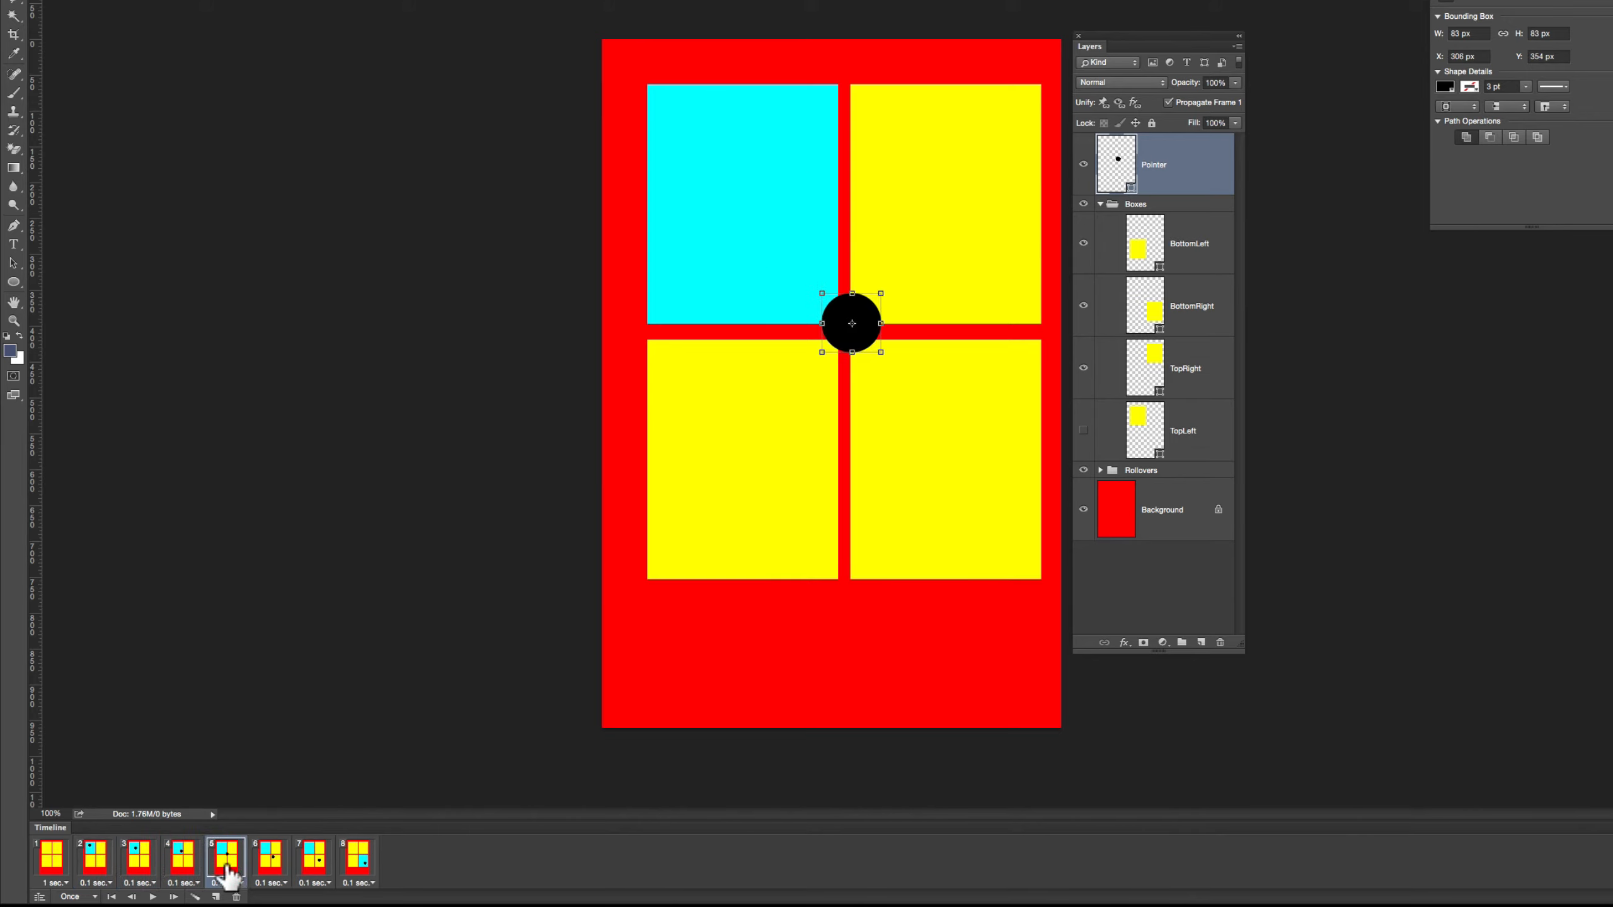
pyautogui.click(274, 865)
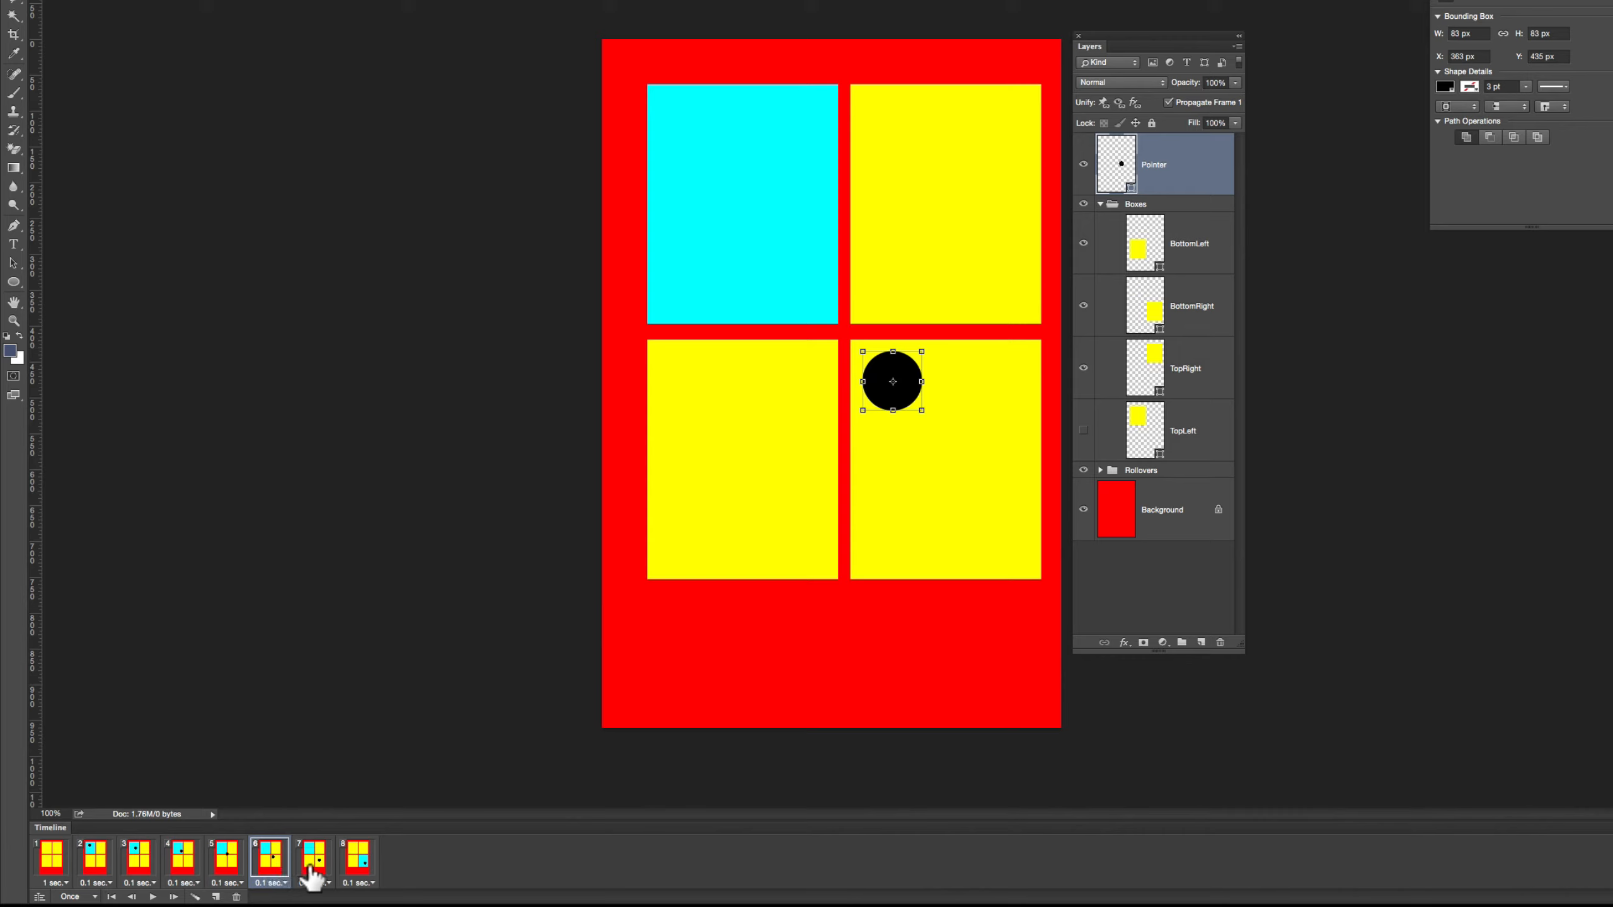
pyautogui.click(316, 870)
pyautogui.click(358, 872)
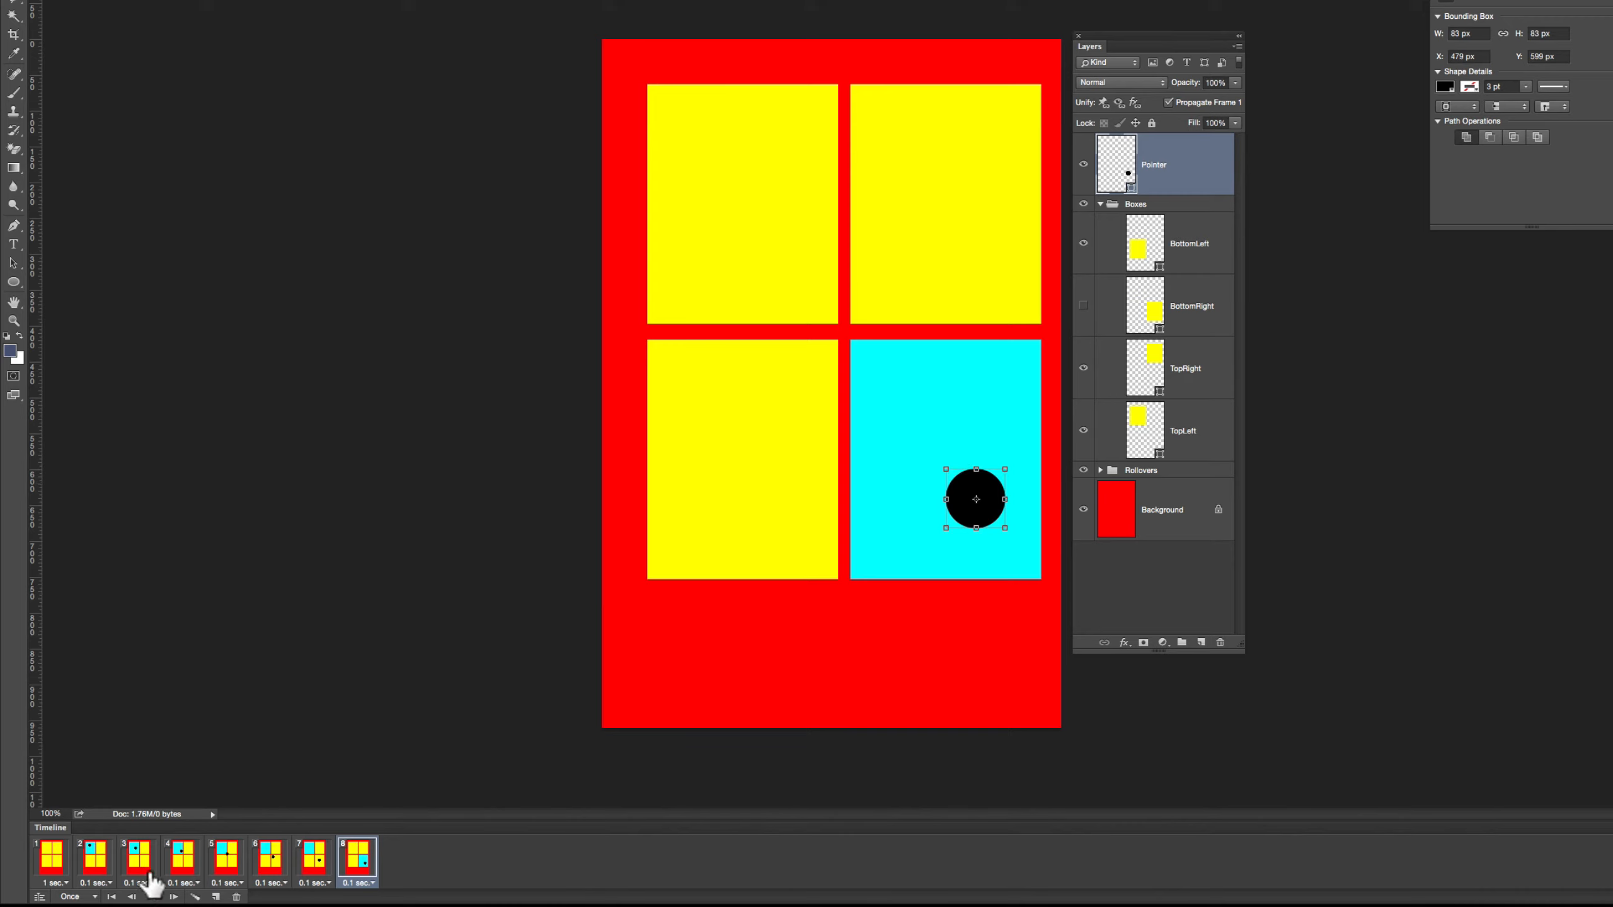
pyautogui.click(112, 897)
pyautogui.click(152, 898)
# Set frame 8's delay to 1 second, then duplicate it and set the duplicate's delay to 0.1 seconds
pyautogui.click(373, 886)
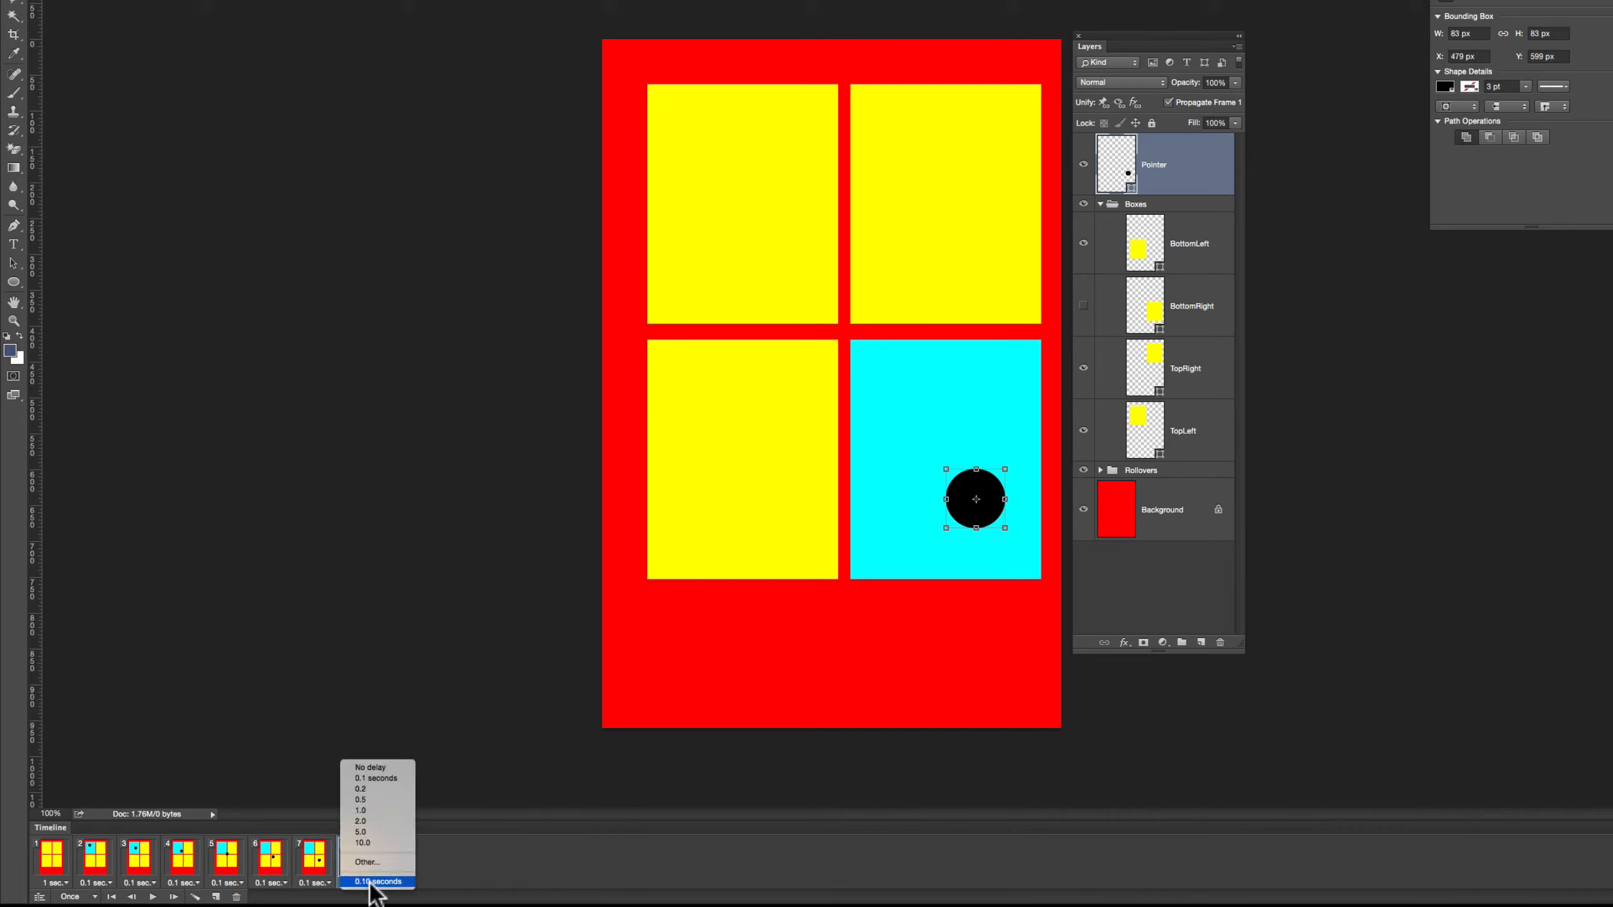
pyautogui.click(381, 810)
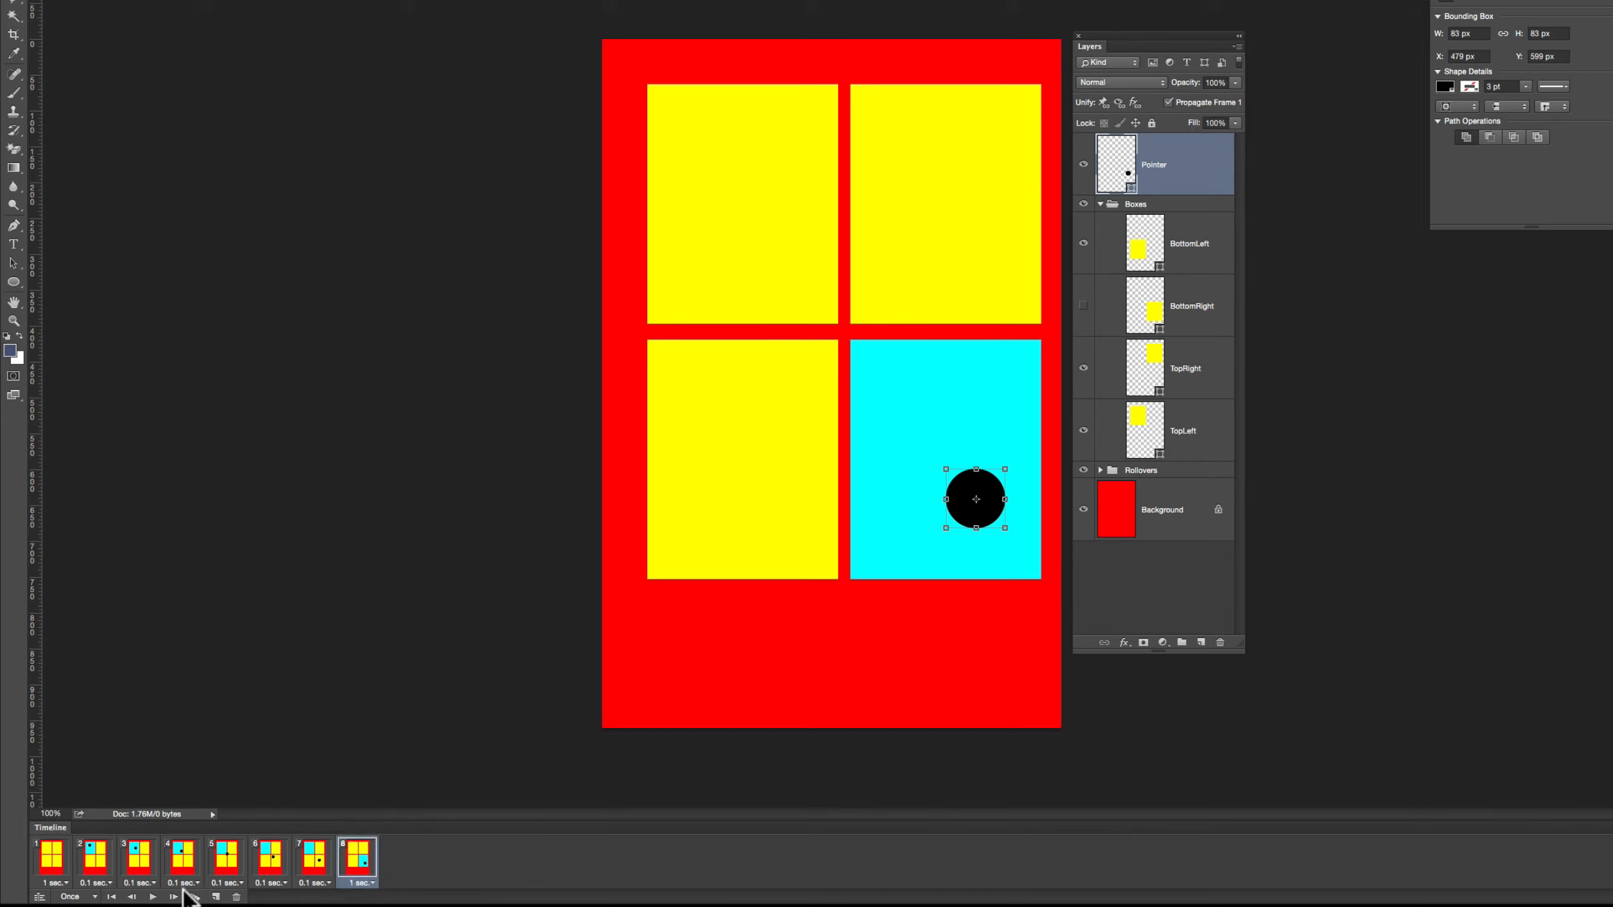
pyautogui.click(216, 897)
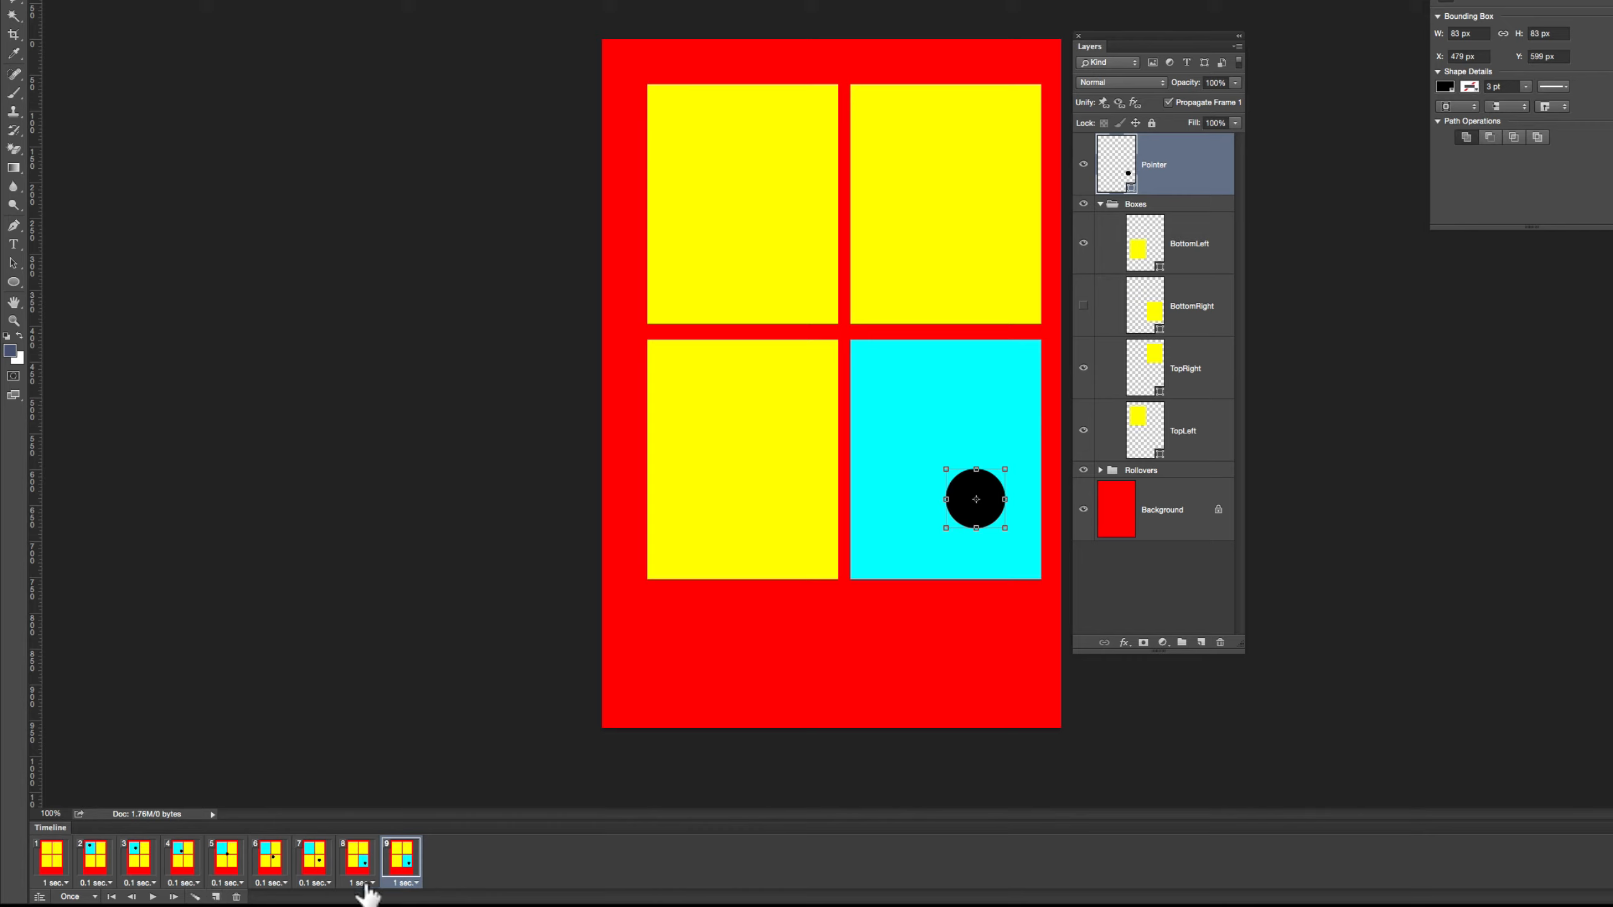
pyautogui.click(403, 884)
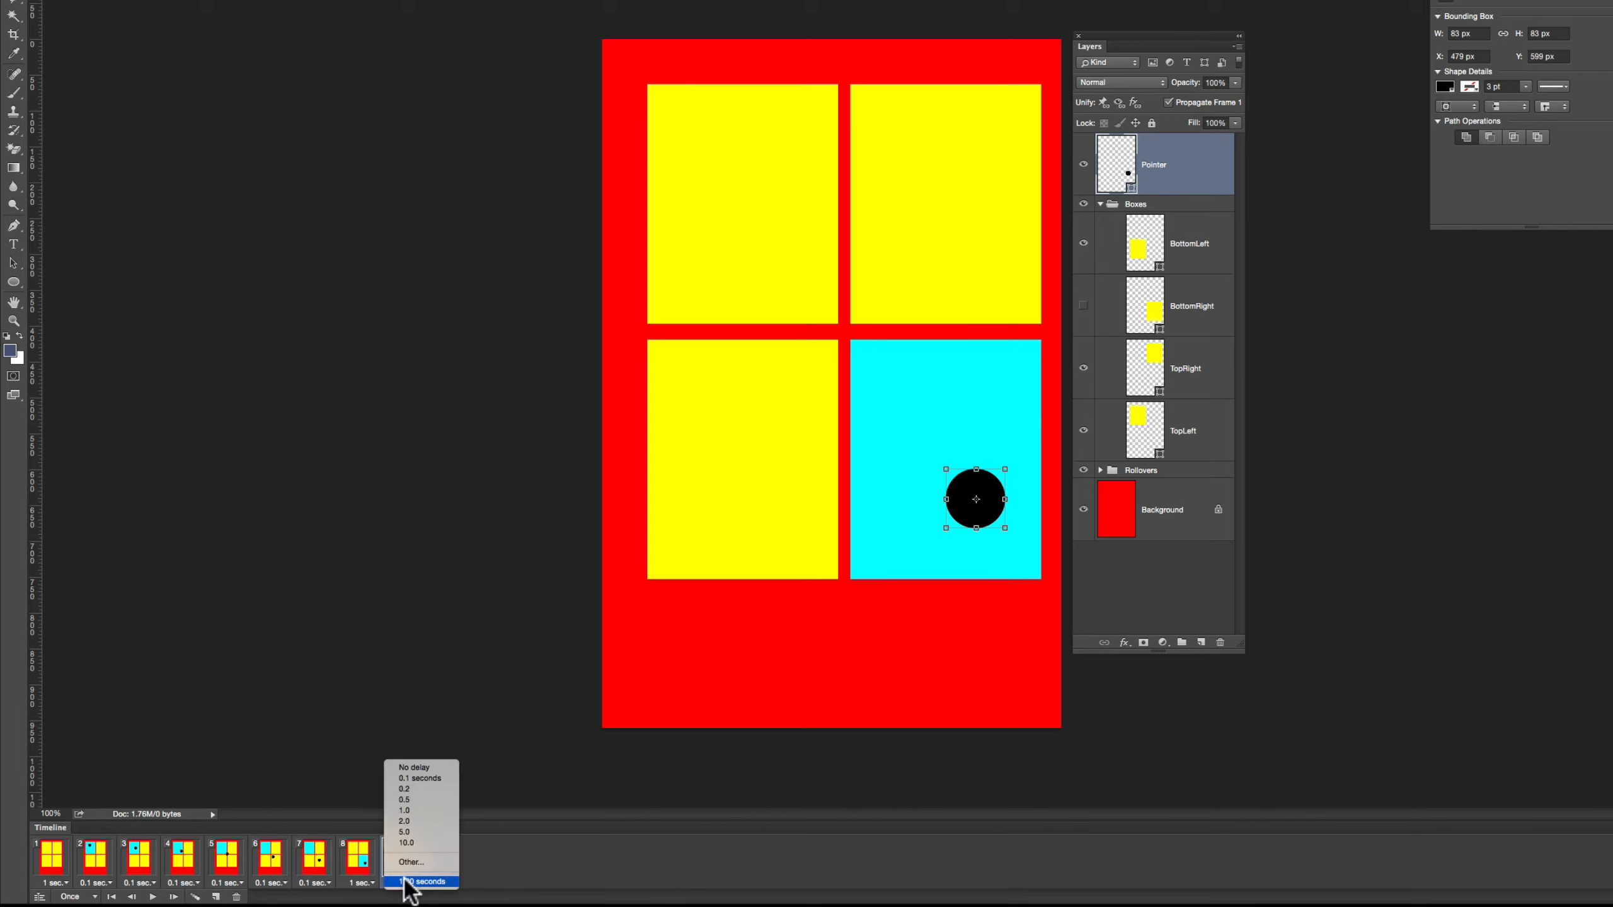
pyautogui.click(420, 779)
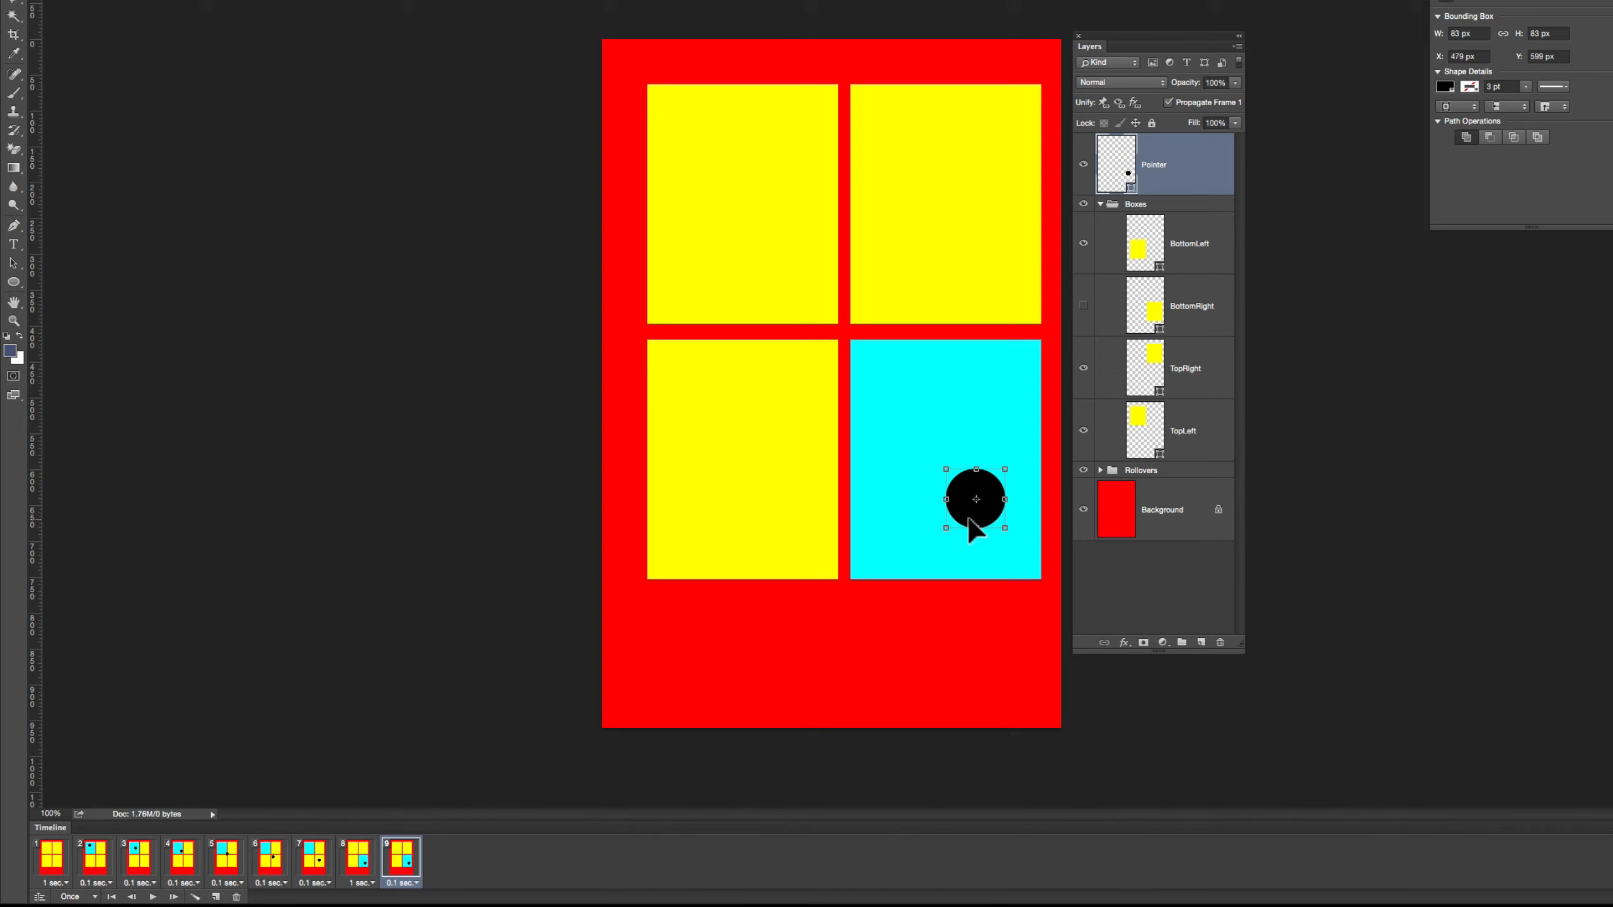
# In frame 9, move the black pointer into the bottom-left box at about X 138, Y 597 px, show BottomRight and hide BottomLeft
pyautogui.moveTo(970, 519); pyautogui.dragTo(724, 517)
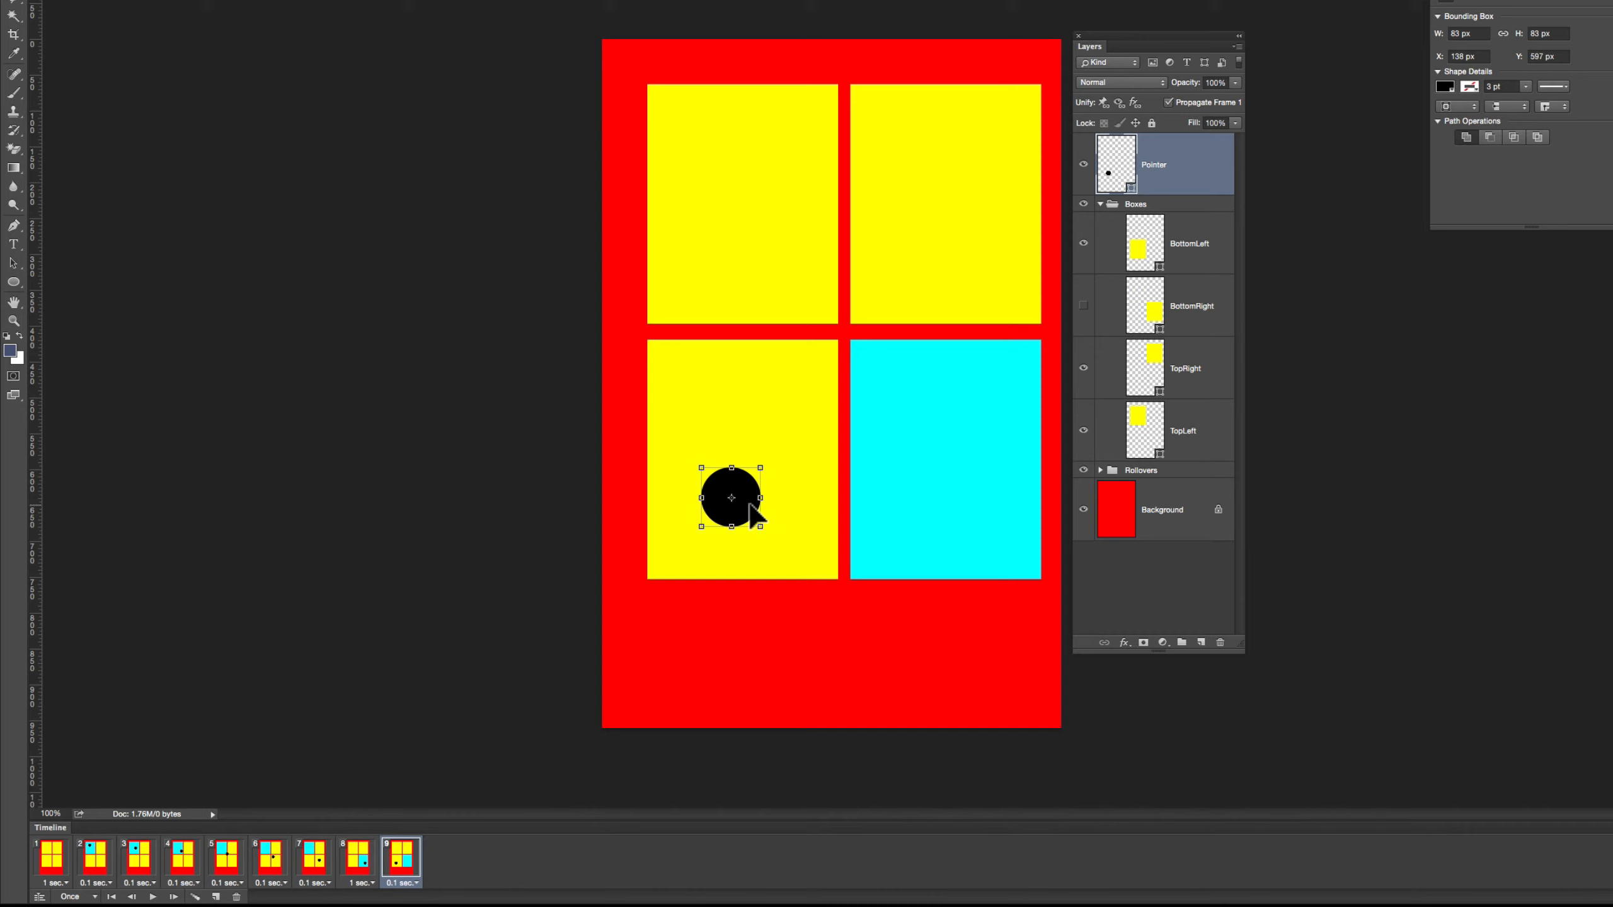
pyautogui.click(1083, 307)
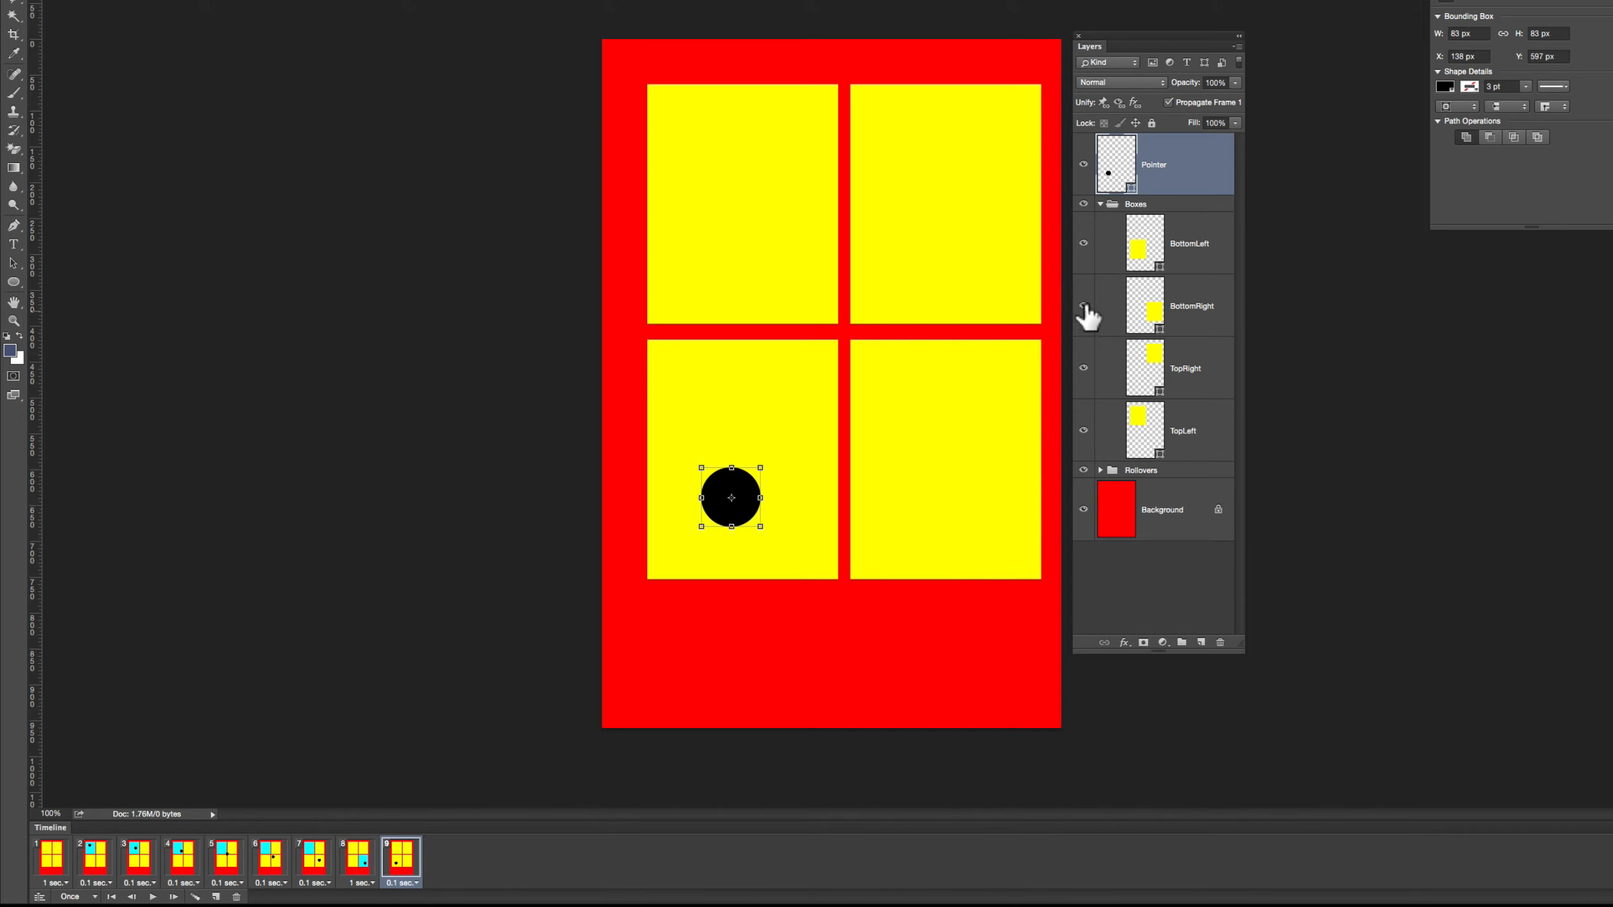
pyautogui.click(1083, 243)
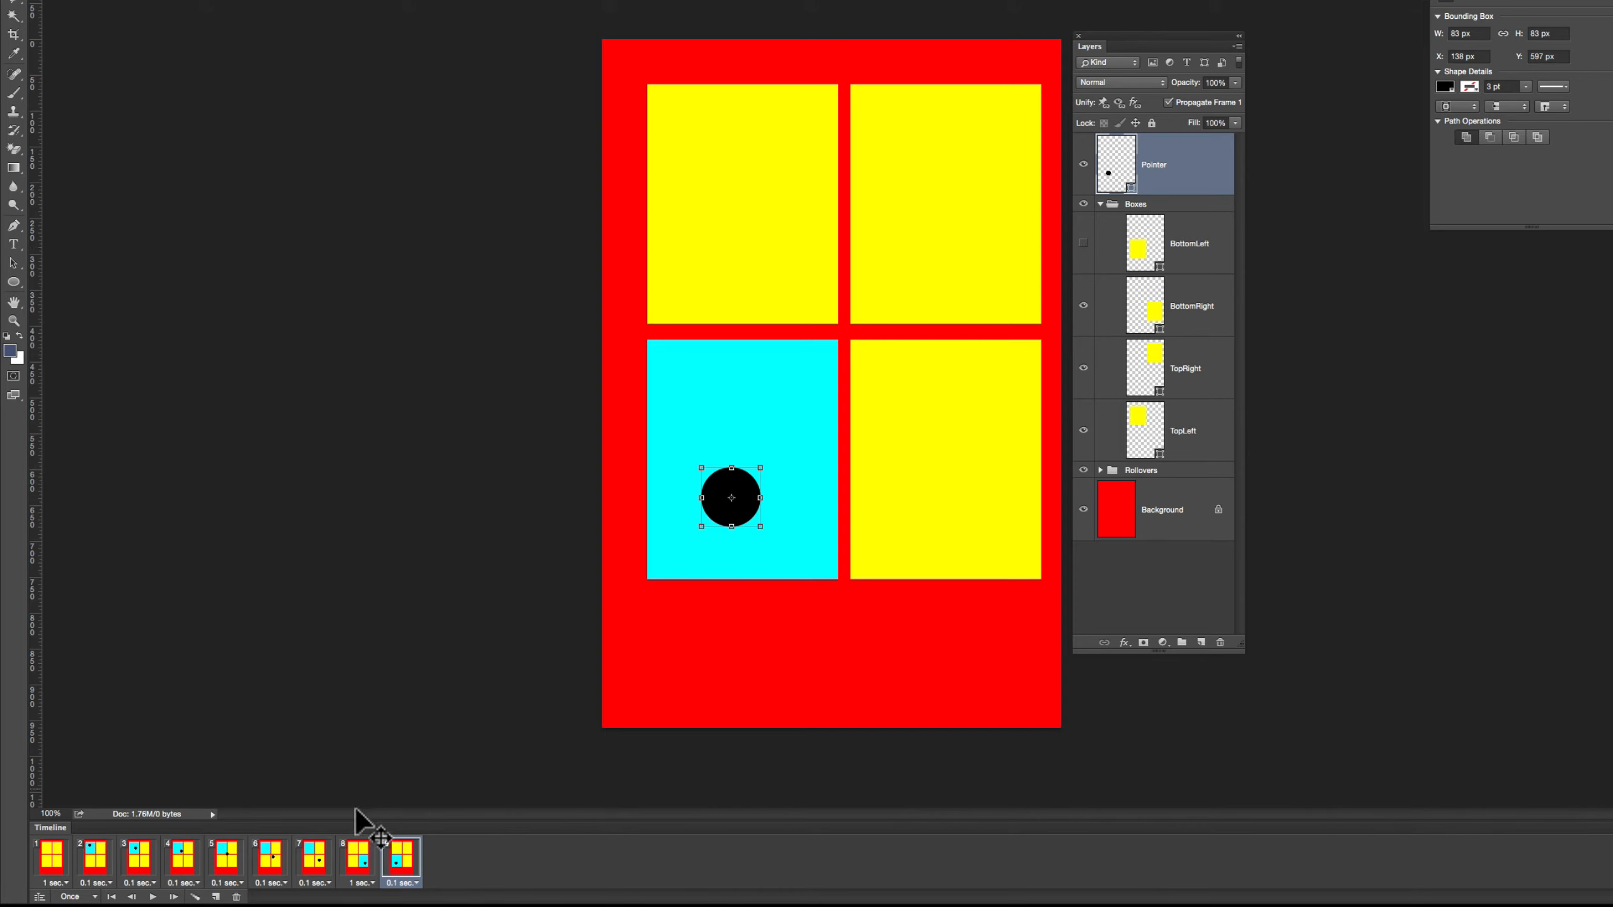
# Tween frames 8 and 9 as a selection, adding 5 frames for all layers with only the Position parameter
pyautogui.click(356, 858)
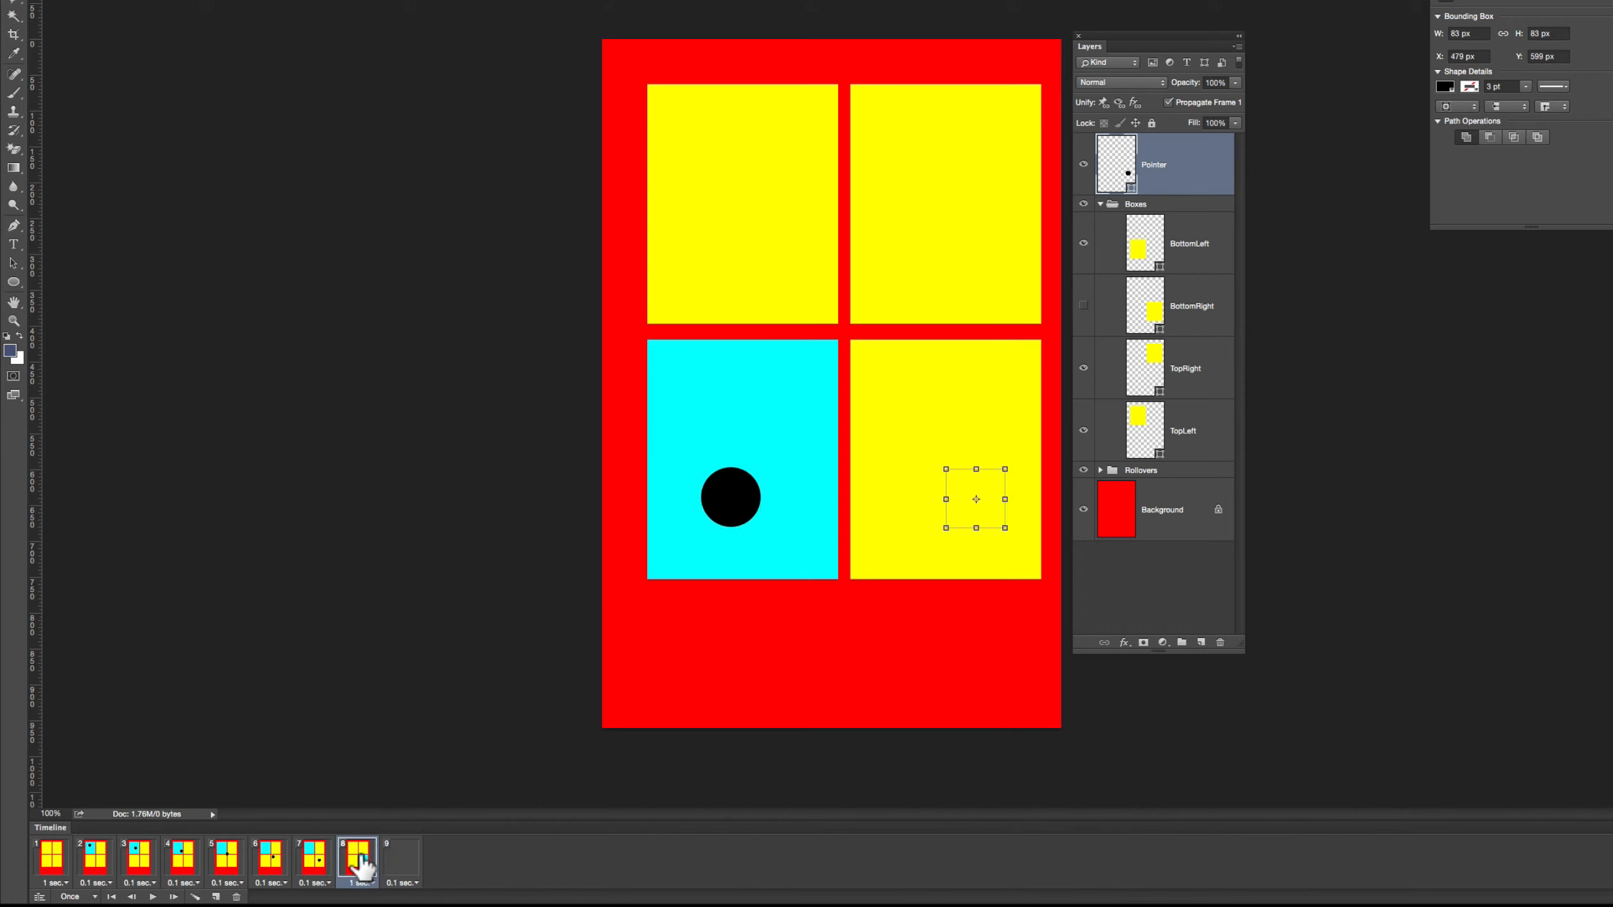
pyautogui.keyDown('shift'); pyautogui.click(402, 858); pyautogui.keyUp('shift')
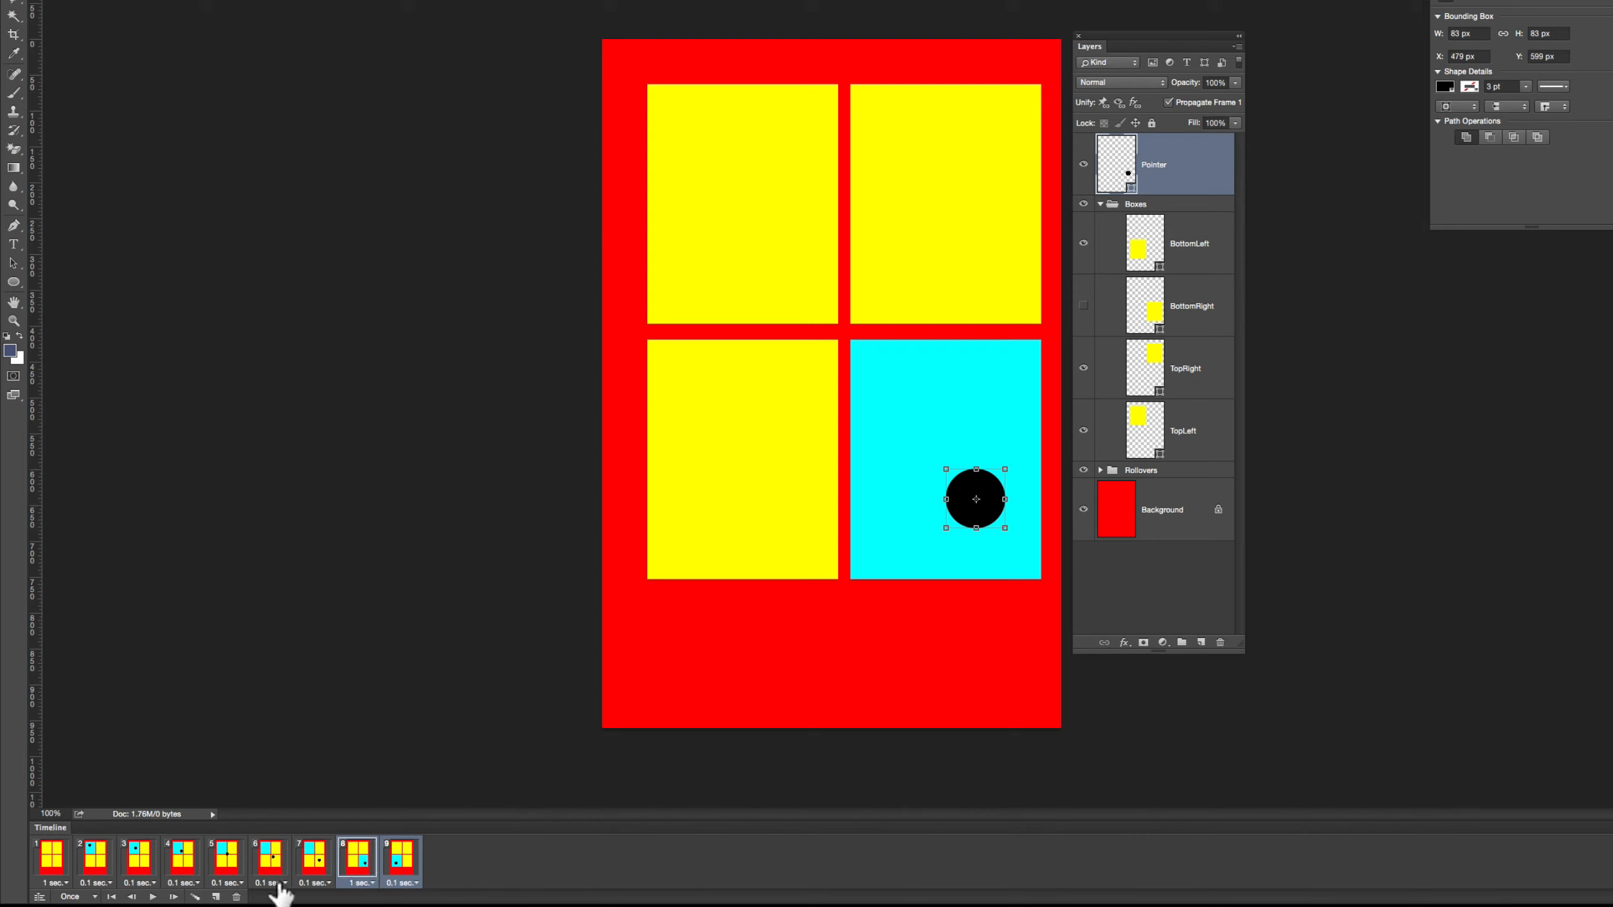
pyautogui.click(195, 896)
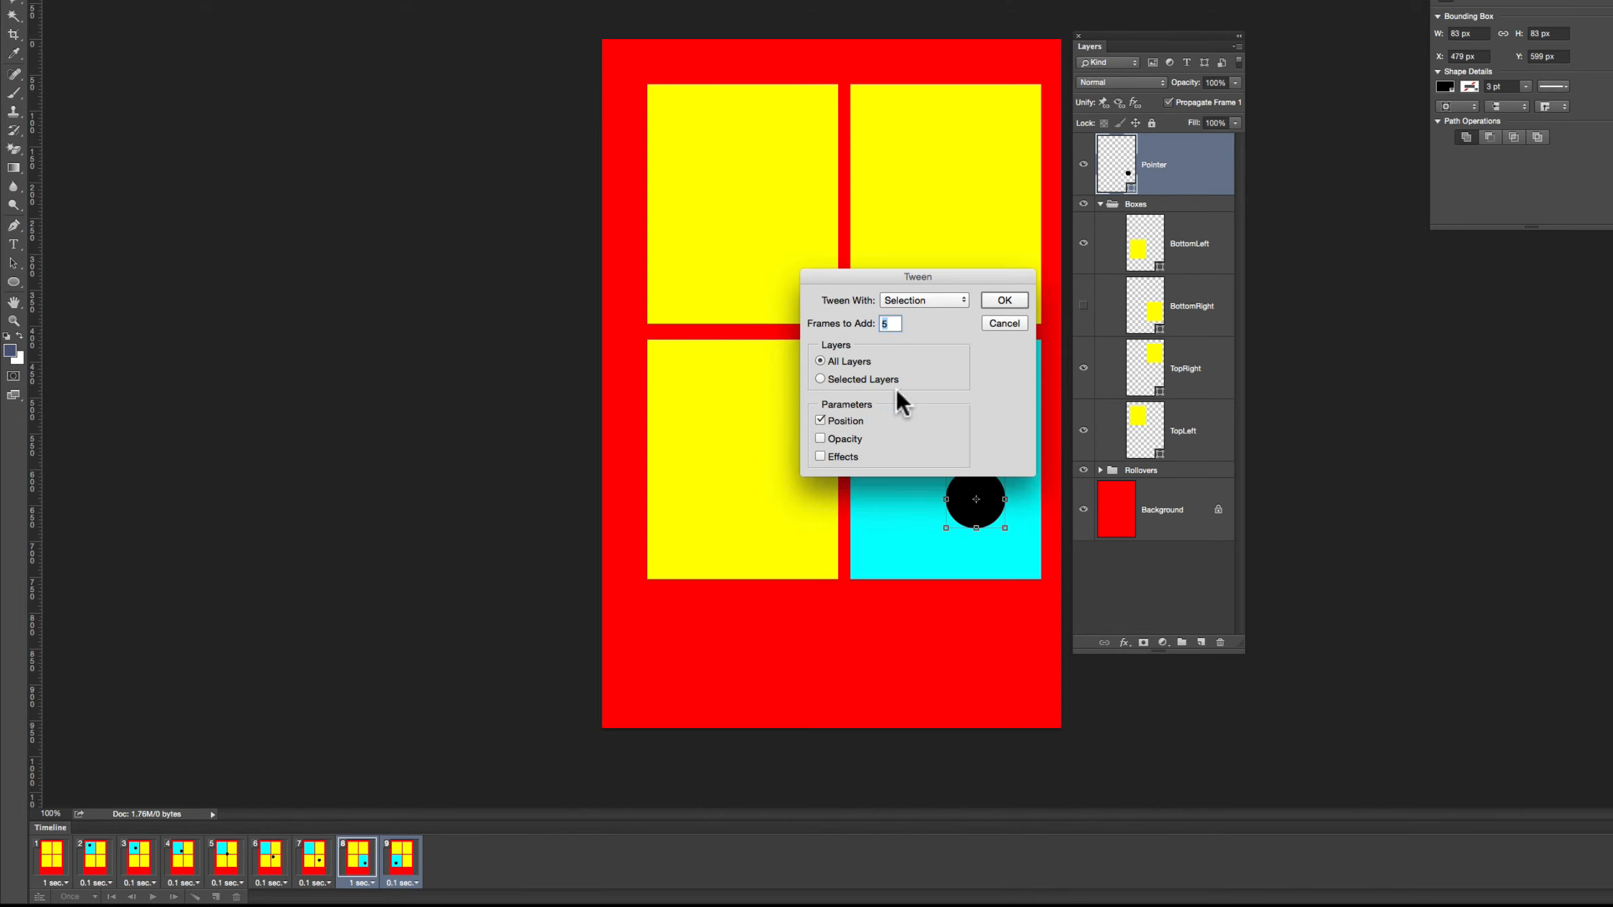
pyautogui.click(997, 299)
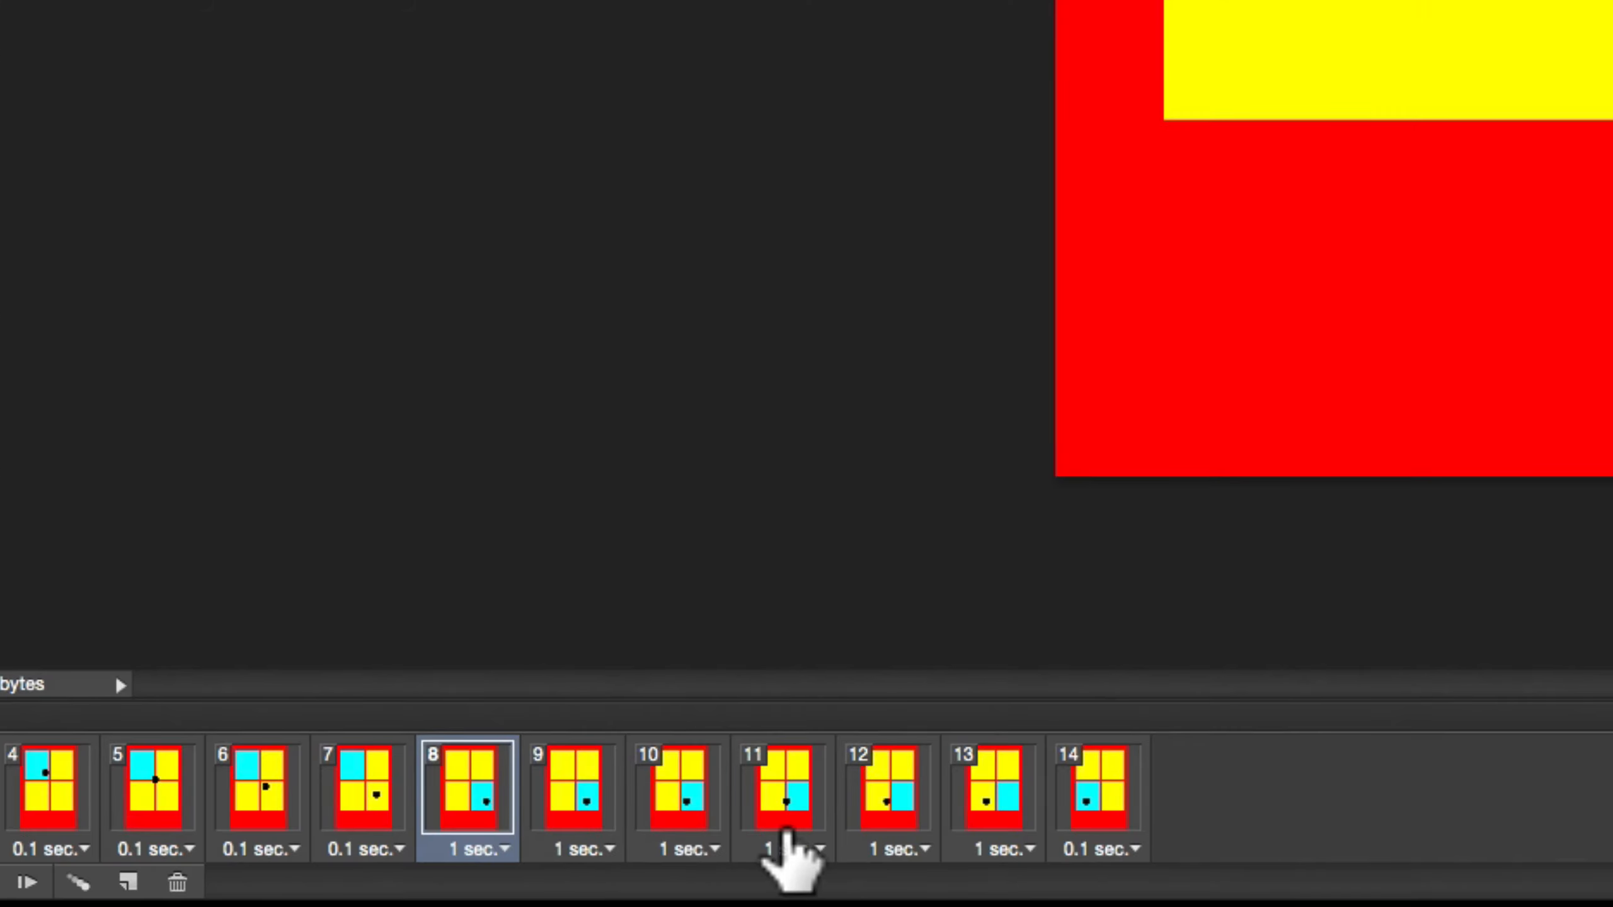
# Examine the tweened pointer movement frame by frame from frame 9 to frame 14
pyautogui.click(599, 815)
pyautogui.click(661, 813)
pyautogui.click(768, 813)
pyautogui.click(867, 813)
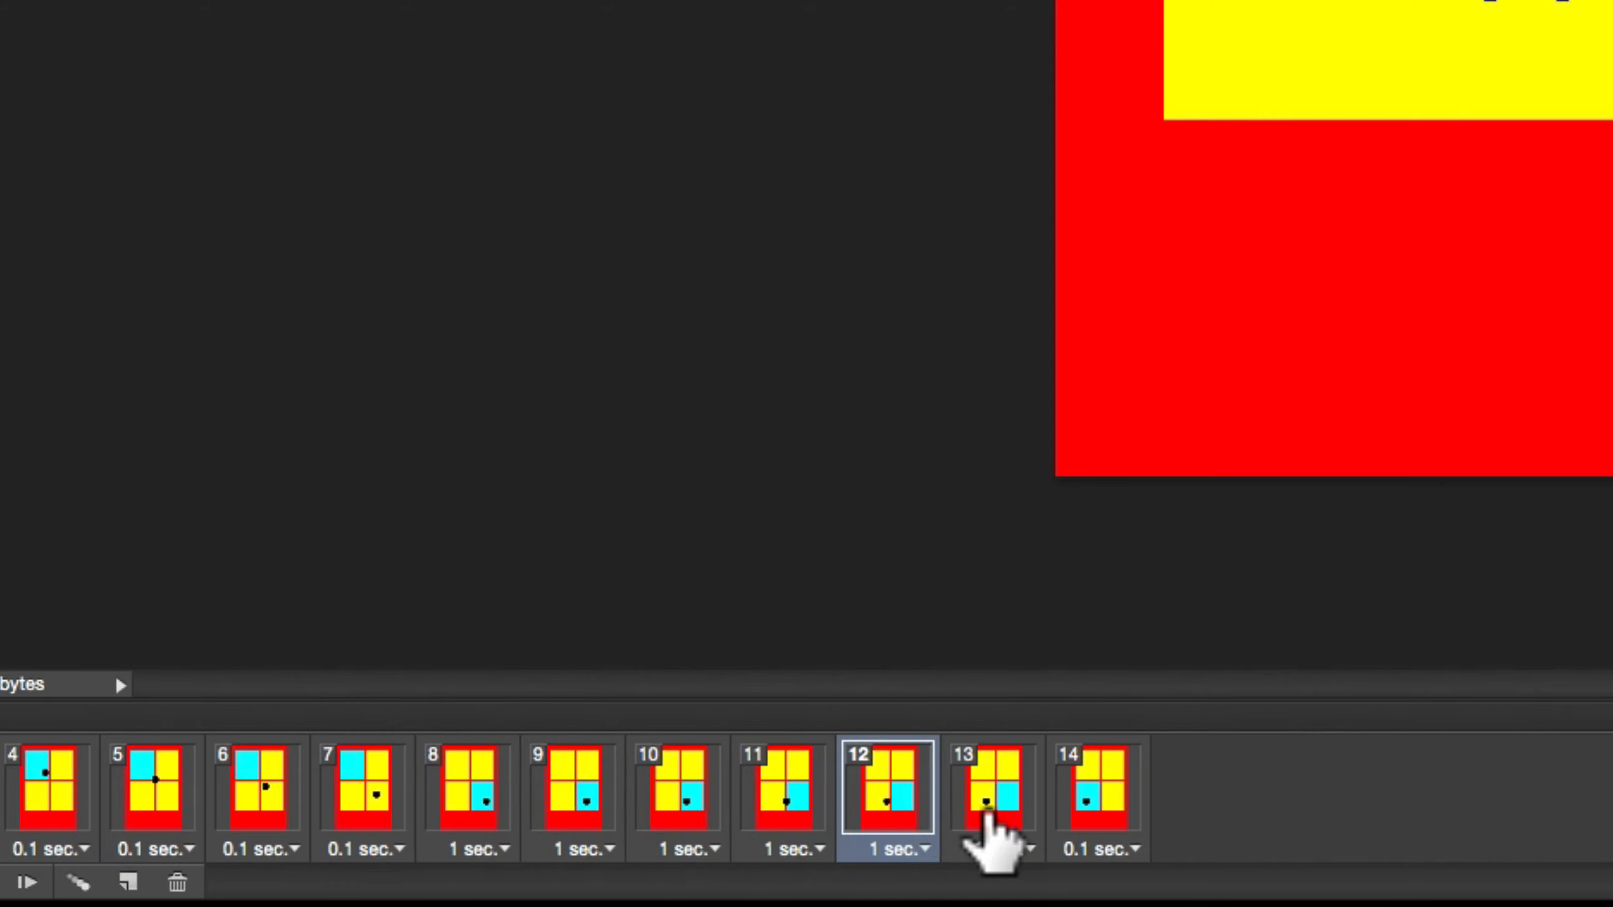
pyautogui.click(988, 823)
pyautogui.click(1091, 826)
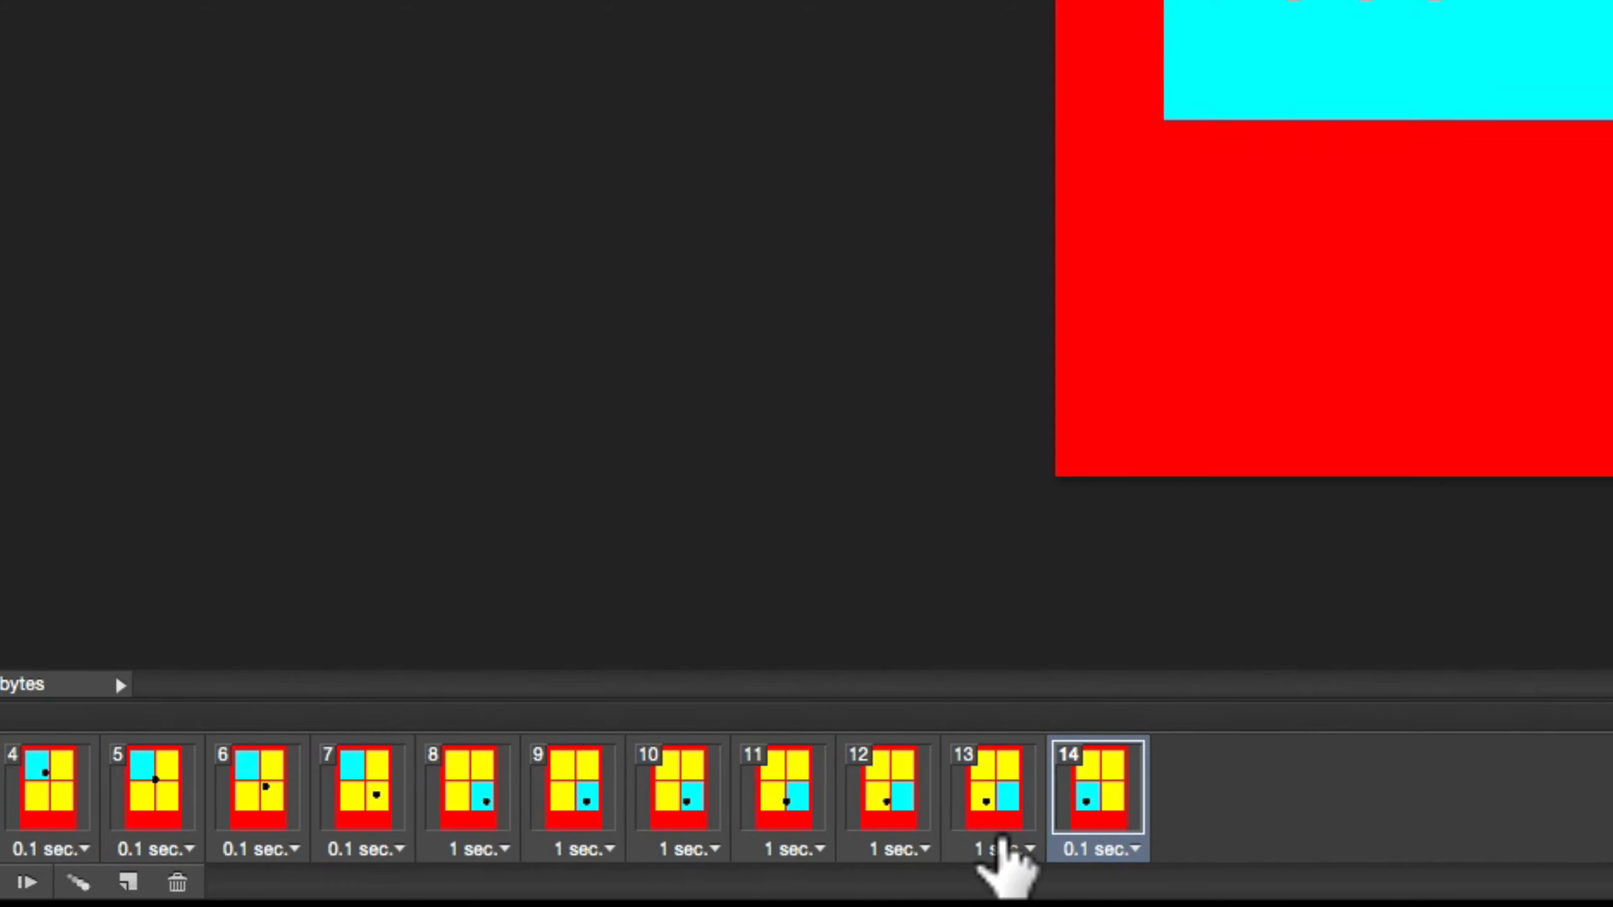
# Set the delay of frames 9 to 13 to 0.1 seconds
pyautogui.click(1002, 845)
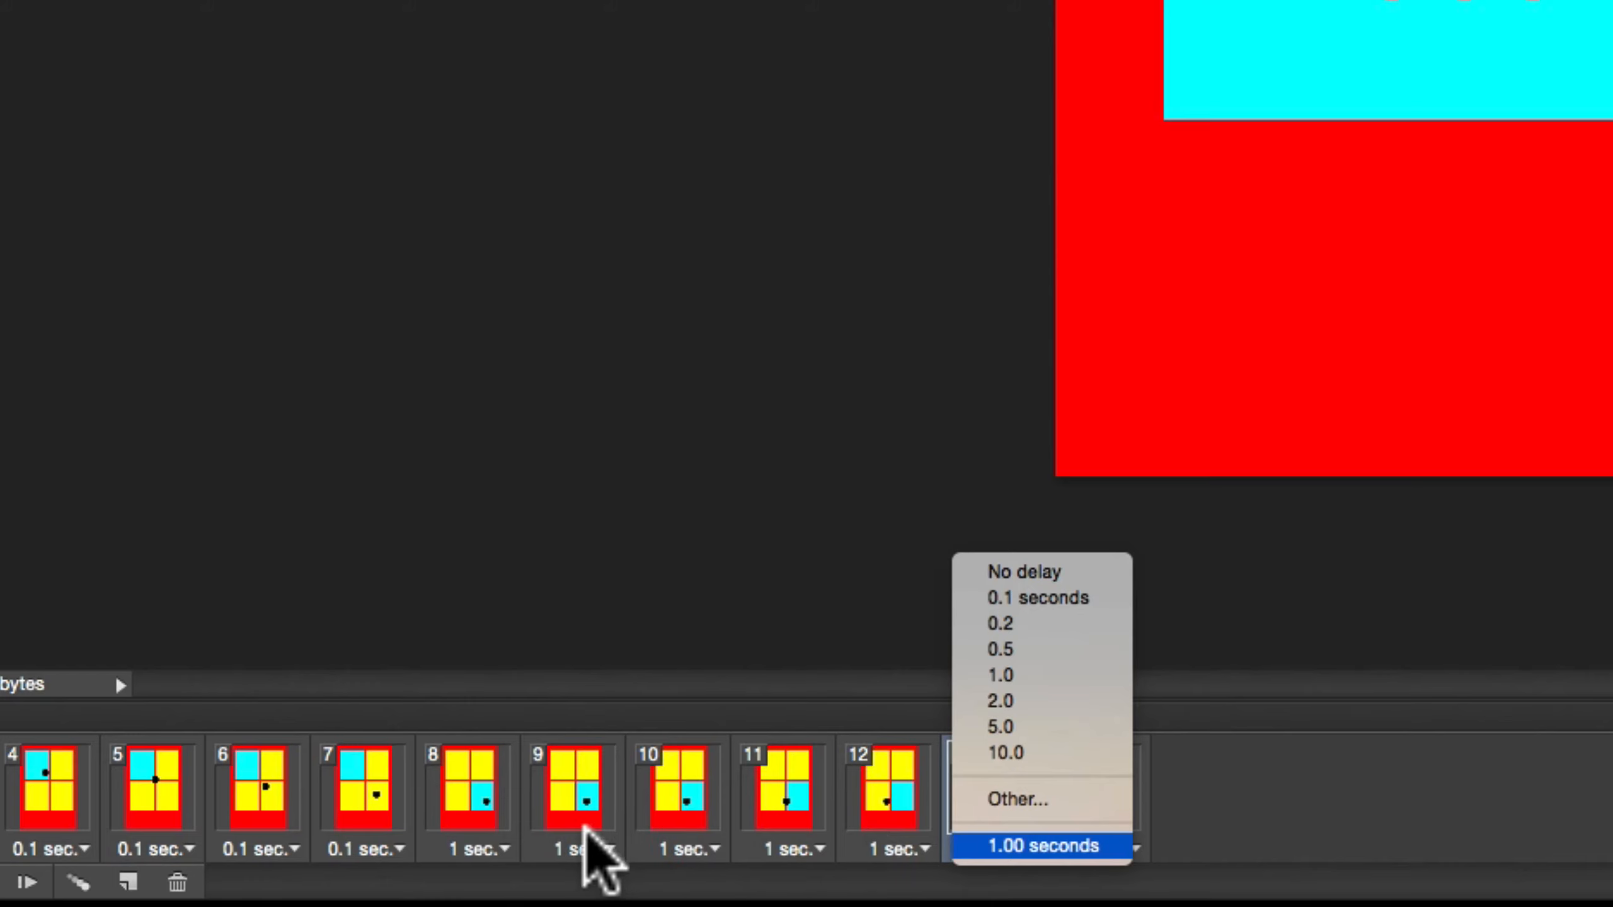
pyautogui.click(585, 828)
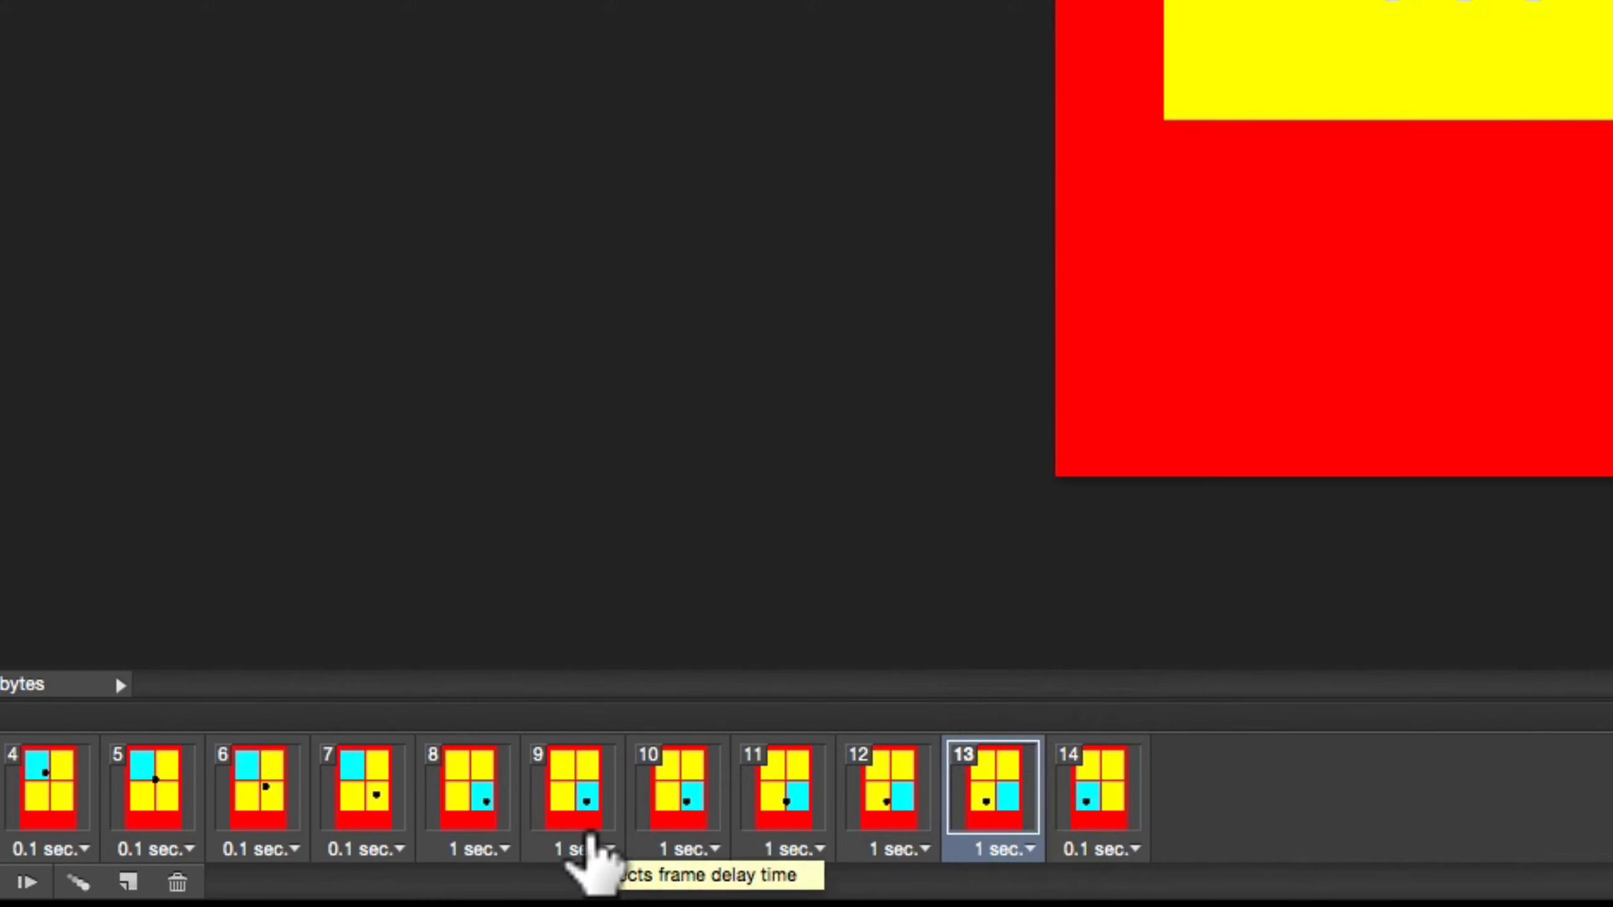
pyautogui.click(462, 834)
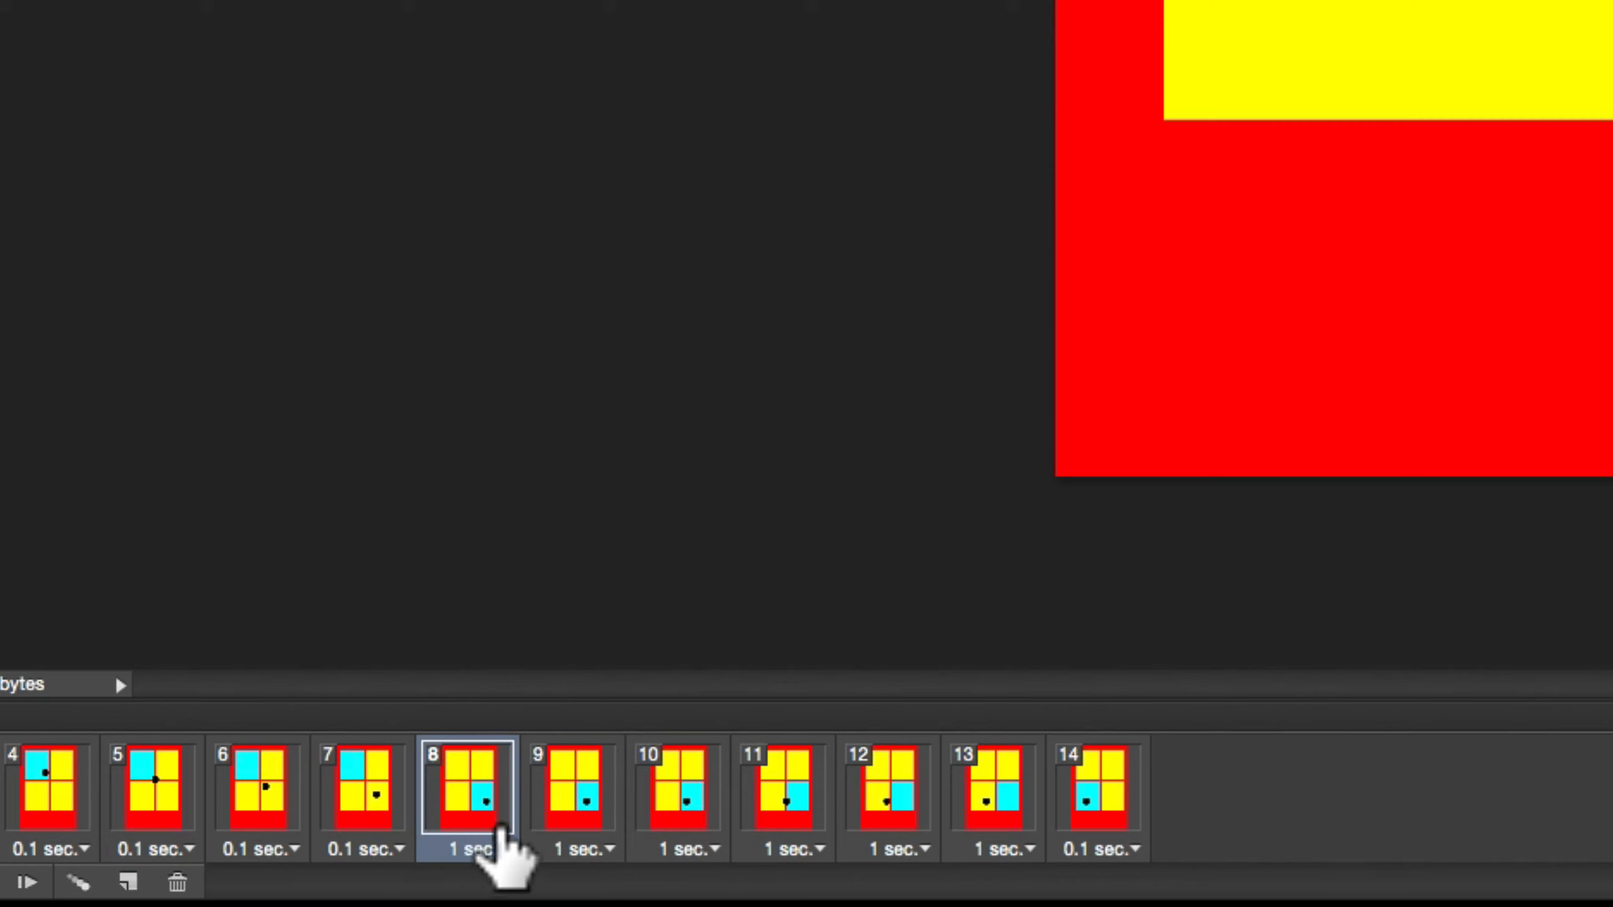
pyautogui.click(567, 824)
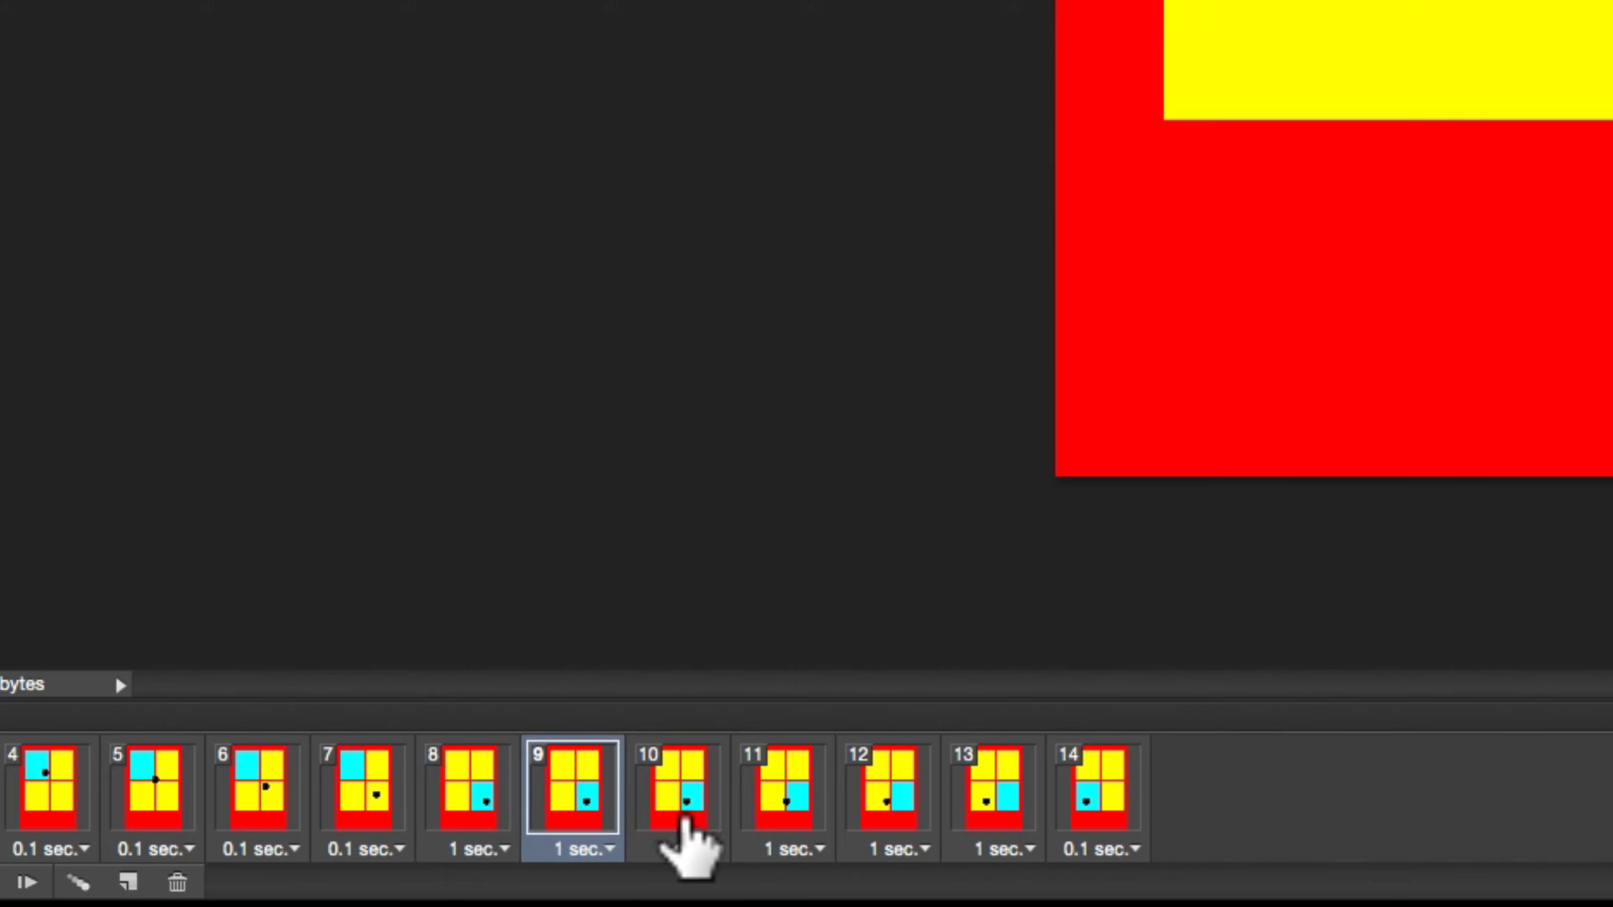
pyautogui.keyDown('shift'); pyautogui.click(693, 830); pyautogui.keyUp('shift')
pyautogui.keyDown('shift'); pyautogui.click(788, 826); pyautogui.keyUp('shift')
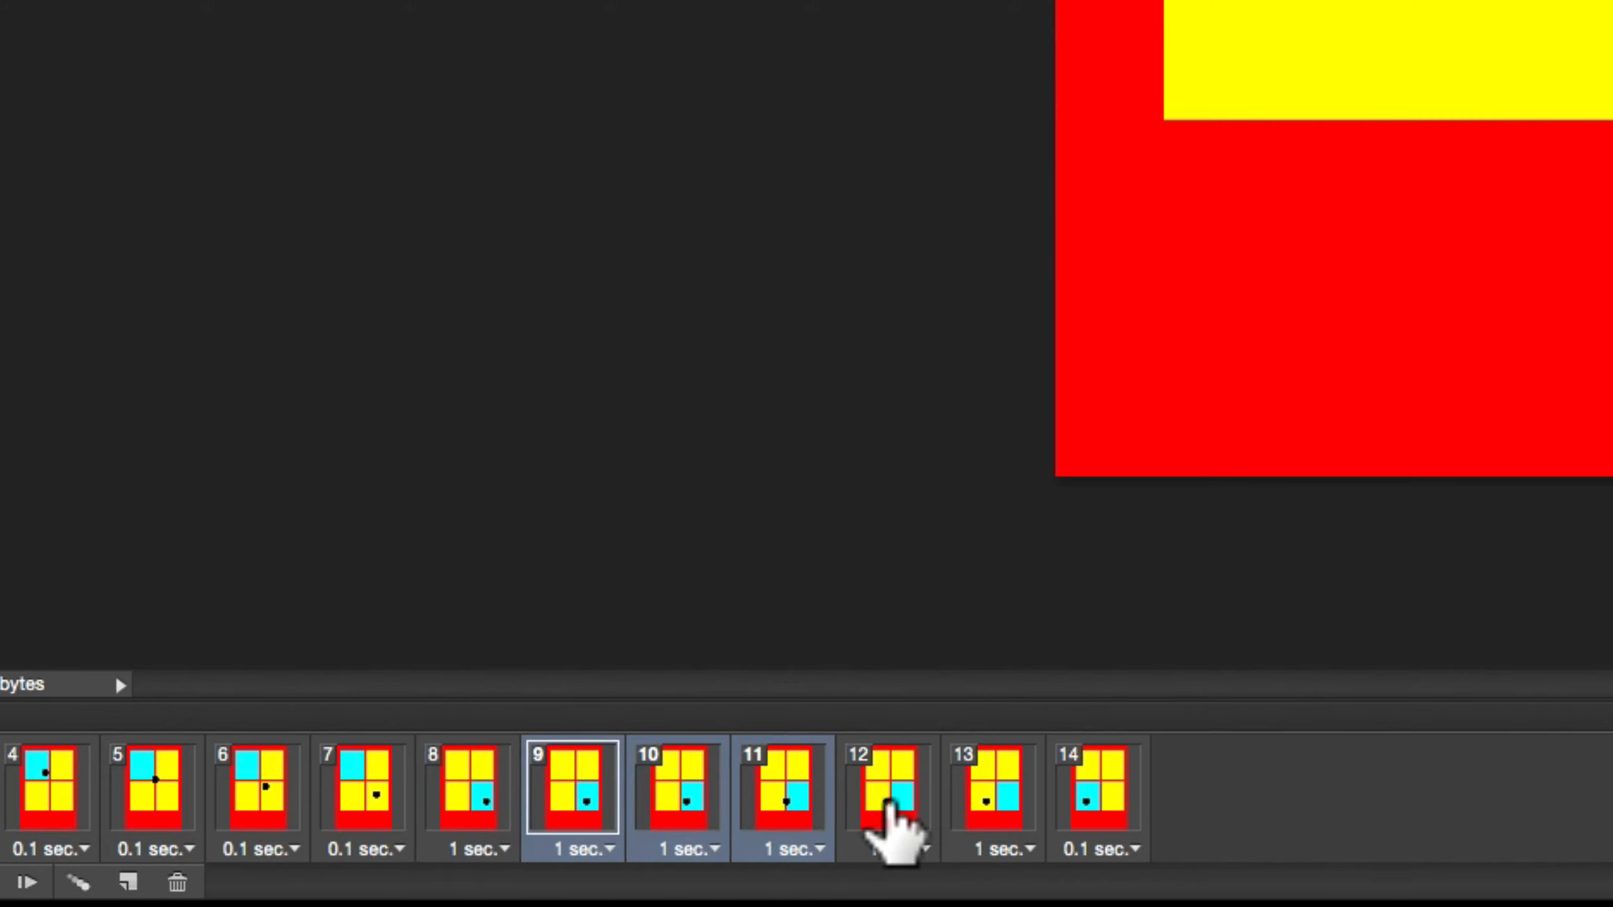
pyautogui.keyDown('shift'); pyautogui.click(893, 832); pyautogui.keyUp('shift')
pyautogui.keyDown('shift'); pyautogui.click(990, 832); pyautogui.keyUp('shift')
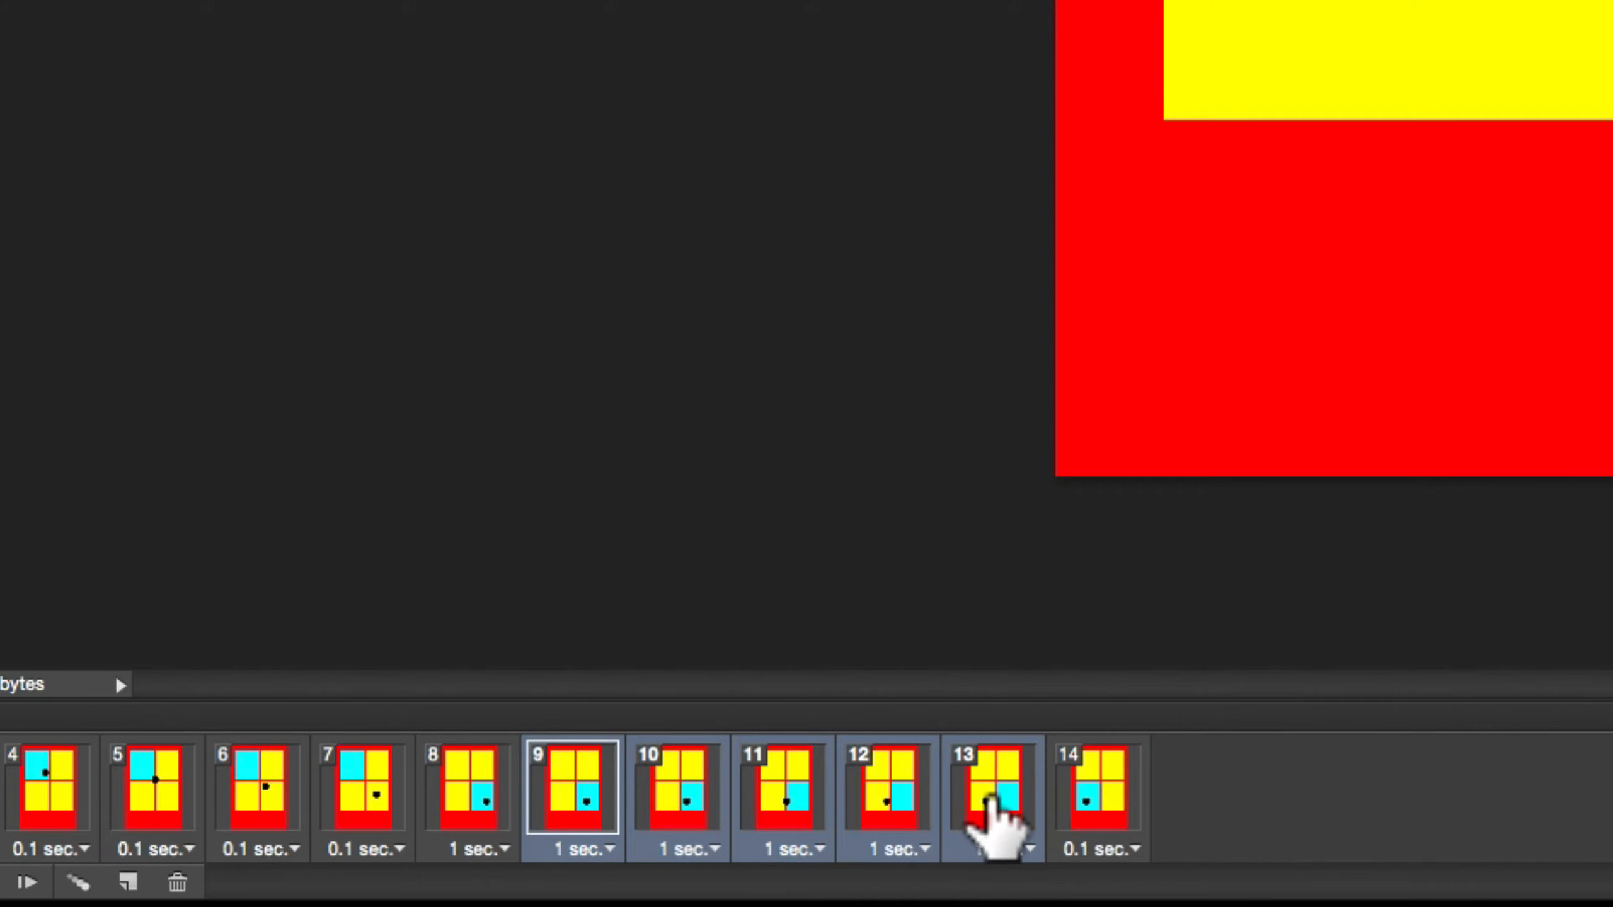
pyautogui.click(1000, 848)
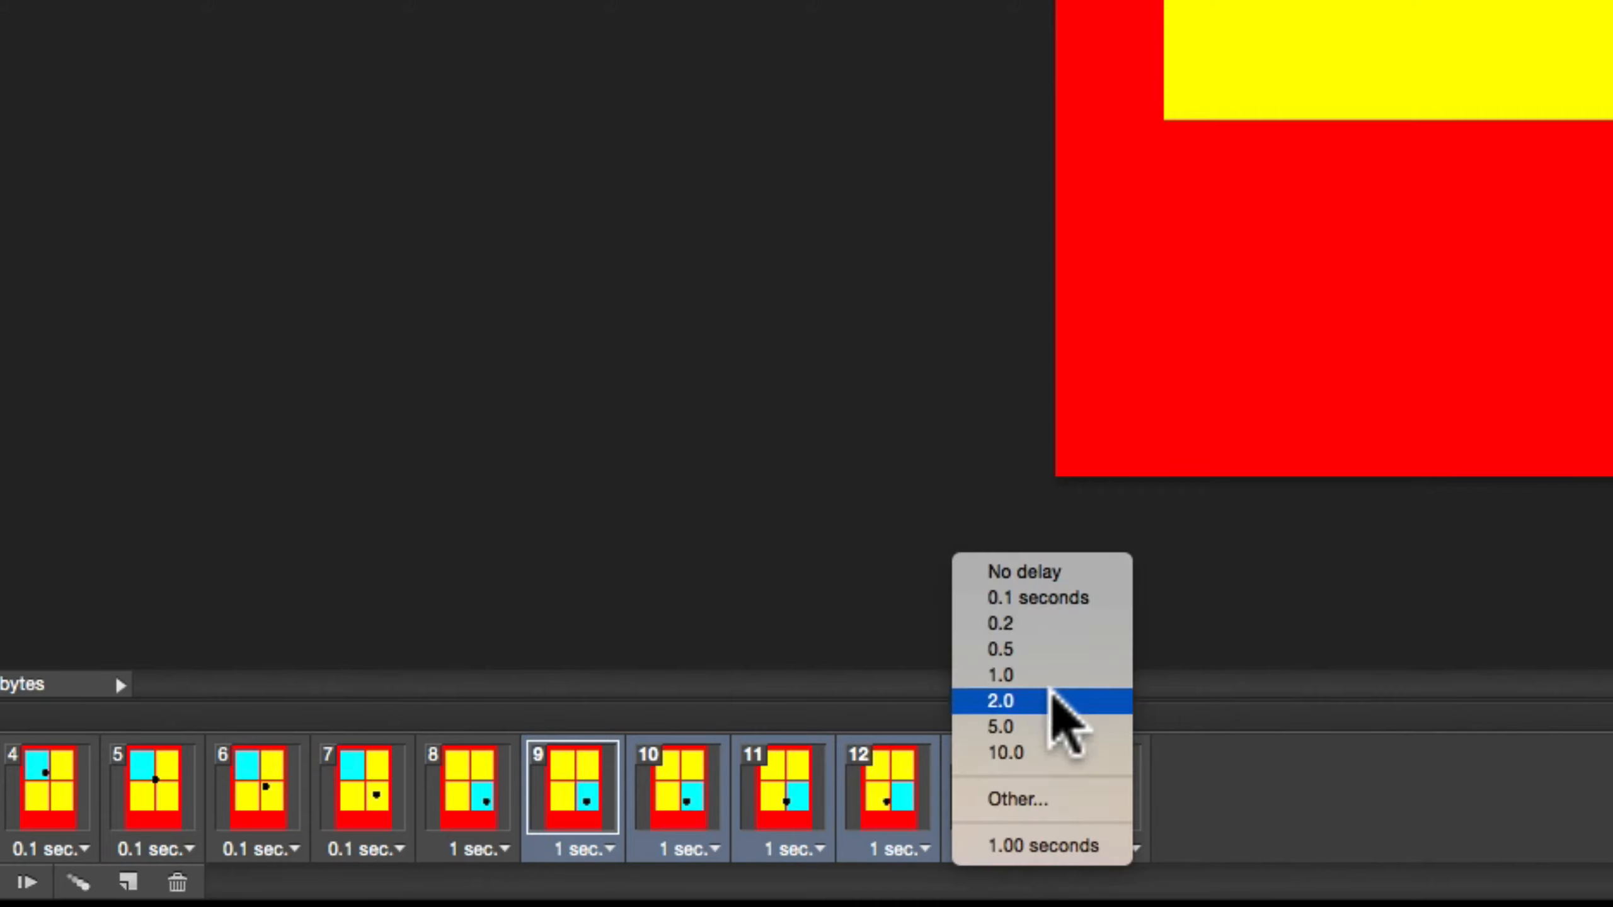
pyautogui.click(1051, 597)
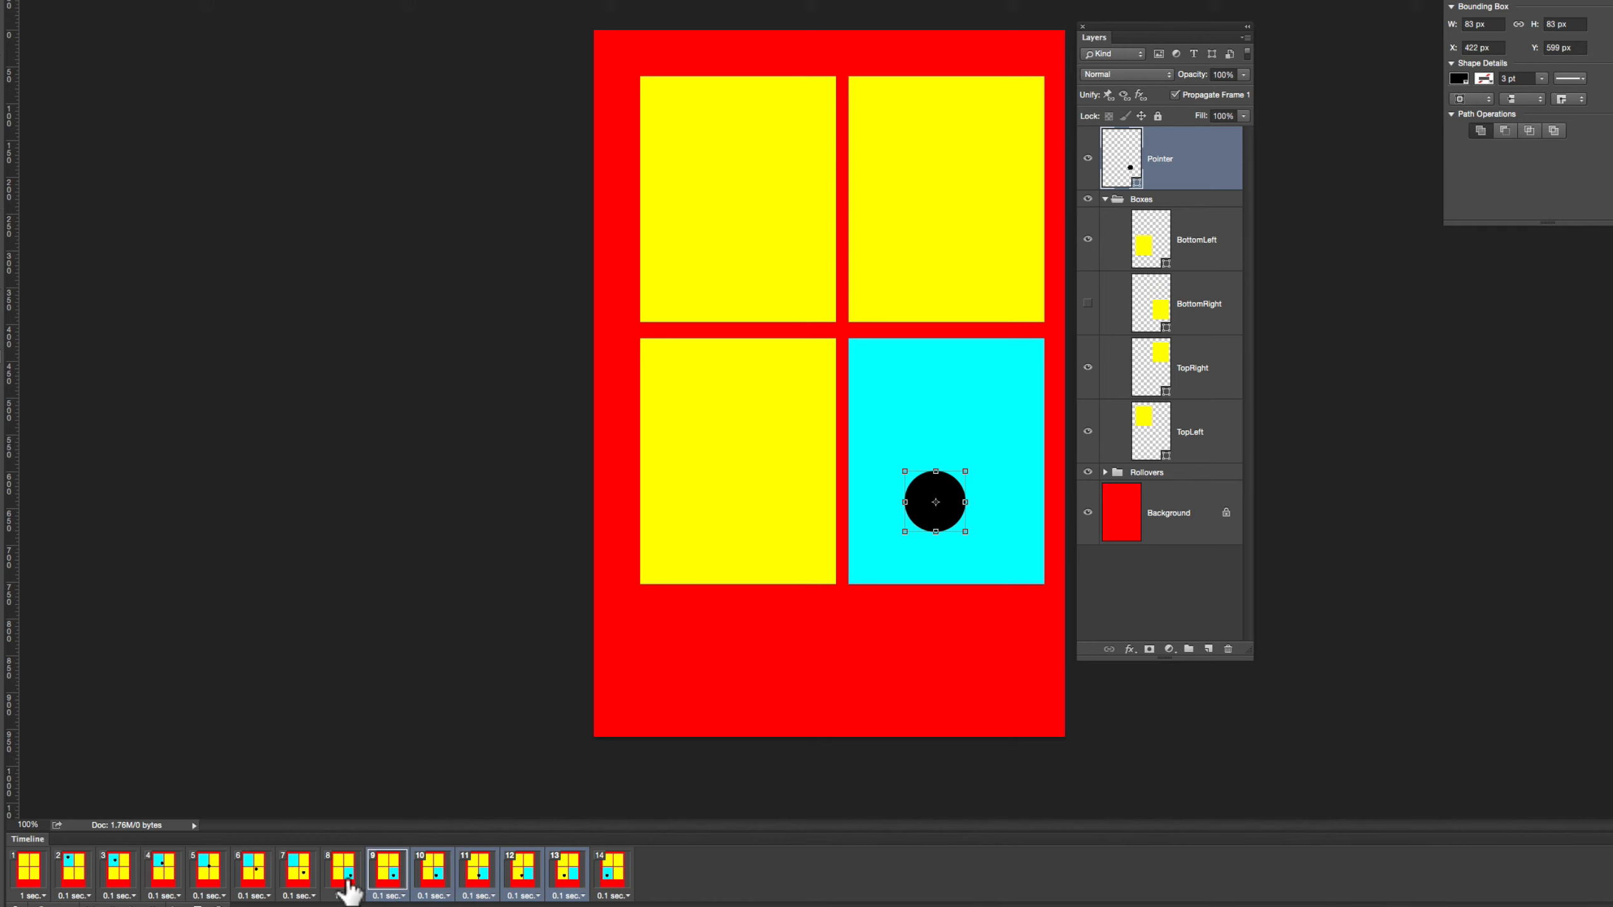
# Review frames 9 to 14 one by one, and play the whole animation from the first frame
pyautogui.click(481, 811)
pyautogui.click(386, 883)
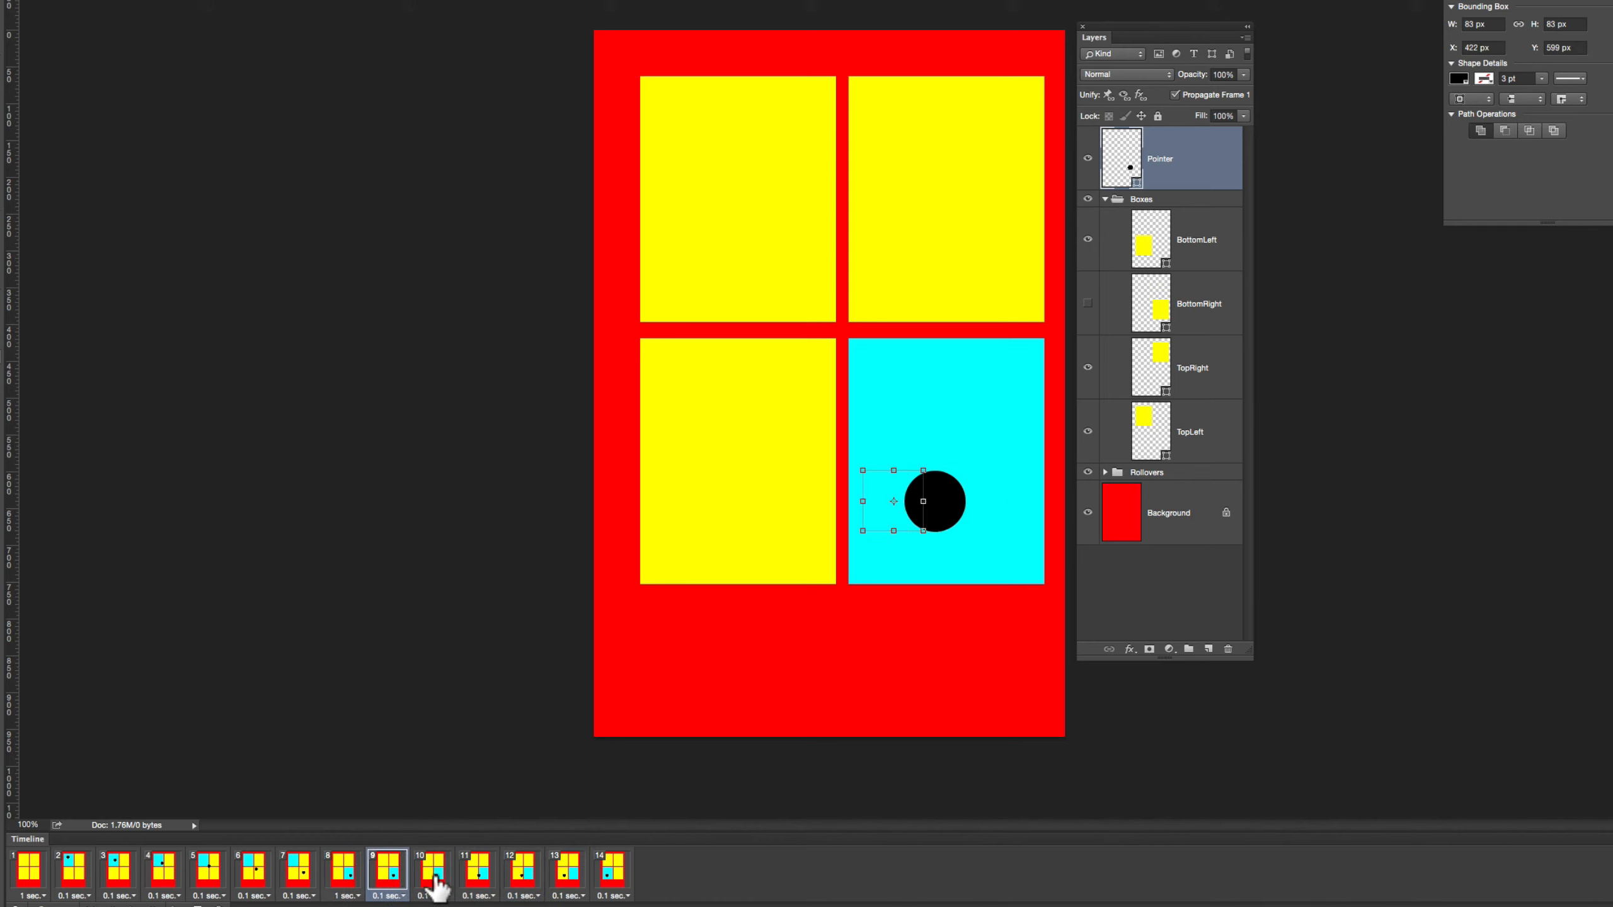
pyautogui.click(432, 883)
pyautogui.click(478, 883)
pyautogui.click(519, 883)
pyautogui.click(565, 884)
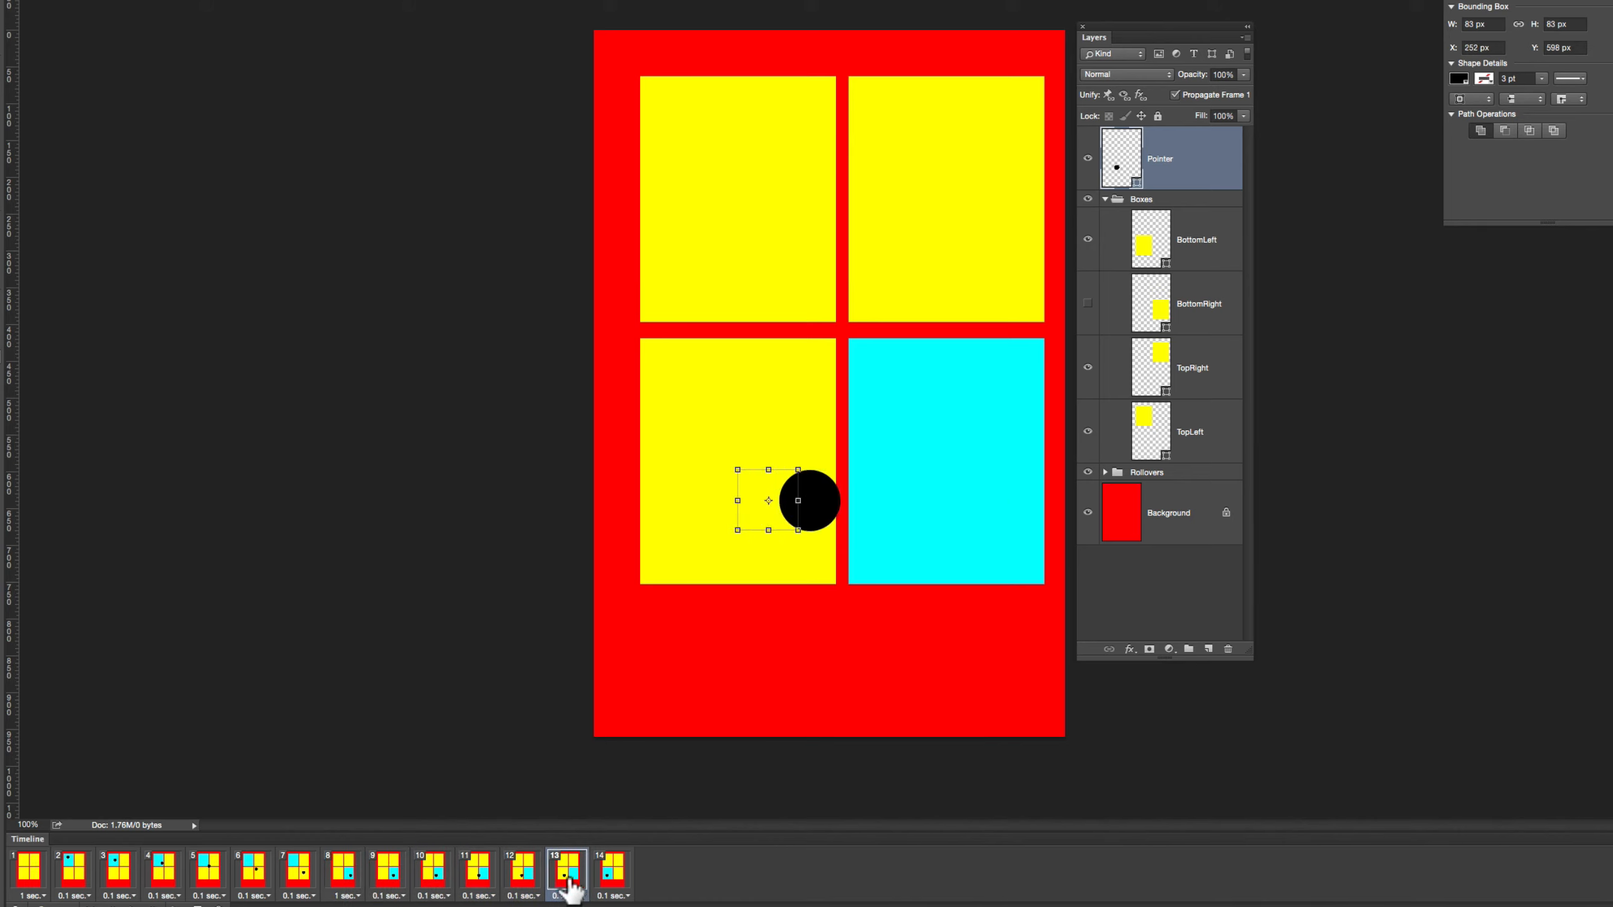
pyautogui.click(611, 883)
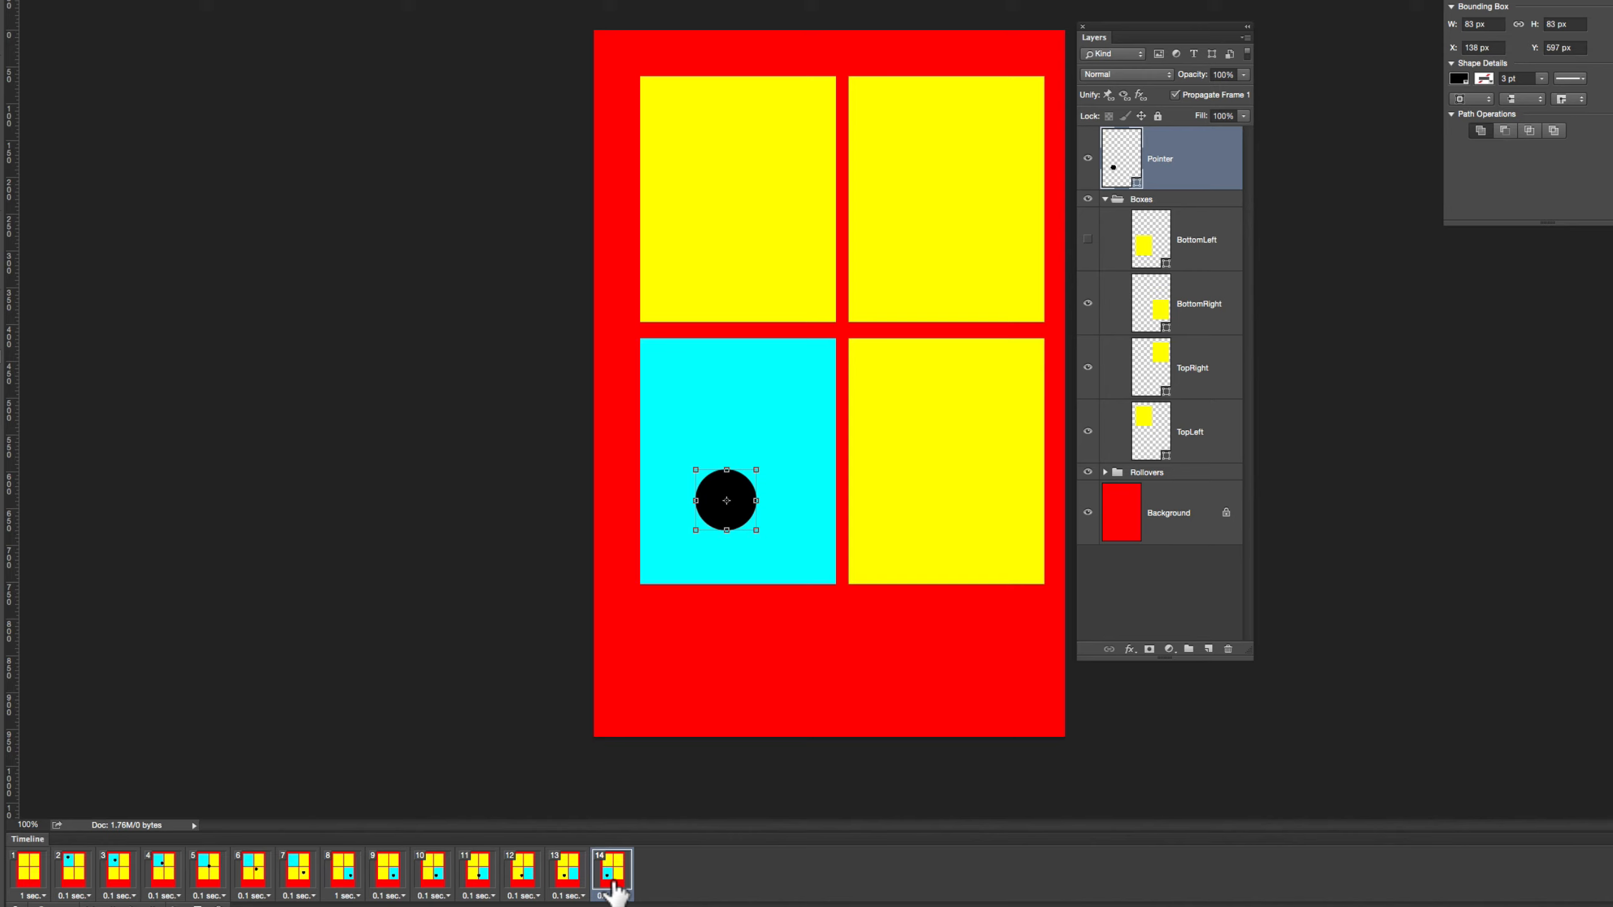
pyautogui.click(91, 906)
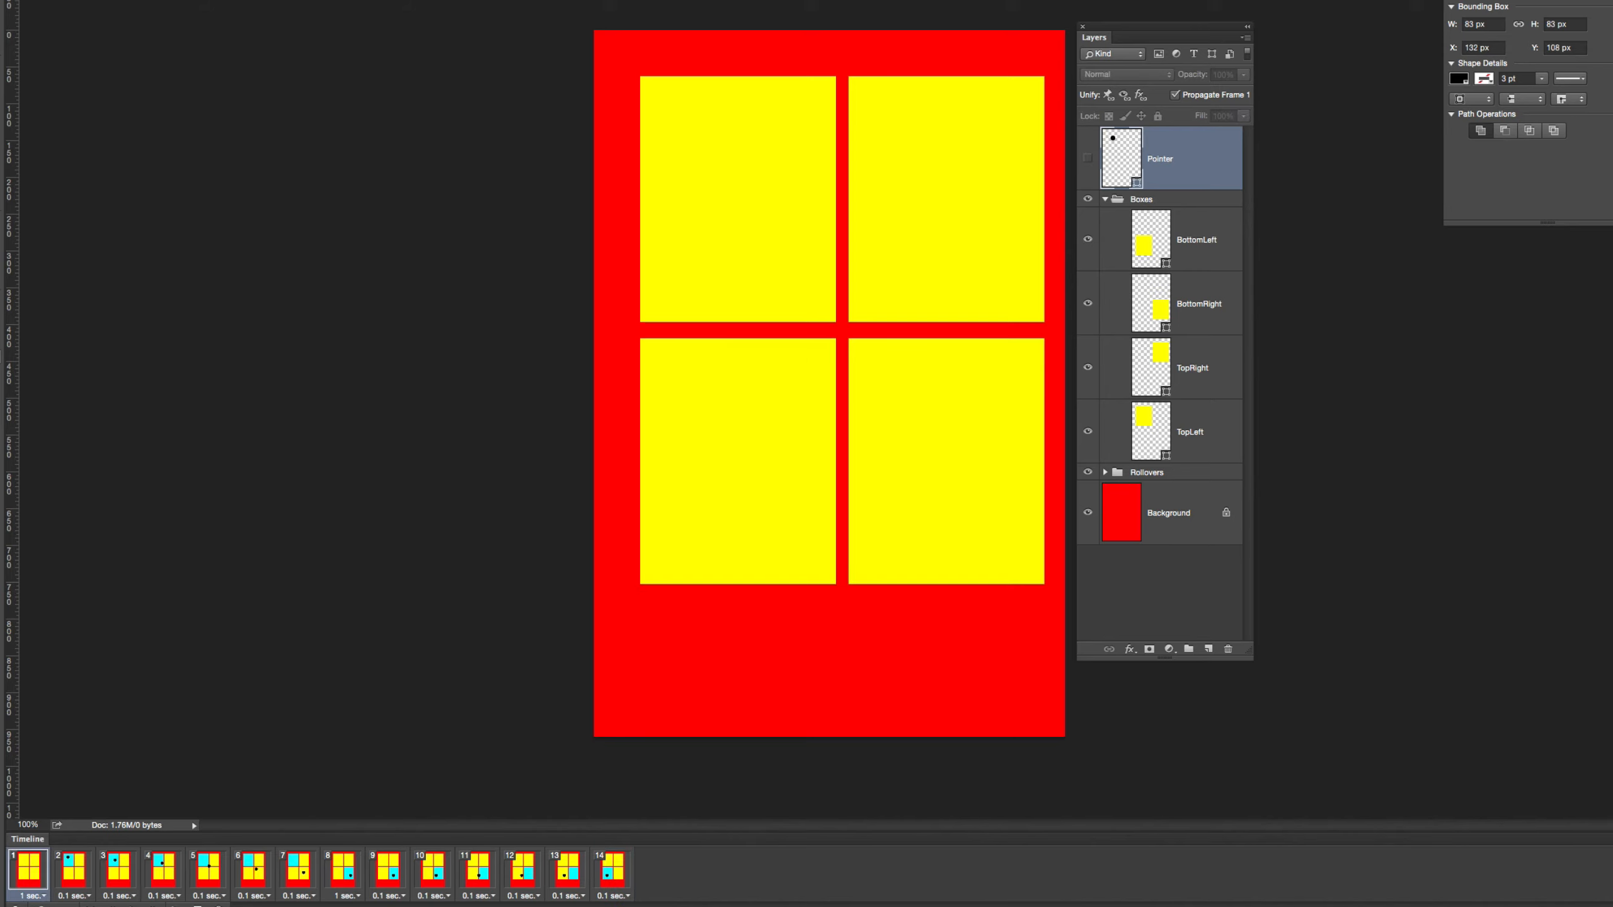
pyautogui.click(134, 906)
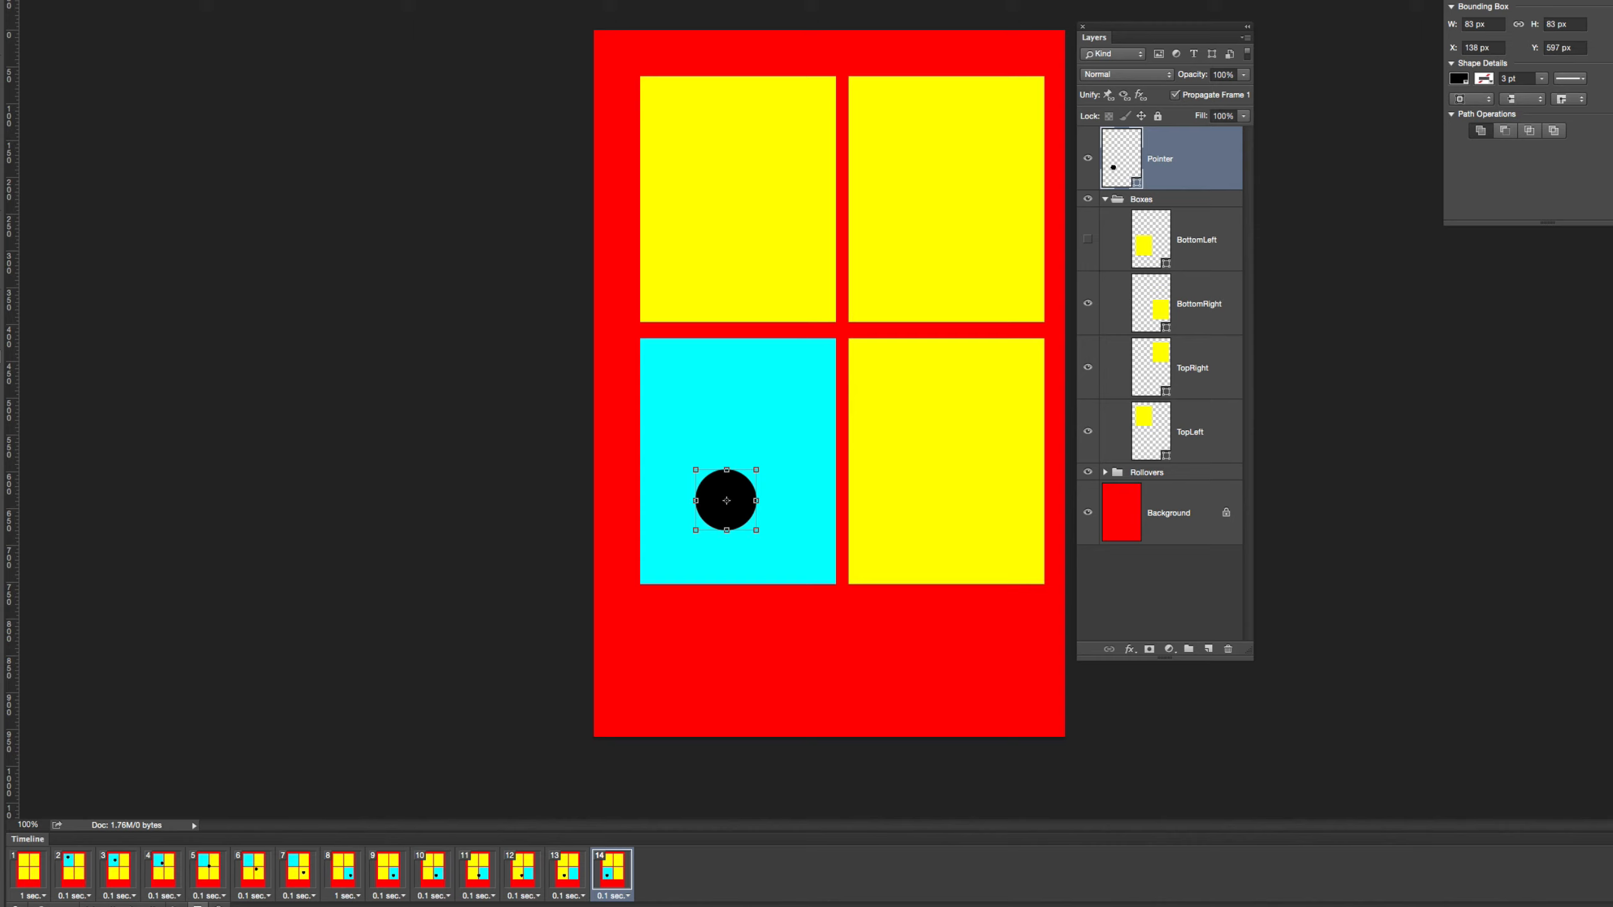
# Duplicate frame 14 and set the delay of the original frame 14 to 1 second
pyautogui.click(197, 906)
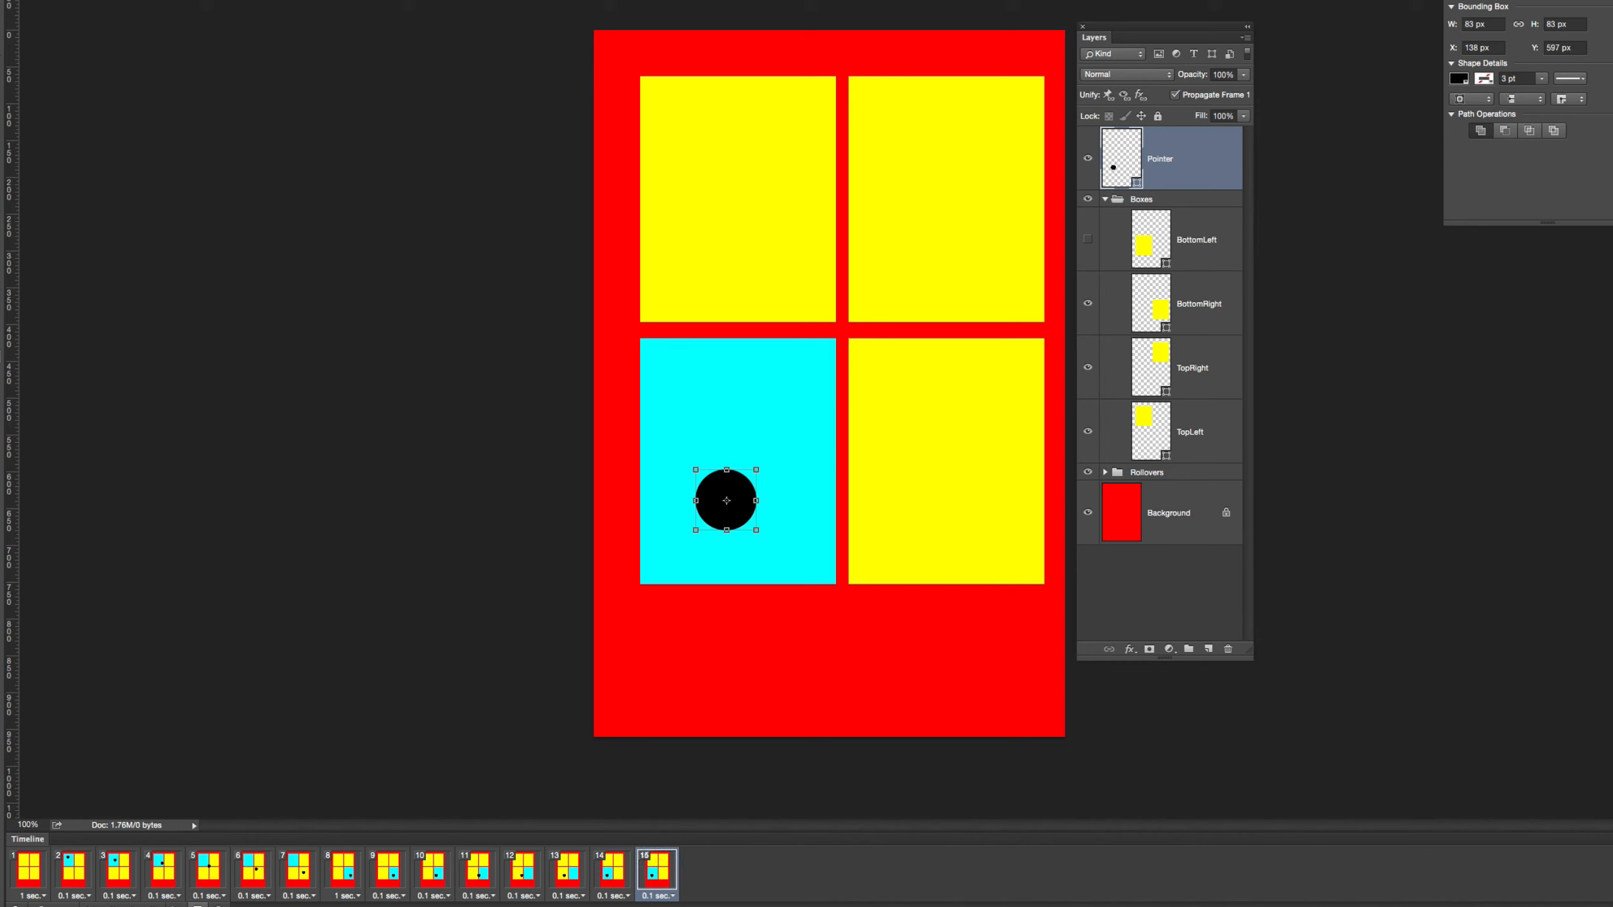
pyautogui.click(629, 896)
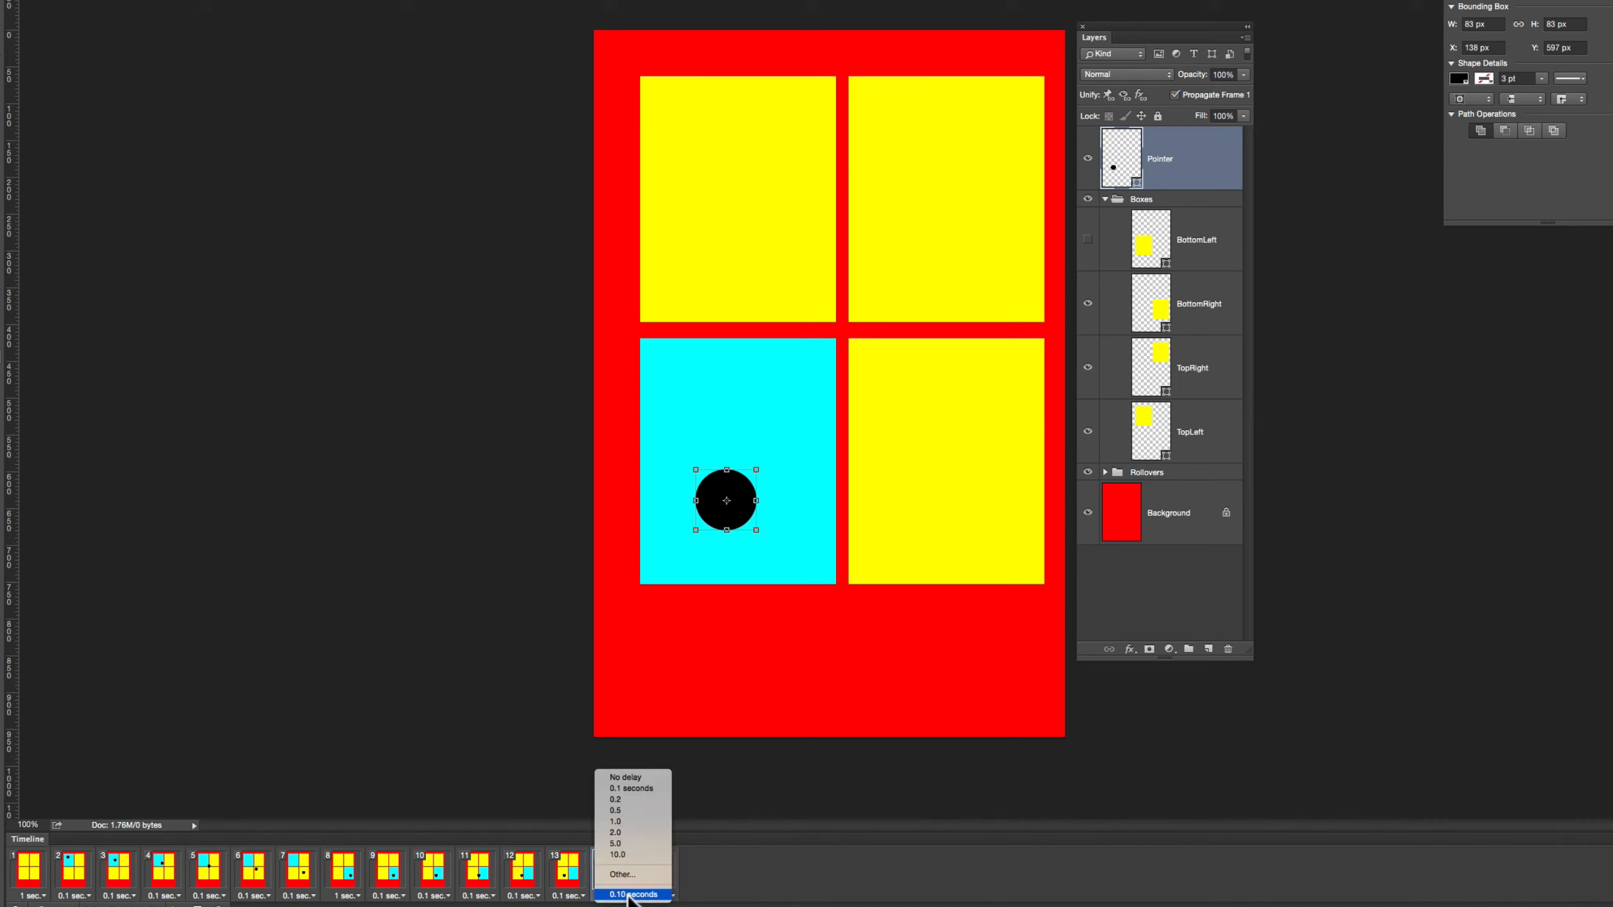
pyautogui.click(626, 821)
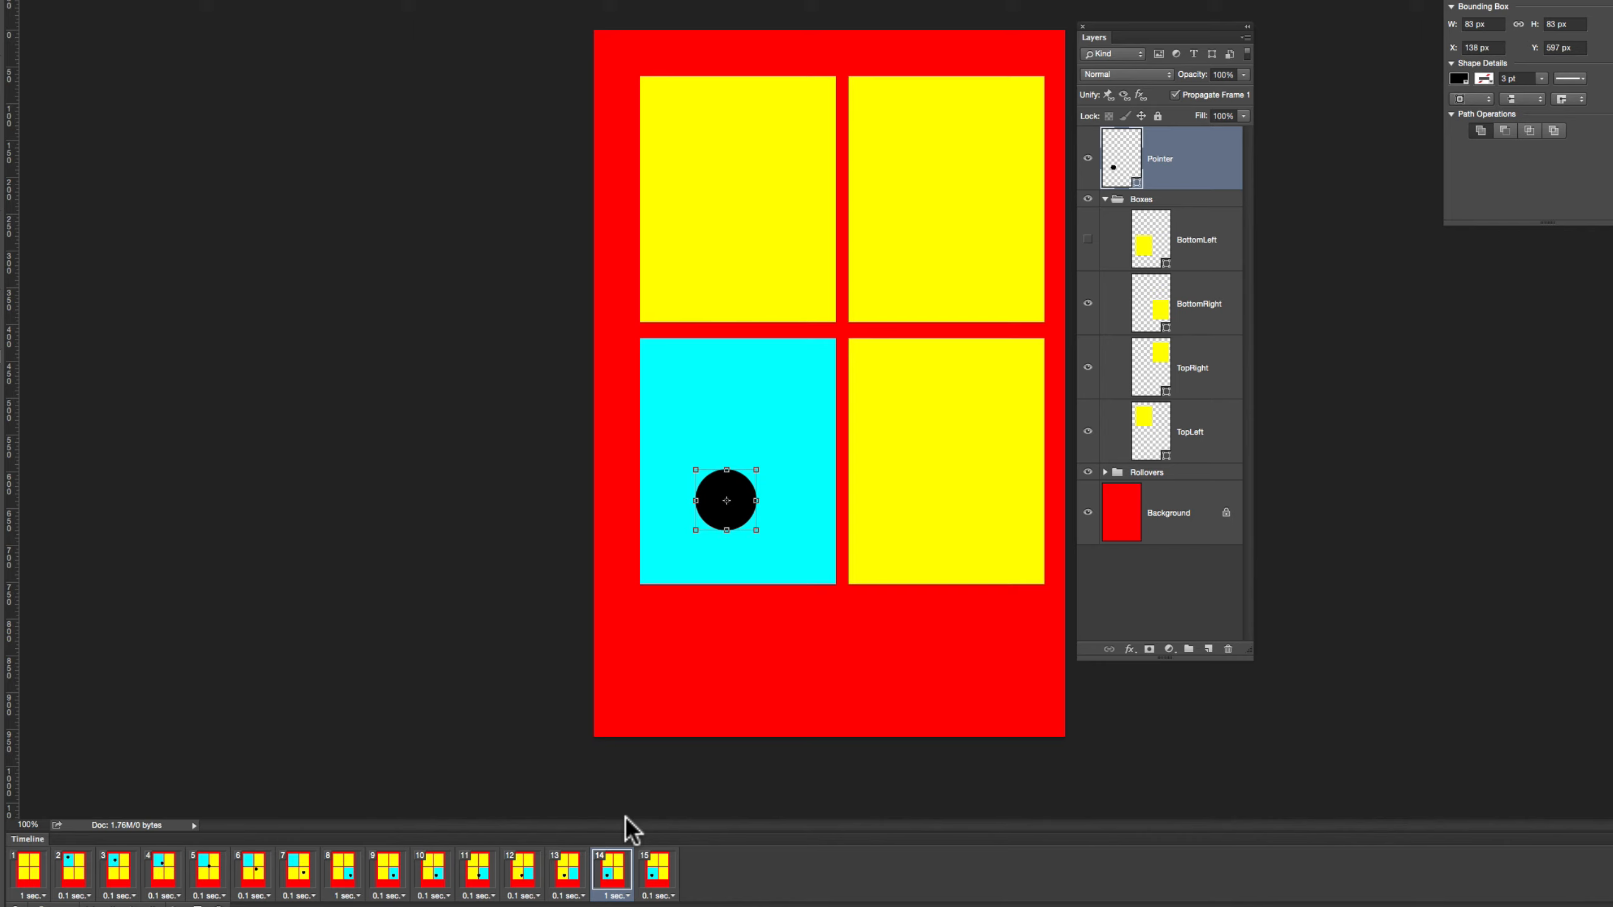
# In frame 15, move the black pointer into the top-right box at about X 455, Y 230 px, show BottomLeft and hide TopRight
pyautogui.click(660, 877)
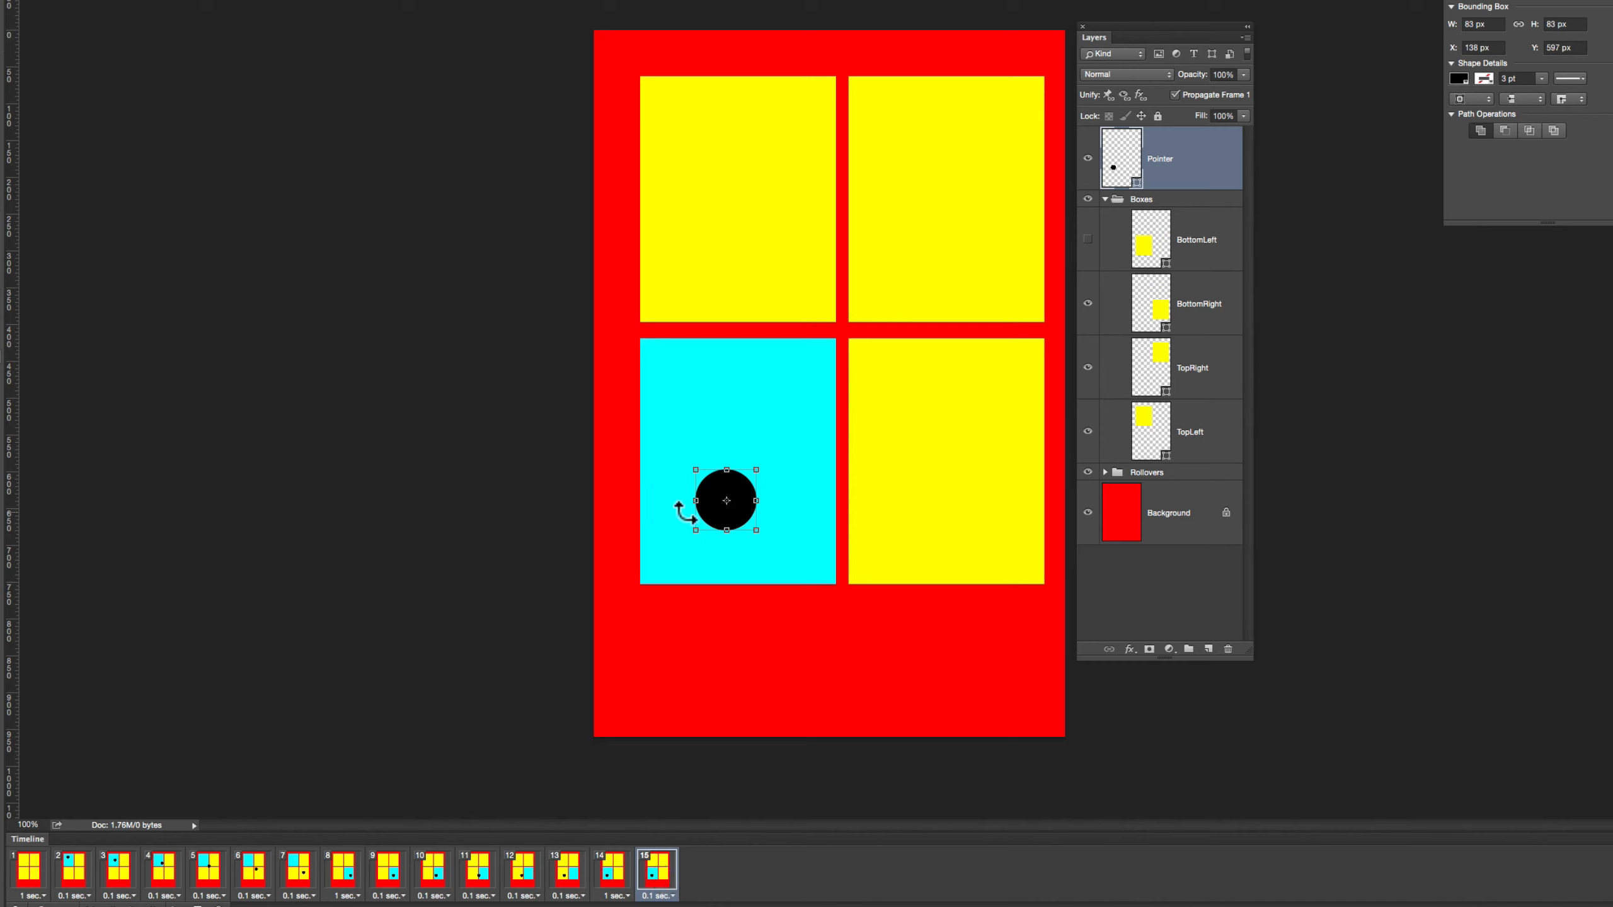
pyautogui.moveTo(732, 518); pyautogui.dragTo(969, 251)
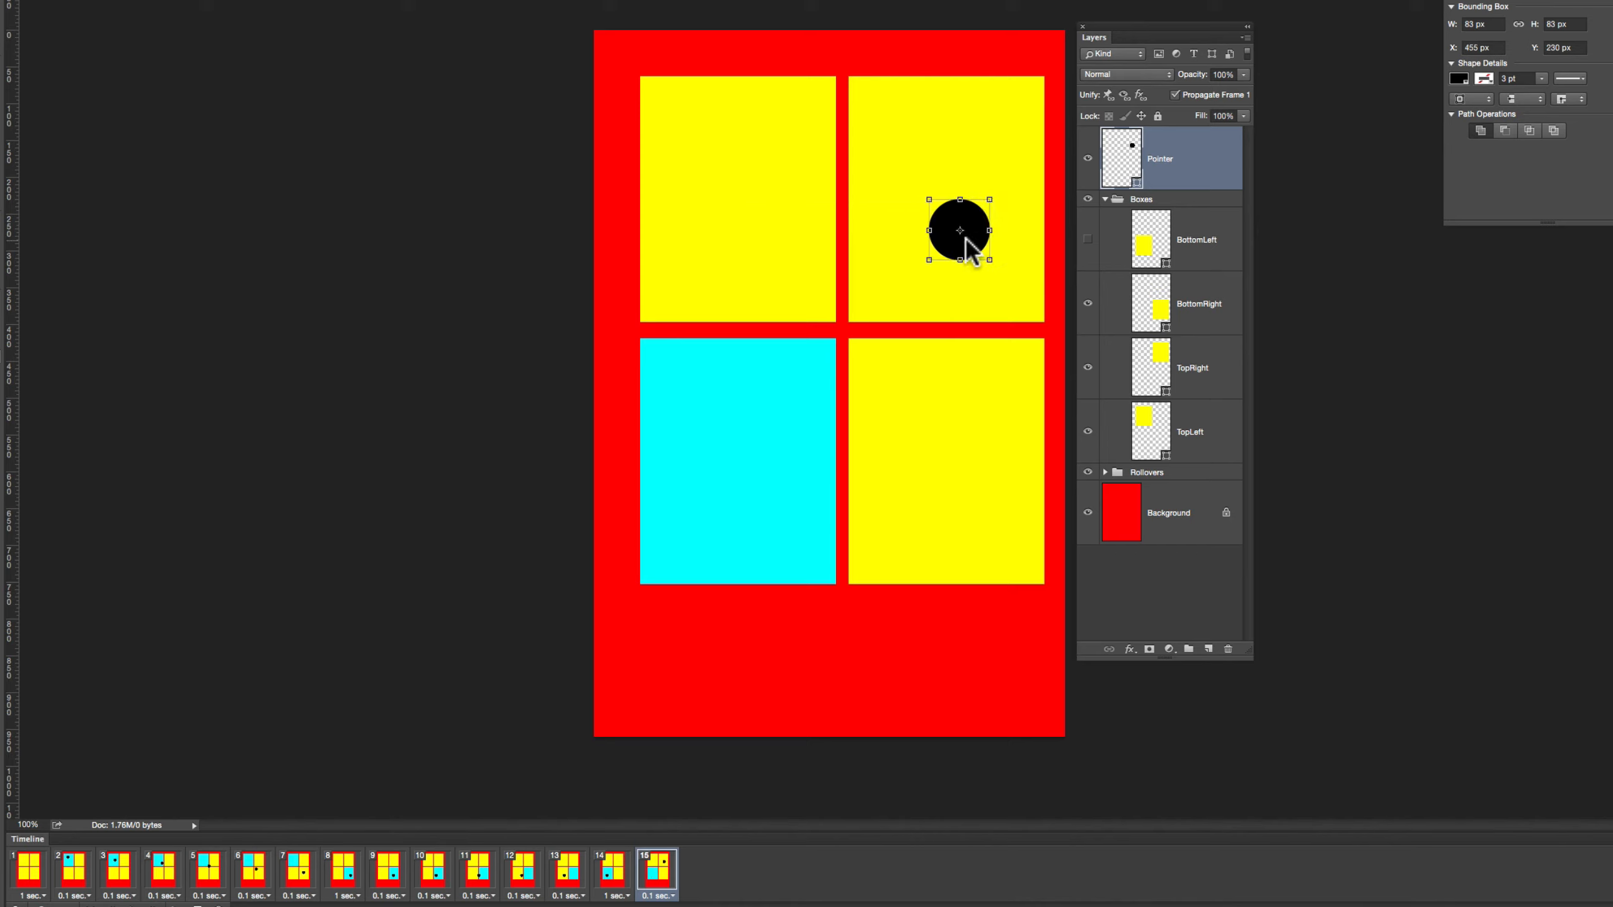
pyautogui.click(1088, 240)
pyautogui.click(1087, 368)
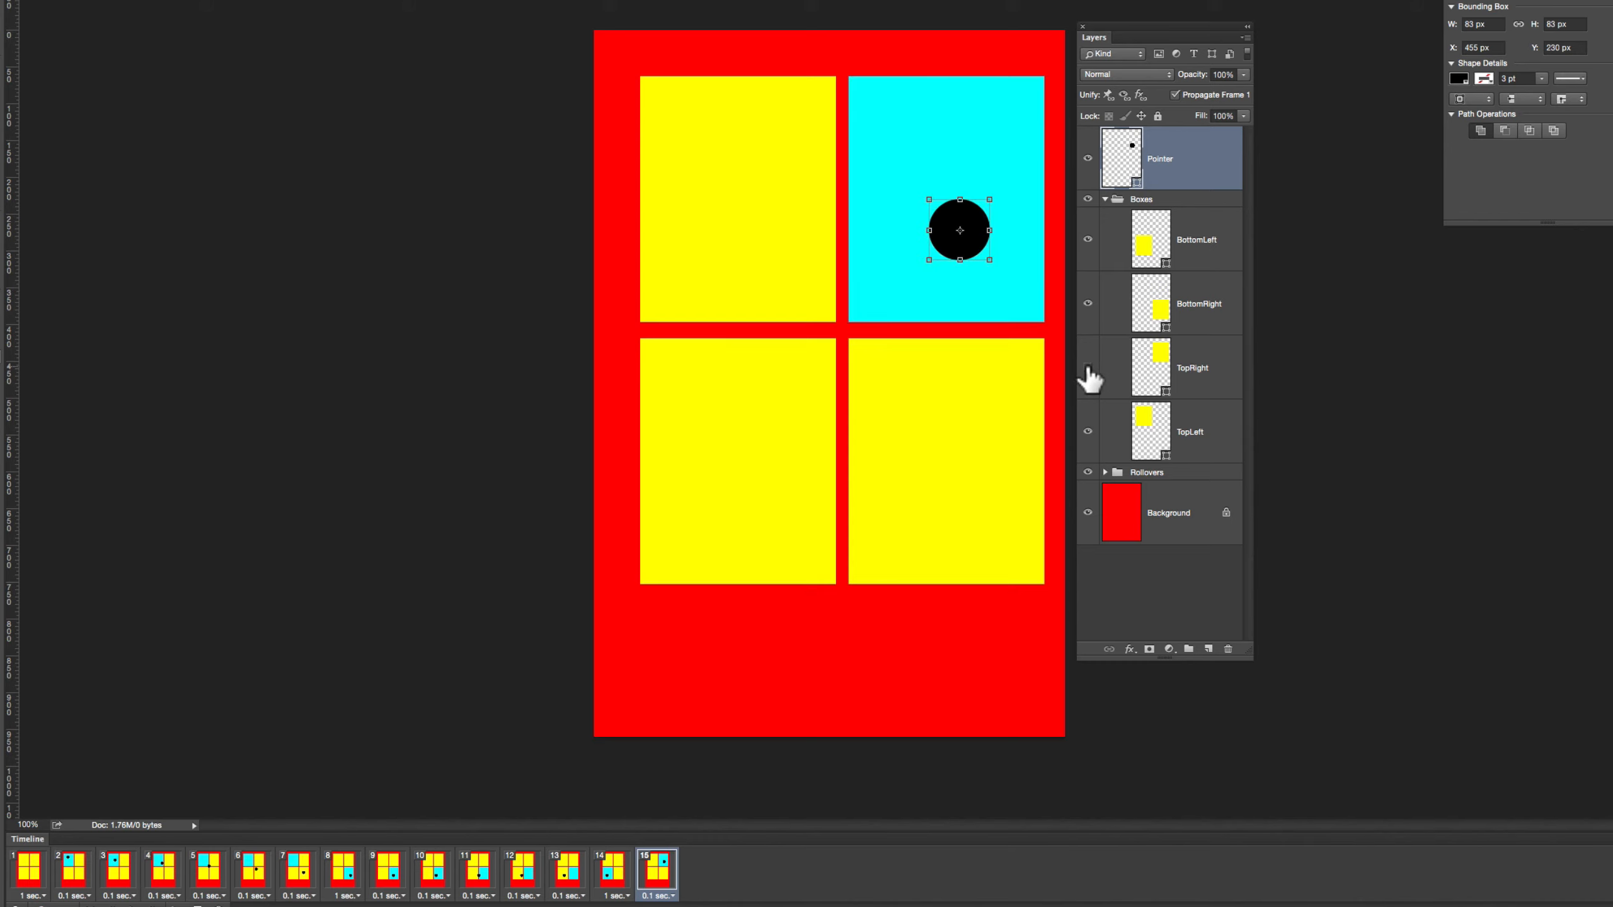
# Tween 5 frames between frames 14 and 15 for the position of all layers, and check frames 15 to 20 one by one
pyautogui.click(611, 872)
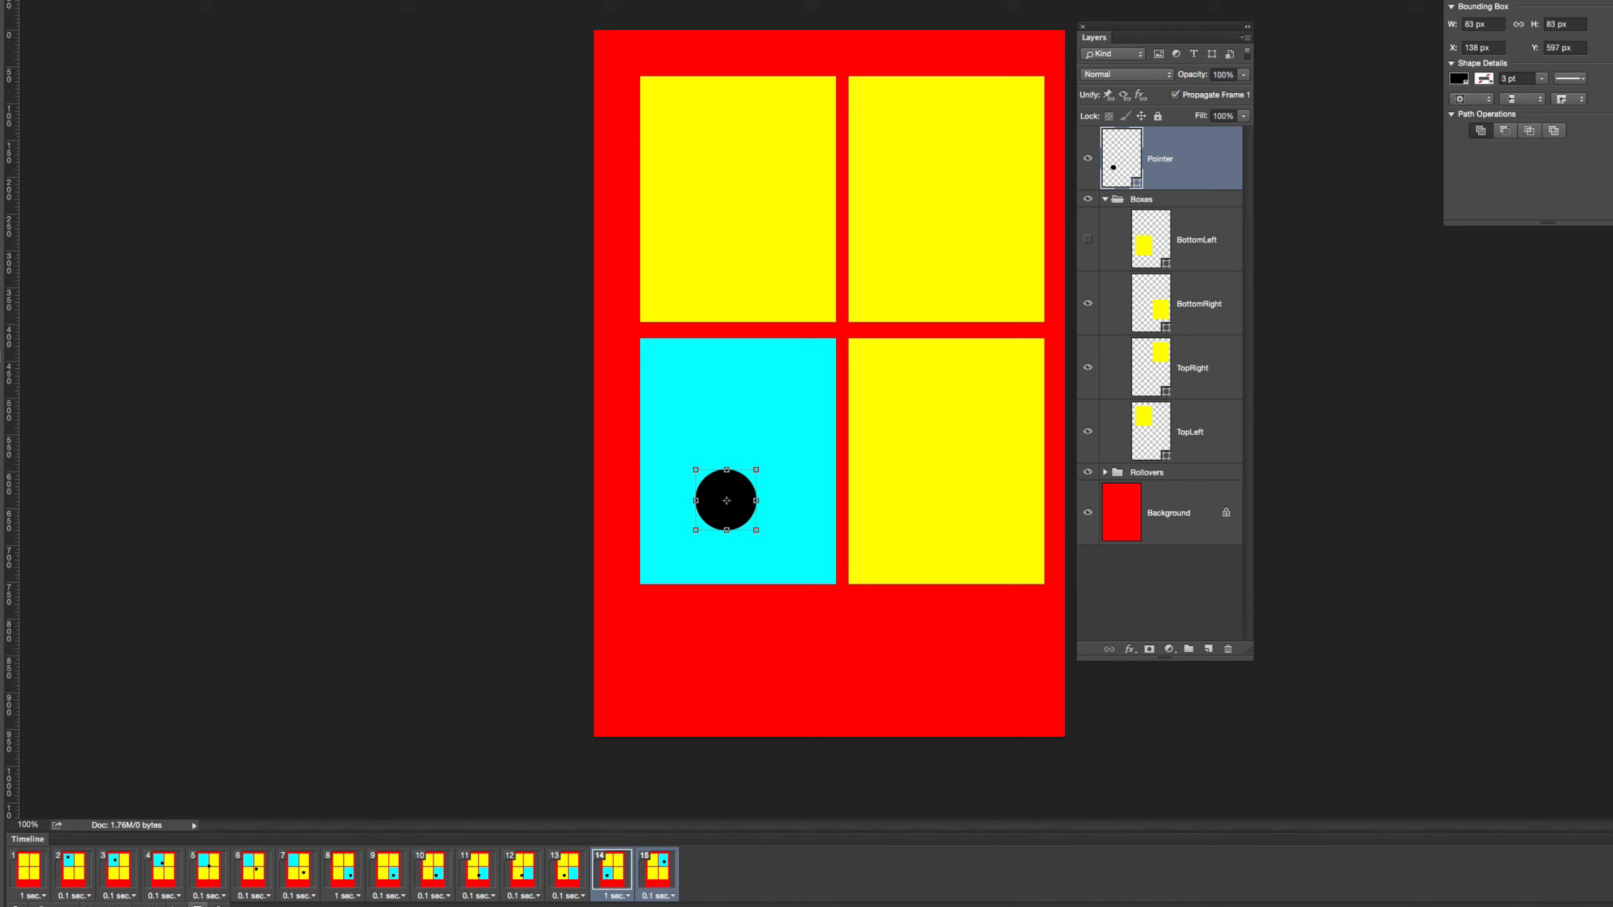
pyautogui.click(178, 905)
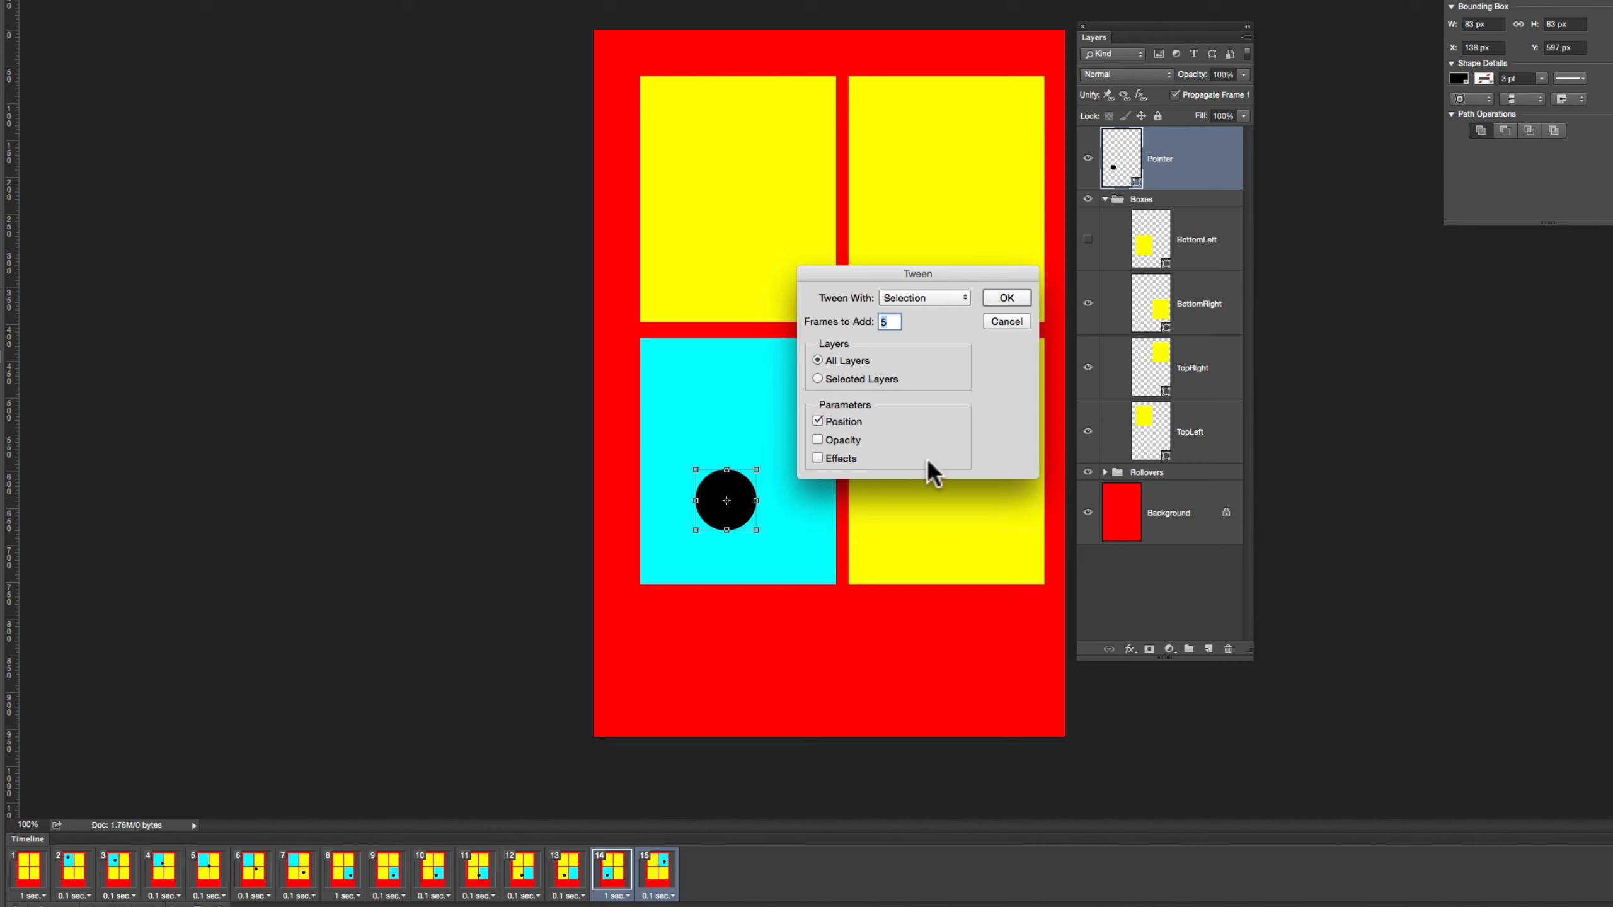
pyautogui.click(1000, 296)
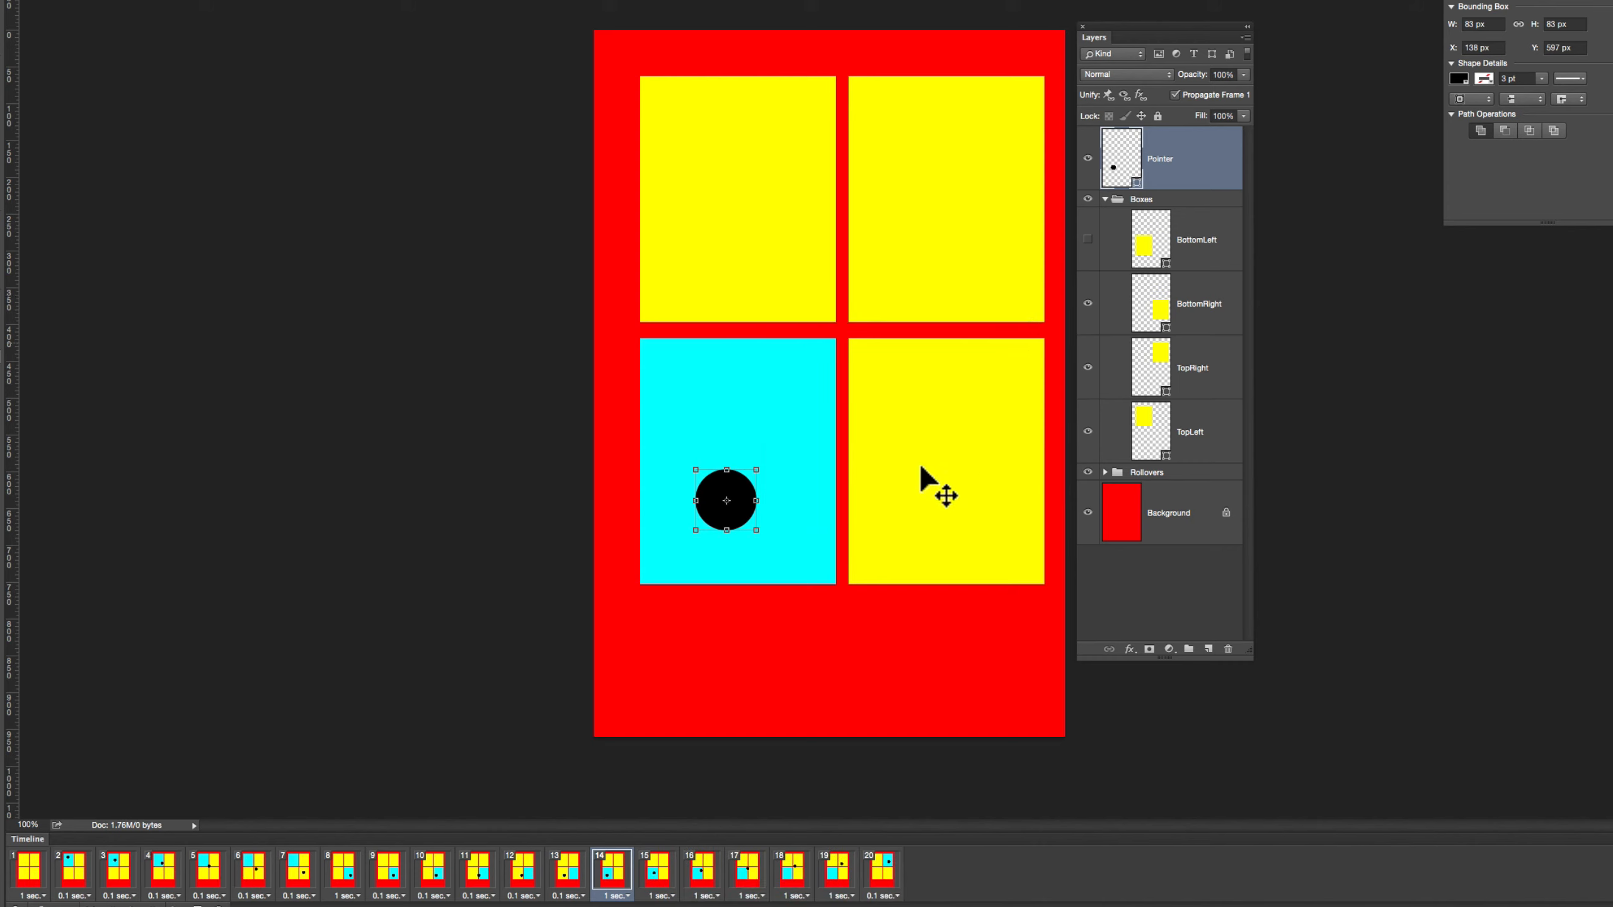
pyautogui.click(653, 882)
pyautogui.click(702, 880)
pyautogui.click(746, 880)
pyautogui.click(794, 883)
pyautogui.click(836, 883)
pyautogui.click(880, 887)
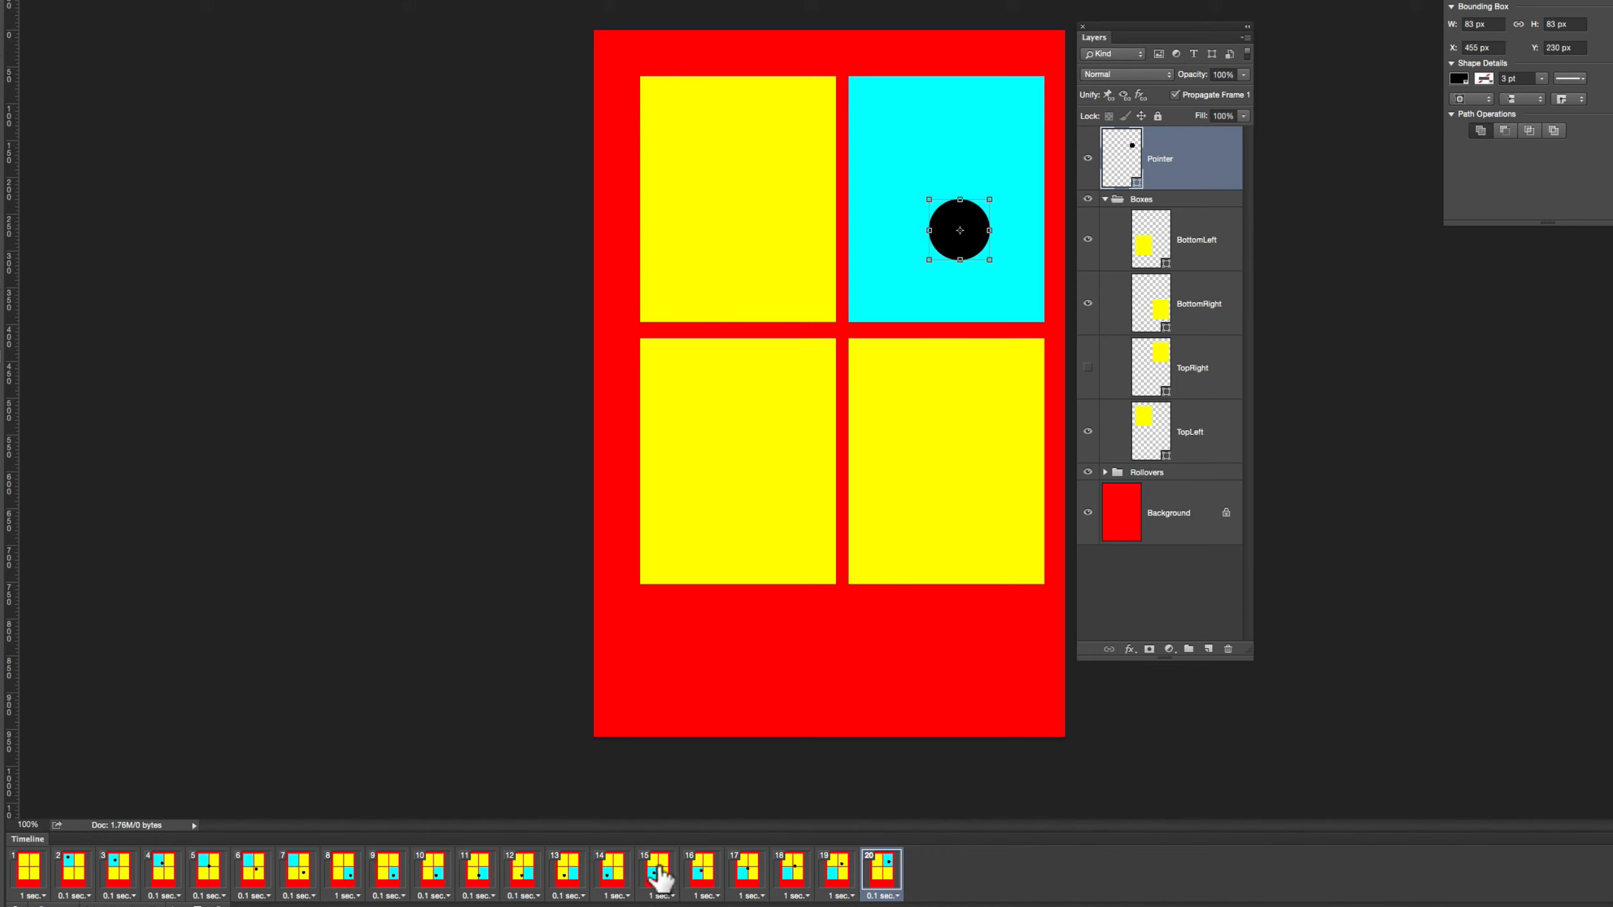
# Set the delay of frames 15 to 19 to 0.1 seconds and of frame 20 to 1 second
pyautogui.click(658, 871)
pyautogui.keyDown('shift'); pyautogui.click(838, 884); pyautogui.keyUp('shift')
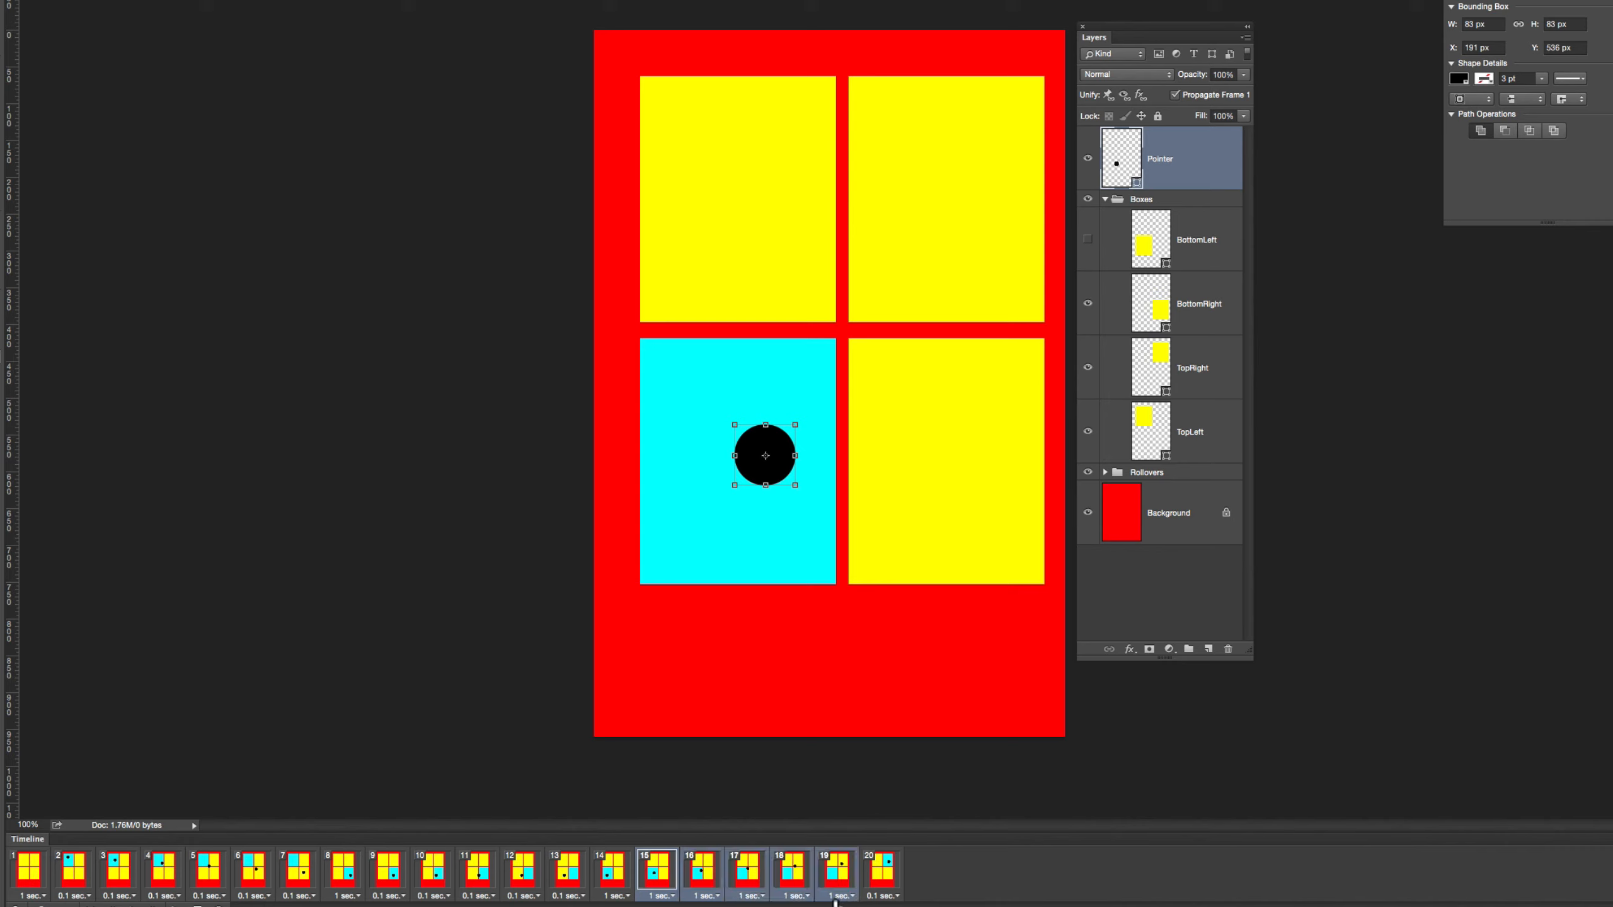
pyautogui.click(846, 897)
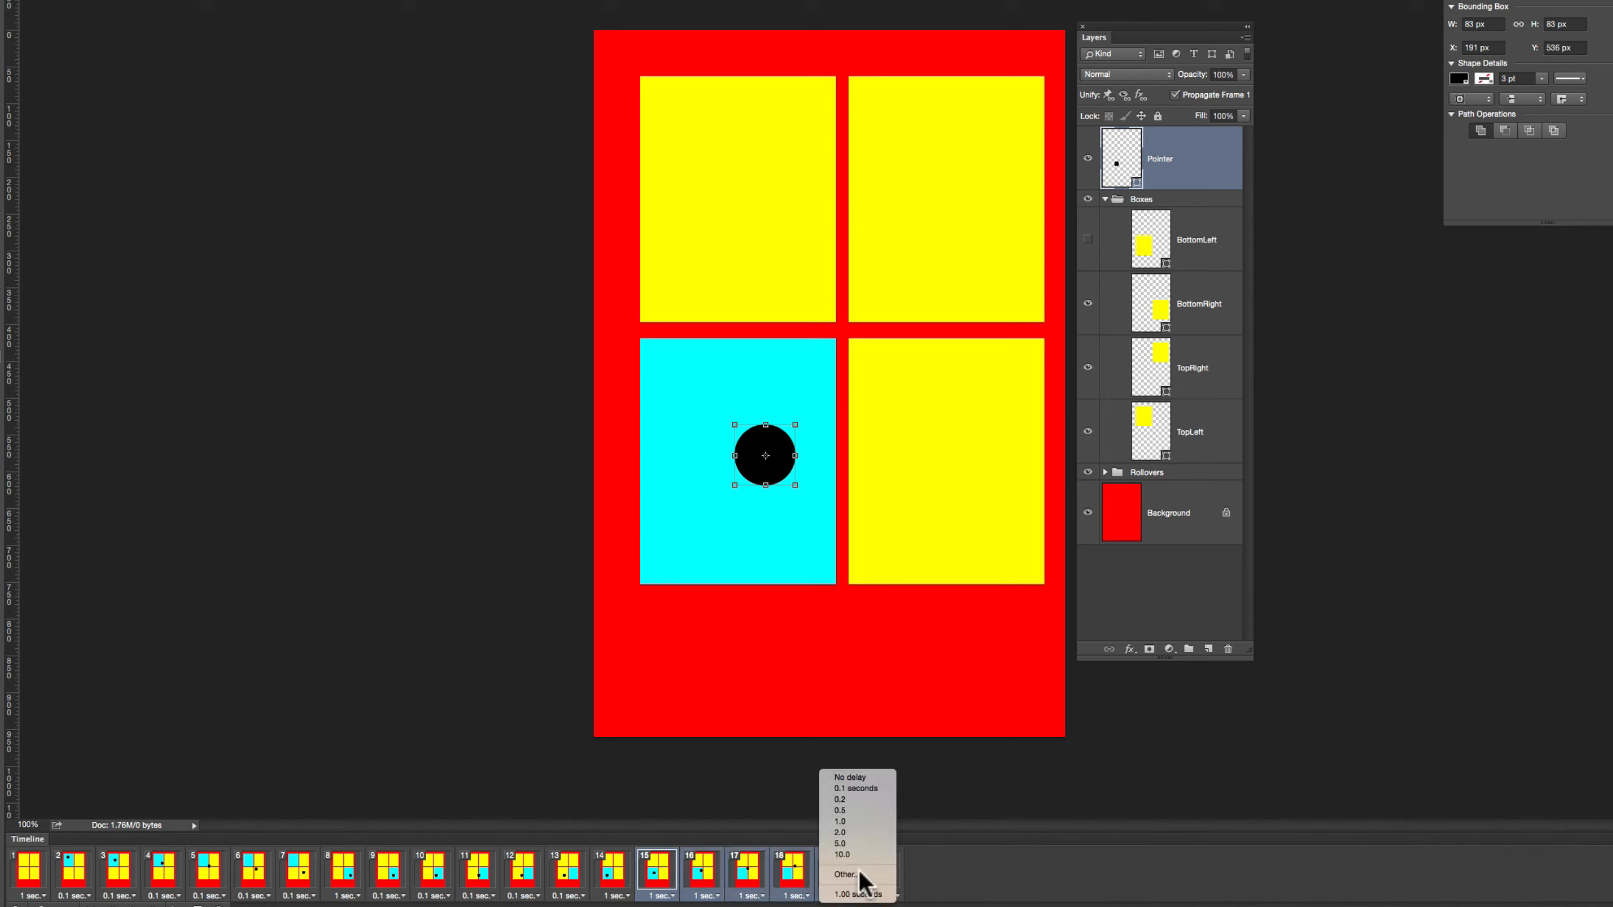
pyautogui.click(875, 788)
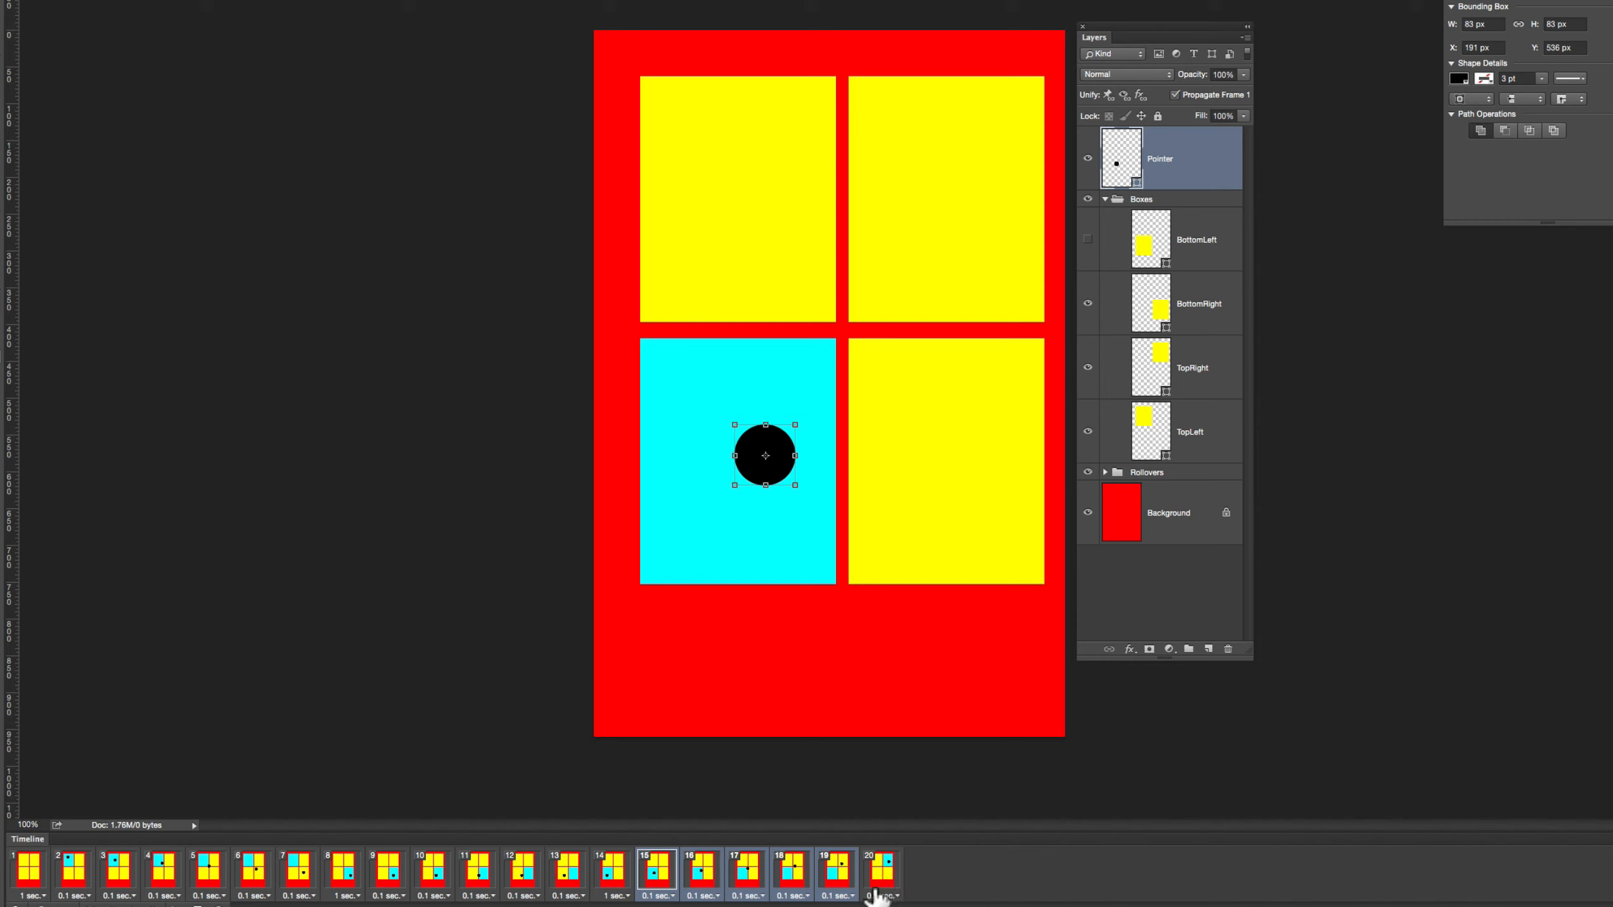
pyautogui.click(895, 896)
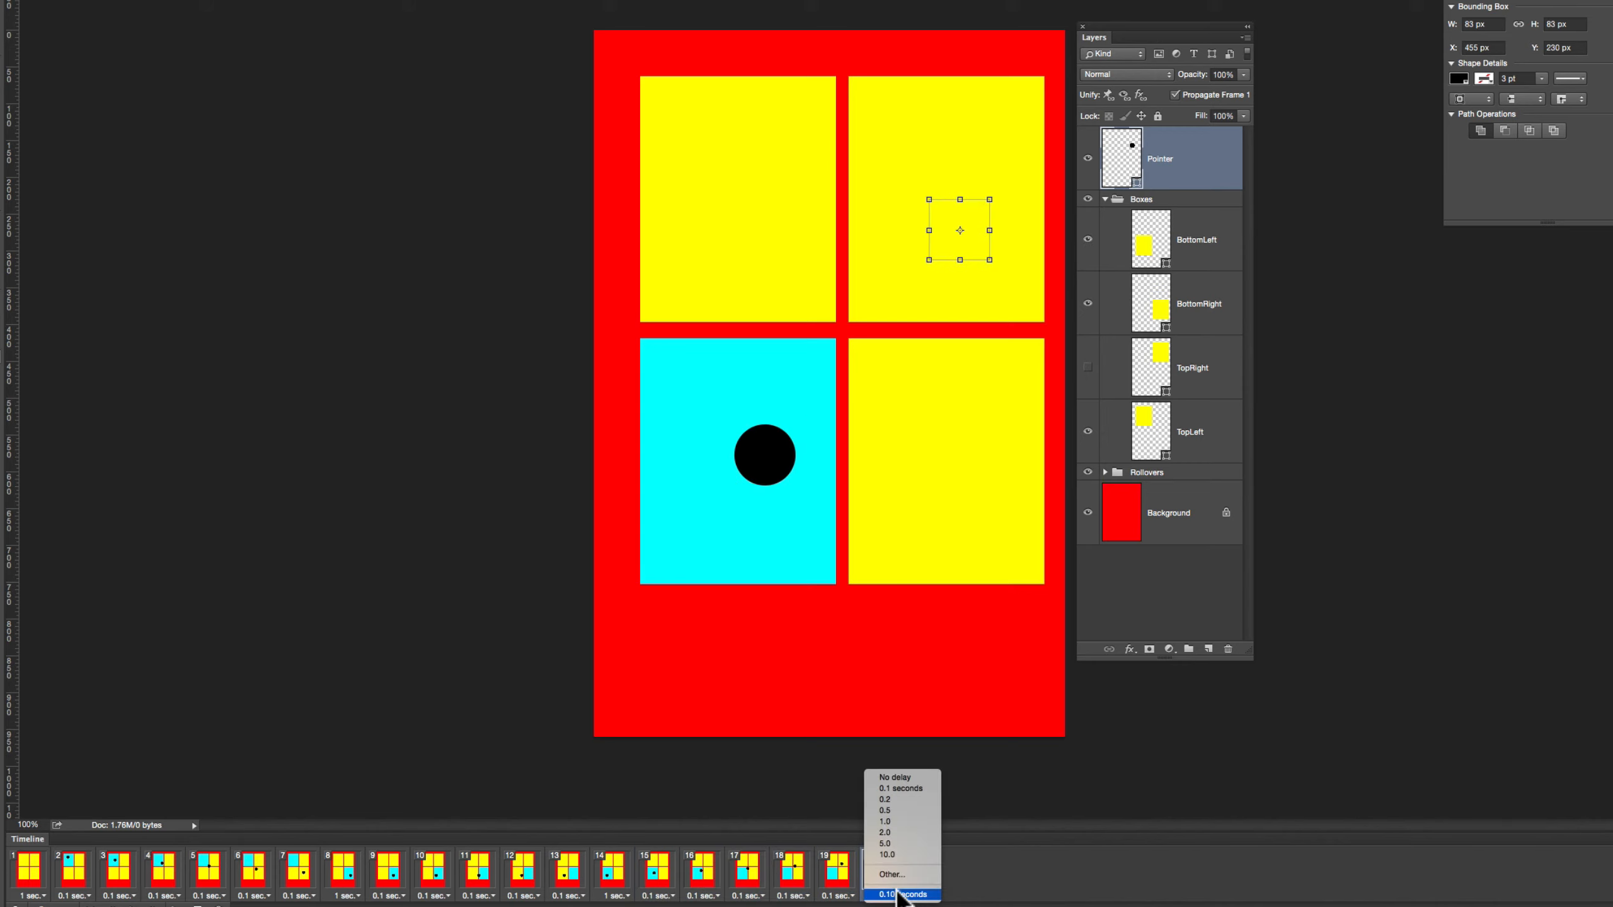
pyautogui.click(905, 822)
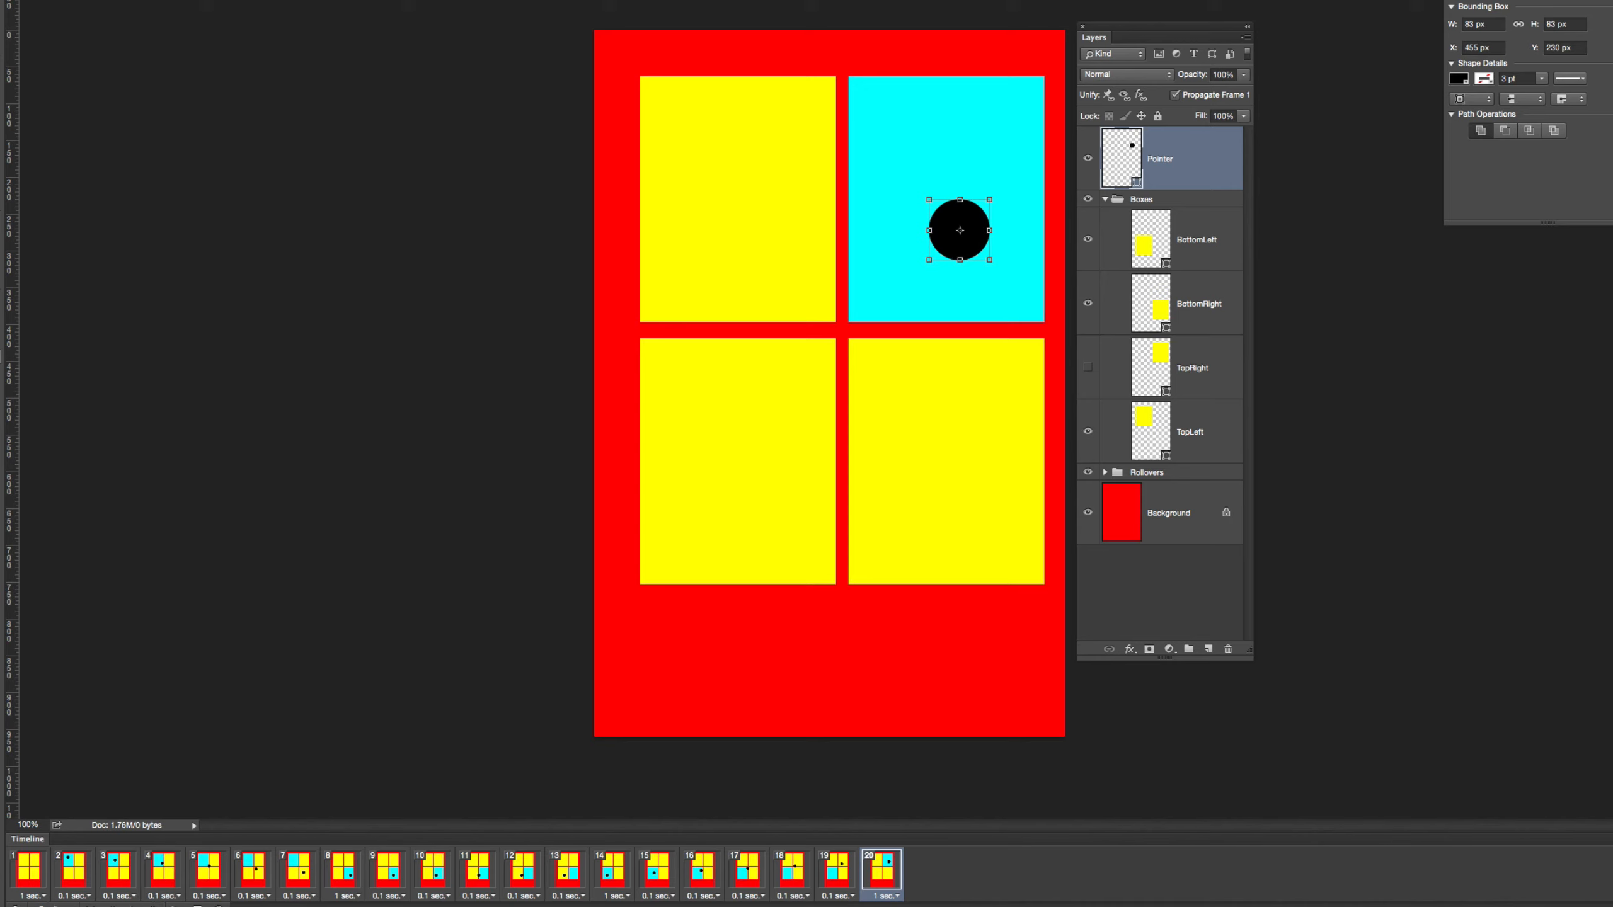
# Set the animation to loop Forever and play it from the first frame, stopping after a full run
pyautogui.click(51, 906)
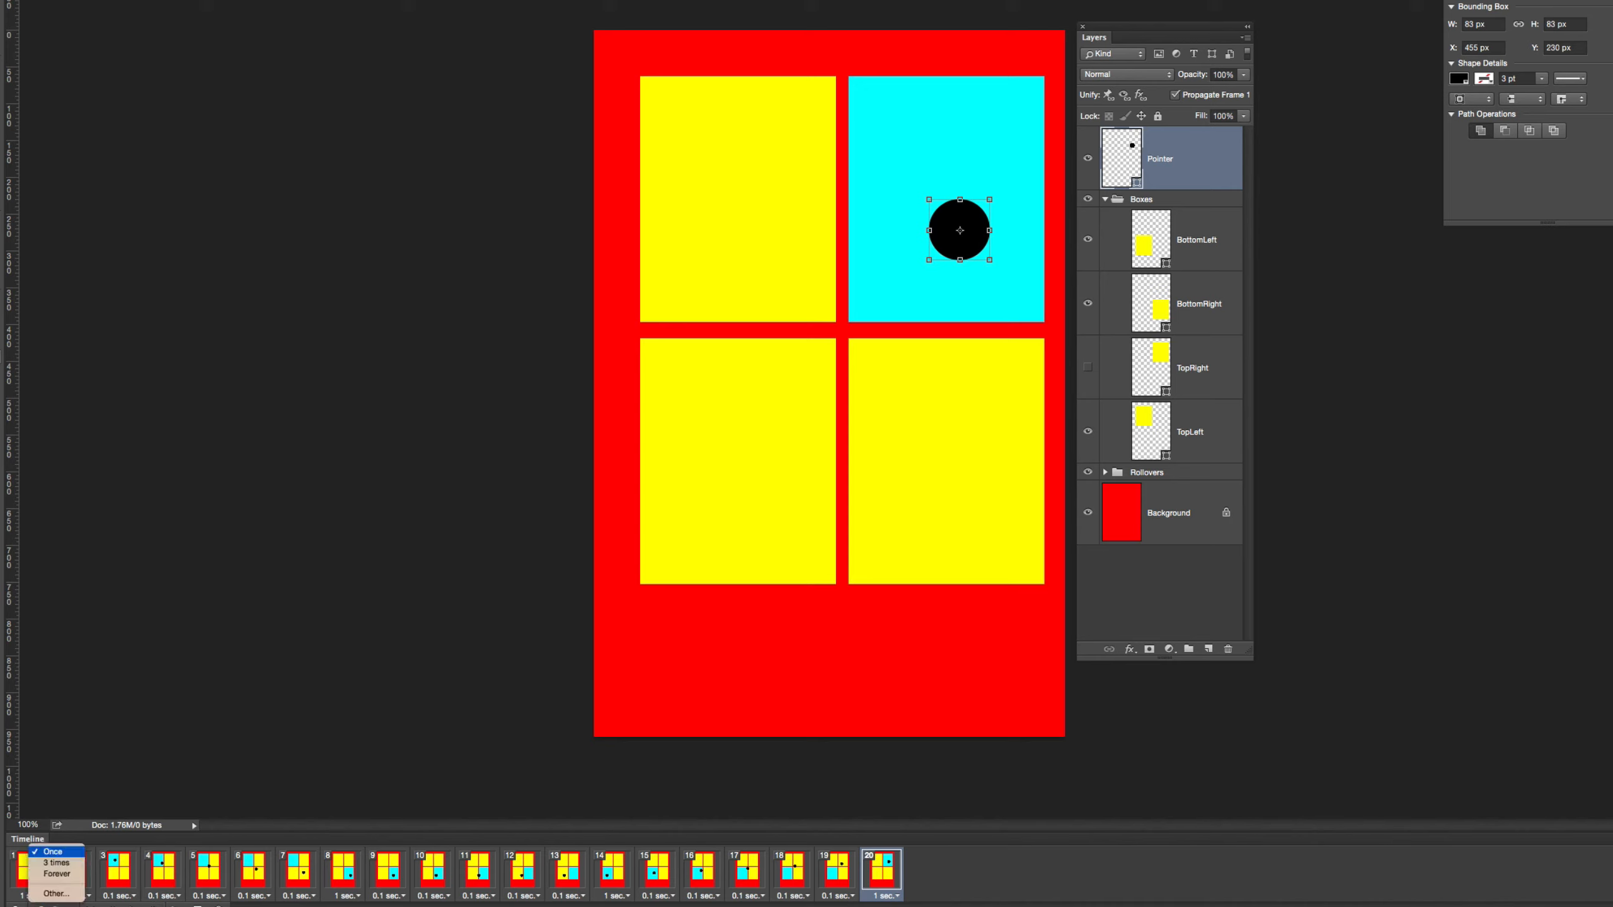
pyautogui.click(57, 874)
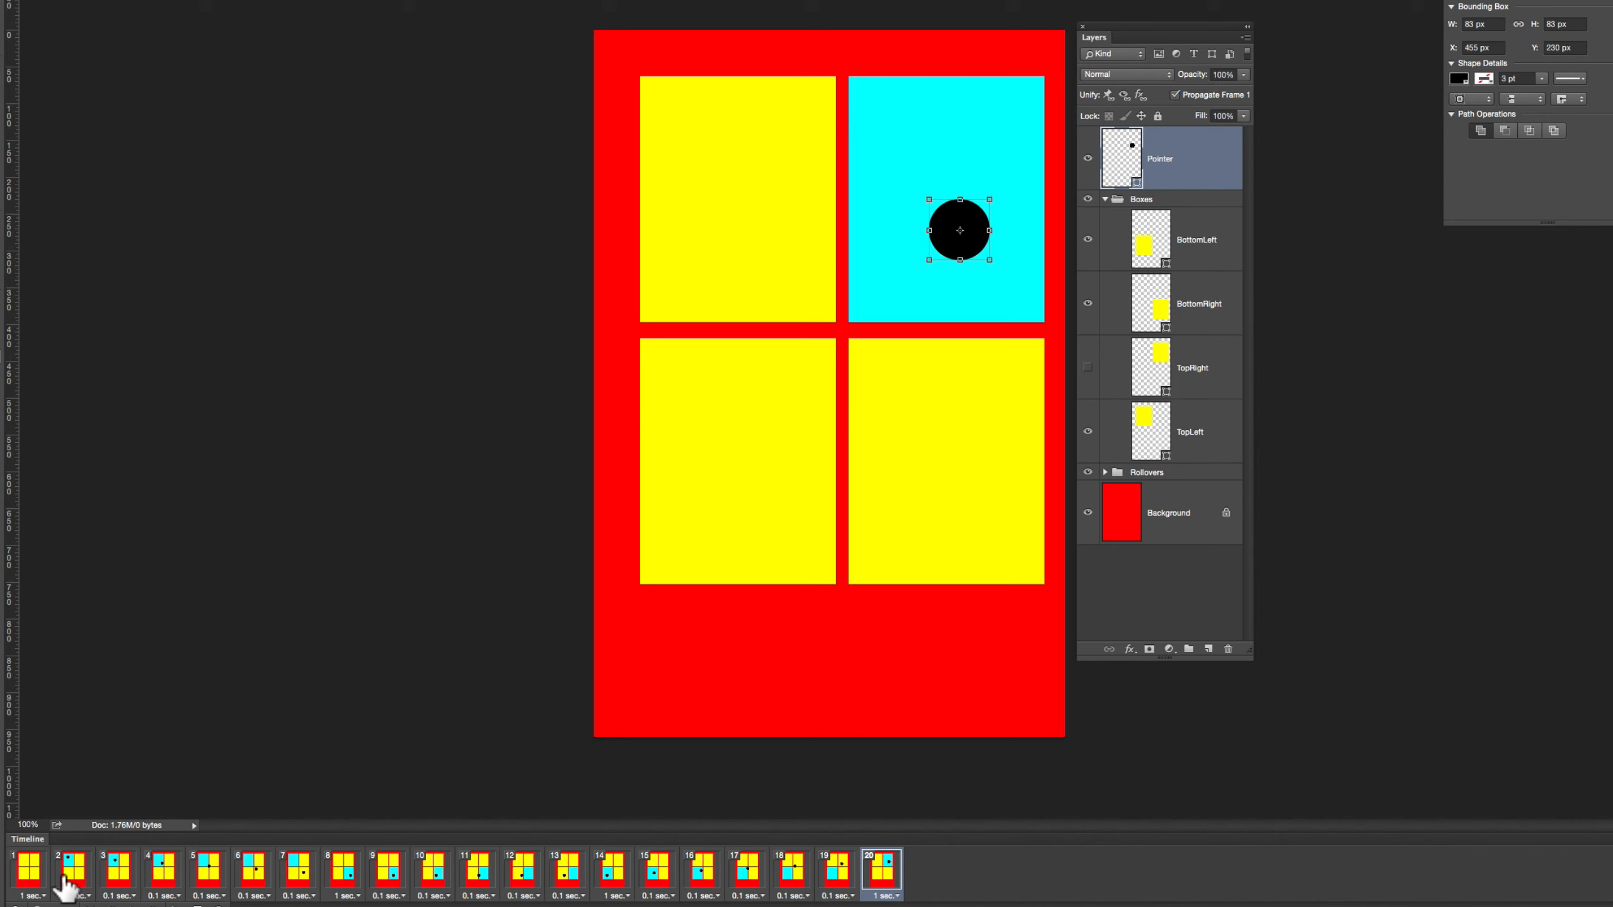
pyautogui.click(90, 906)
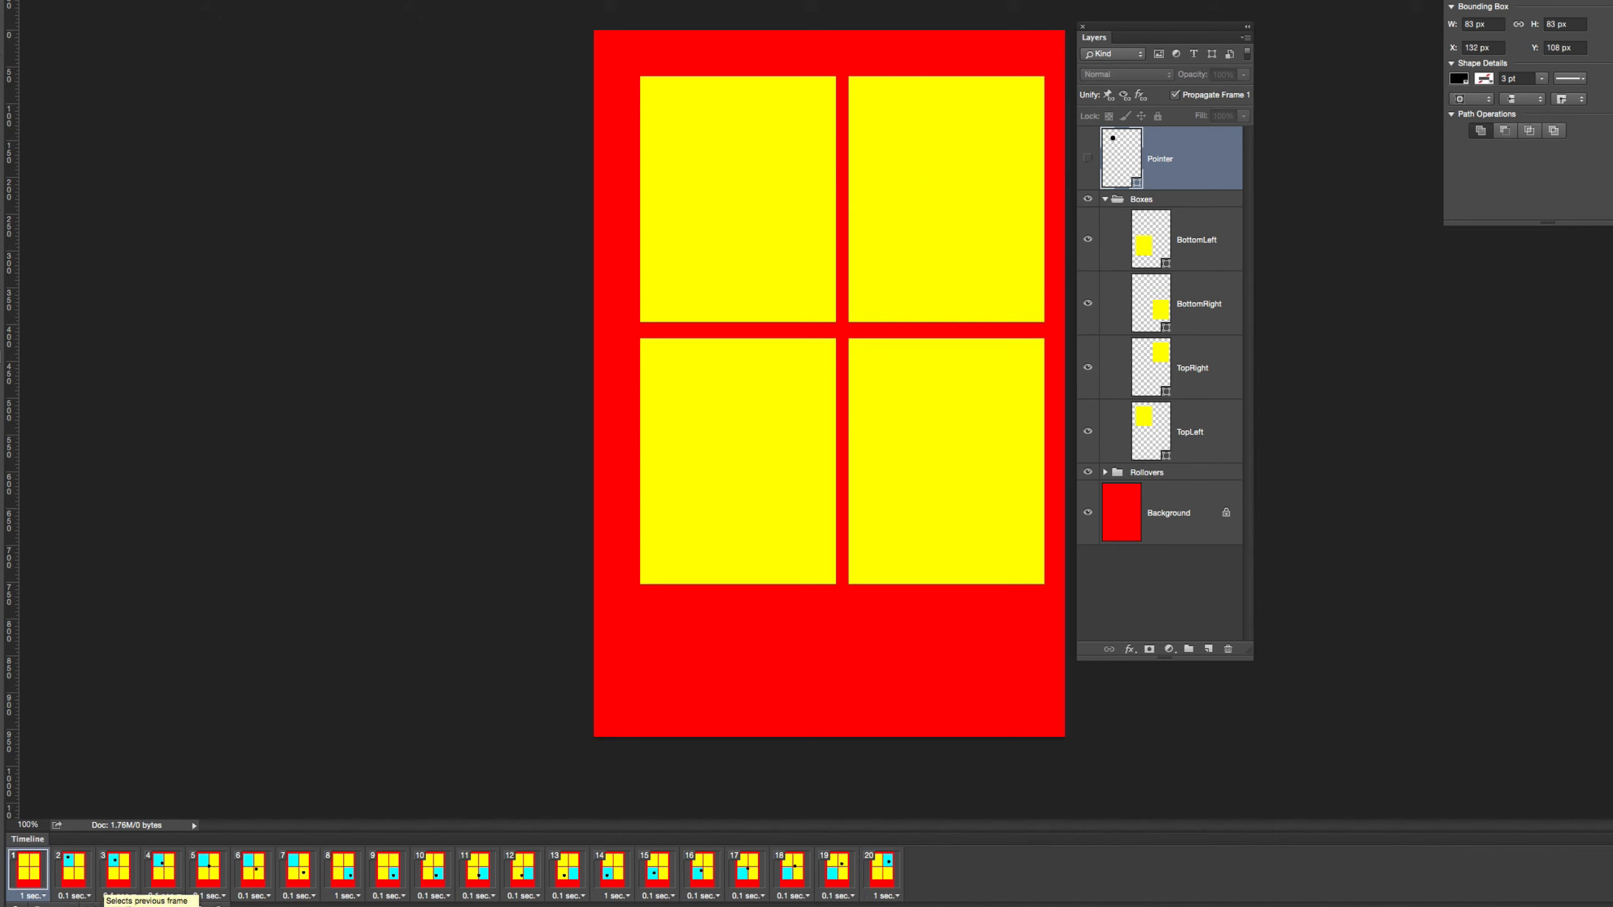
pyautogui.click(127, 906)
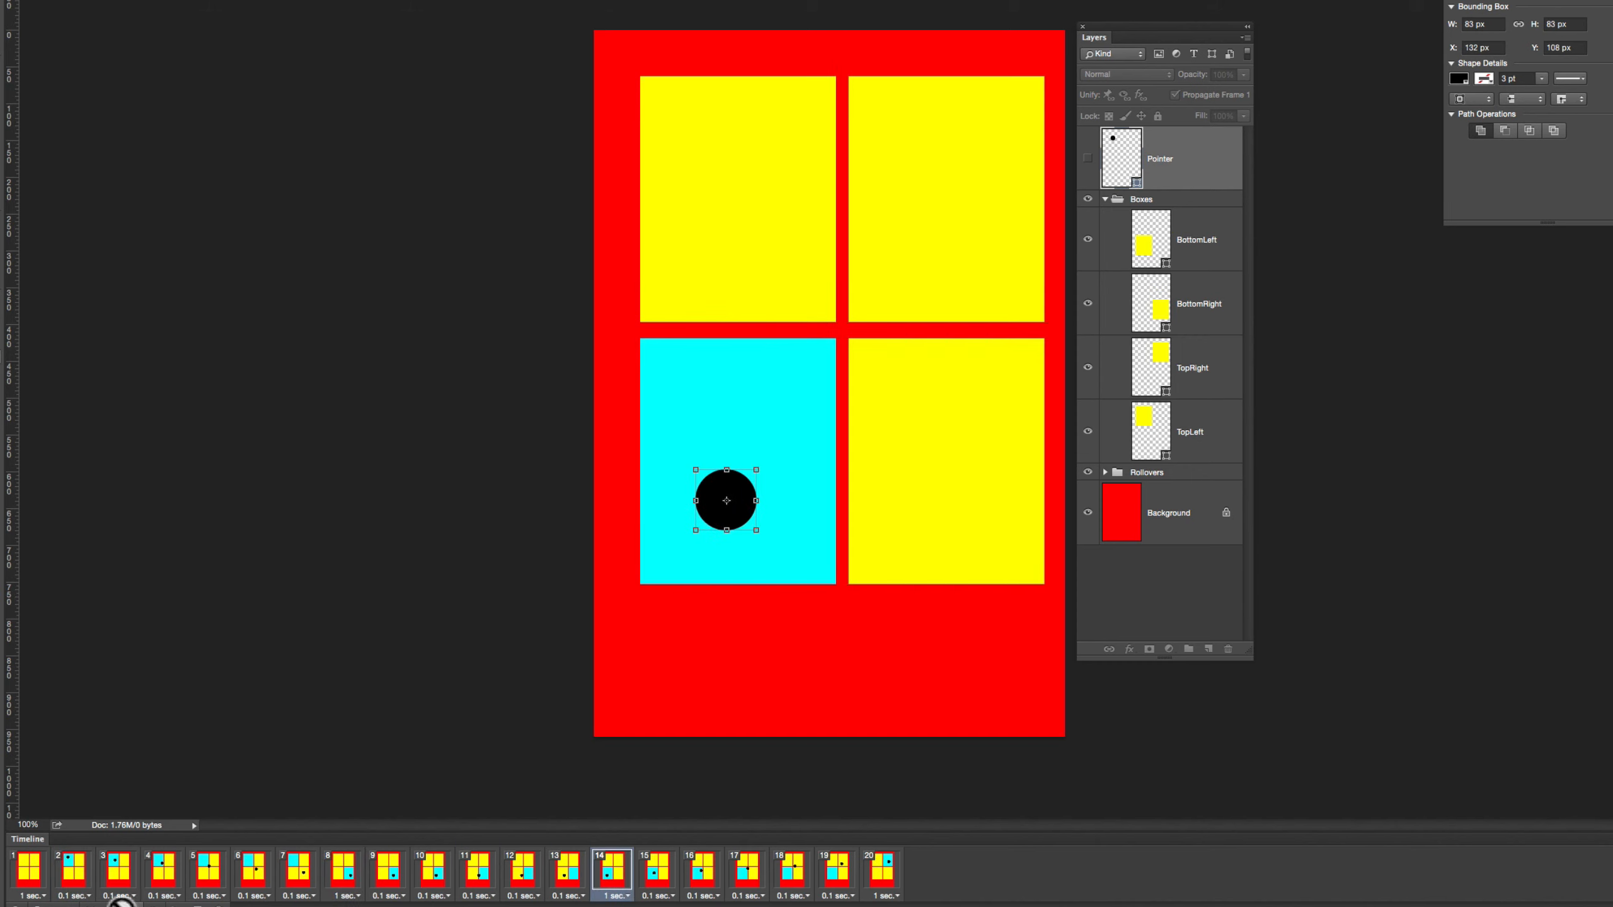
pyautogui.click(134, 905)
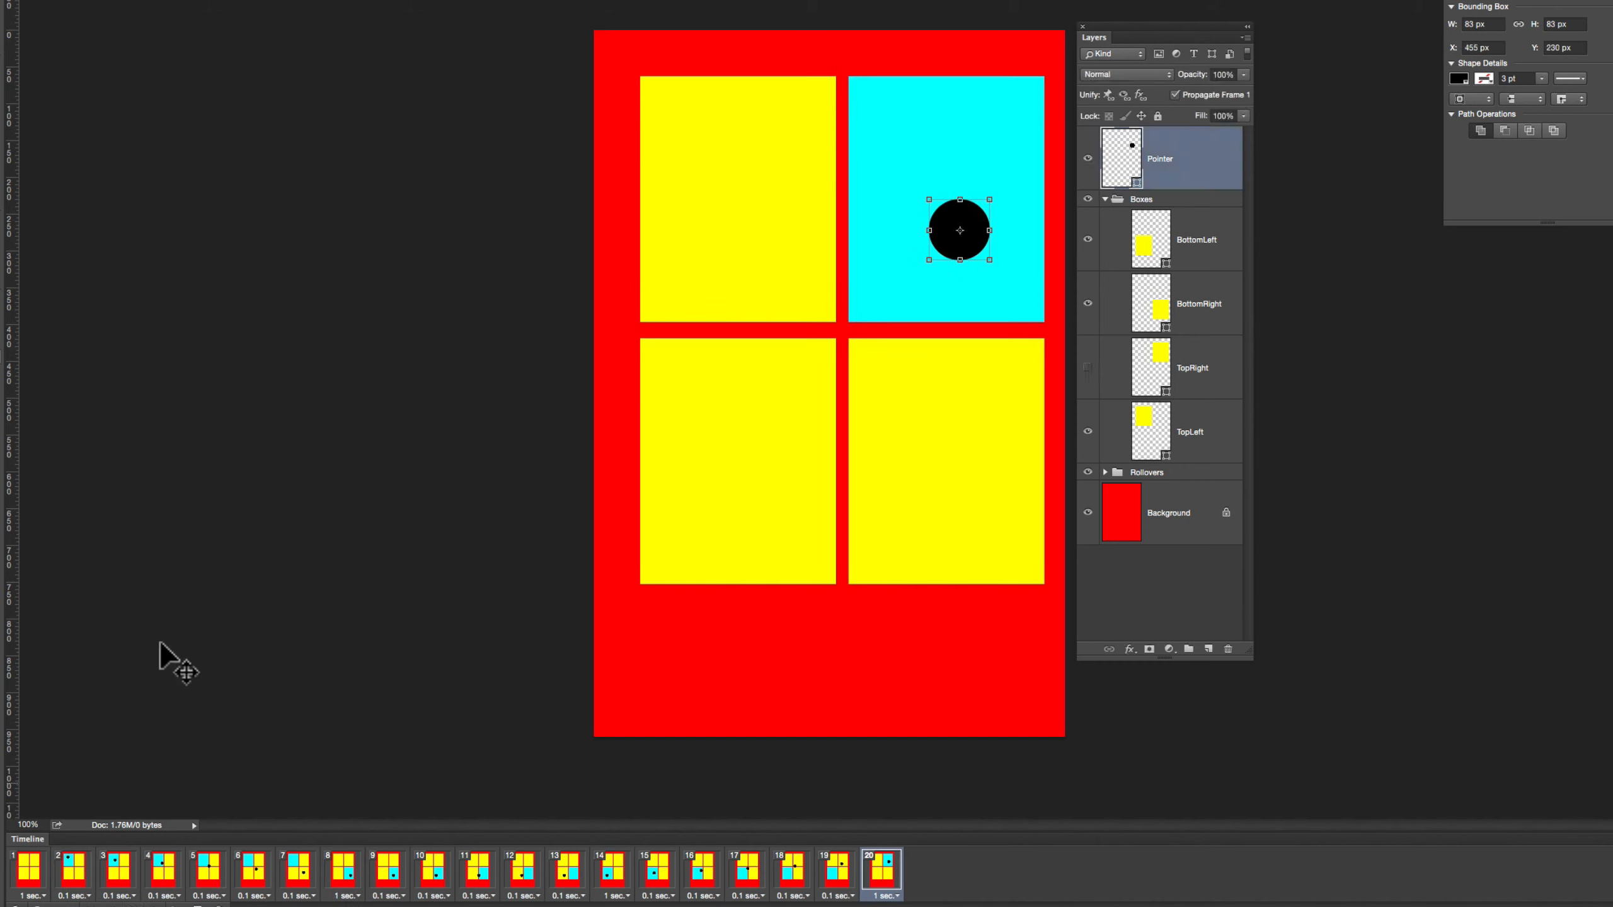
# Open Save for Web and choose the GIF 32 No Dither preset, keeping 32 colors
pyautogui.click(90, 0)
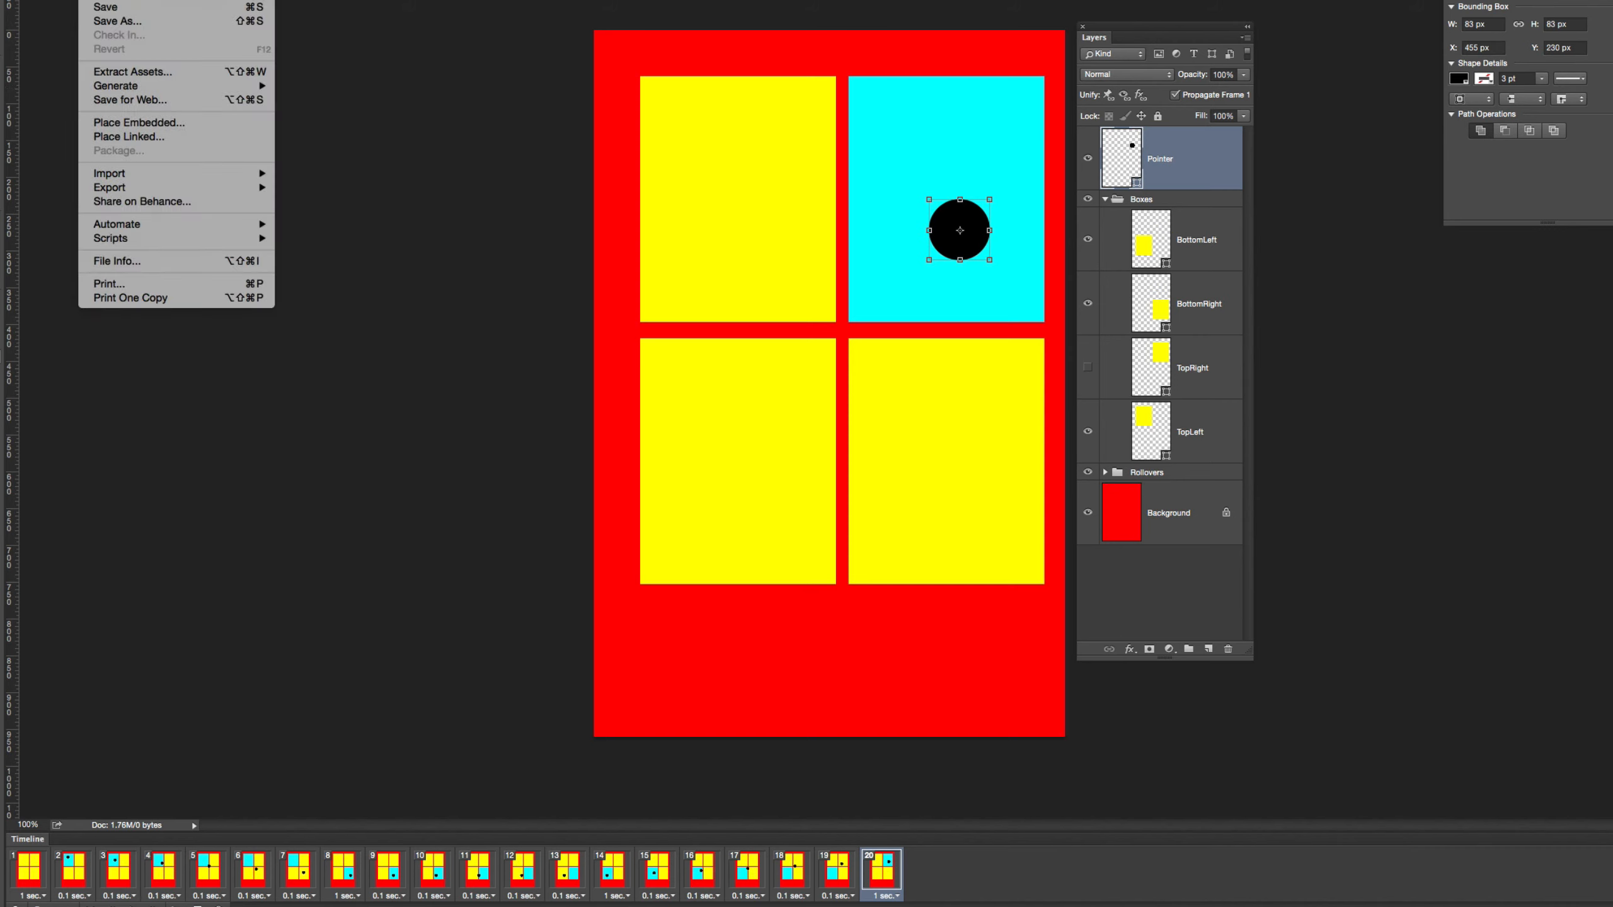
pyautogui.click(170, 97)
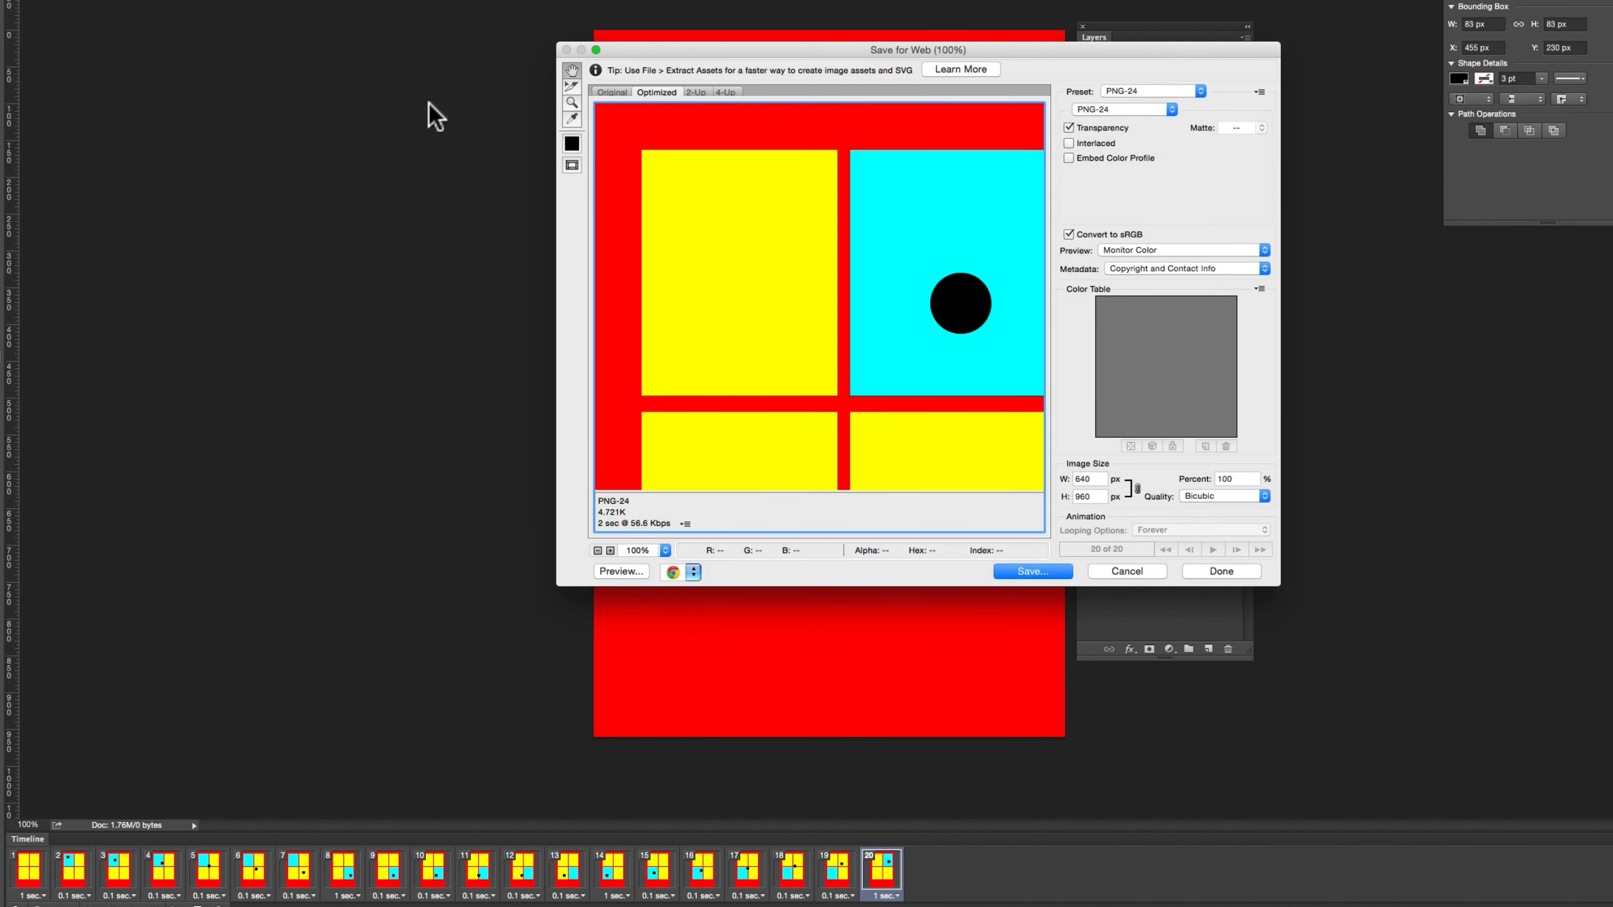
pyautogui.click(1134, 87)
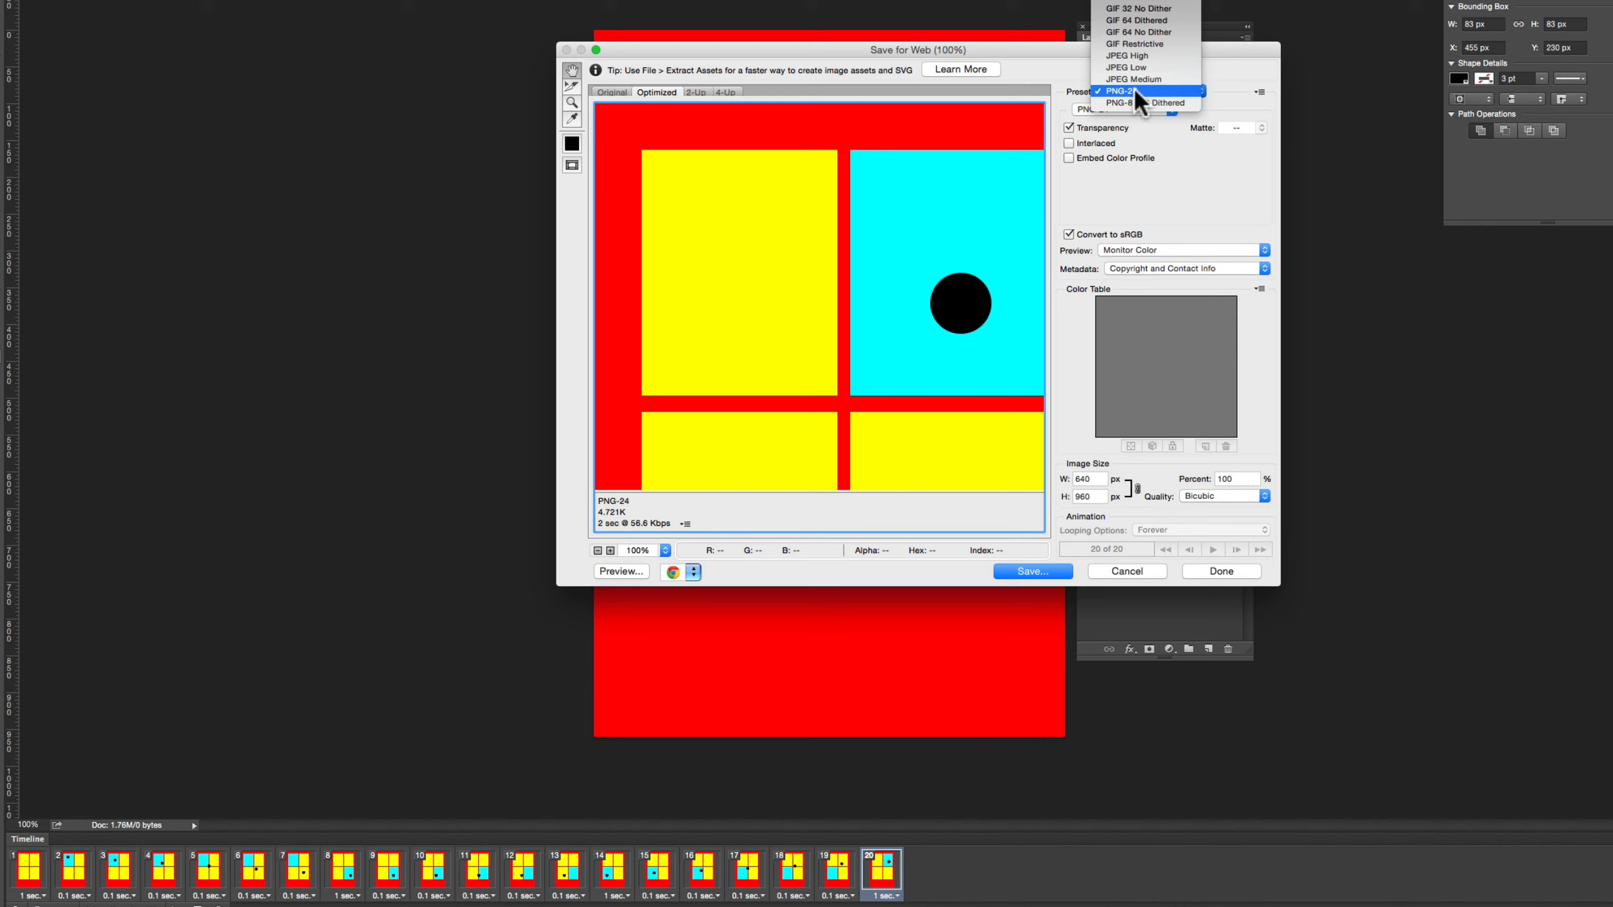
pyautogui.click(1183, 10)
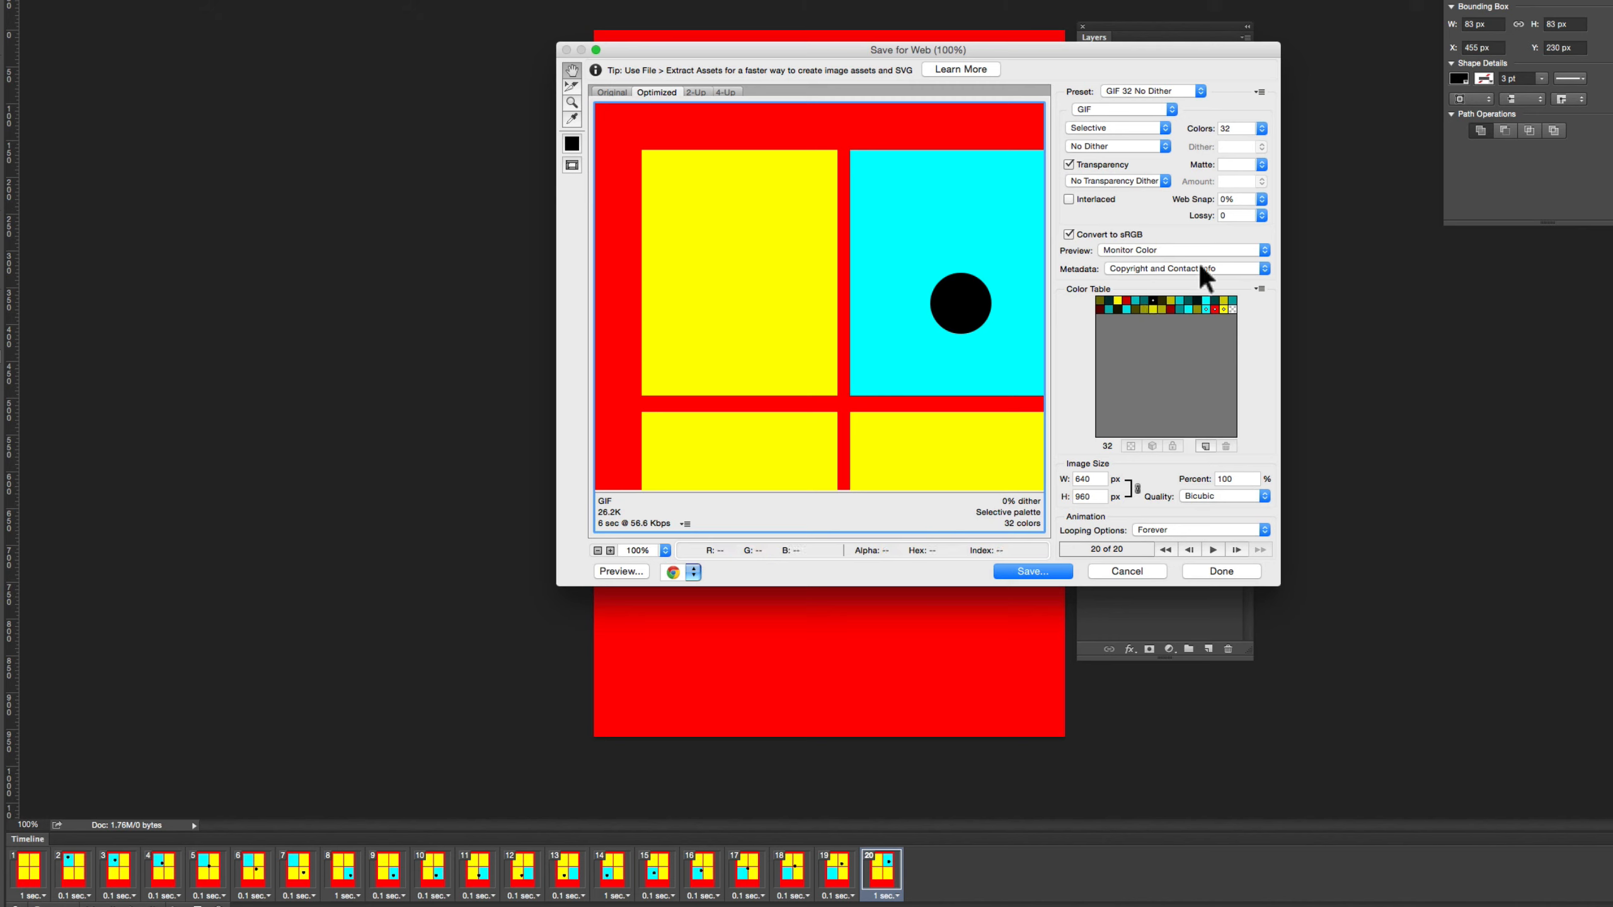
pyautogui.click(1262, 130)
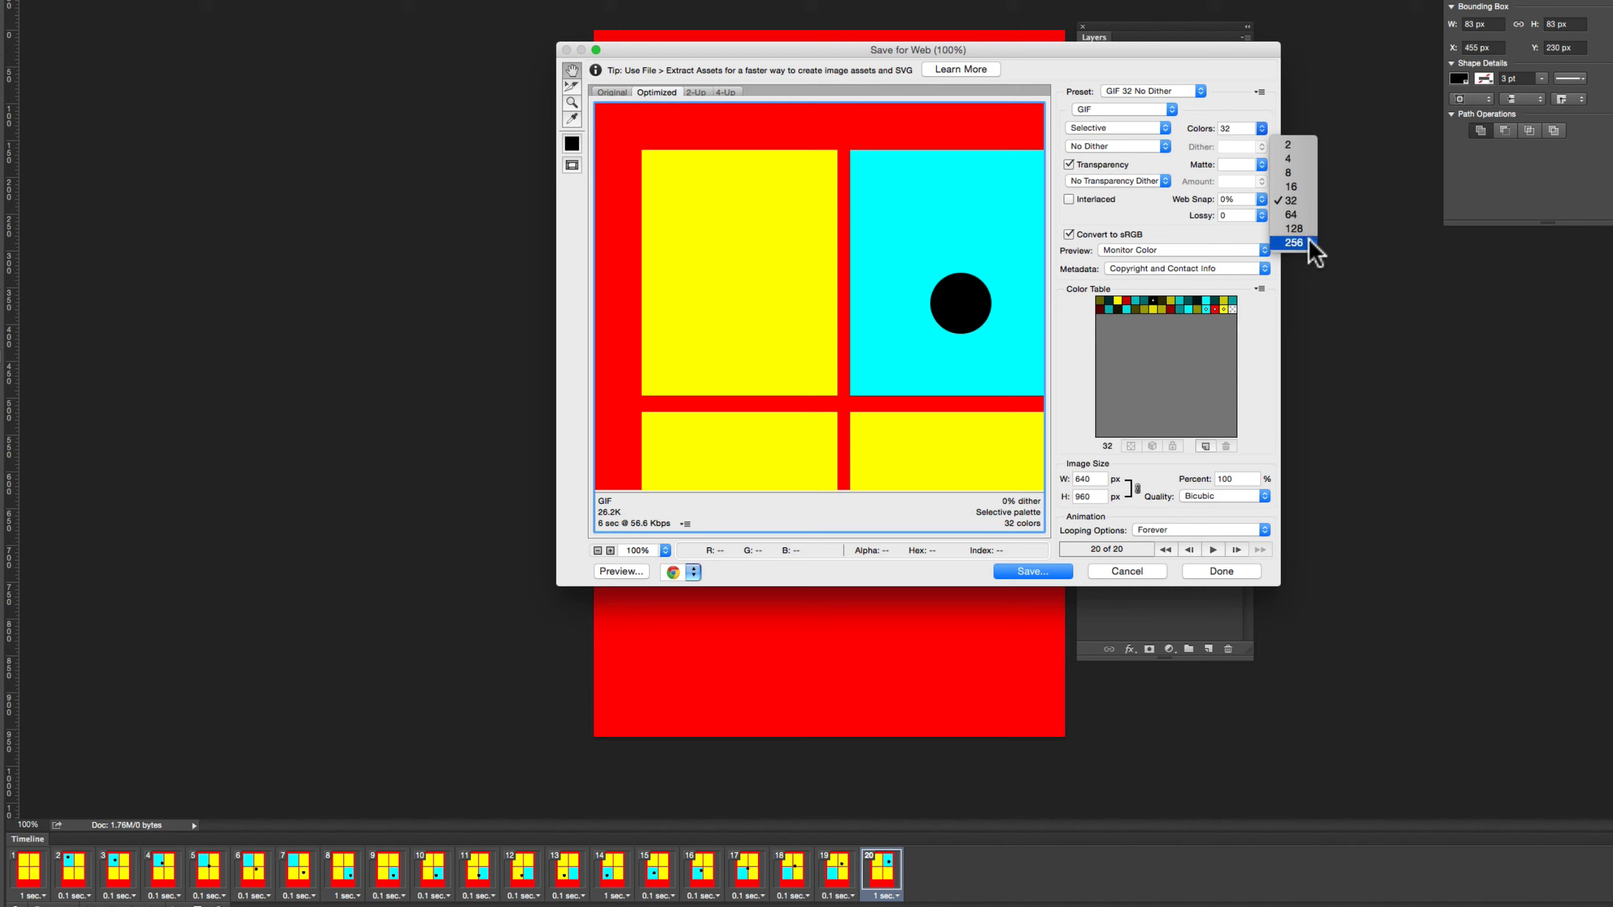
pyautogui.click(1308, 201)
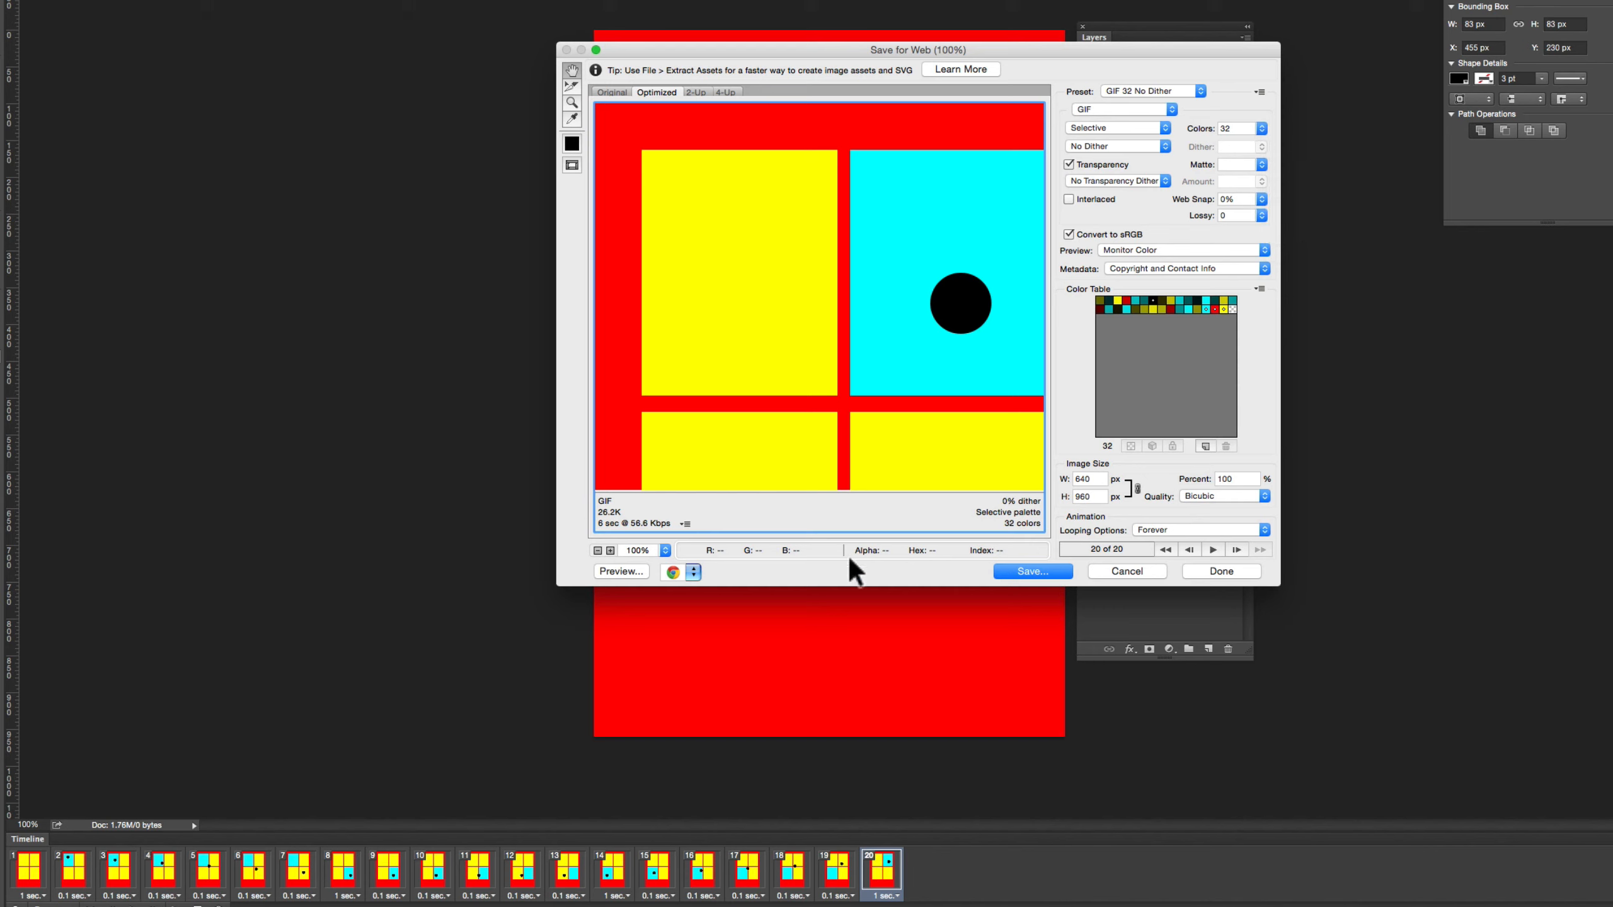
# Preview the optimized GIF in Google Chrome, close the preview and return to the Save for Web dialog
pyautogui.click(693, 572)
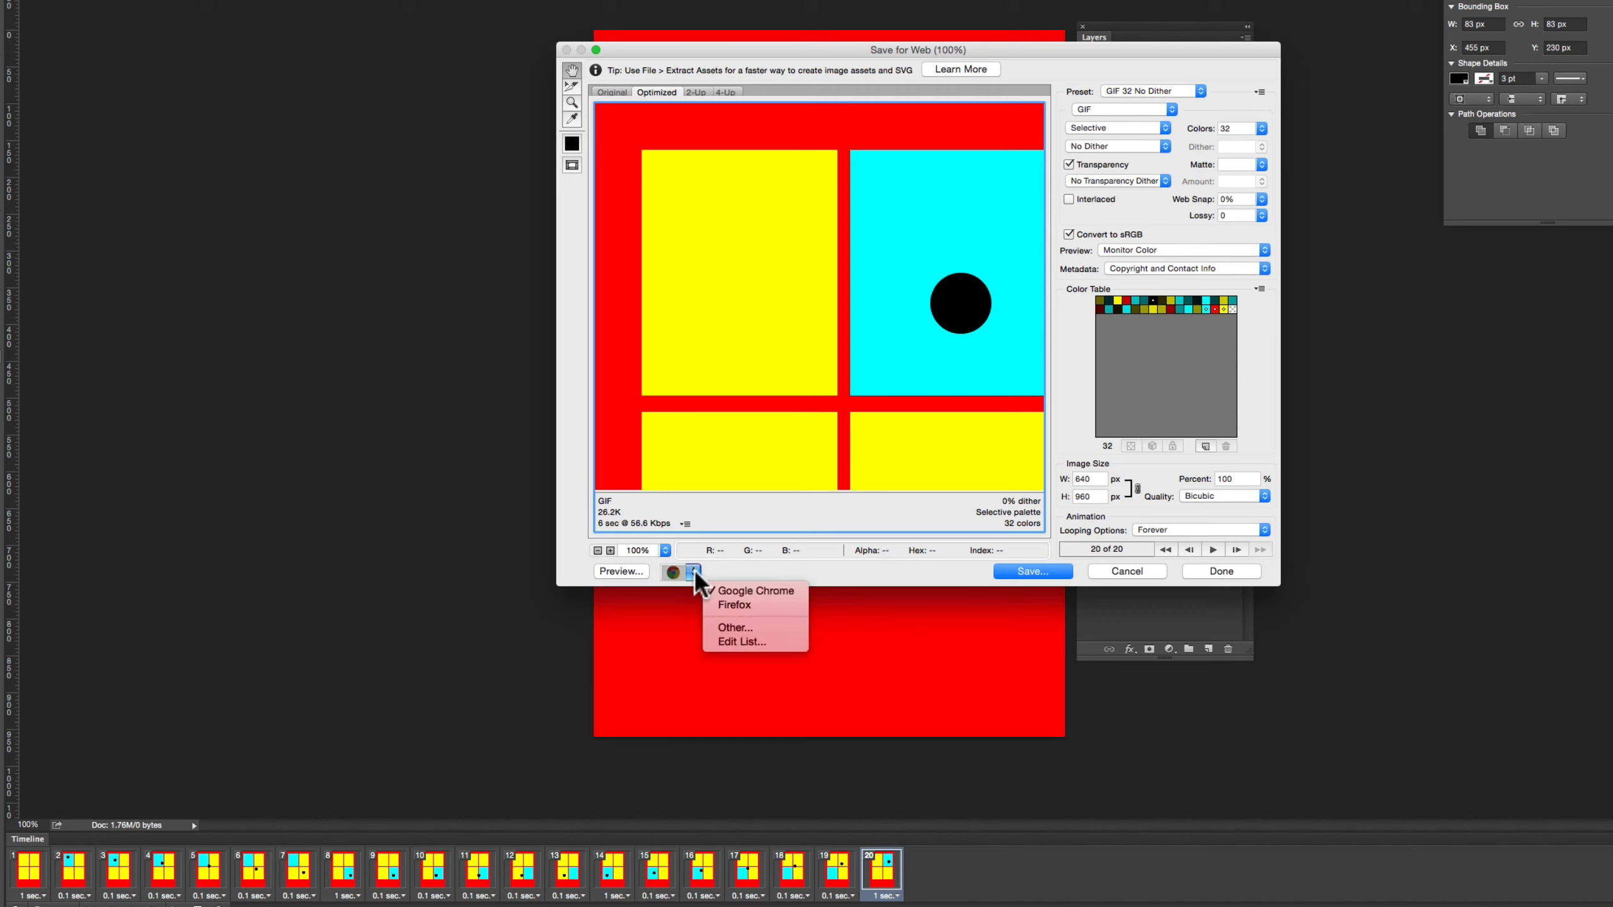
pyautogui.click(751, 593)
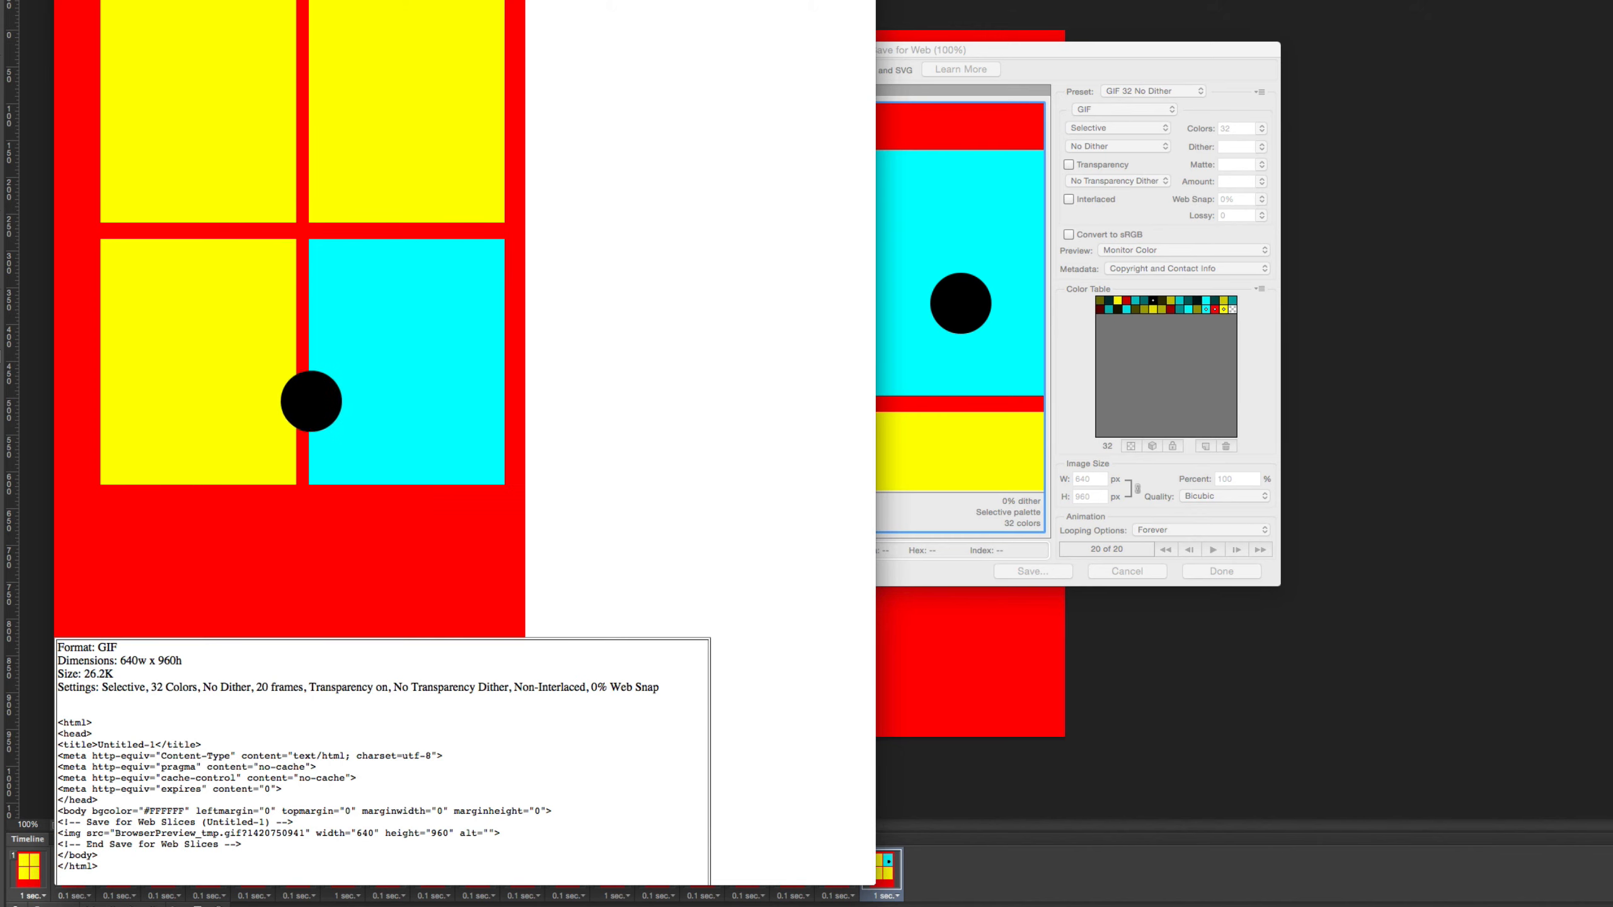
pyautogui.press('super+w')
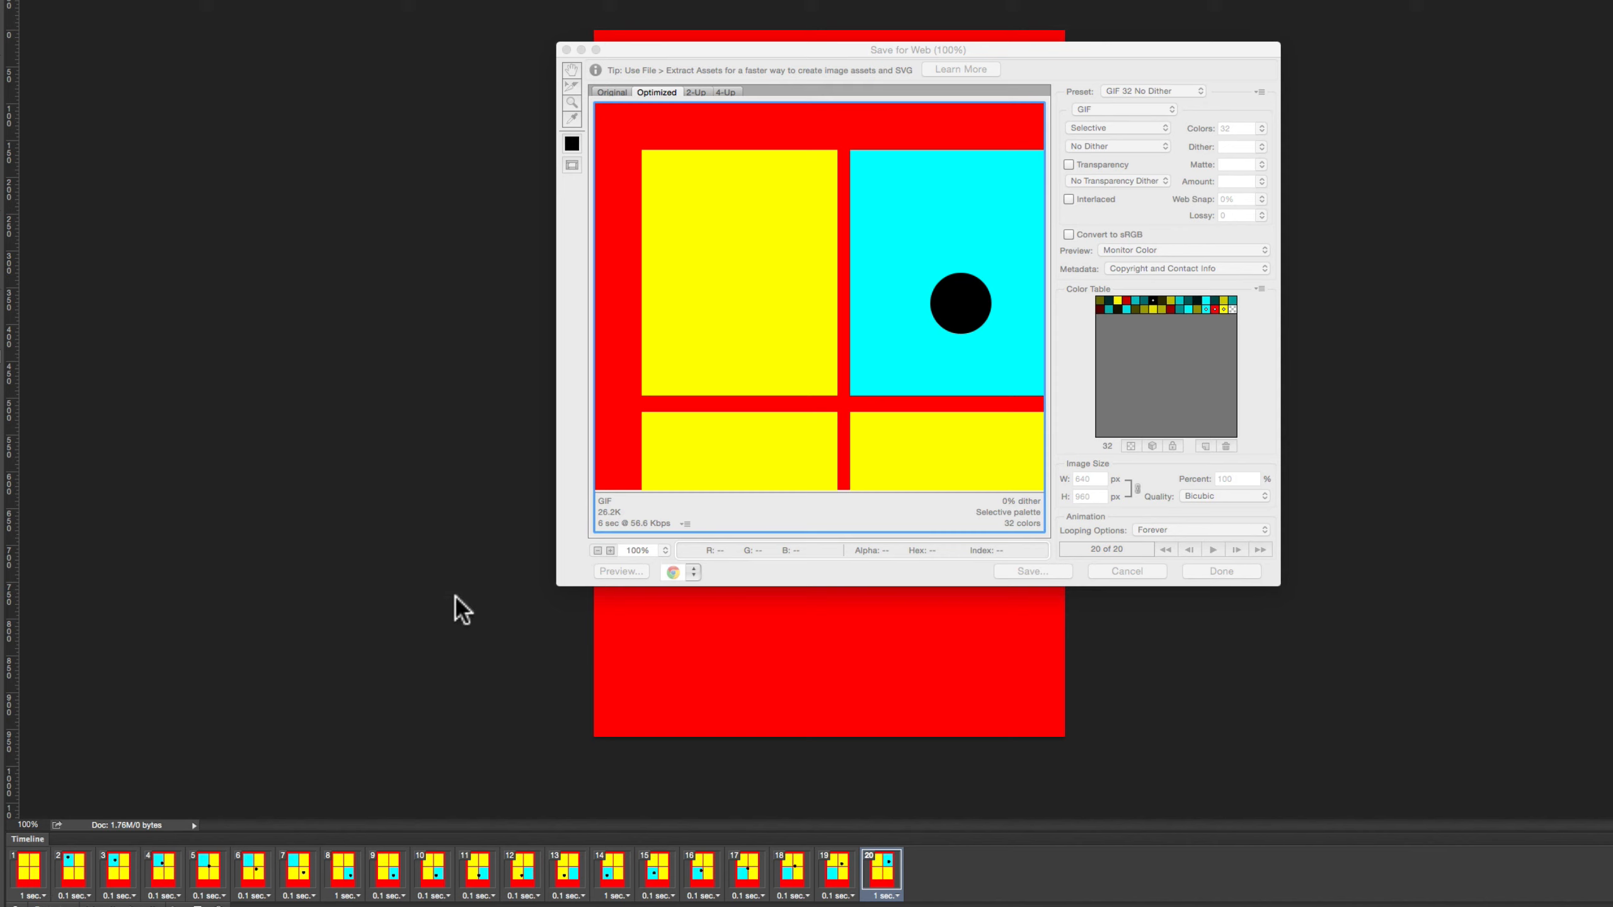
pyautogui.click(853, 48)
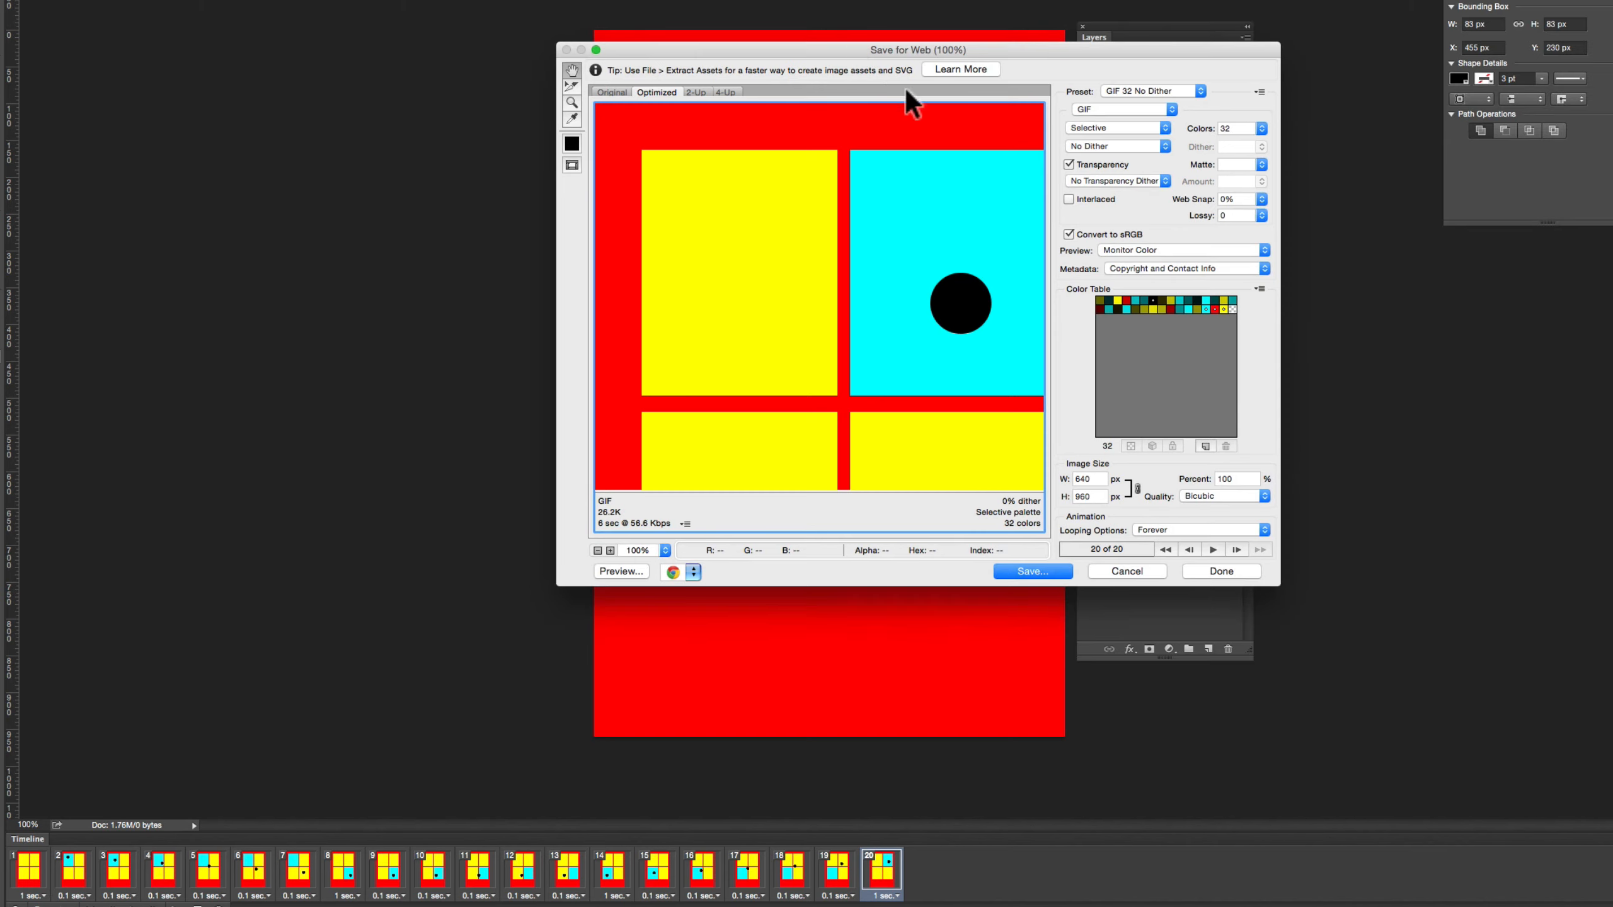
# Save the optimized animation to the Desktop as interface.gif
pyautogui.click(1044, 569)
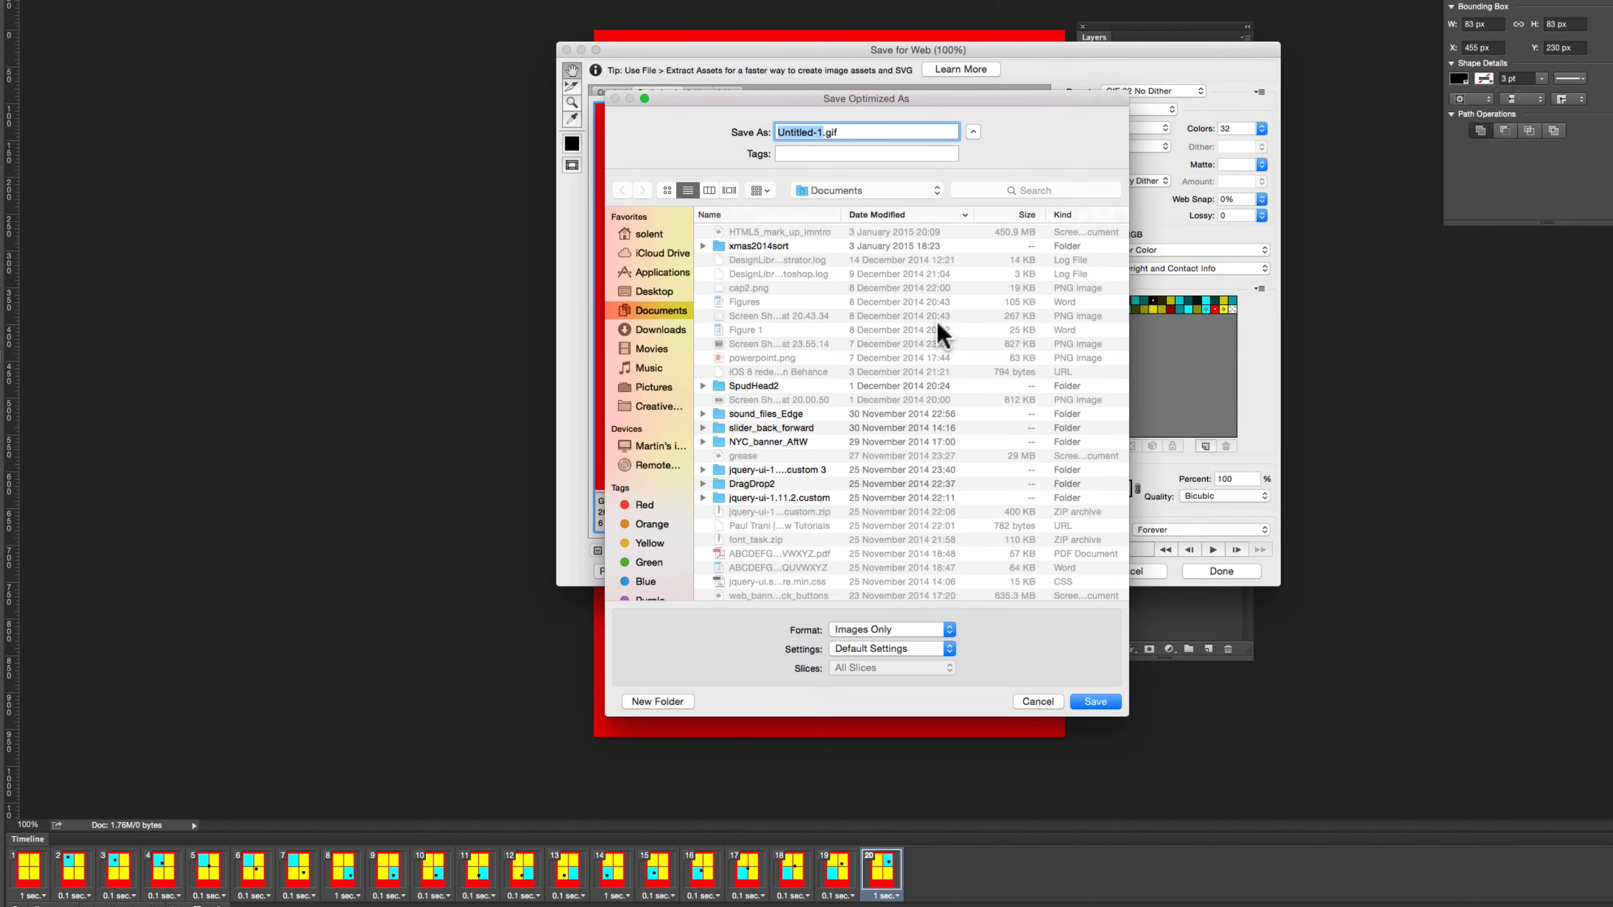
pyautogui.write('interface')
pyautogui.click(665, 292)
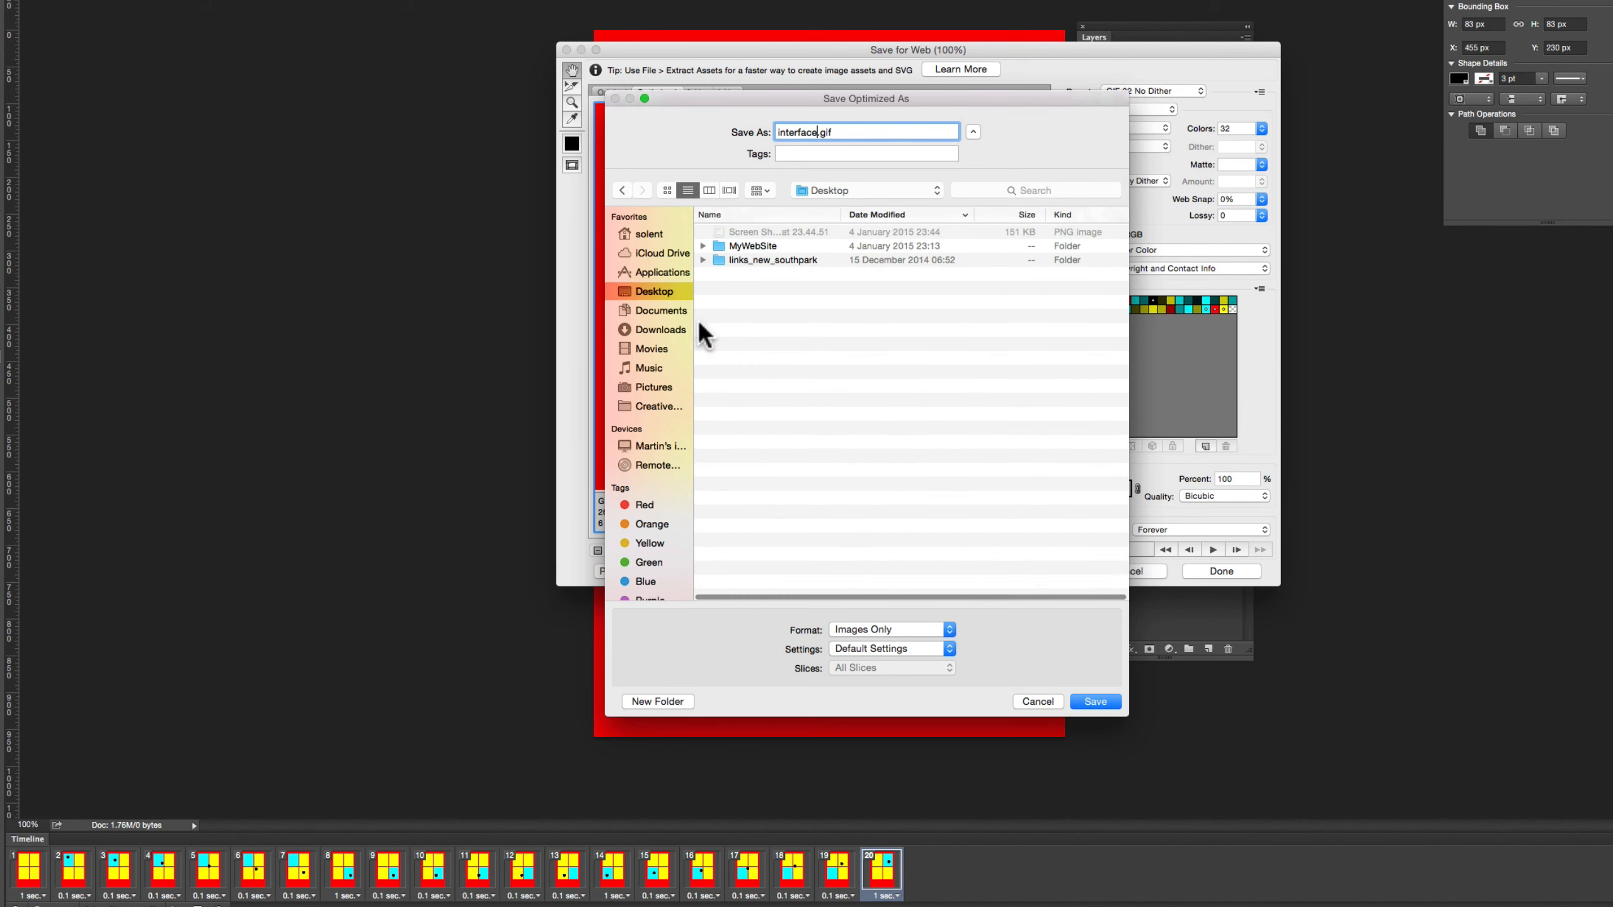
pyautogui.click(1090, 701)
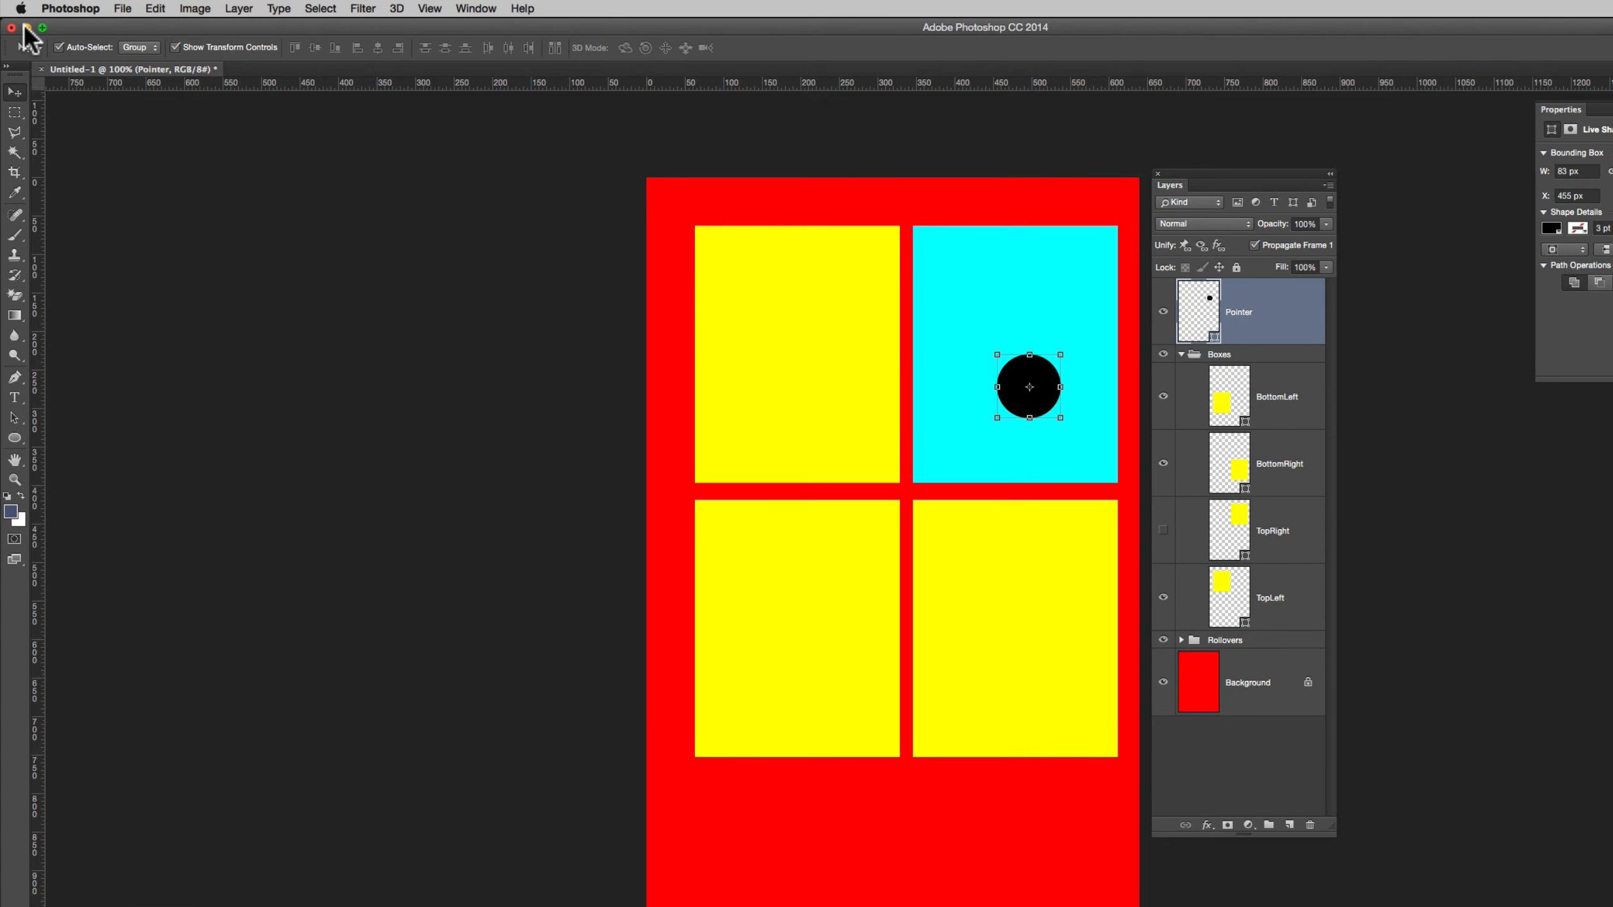
# Clear the document window away, reposition interface.gif on the desktop, and switch to Google Chrome to open the file in the new tab
pyautogui.click(12, 27)
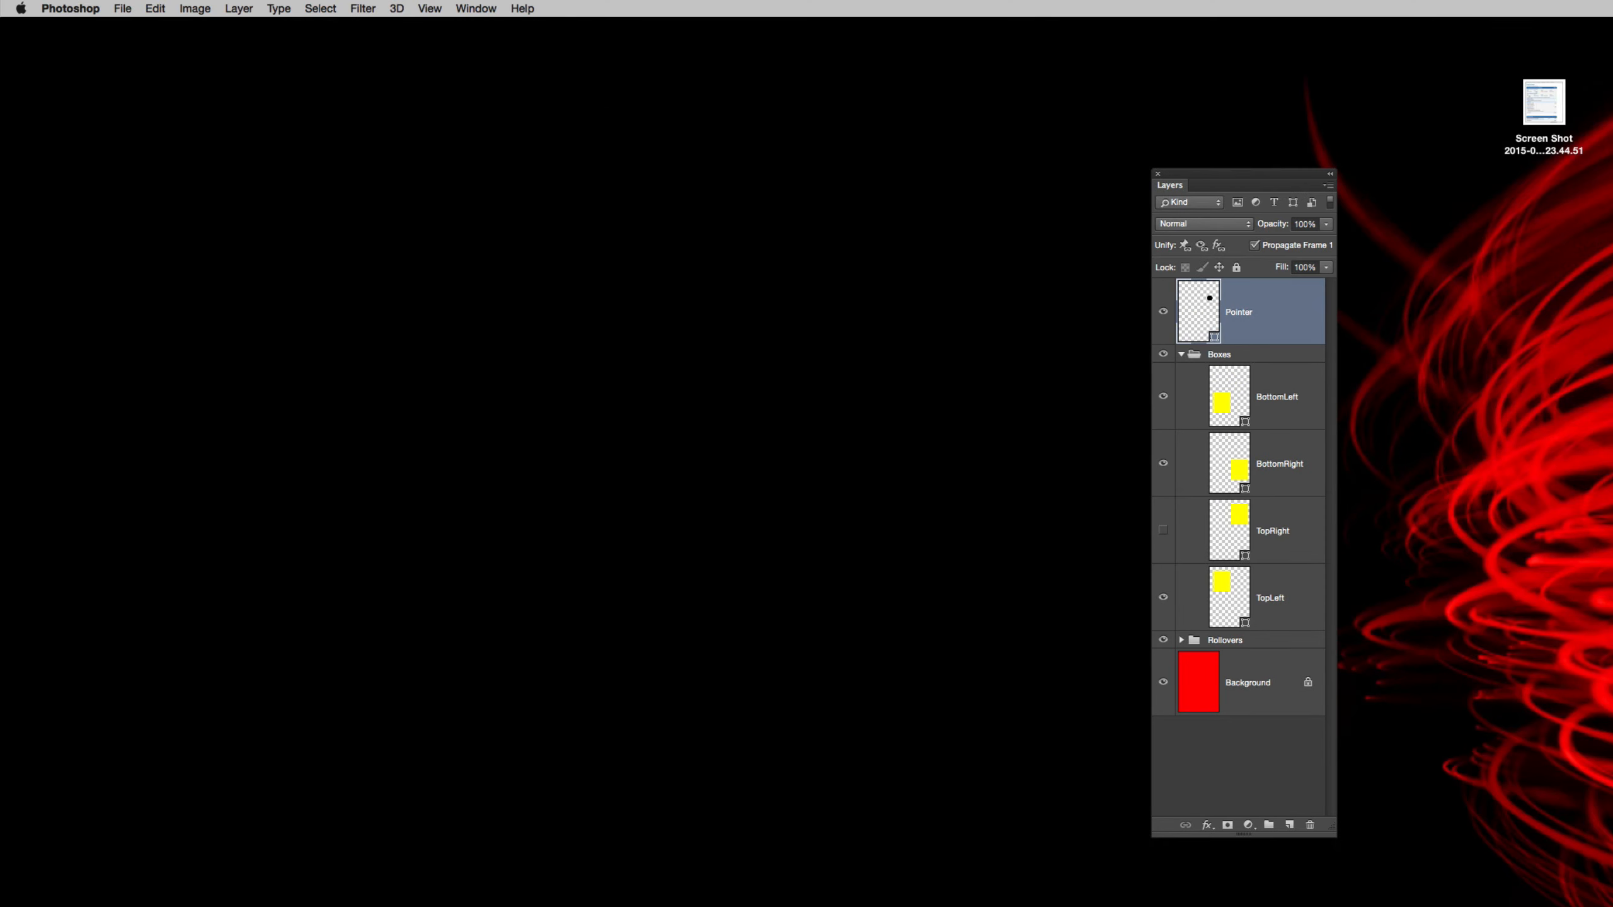
pyautogui.moveTo(1612, 305); pyautogui.dragTo(1528, 534)
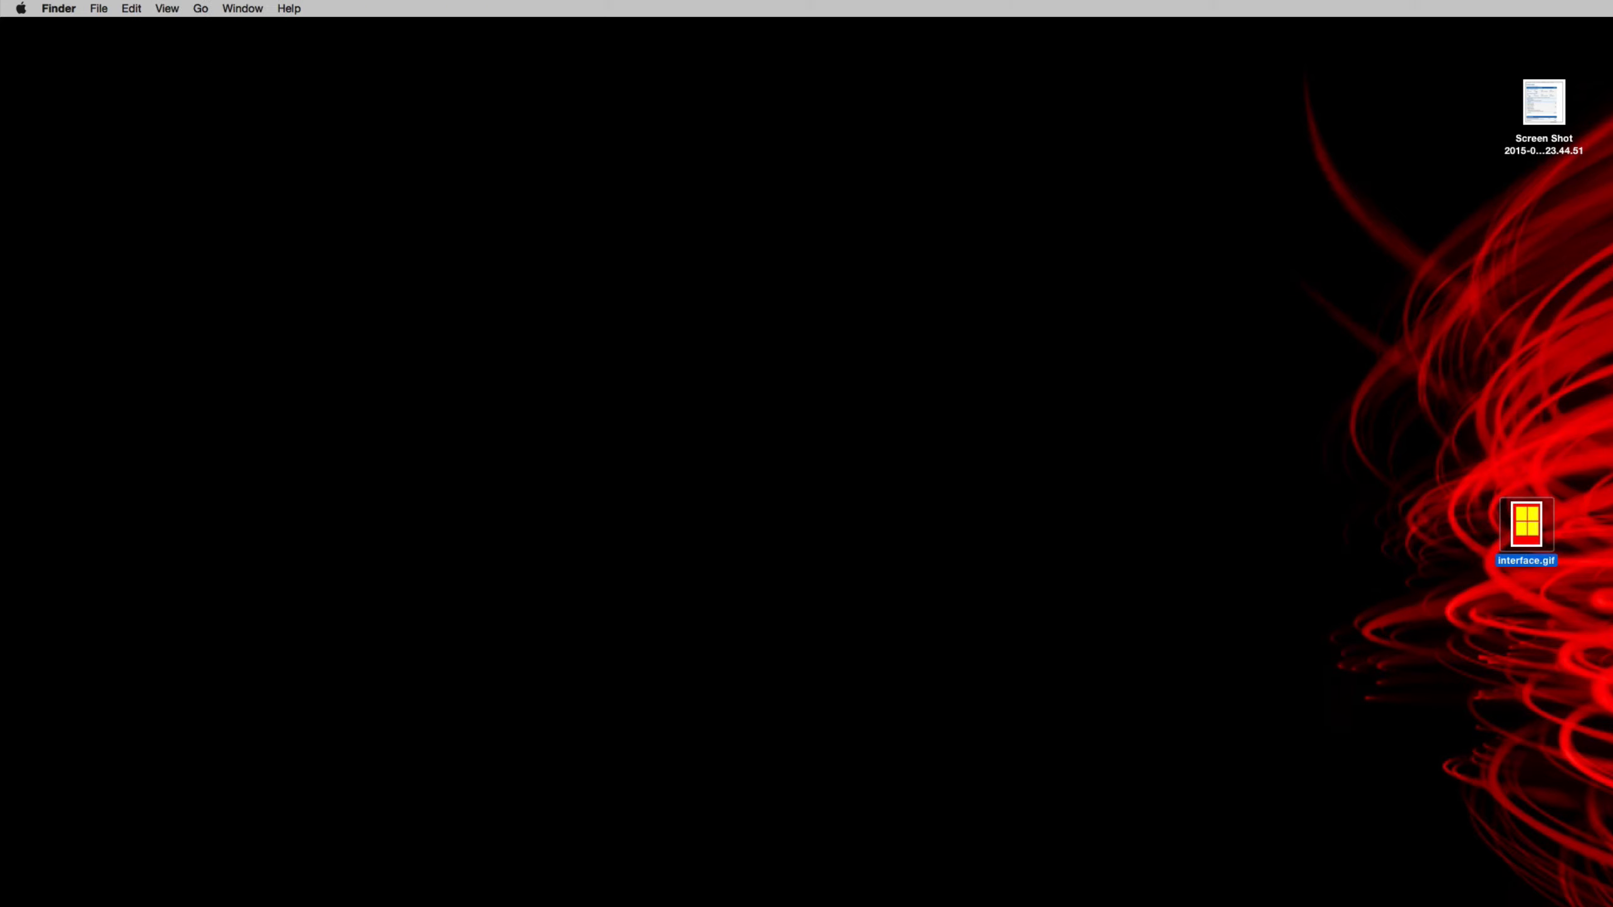
pyautogui.press('super+Tab')
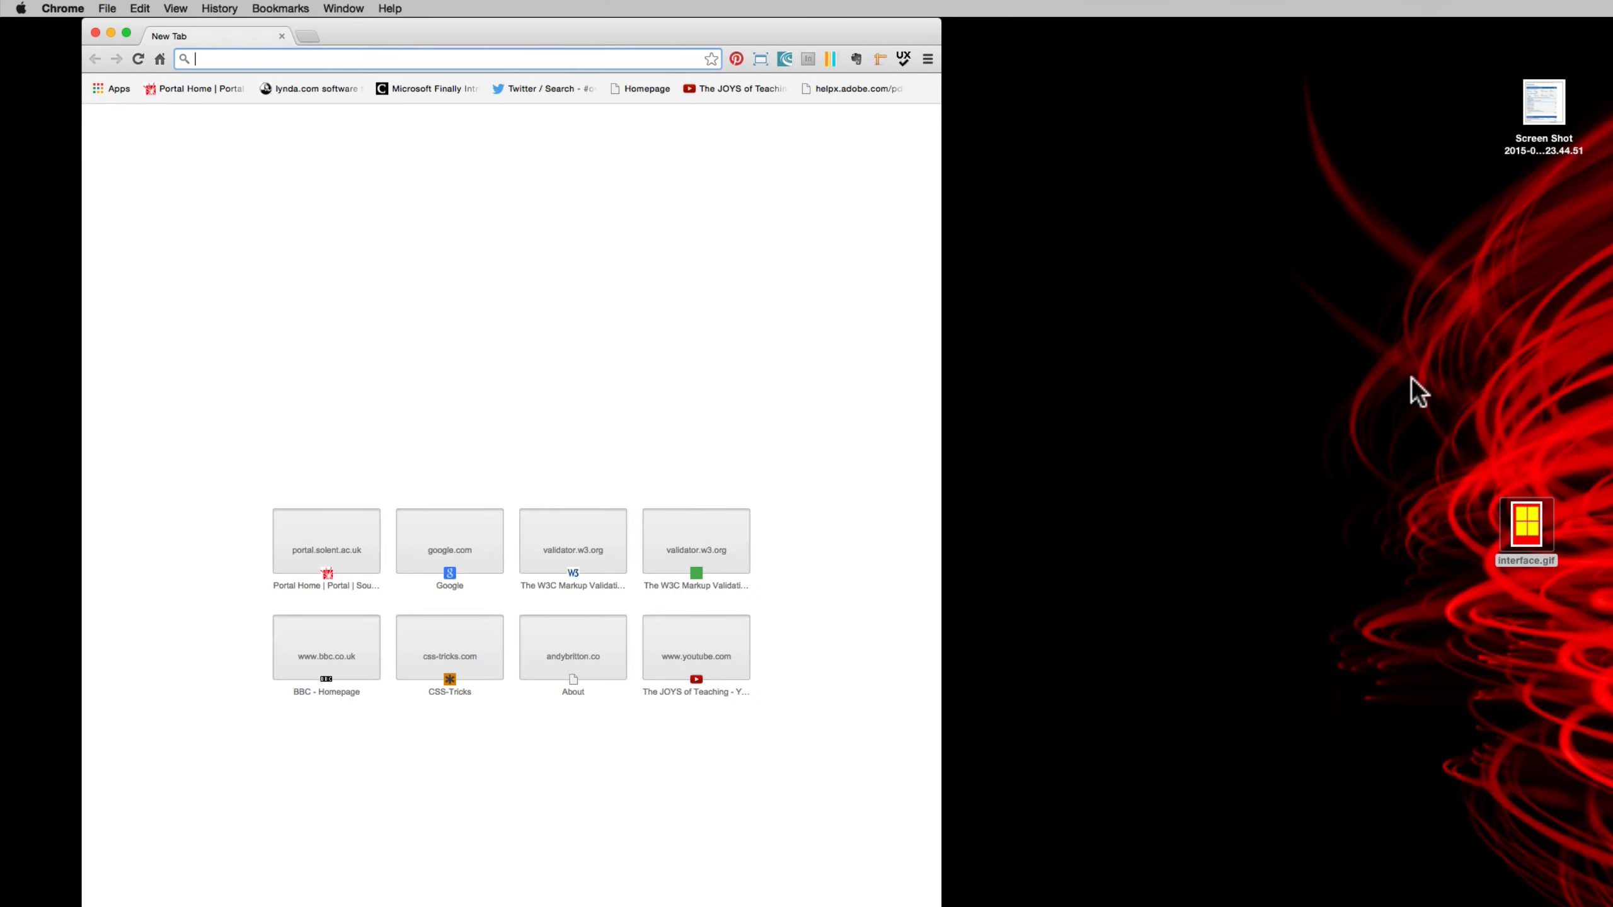
pyautogui.moveTo(1528, 543); pyautogui.dragTo(368, 310)
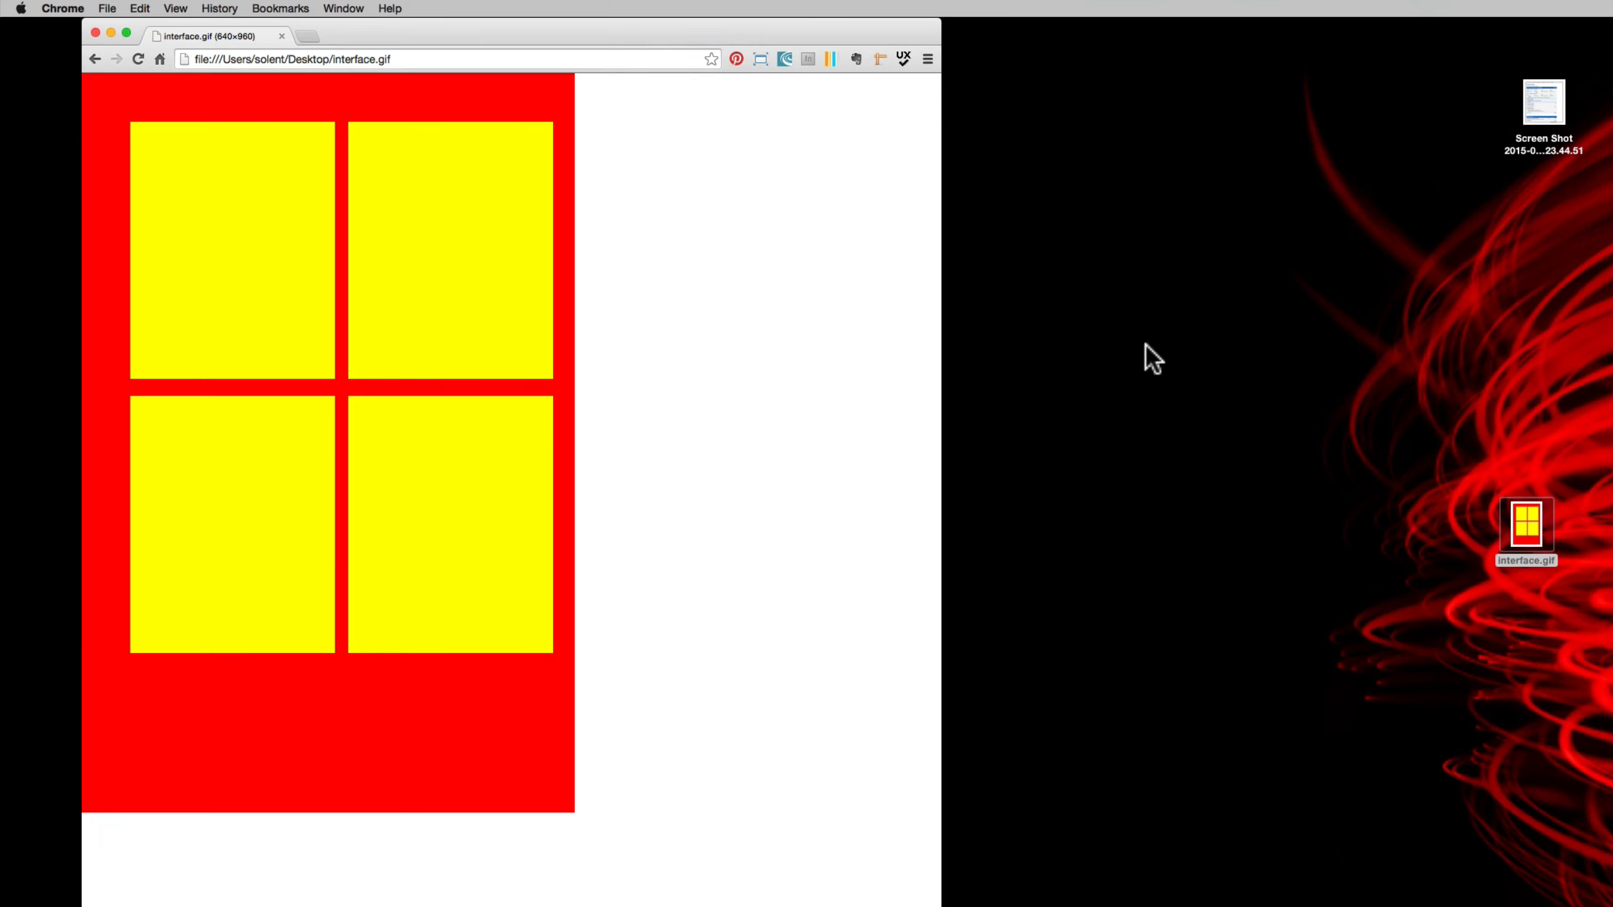